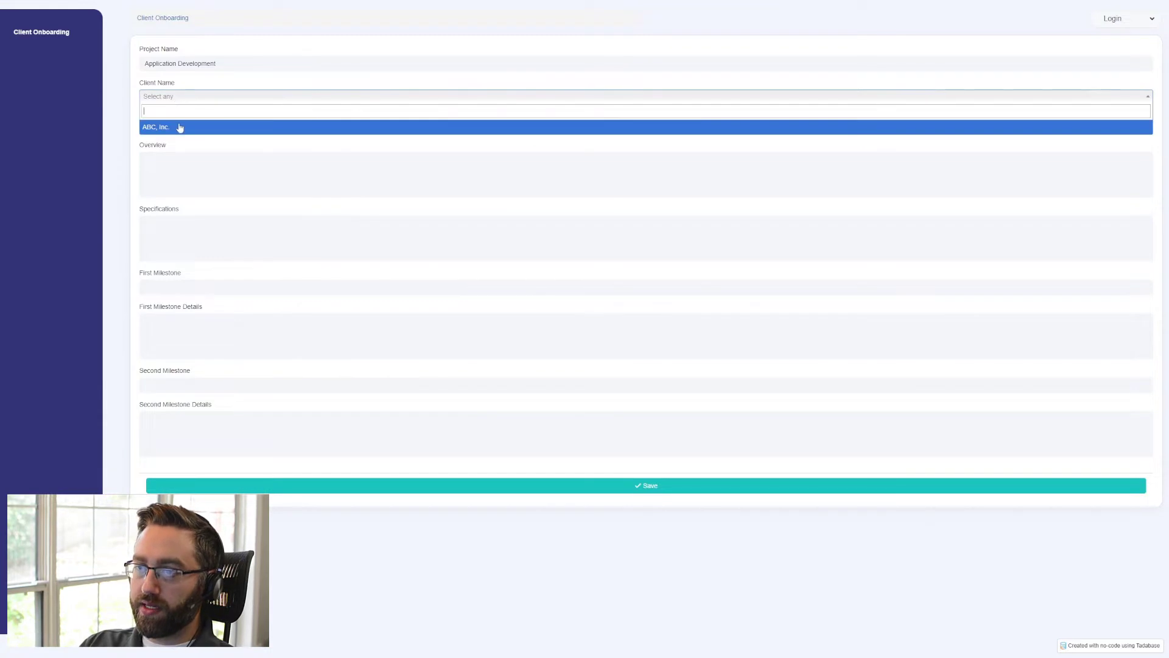
# - Set the client name to ABC, Inc. and the Google Doc template to Simple Project Proposal
pyautogui.click(178, 127)
pyautogui.click(175, 128)
pyautogui.click(175, 160)
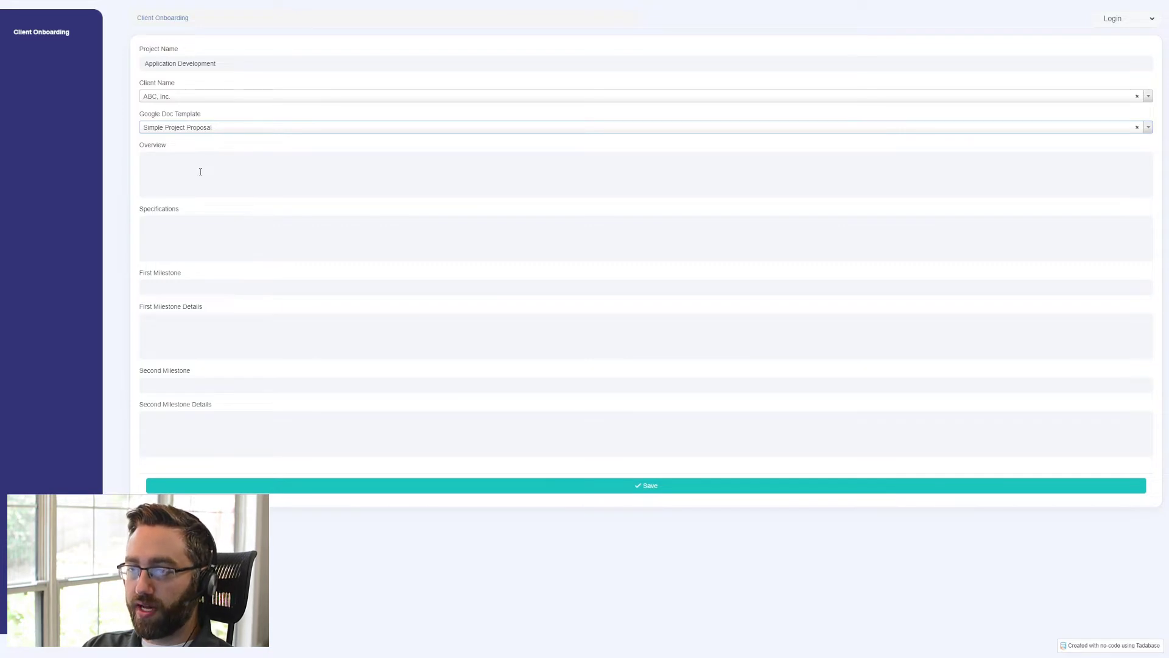
# - Paste the copied Lorem ipsum paragraph into both the Overview and Specifications fields
pyautogui.click(200, 172)
pyautogui.write('Lorem ipsum dolor sit amet, consectetuer adipiscing elit. Aenean commodo ligula eget dolor. Aenean massa. Cum sociis natoque penatibus et magnis dis parturient montes, nascetur ridiculus mus. Donec quam felis, ultricies nec, pellentesque eu, pretium quis, sem. Nulla consequat massa quis enim. Donec pede justo, fringilla vel, aliquet nec, vulputate eget, arcu.')
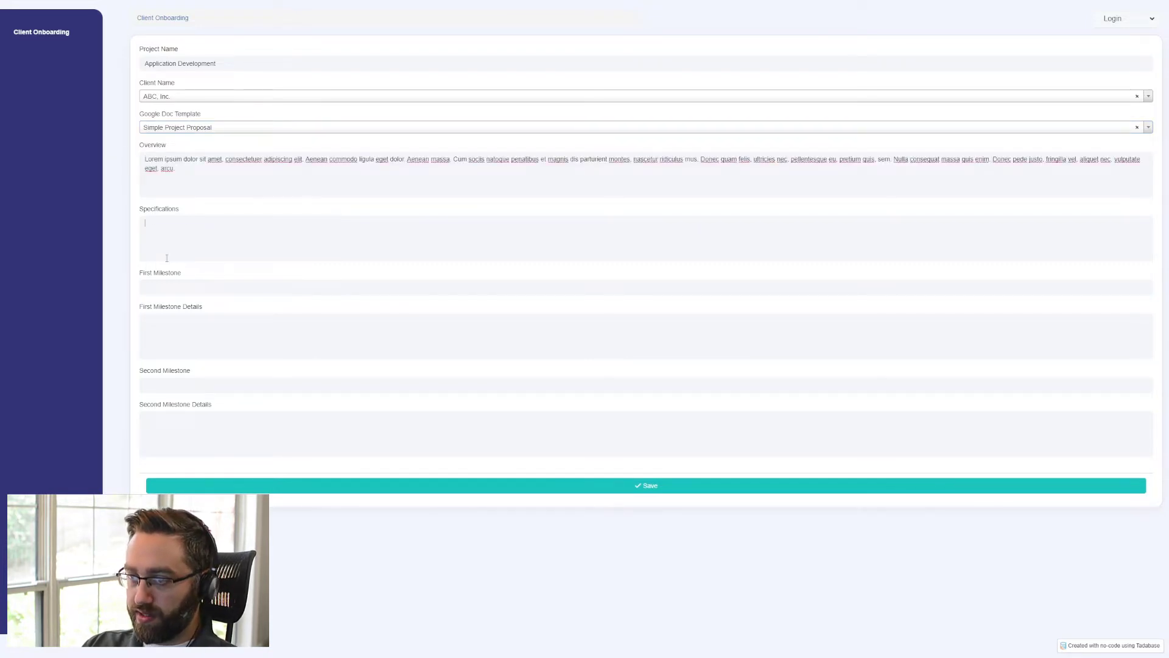
pyautogui.write('Lorem ipsum dolor sit amet, consectetuer adipiscing elit. Aenean commodo ligula eget dolor. Aenean massa. Cum sociis natoque penatibus et magnis dis parturient montes, nascetur ridiculus mus. Donec quam felis, ultricies nec, pellentesque eu, pretium quis, sem. Nulla consequat massa quis enim. Donec pede justo, fringilla vel, aliquet nec, vulputate eget, arcu.')
# - Enter "Release app to focus group" as the first milestone and paste the Lorem ipsum paragraph as its details
pyautogui.click(169, 286)
pyautogui.write('Re')
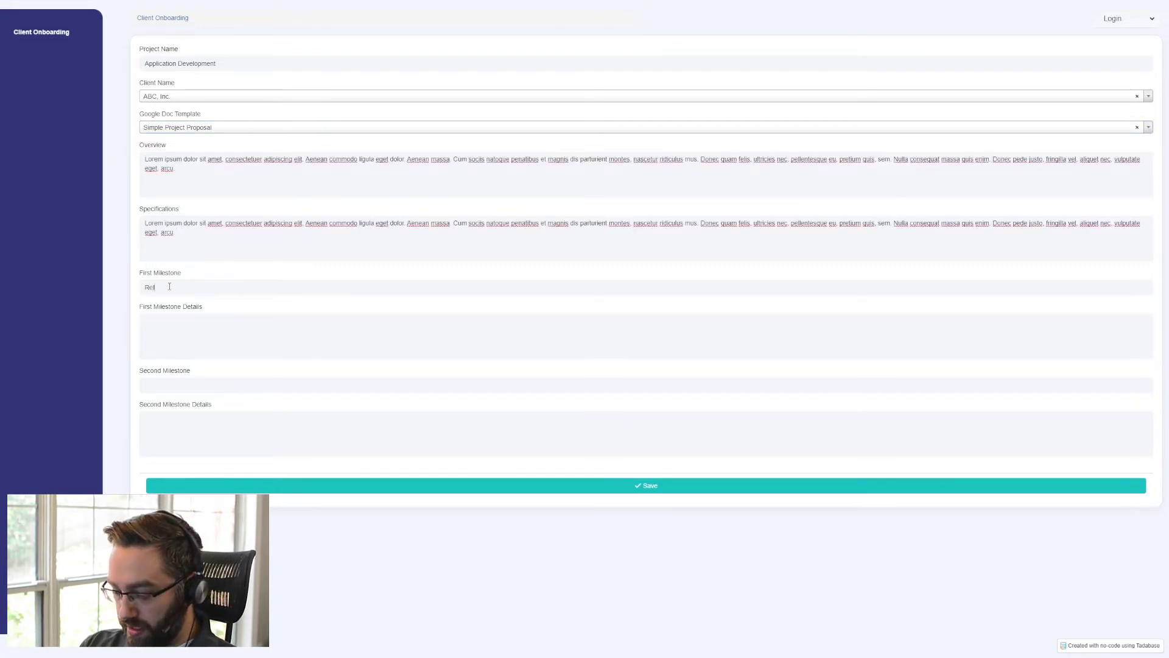
pyautogui.write('lease')
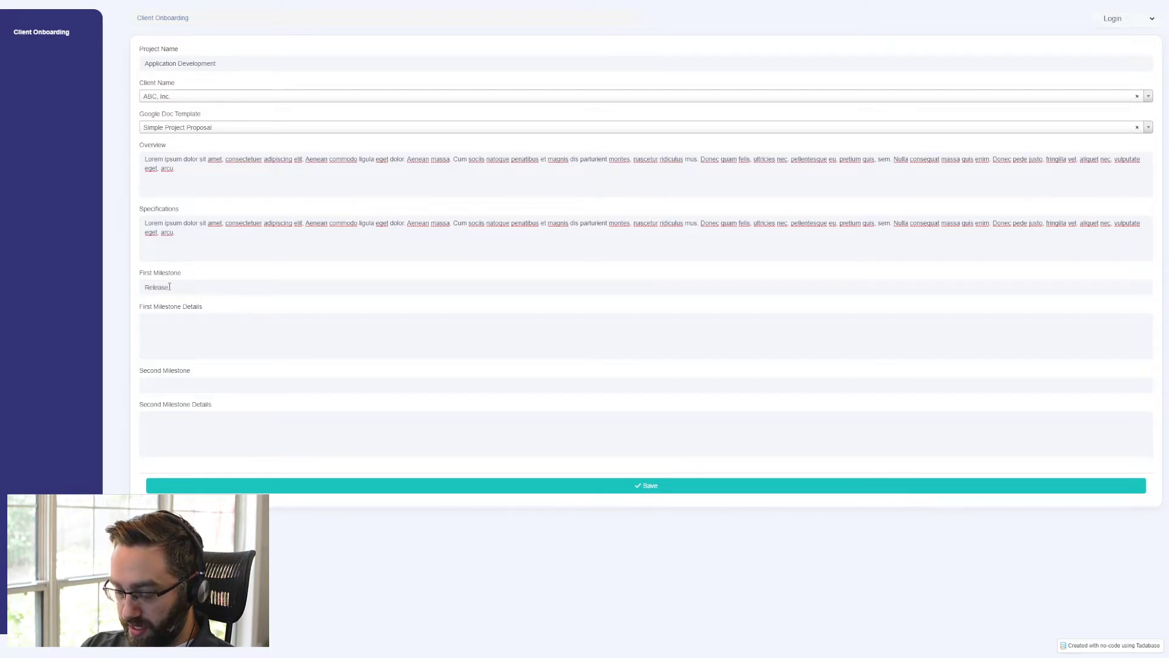
pyautogui.write(' app to fo')
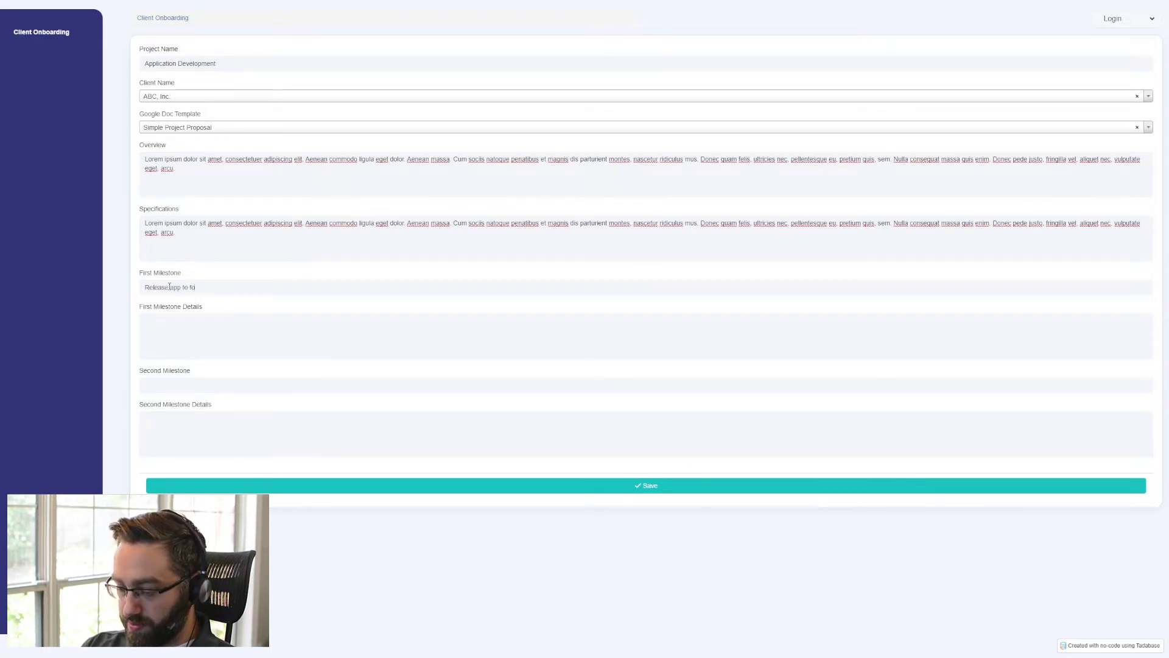
pyautogui.write('cus group')
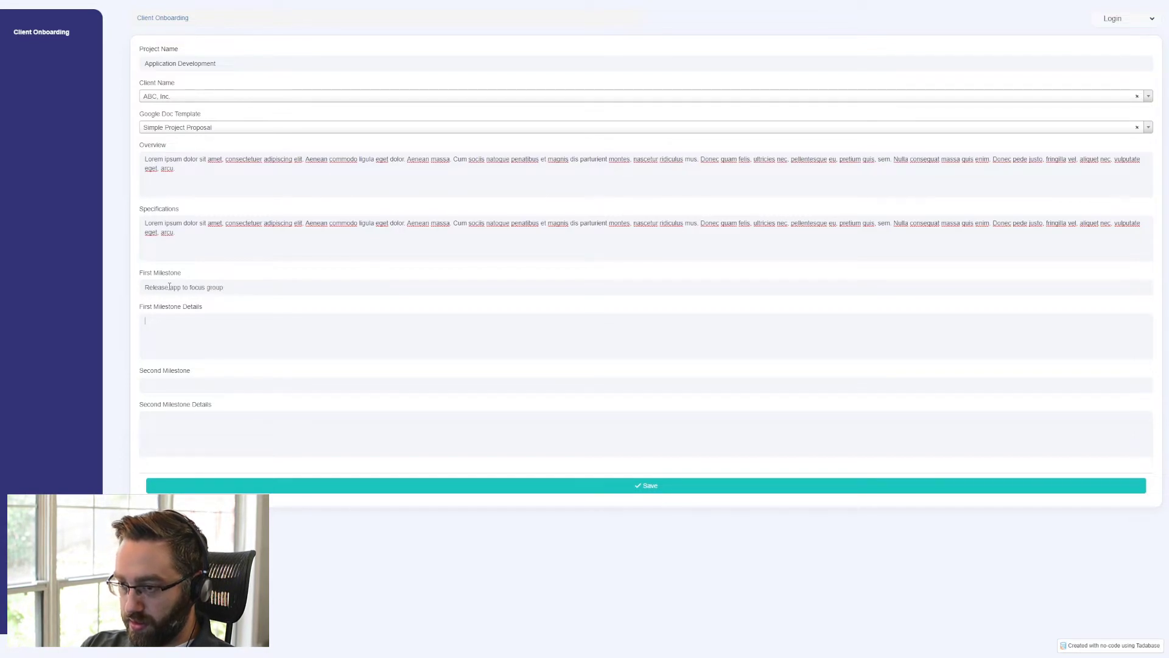
pyautogui.write('Lorem ipsum dolor sit amet, consectetuer adipiscing elit. Aenean commodo ligula eget dolor. Aenean massa. Cum sociis natoque penatibus et magnis dis parturient montes, nascetur ridiculus mus. Donec quam felis, ultricies nec, pellentesque eu, pretium quis, sem. Nulla consequat massa quis enim. Donec pede justo, fringilla vel, aliquet nec, vulputate eget, arcu.')
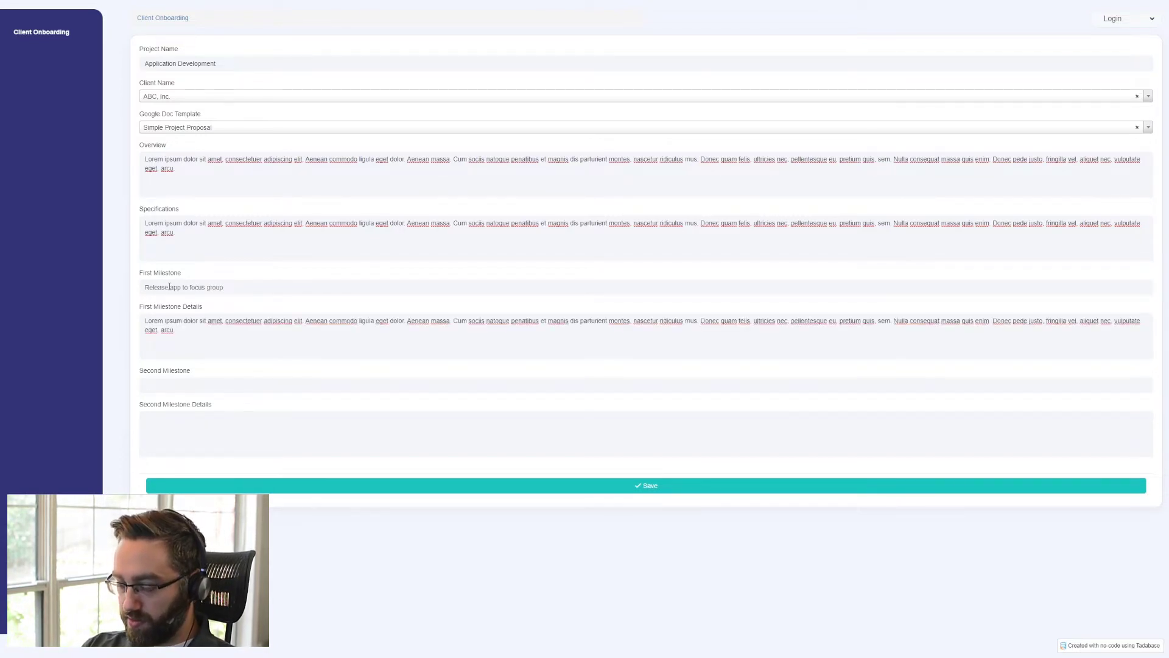
# - Enter "Public beta" as the second milestone, paste the Lorem ipsum paragraph as its details, and save the form
pyautogui.write('Public beta')
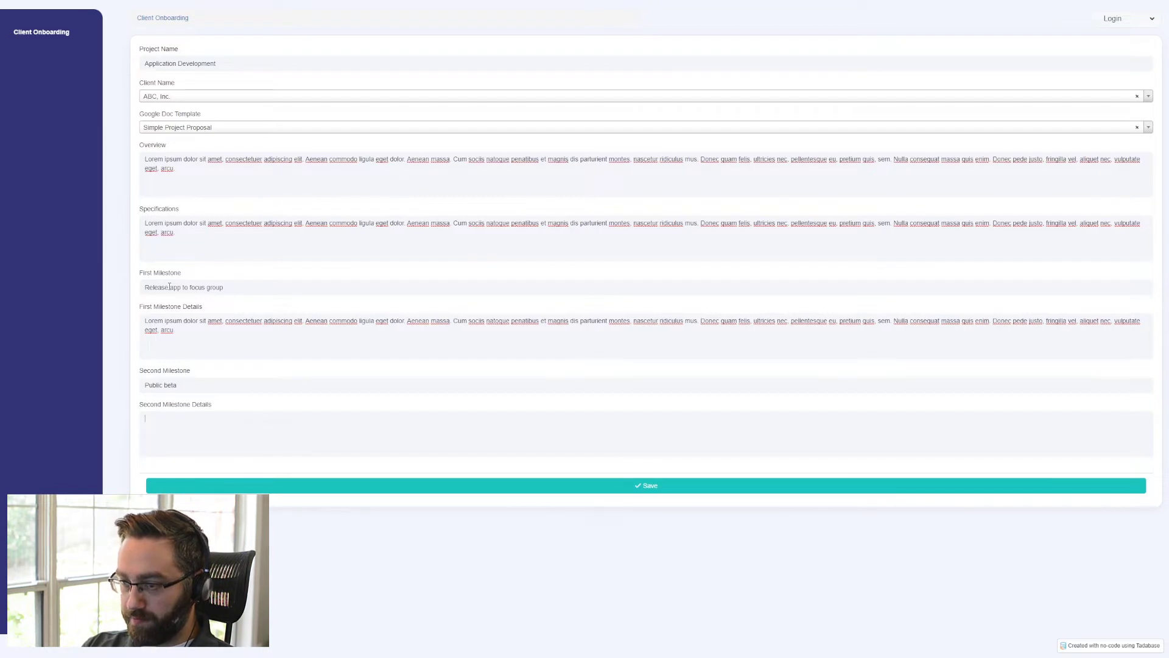
pyautogui.write('Lorem ipsum dolor sit amet, consectetuer adipiscing elit. Aenean commodo ligula eget dolor. Aenean massa. Cum sociis natoque penatibus et magnis dis parturient montes, nascetur ridiculus mus. Donec quam felis, ultricies nec, pellentesque eu, pretium quis, sem. Nulla consequat massa quis enim. Donec pede justo, fringilla vel, aliquet nec, vulputate eget, arcu.')
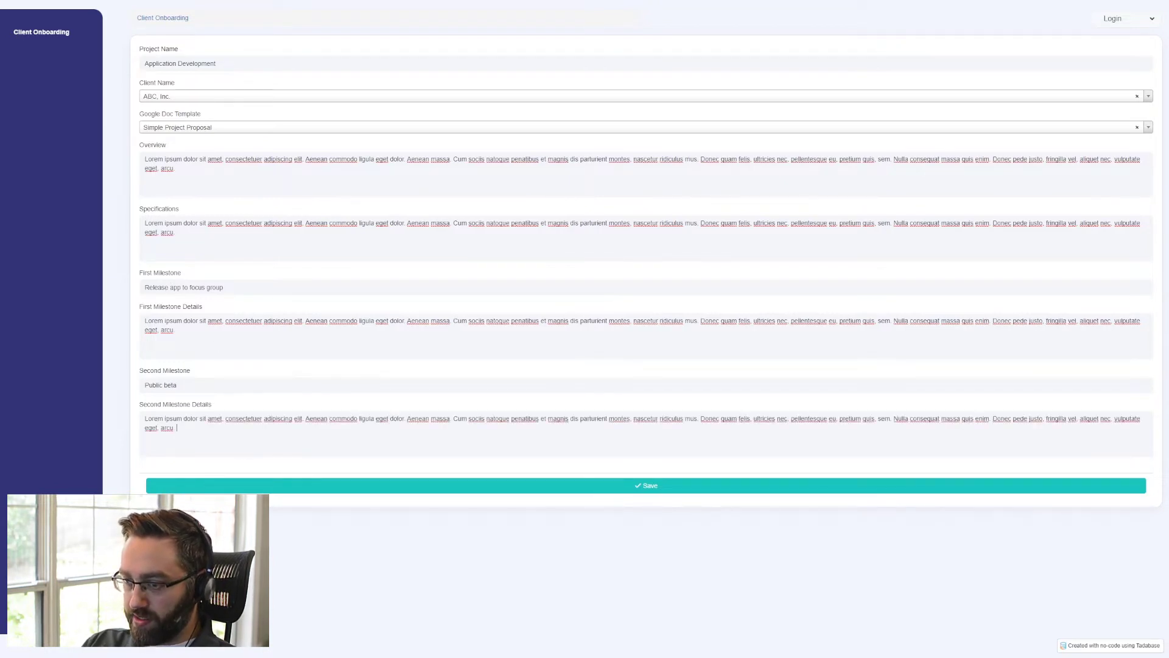
pyautogui.click(243, 488)
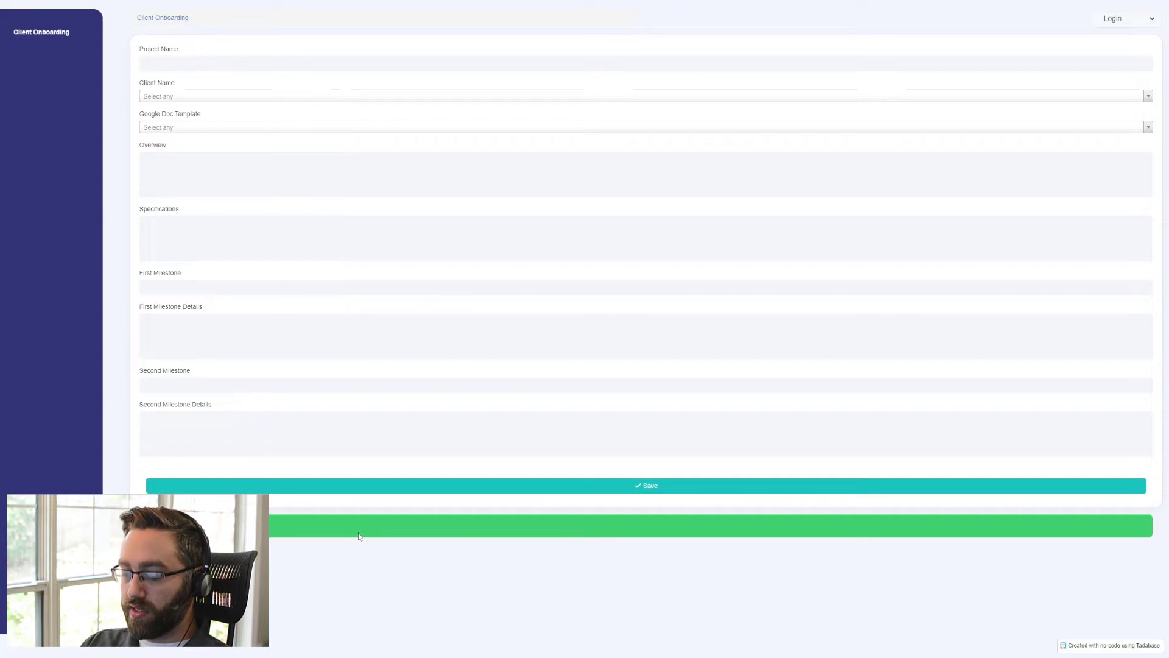
# - Switch to Google Docs and open the recent Application Development document
pyautogui.hotkey('ctrl', 'Tab')
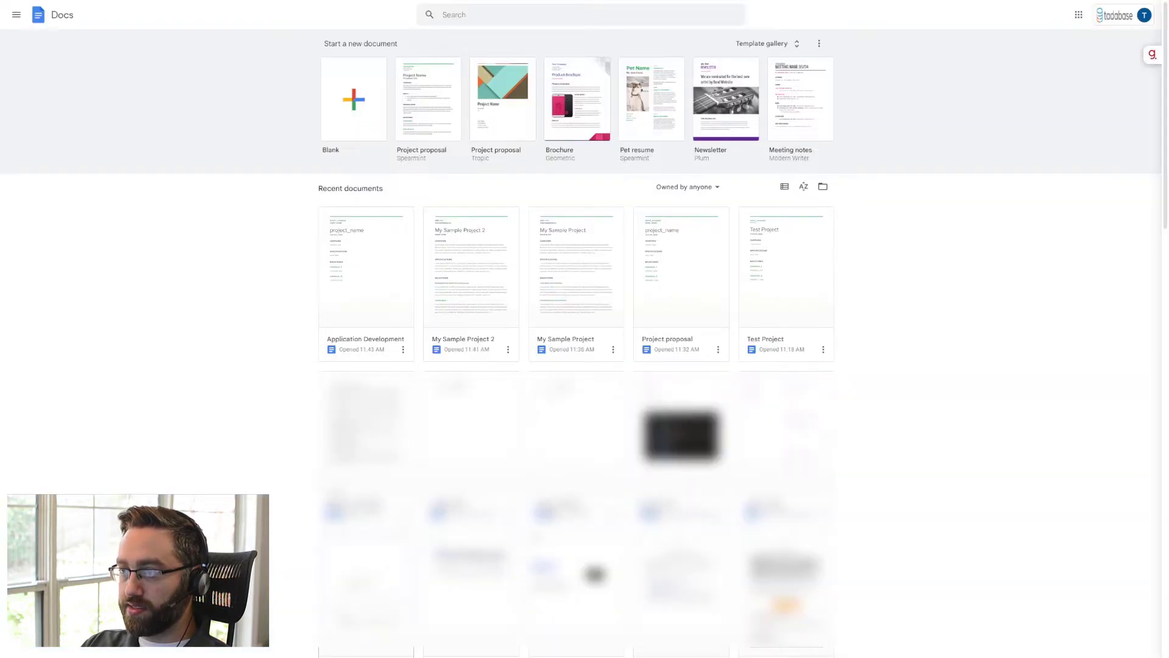
pyautogui.click(366, 309)
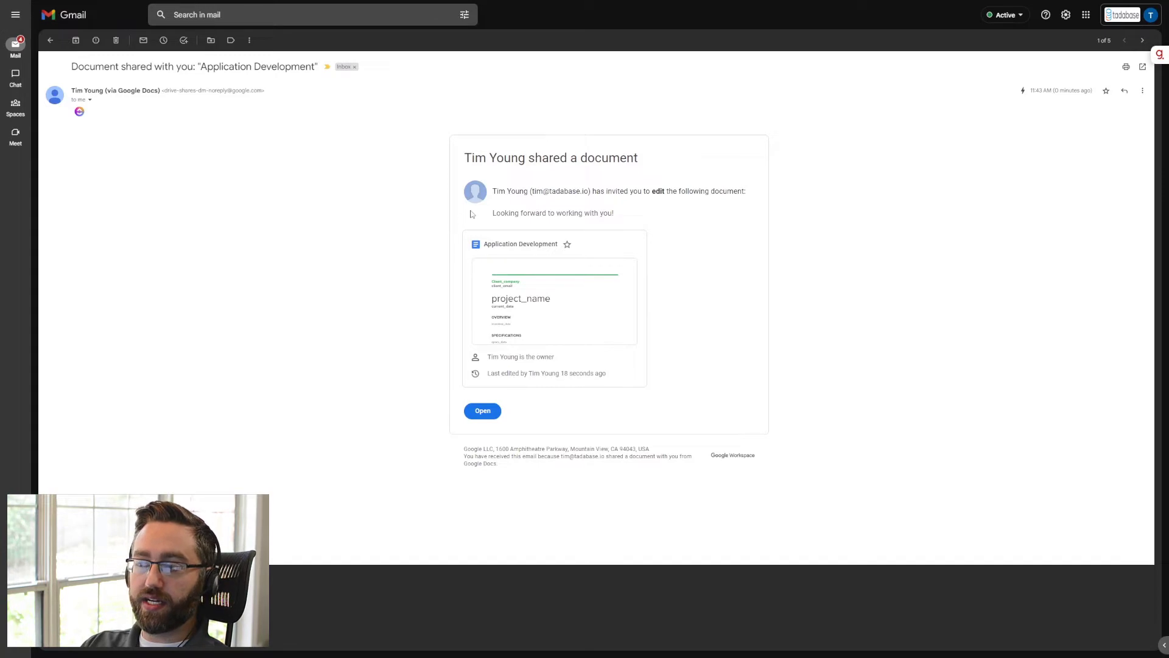
# - Review the personal message in the Application Development sharing email and open the shared document from it
pyautogui.moveTo(492, 213); pyautogui.dragTo(617, 218)
pyautogui.click(619, 220)
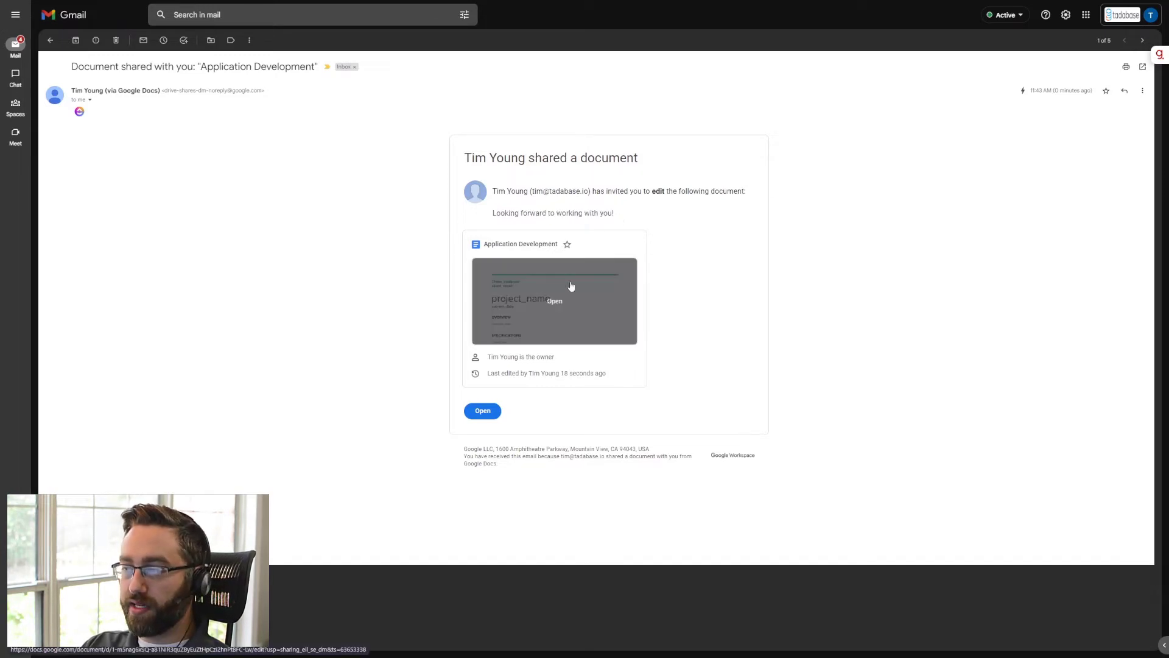
pyautogui.click(487, 411)
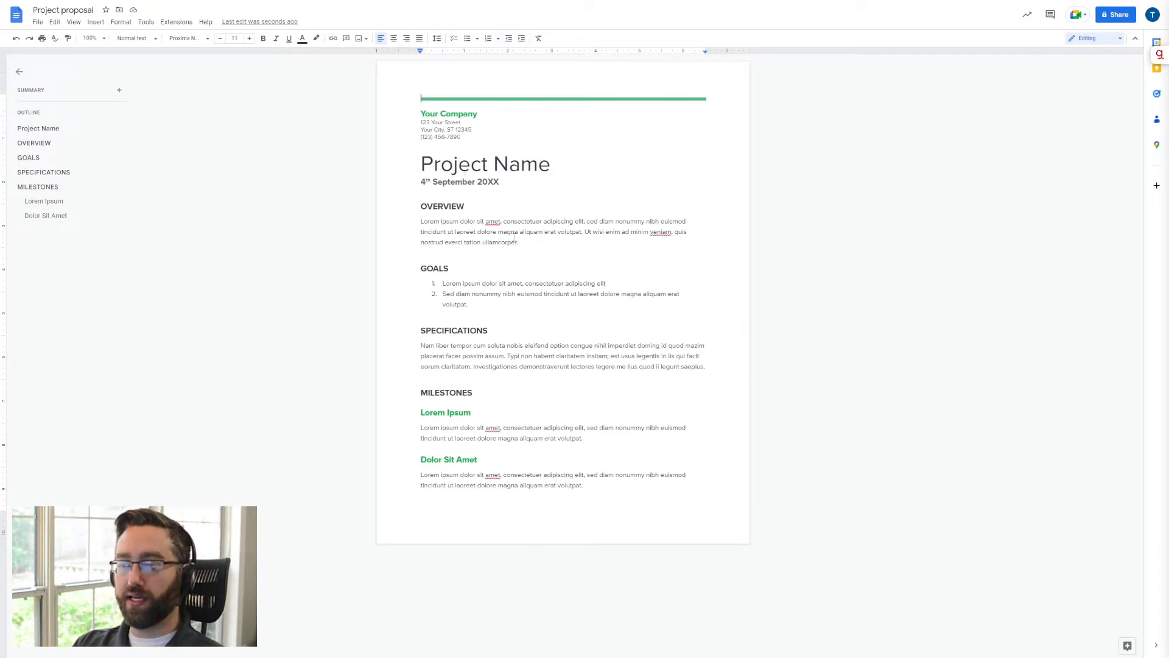
# - Change the proposal title to Project_Name and replace the date line beneath it with current_date
pyautogui.click(494, 164)
pyautogui.press('BackSpace')
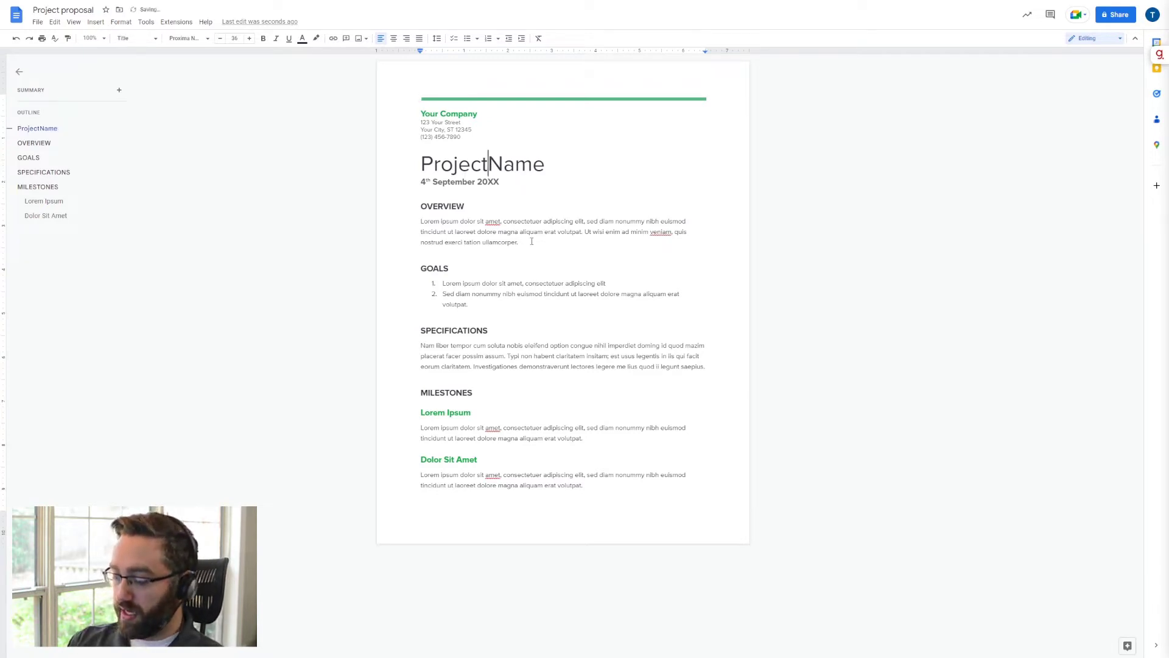
pyautogui.write('_')
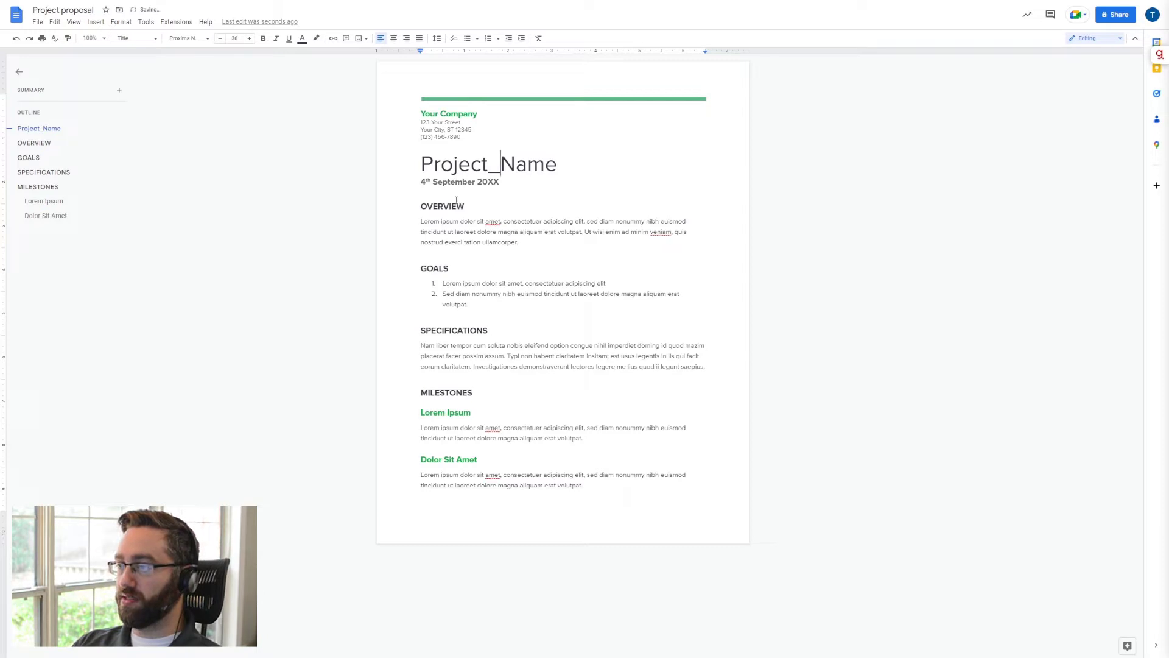
pyautogui.moveTo(500, 182); pyautogui.dragTo(421, 183)
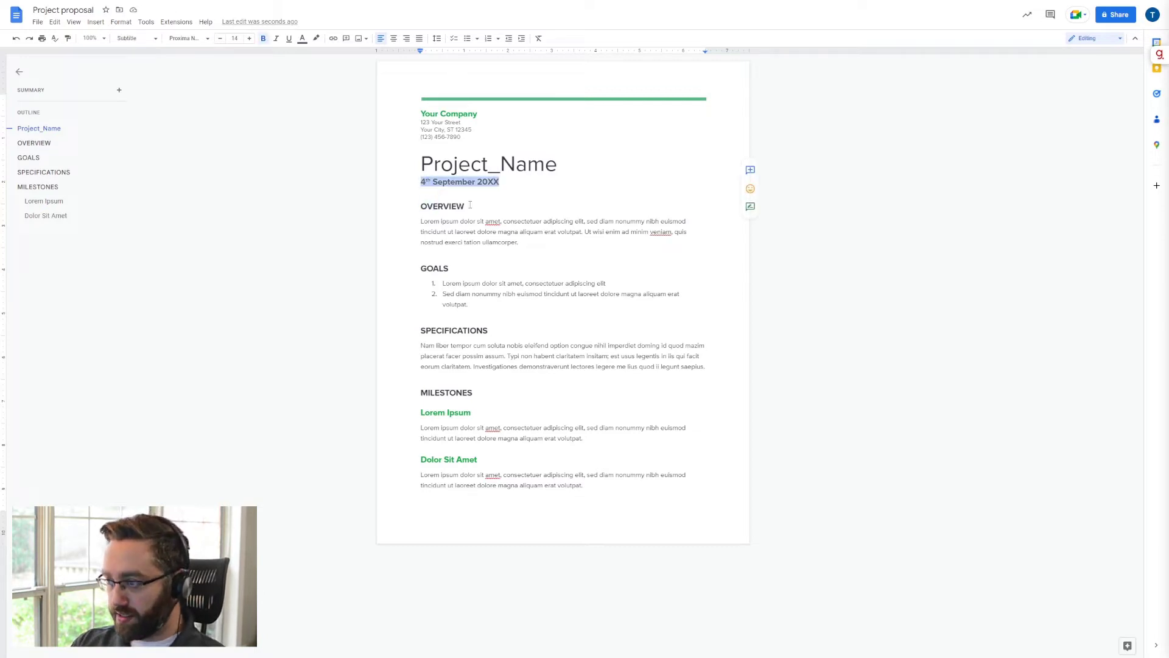
pyautogui.write('current_date')
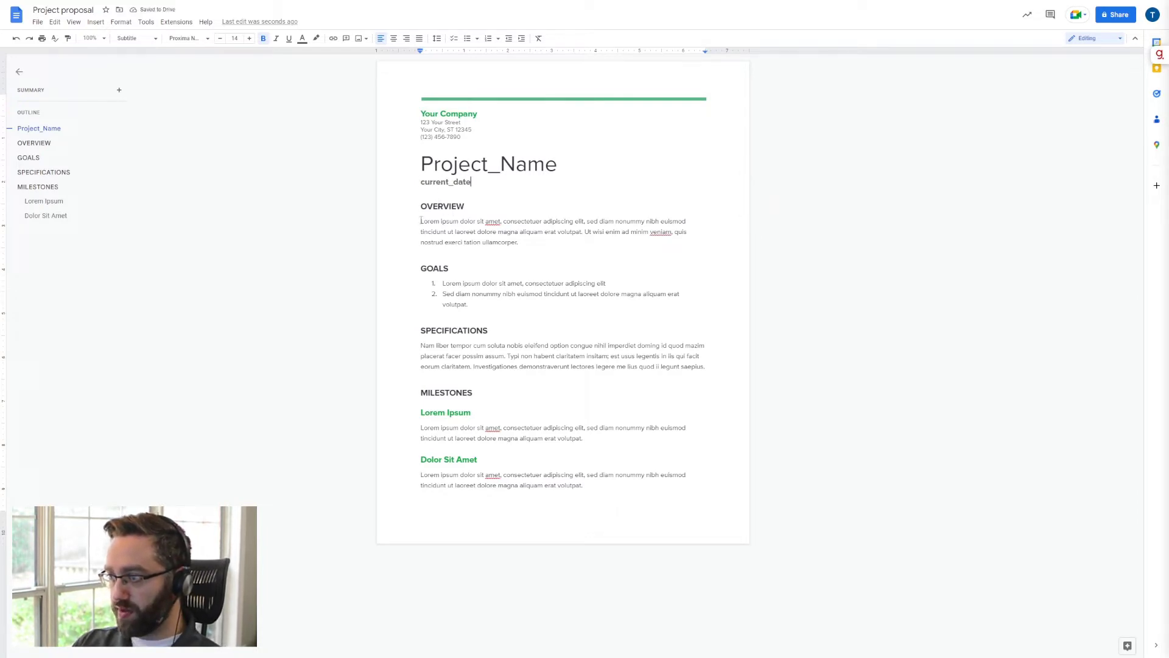
# - Replace the placeholder paragraph under the Overview heading with overview_data
pyautogui.moveTo(421, 221); pyautogui.dragTo(536, 242)
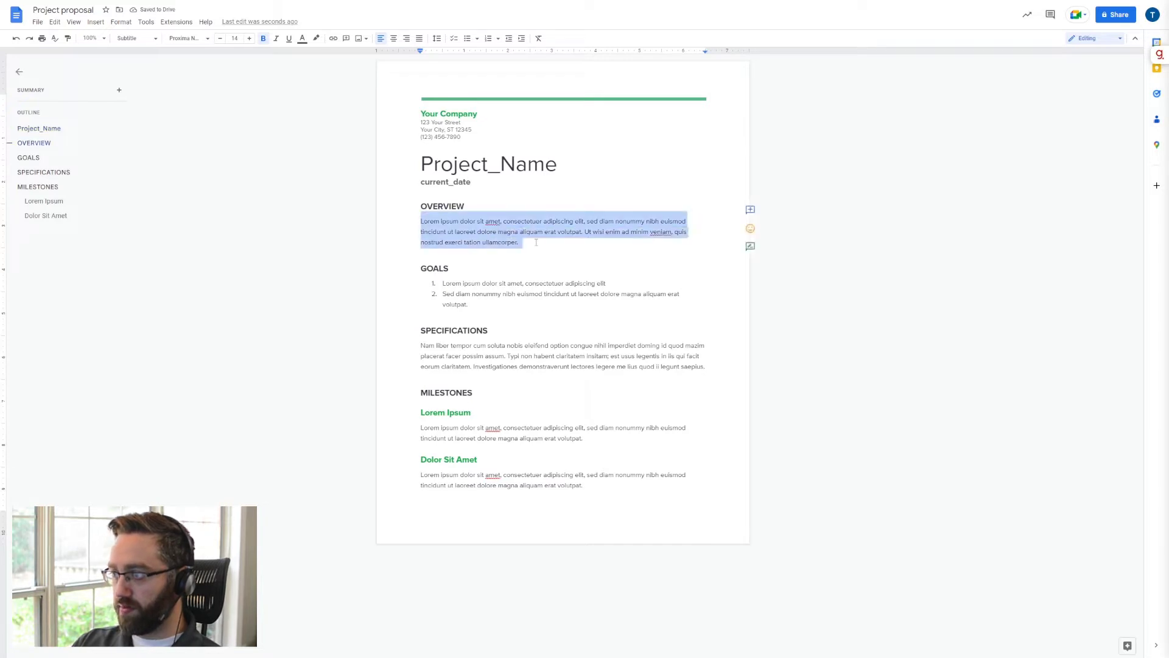
pyautogui.write('over')
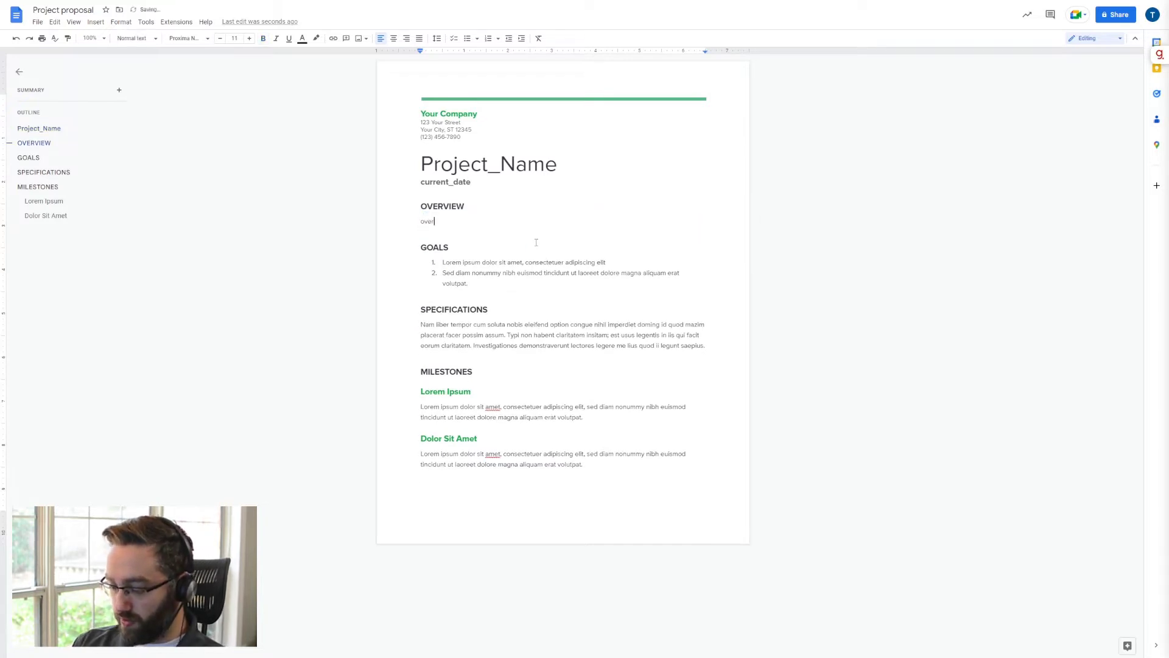
pyautogui.write('view_date')
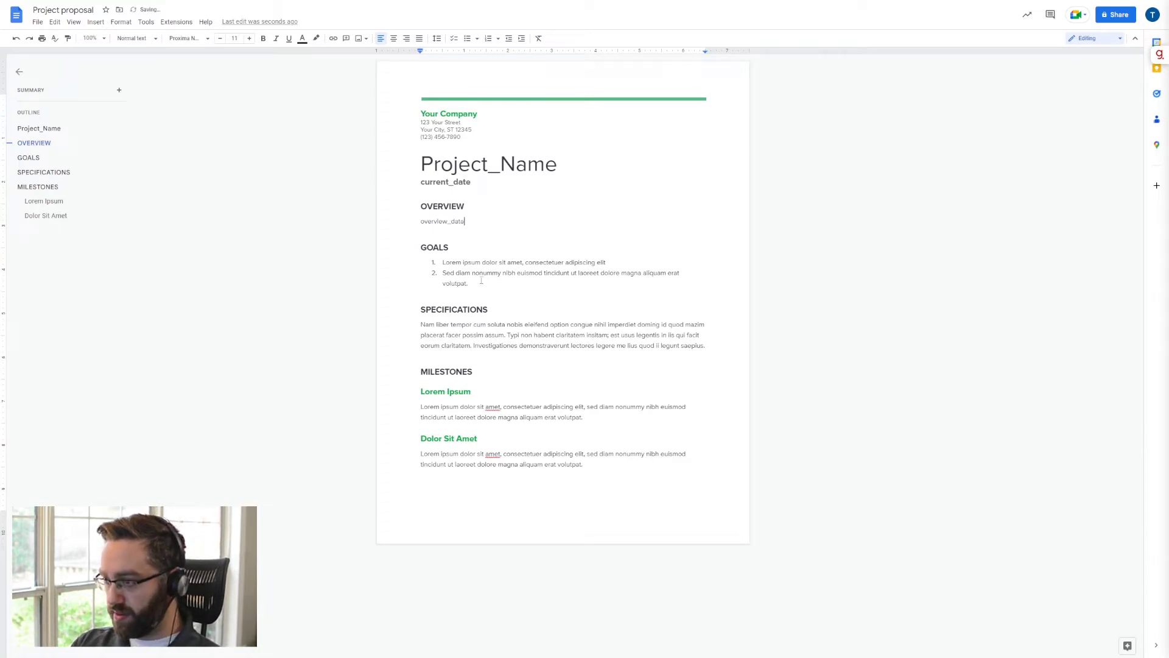
# - Delete the Goals section with its numbered list and replace the Specifications paragraph with specs_data
pyautogui.moveTo(469, 284); pyautogui.dragTo(402, 244)
pyautogui.press('BackSpace')
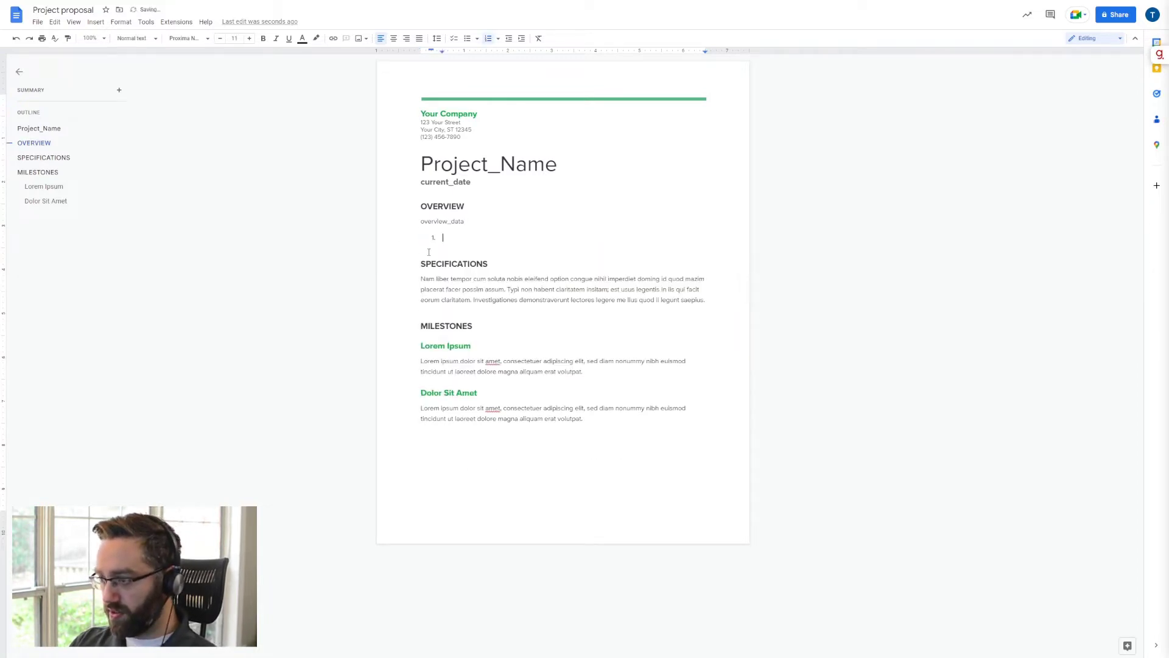
pyautogui.press('BackSpace')
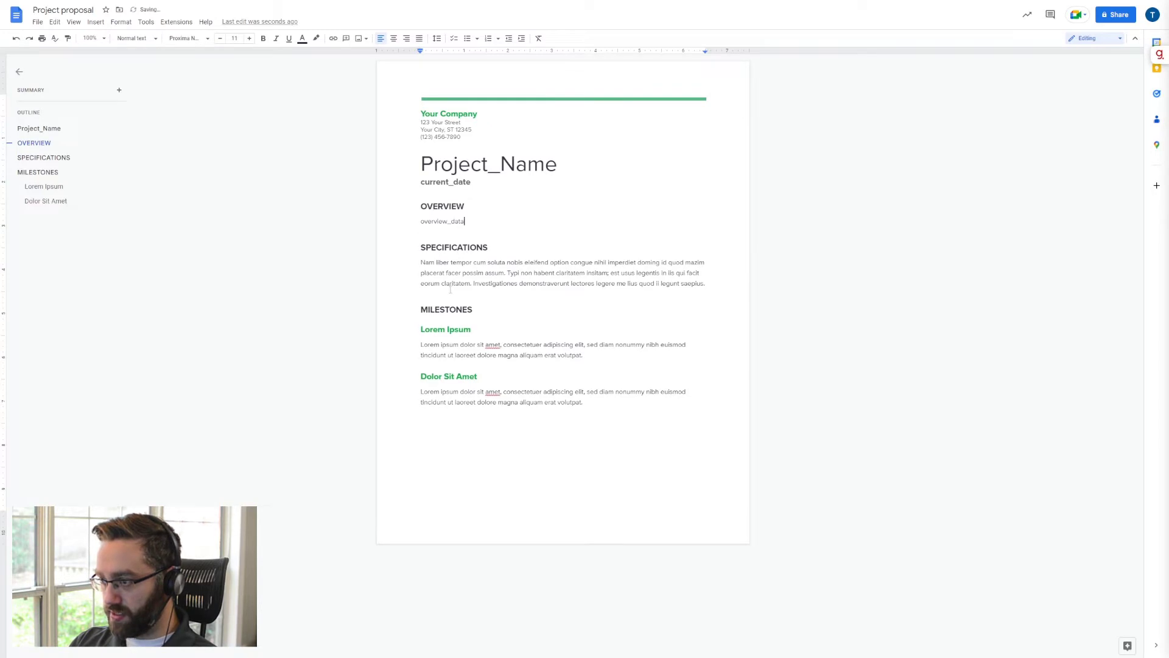
pyautogui.moveTo(706, 284); pyautogui.dragTo(419, 266)
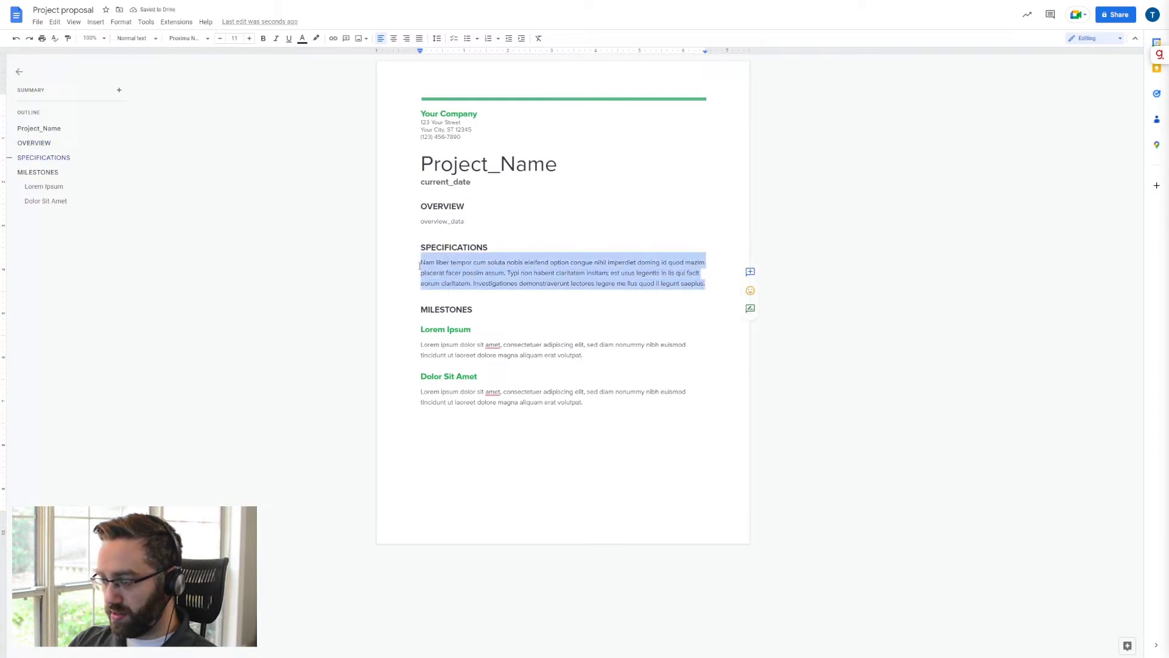
pyautogui.write('specs_data')
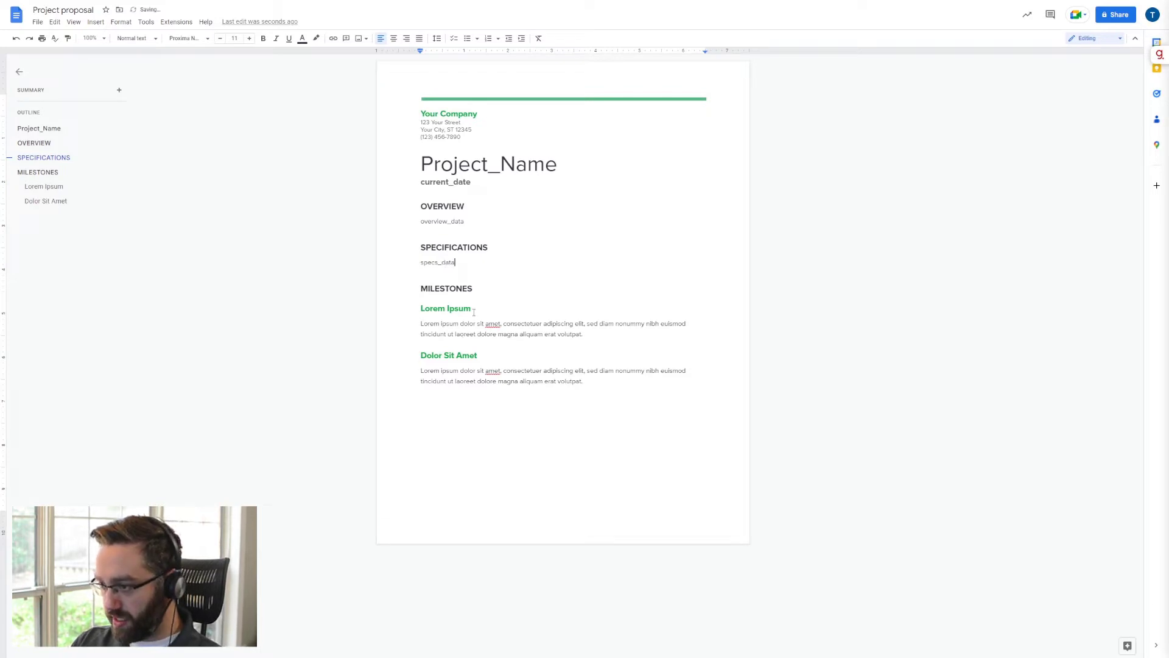
# - Replace the first milestone's heading with milestone_1 and its paragraph with milestone_1_data
pyautogui.moveTo(474, 311); pyautogui.dragTo(409, 311)
pyautogui.write('mil')
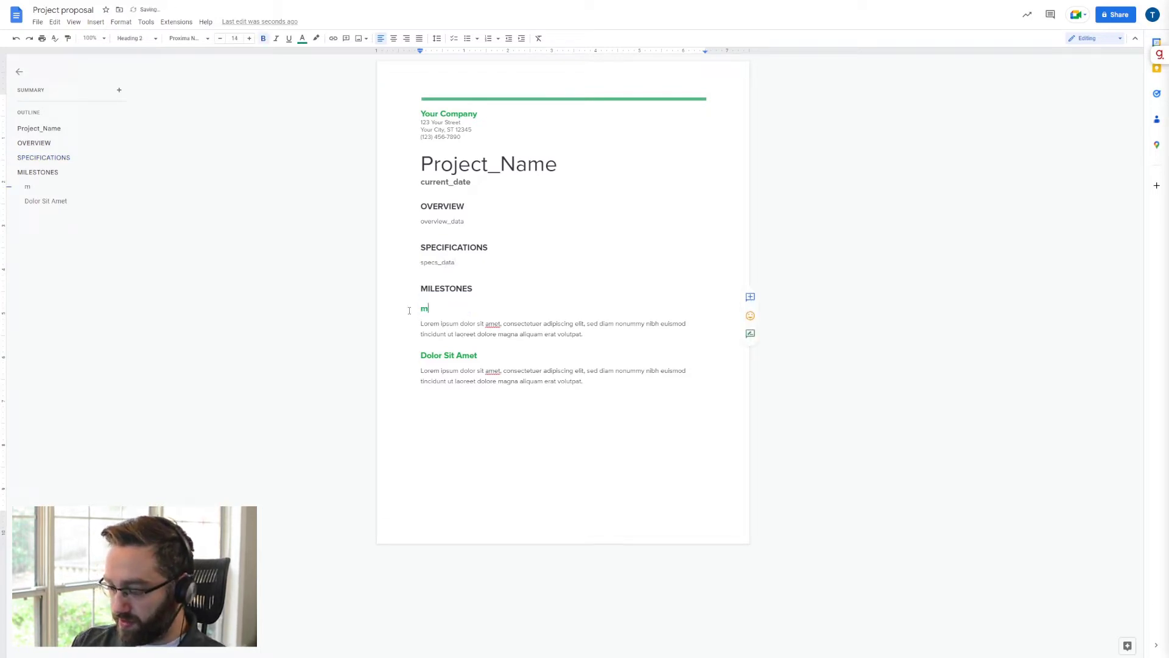
pyautogui.write('estone_1')
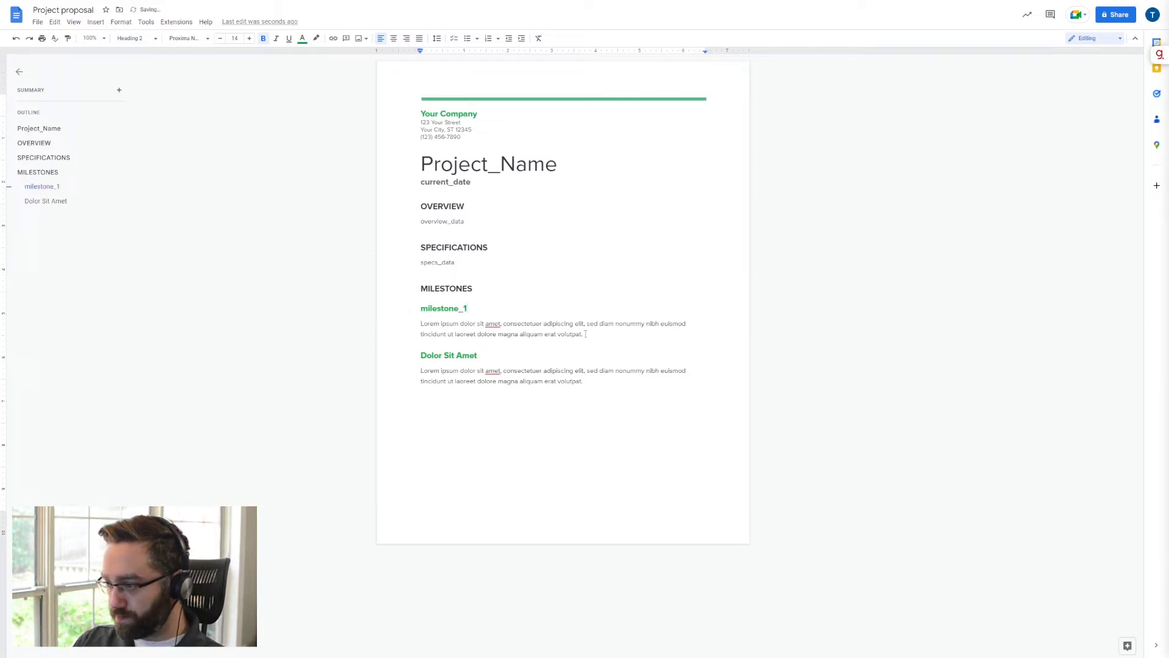
pyautogui.moveTo(586, 334); pyautogui.dragTo(409, 329)
pyautogui.write('milesto')
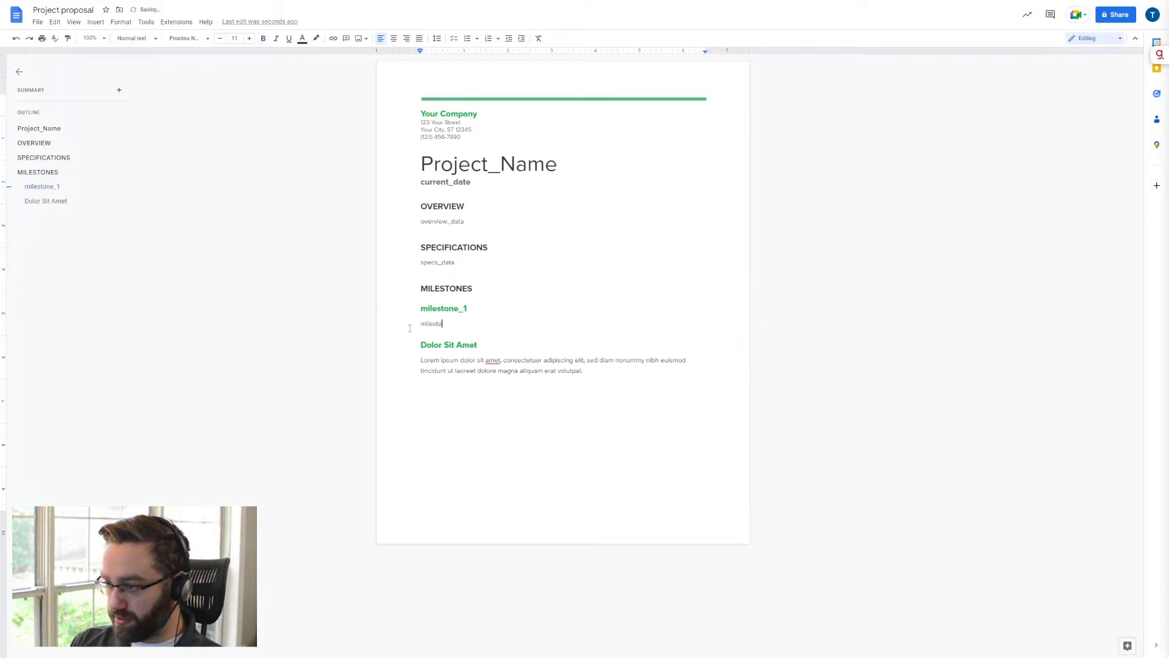
pyautogui.write('ne_1_data')
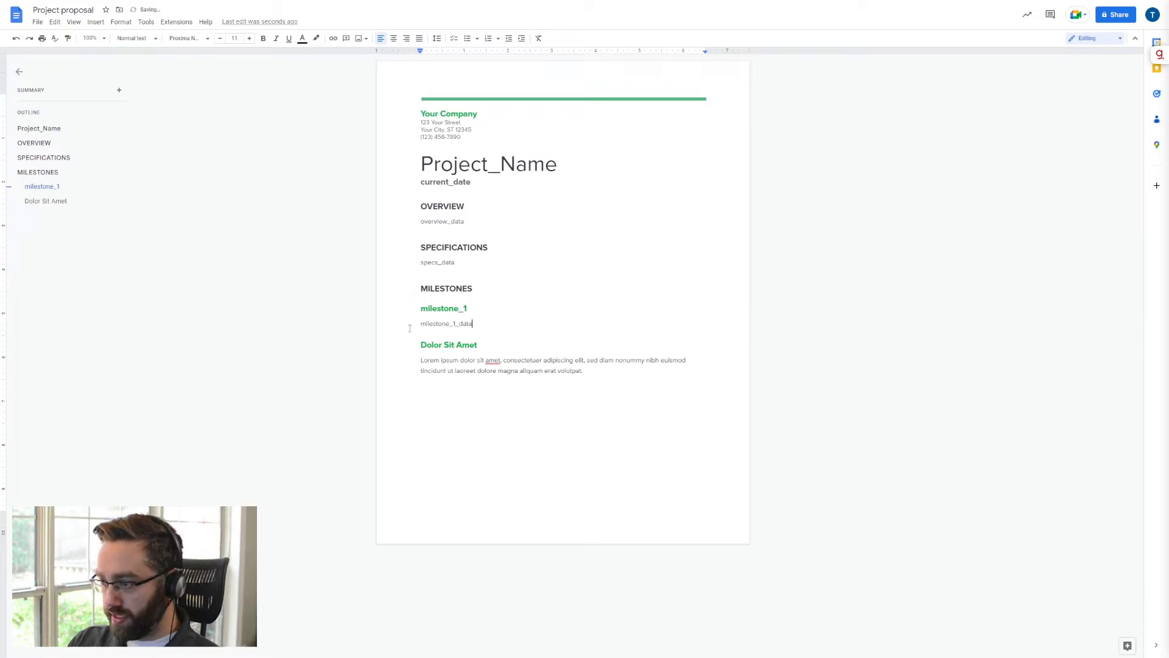
# - Replace the second milestone's heading with milestone_2 and its paragraph with milestone_2_data
pyautogui.moveTo(476, 344); pyautogui.dragTo(421, 346)
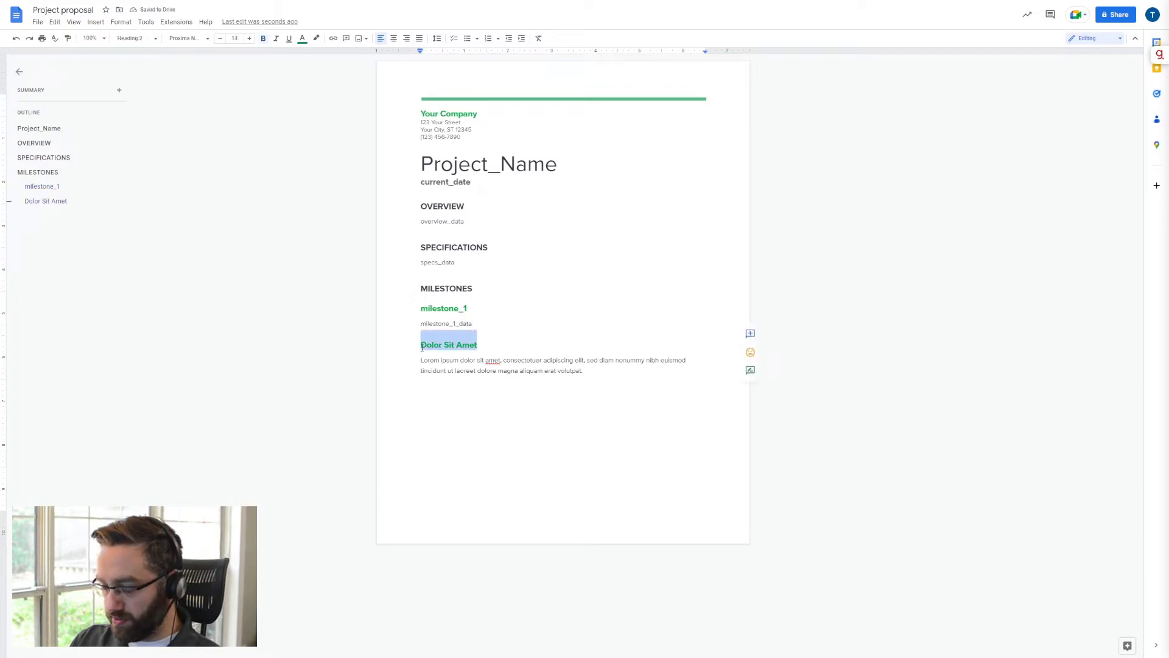
pyautogui.write('milestone_2')
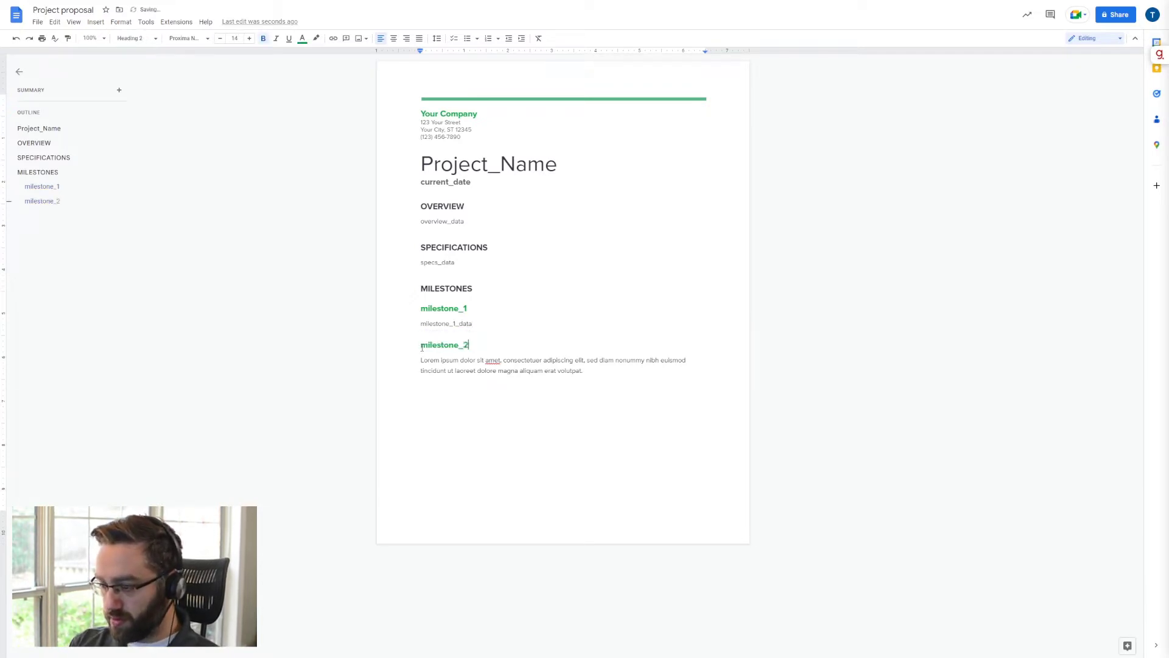
pyautogui.moveTo(631, 371); pyautogui.dragTo(410, 360)
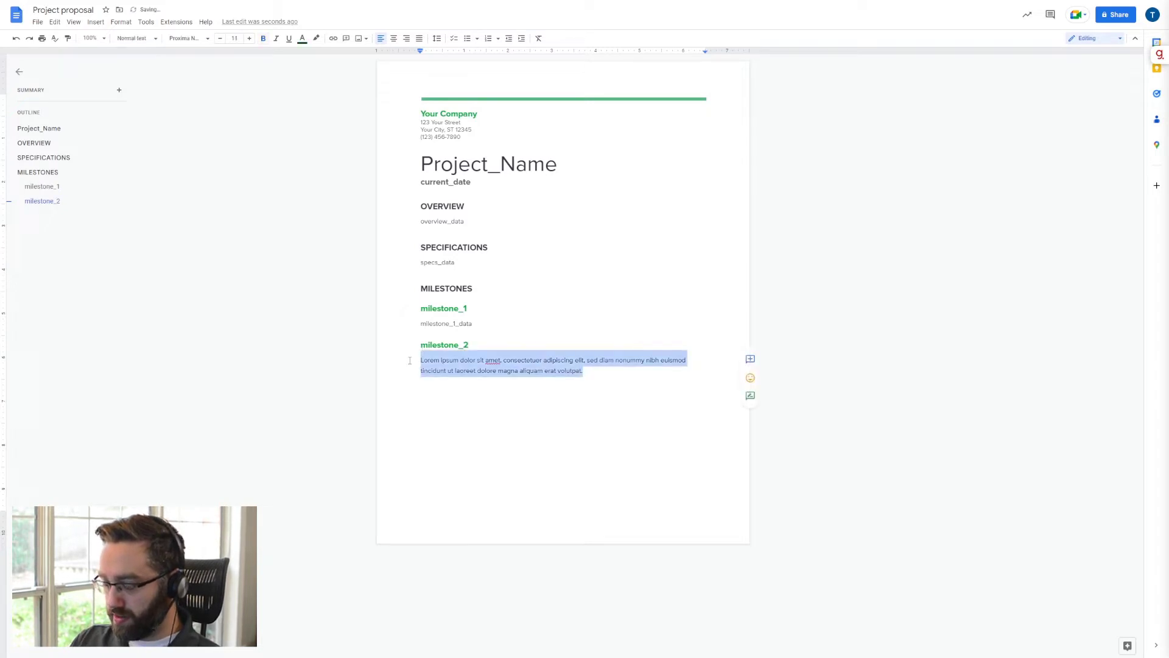
pyautogui.write('milestone_')
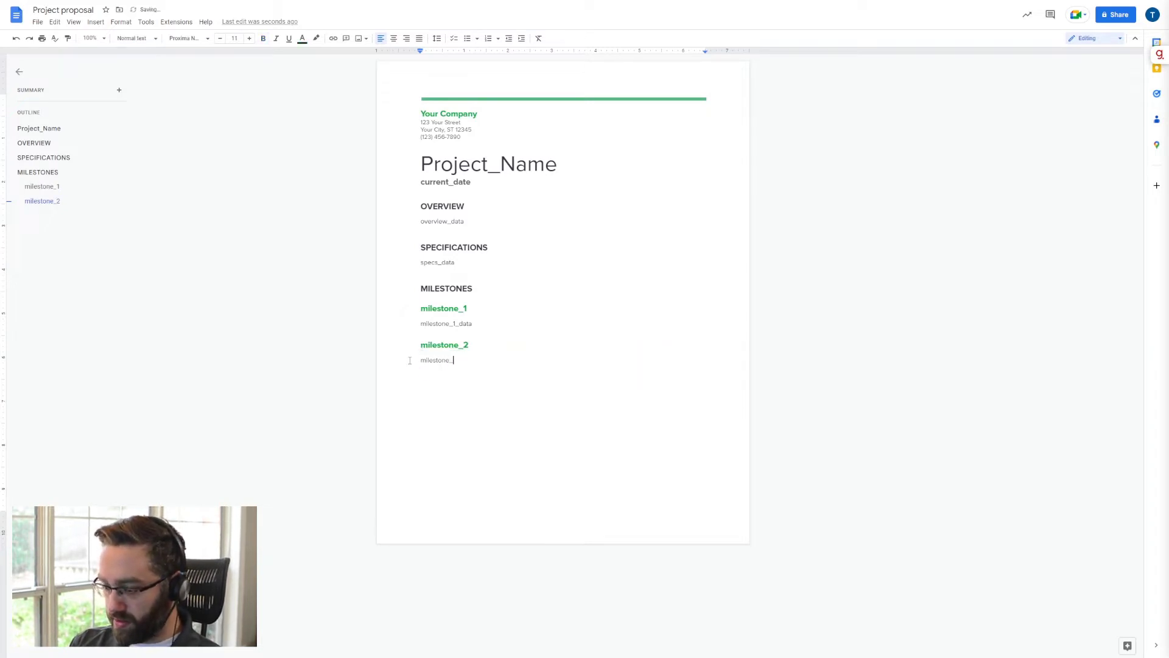
pyautogui.write('2_data')
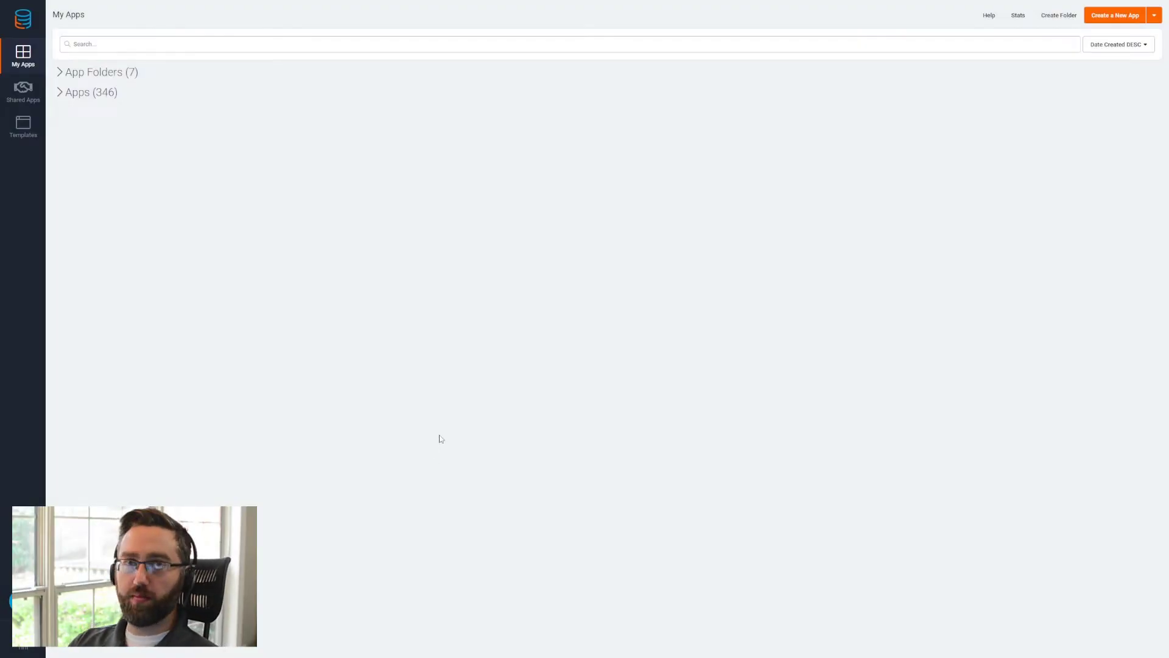
# - Create a new app named Google Docs, leaving its description empty
pyautogui.click(1099, 17)
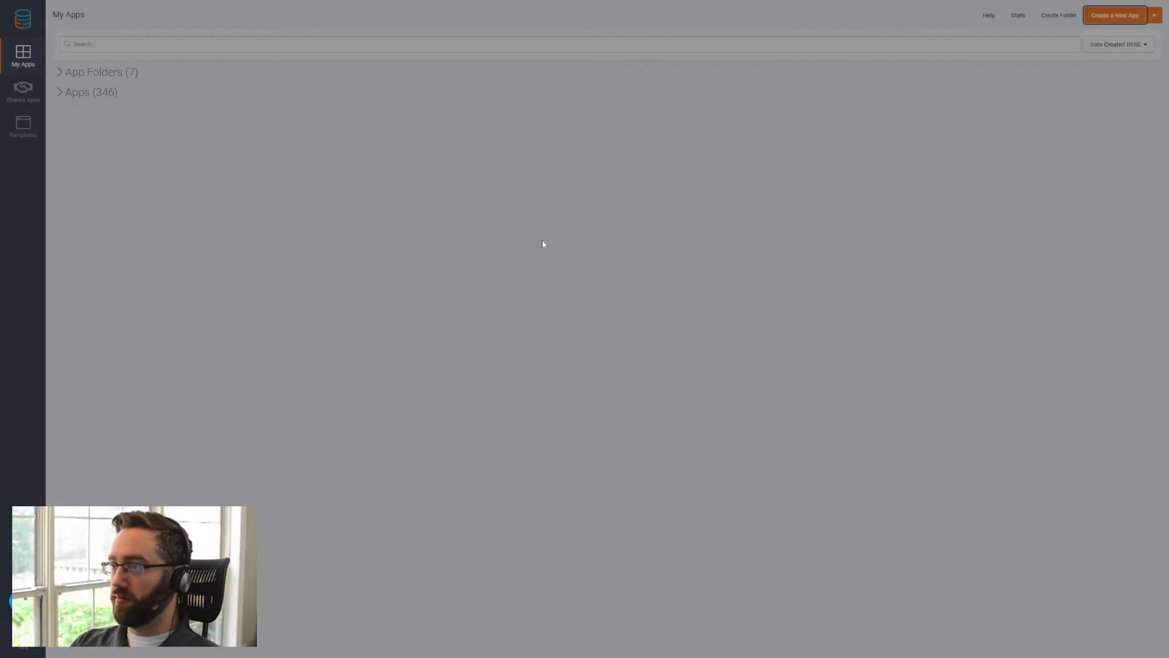
pyautogui.click(408, 311)
pyautogui.write('Goo')
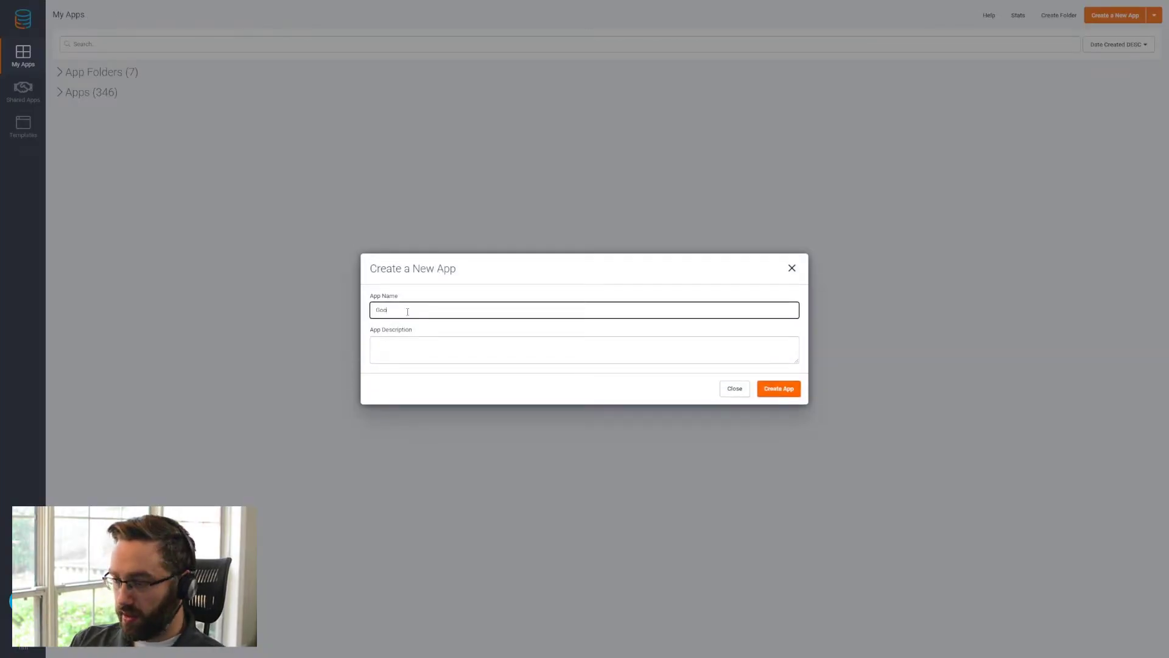
pyautogui.write('gle Docs')
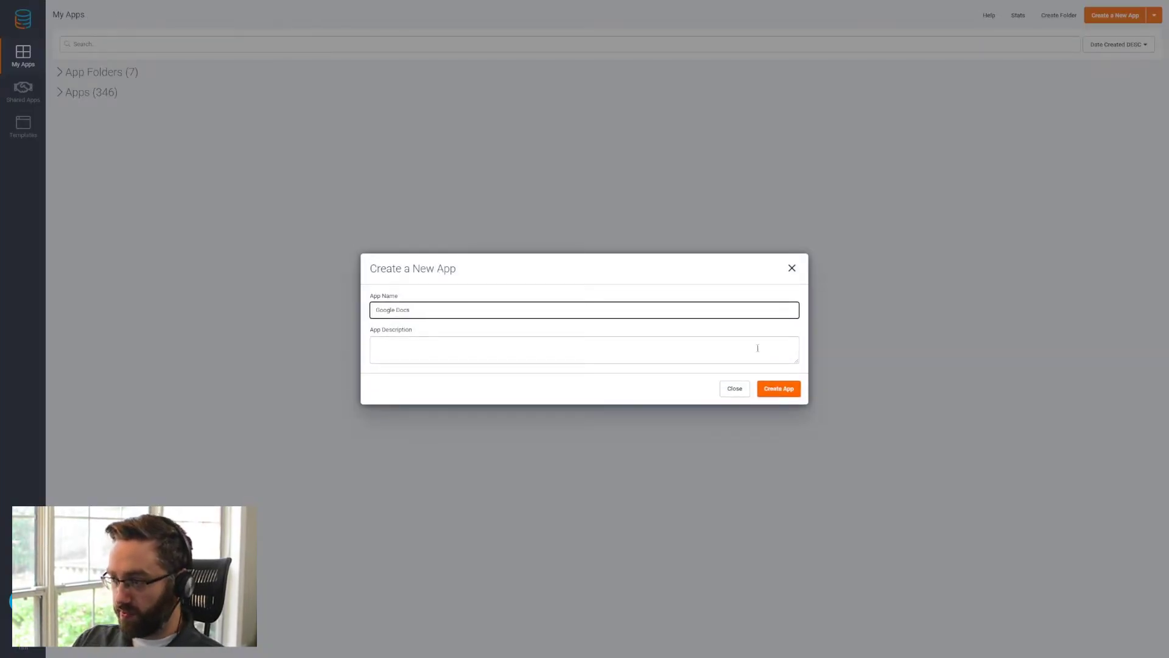
pyautogui.click(771, 392)
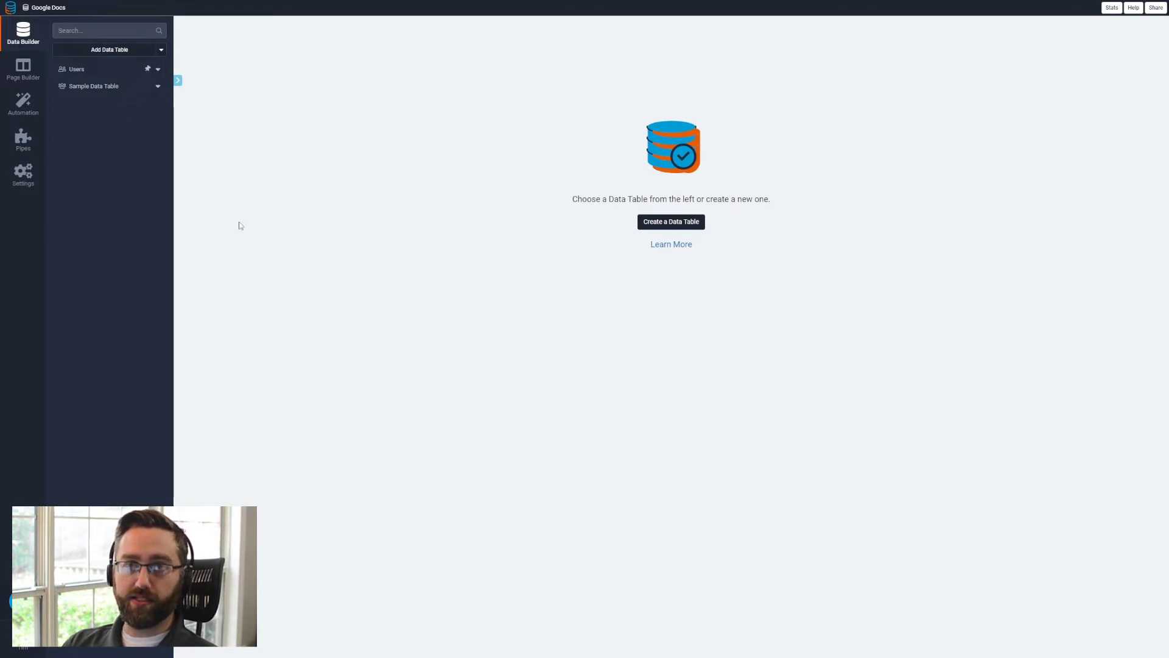
# - Permanently delete the Sample Data Table from the new app, entering the required deletion word
pyautogui.click(157, 85)
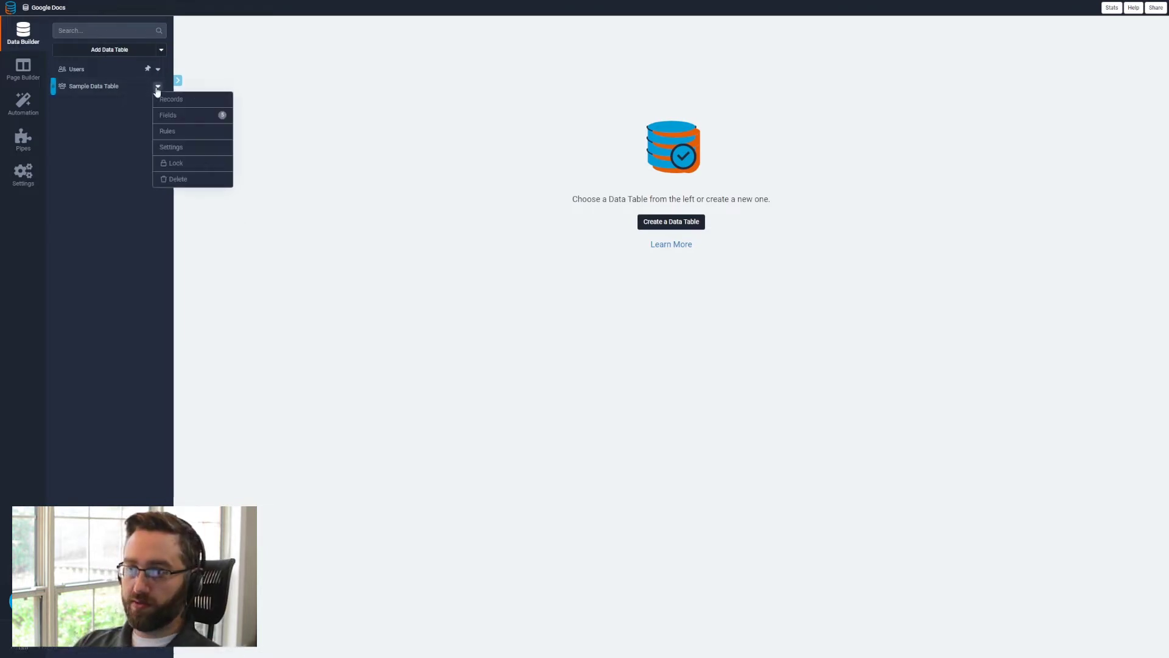
pyautogui.click(174, 180)
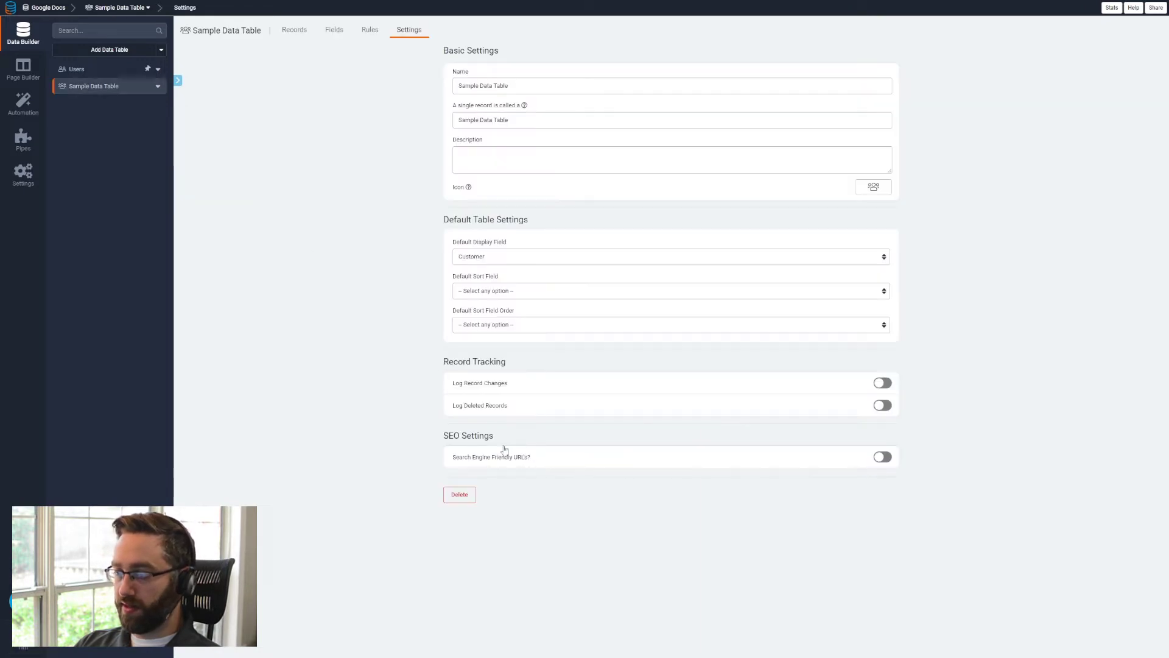
pyautogui.click(460, 494)
pyautogui.click(537, 321)
pyautogui.write('delete')
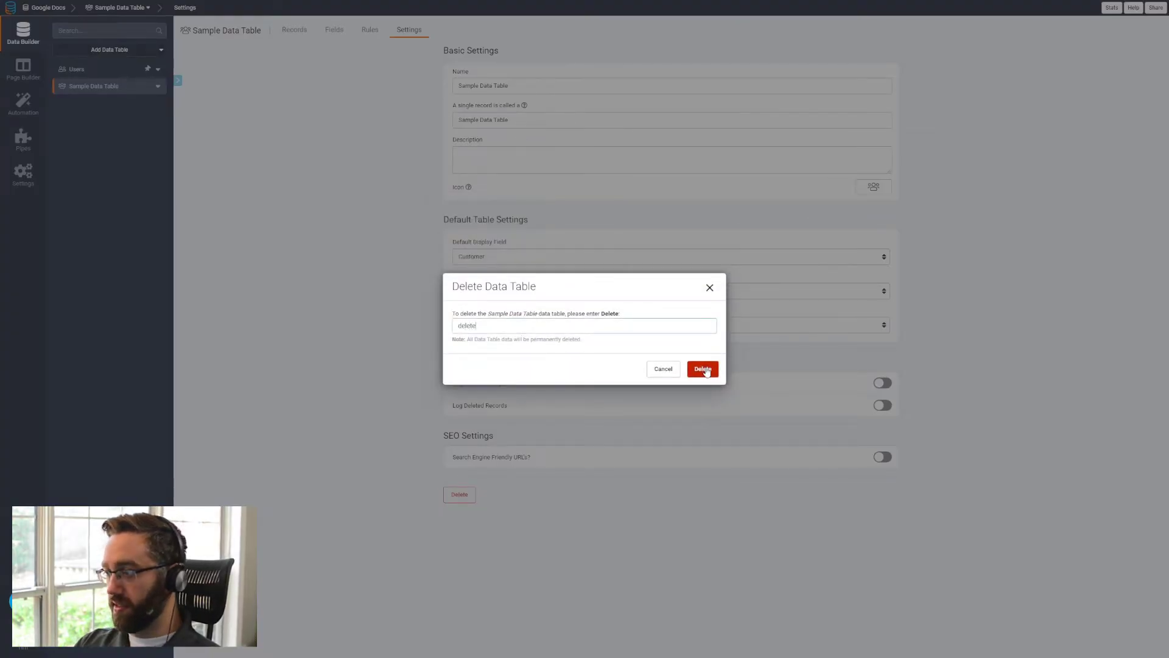
pyautogui.click(704, 368)
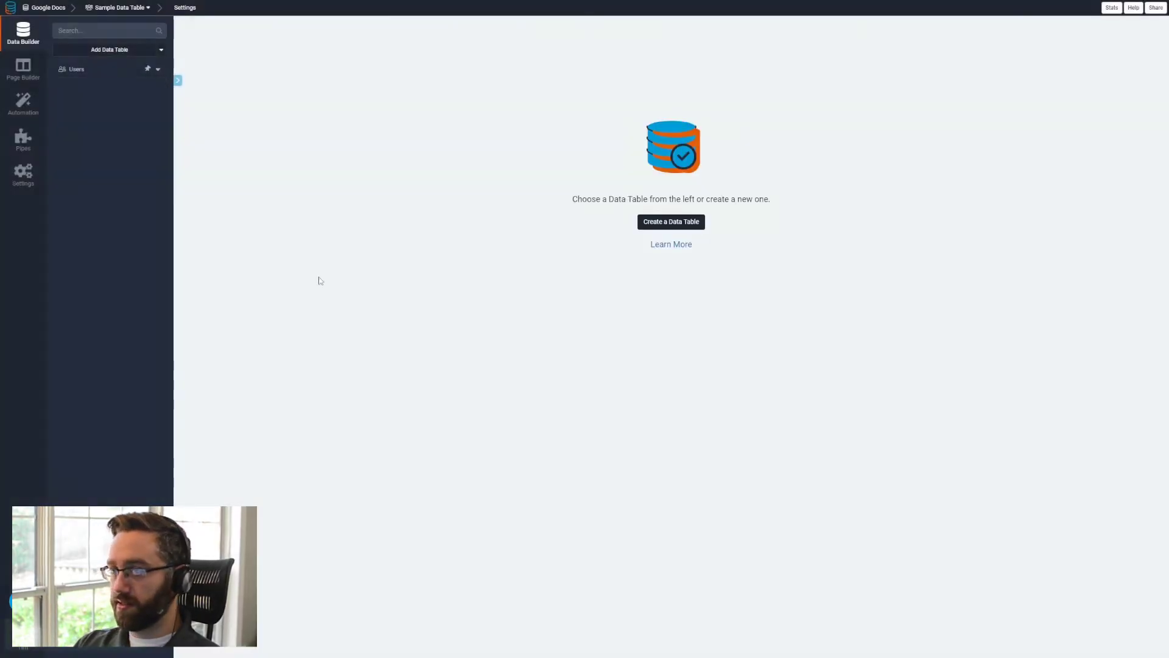
# - Create a new data table named Projects without adding extra fields
pyautogui.click(112, 52)
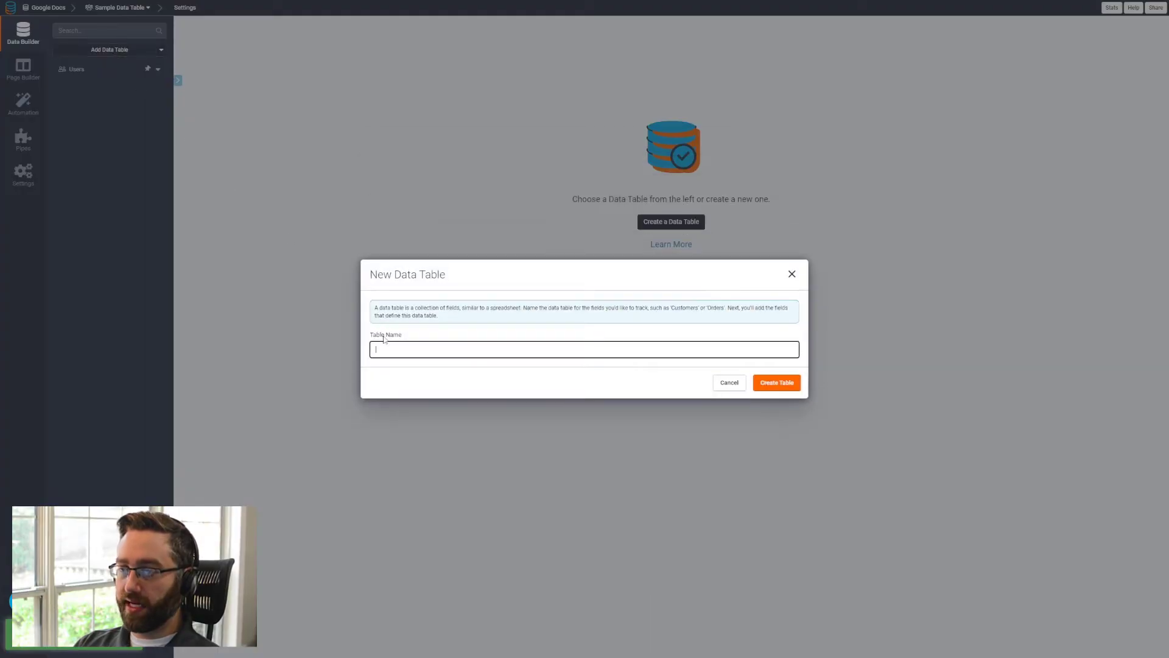
pyautogui.write('Projects')
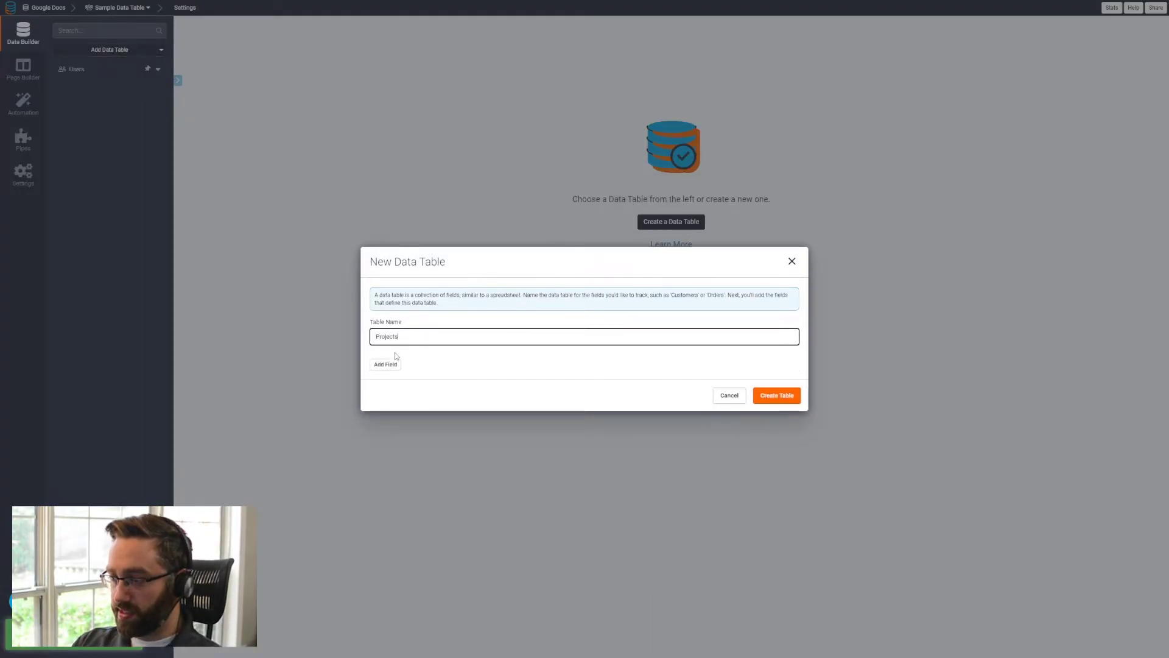
pyautogui.click(774, 397)
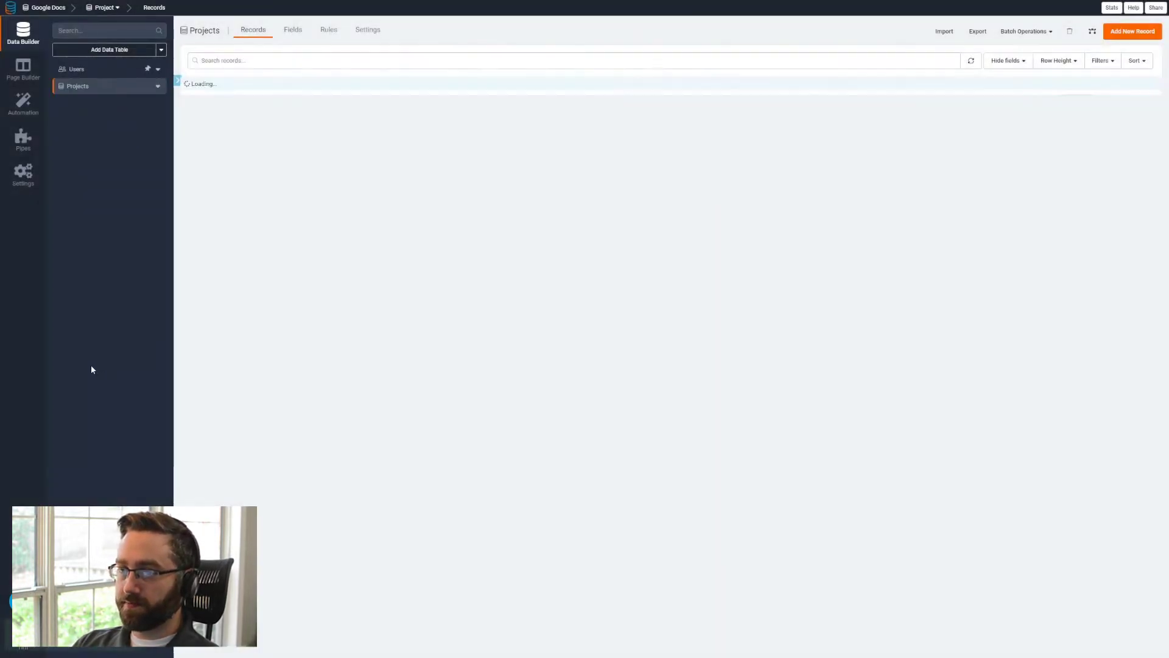
# - Create a second data table named Google Doc Templates
pyautogui.click(100, 51)
pyautogui.write('Template')
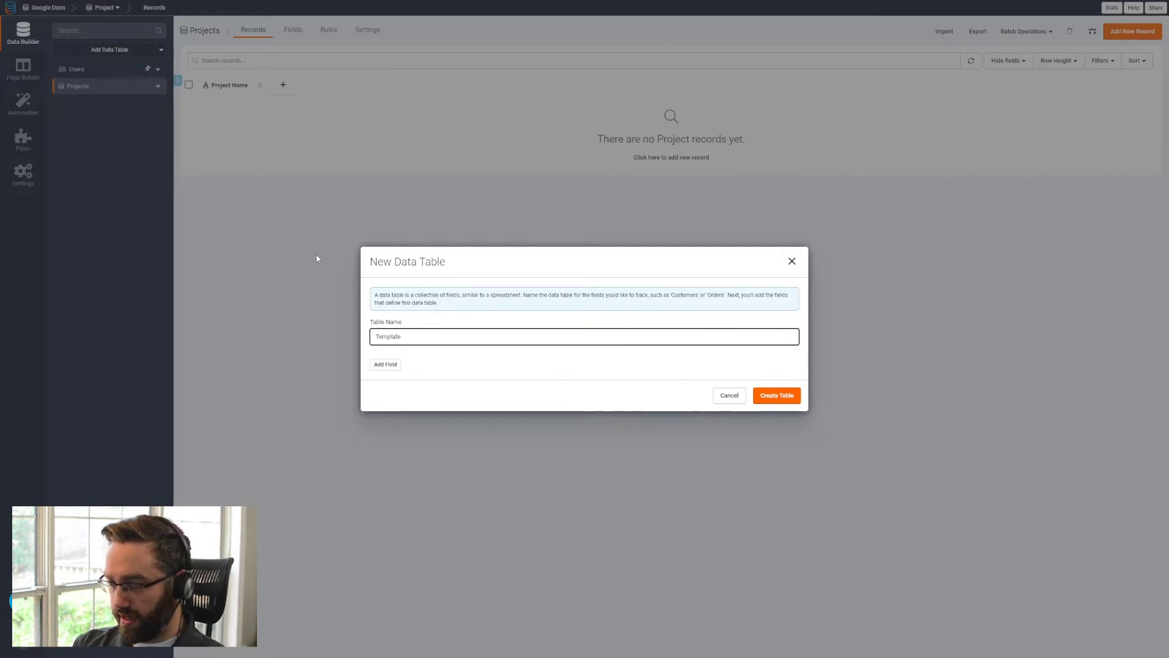
pyautogui.hotkey('ctrl', 'a')
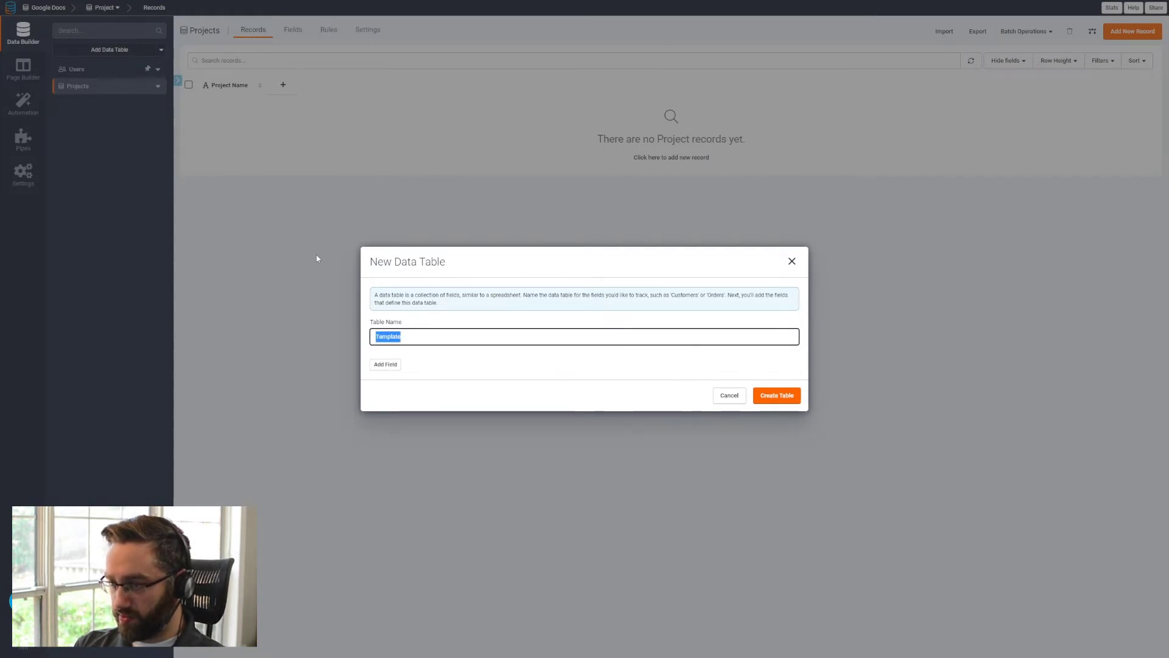
pyautogui.write('Googl')
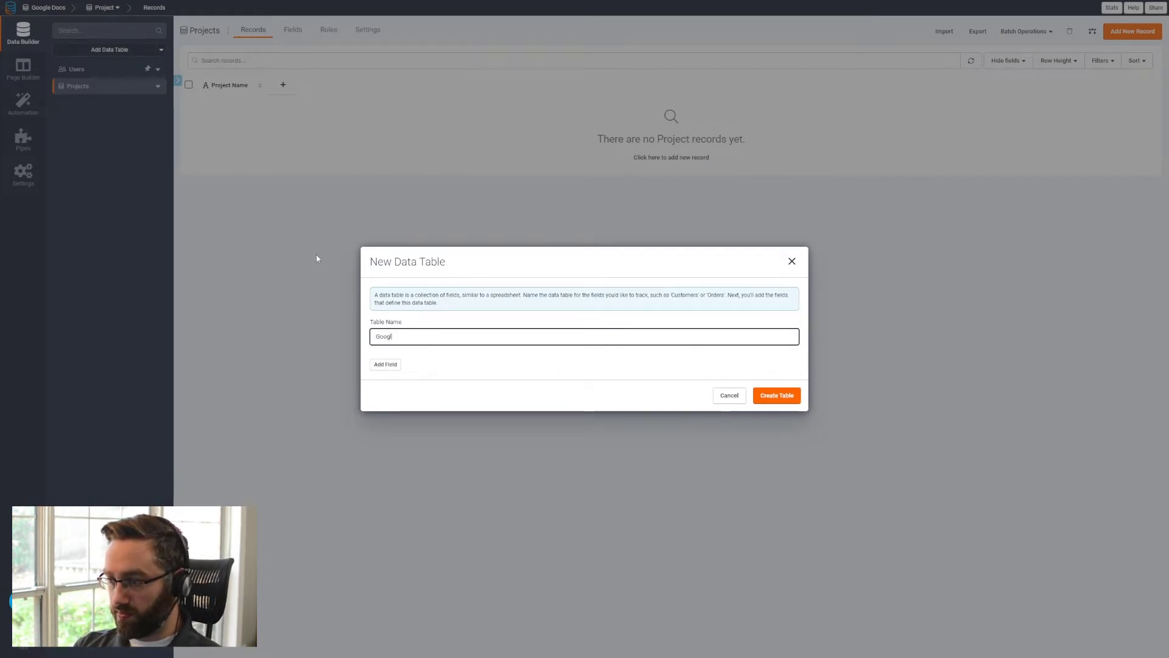
pyautogui.write('e Doc Templates')
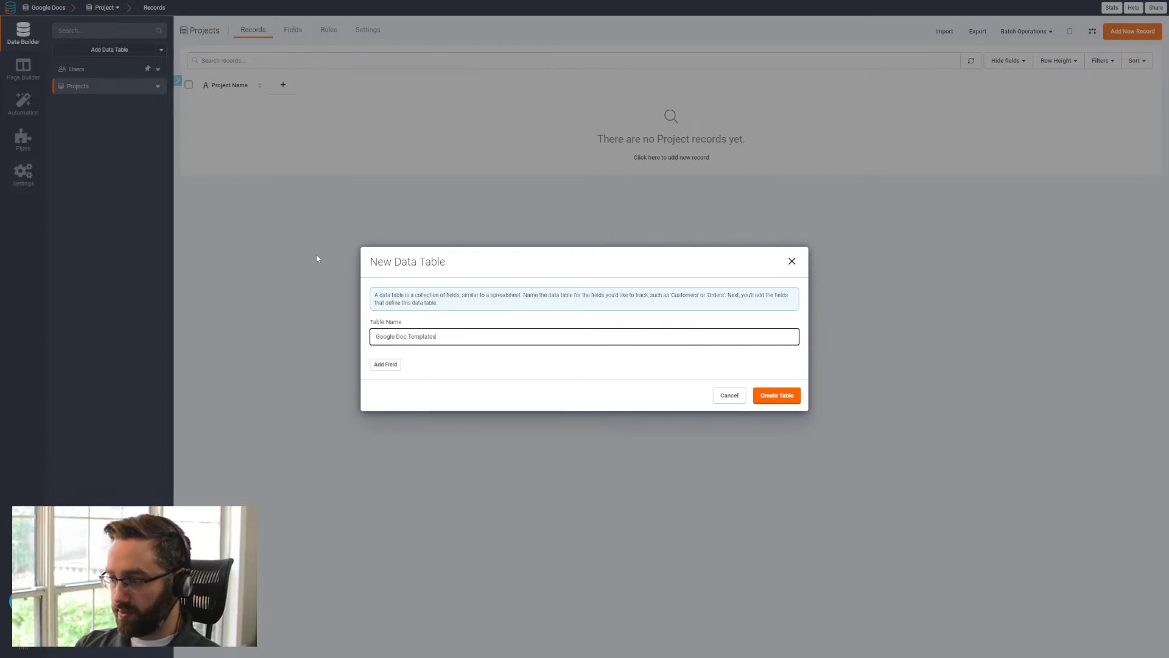
pyautogui.press('Return')
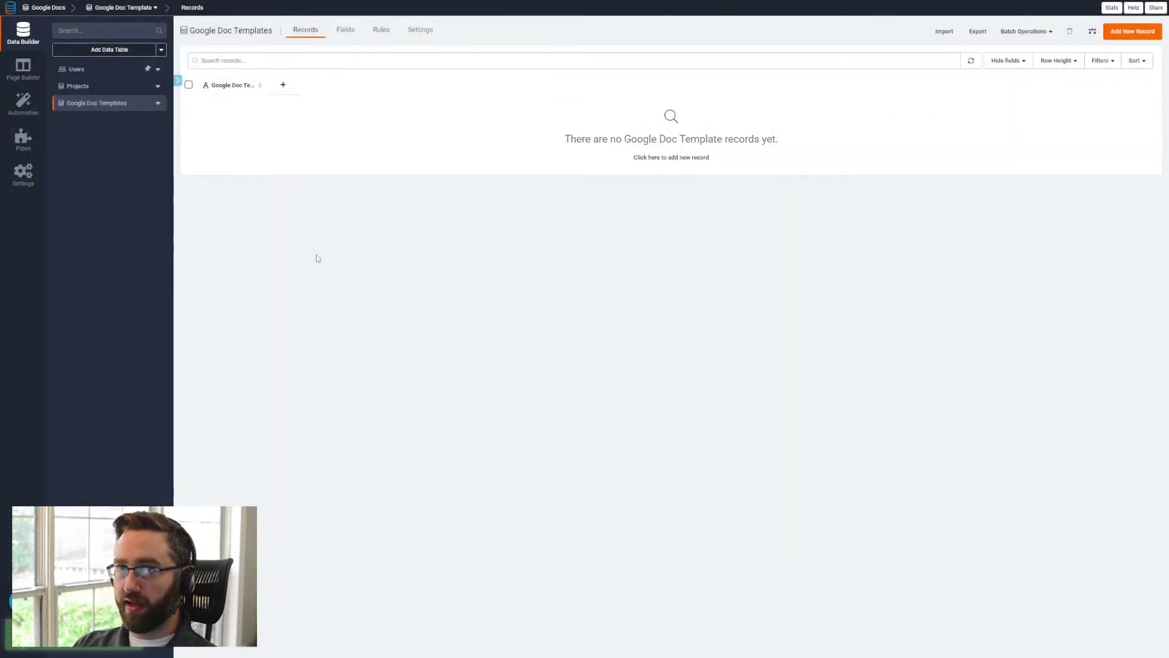
# - Create a third data table named Clients
pyautogui.click(106, 55)
pyautogui.write('Customers')
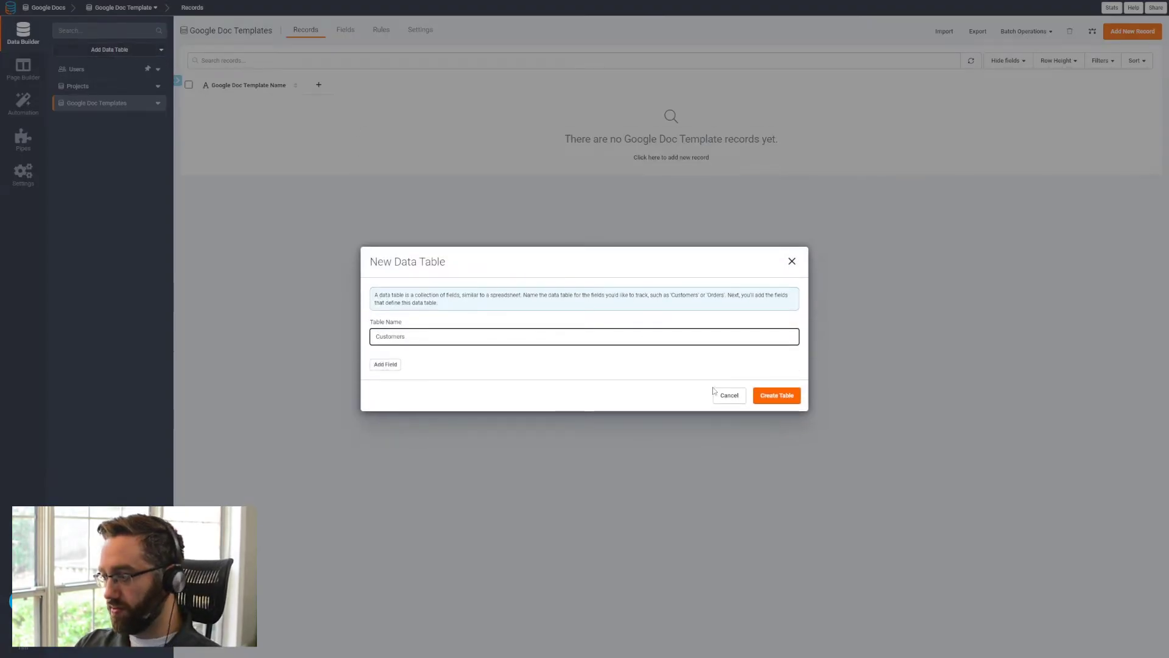
pyautogui.hotkey('ctrl', 'a')
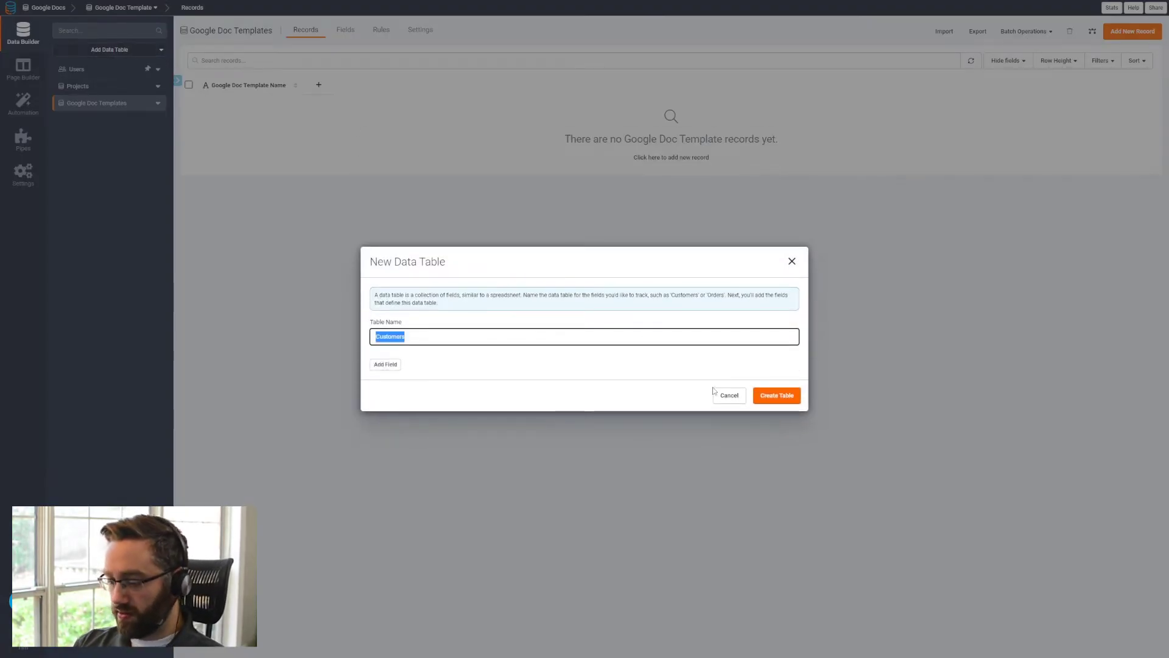
pyautogui.write('Clients')
pyautogui.press('Return')
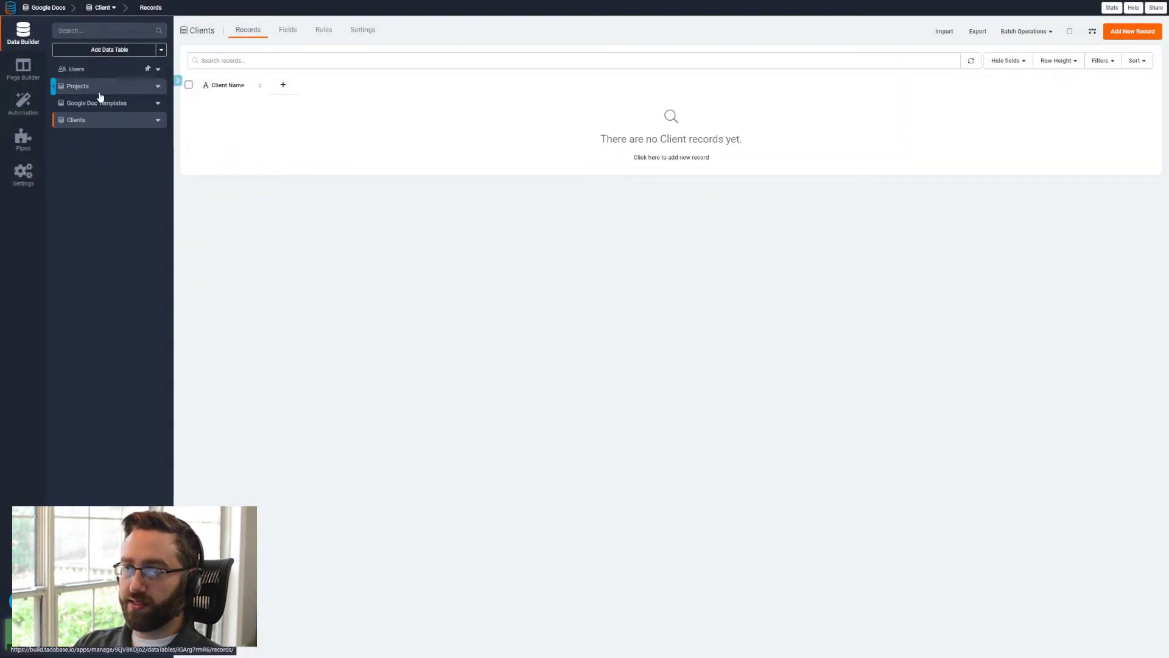
# - Add a connection field named Client Name to the Projects table, linking one project to one client in Clients
pyautogui.click(85, 86)
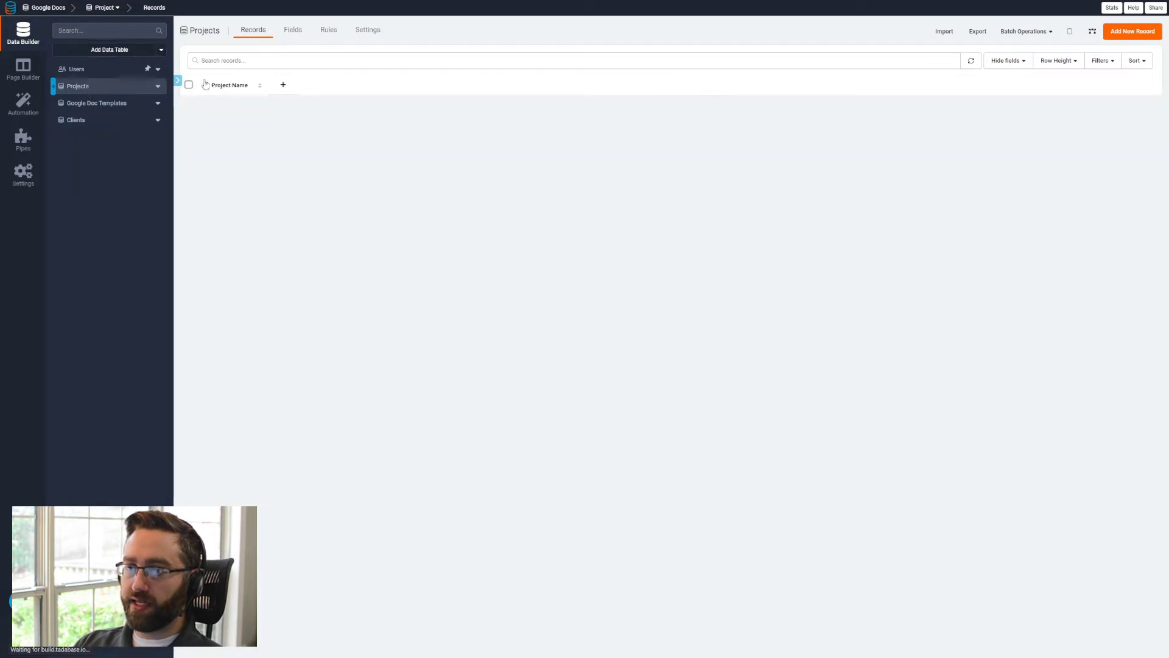
pyautogui.click(293, 30)
pyautogui.click(588, 53)
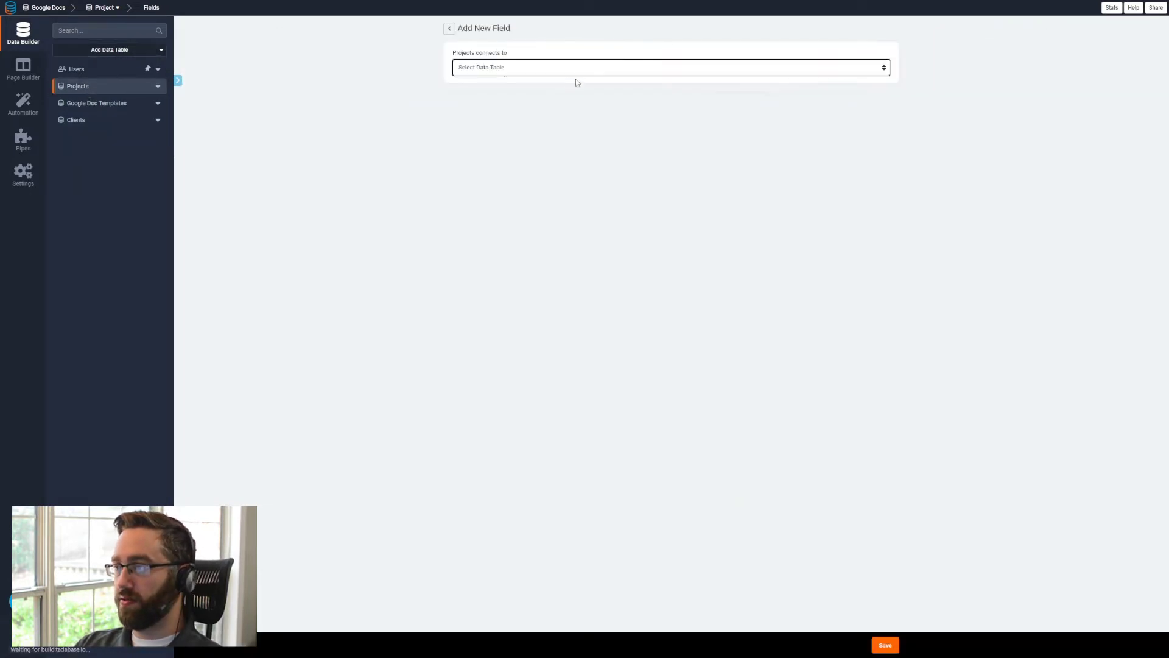
pyautogui.click(546, 69)
pyautogui.click(475, 111)
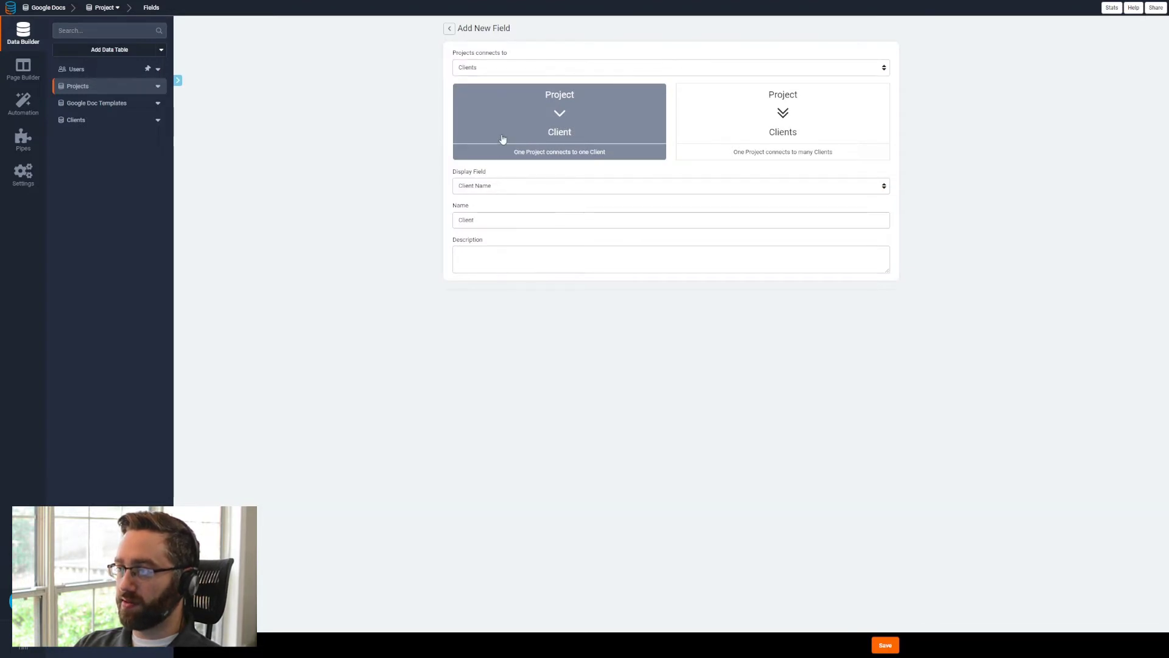
pyautogui.doubleClick(488, 218)
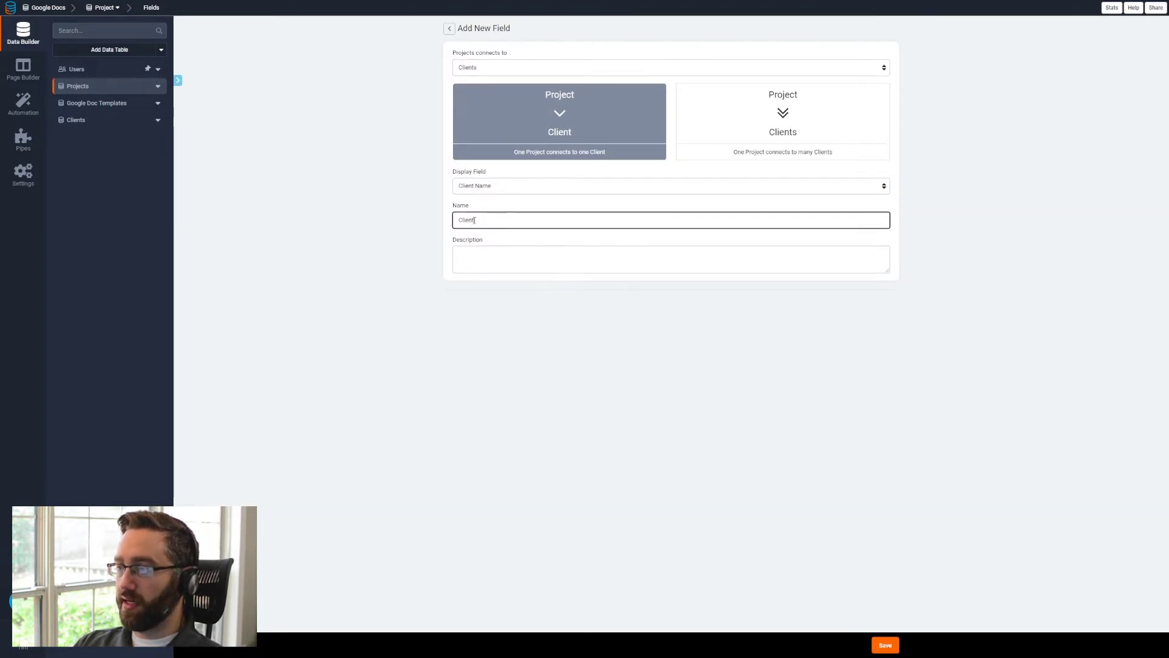
pyautogui.press('End')
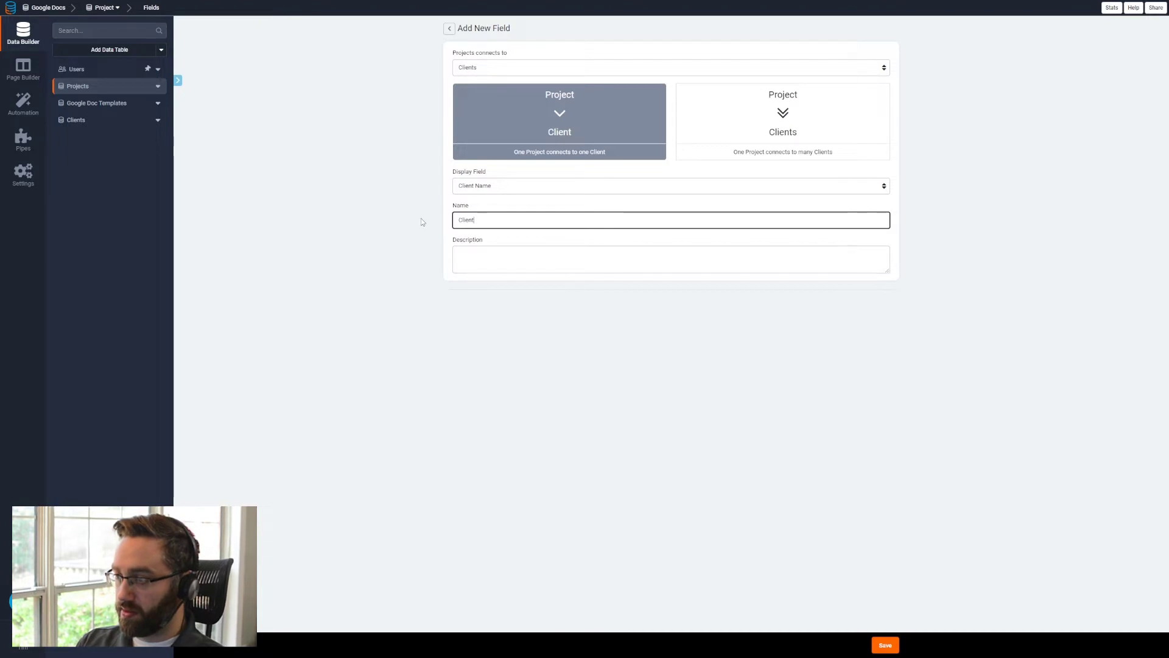
pyautogui.write('Name')
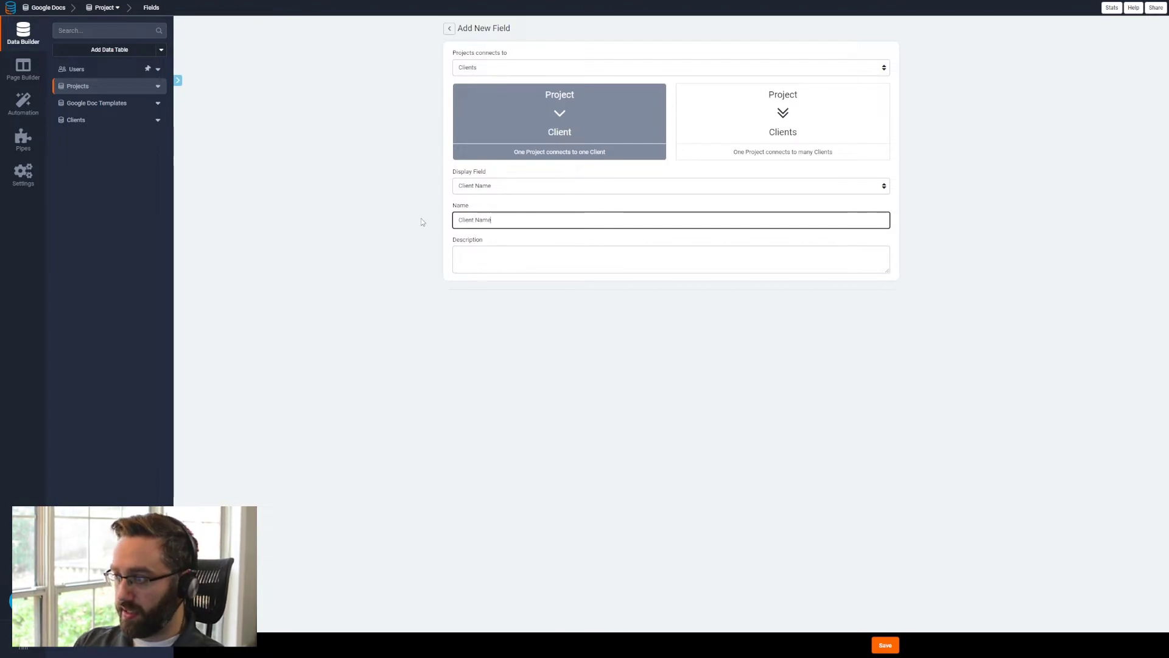
pyautogui.click(887, 644)
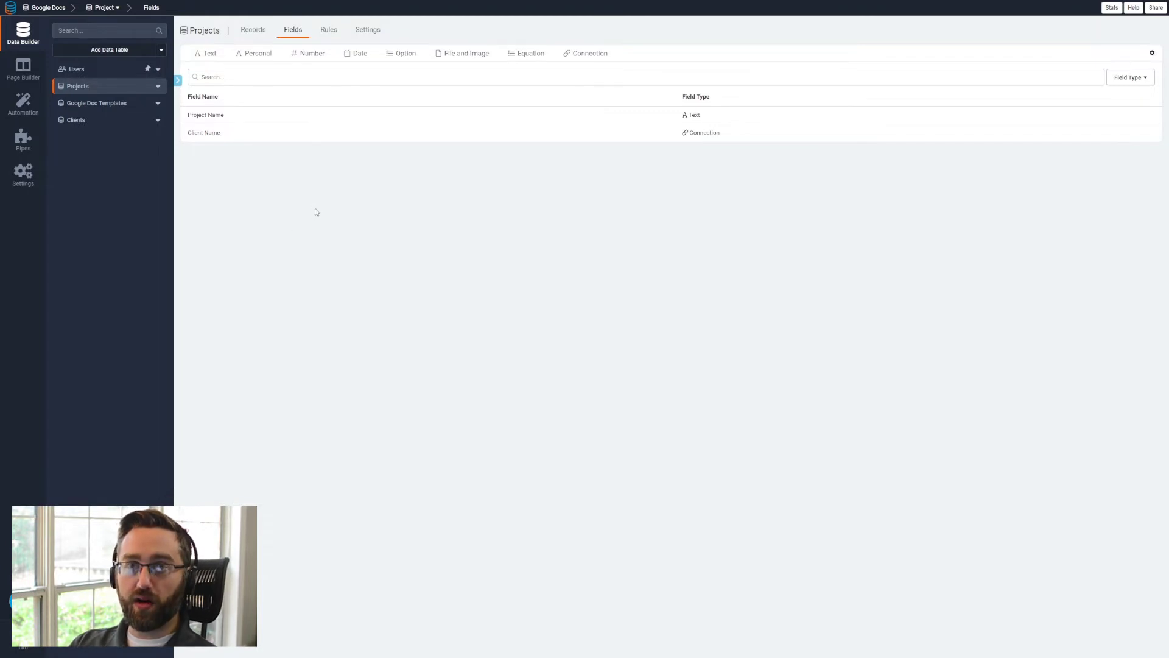
# - Switch to the Project proposal document in Google Docs and review which placeholders need matching fields in the Projects table
pyautogui.hotkey('ctrl', 'Tab')
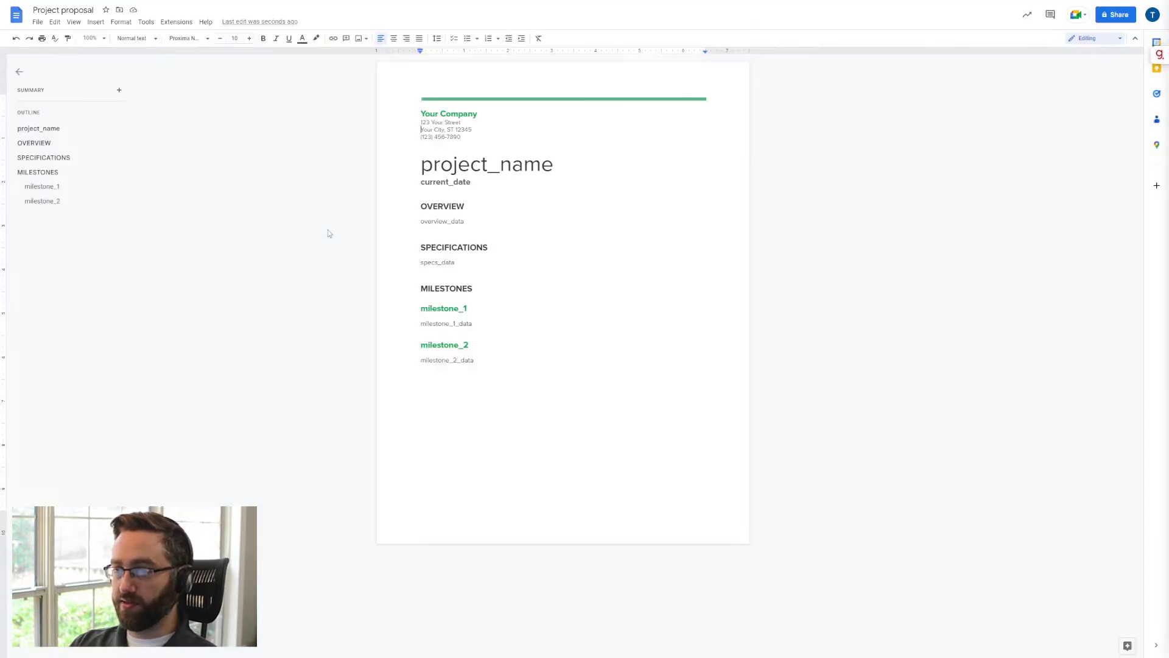
pyautogui.doubleClick(550, 175)
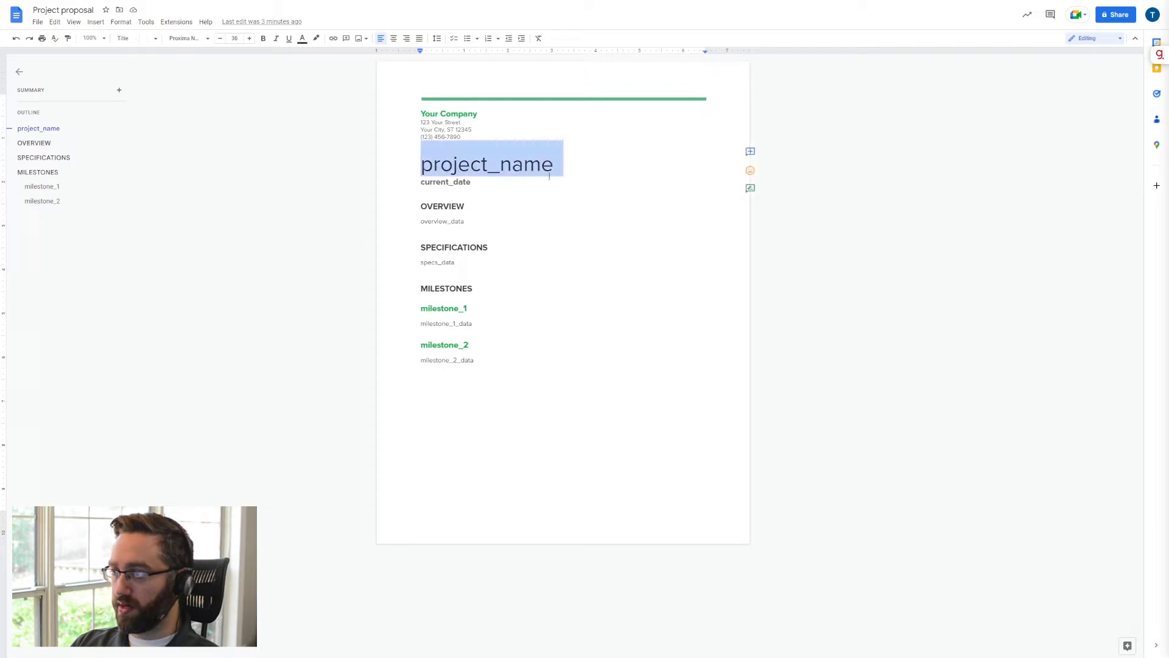
pyautogui.click(482, 185)
pyautogui.keyDown('shift'); pyautogui.click(424, 183); pyautogui.keyUp('shift')
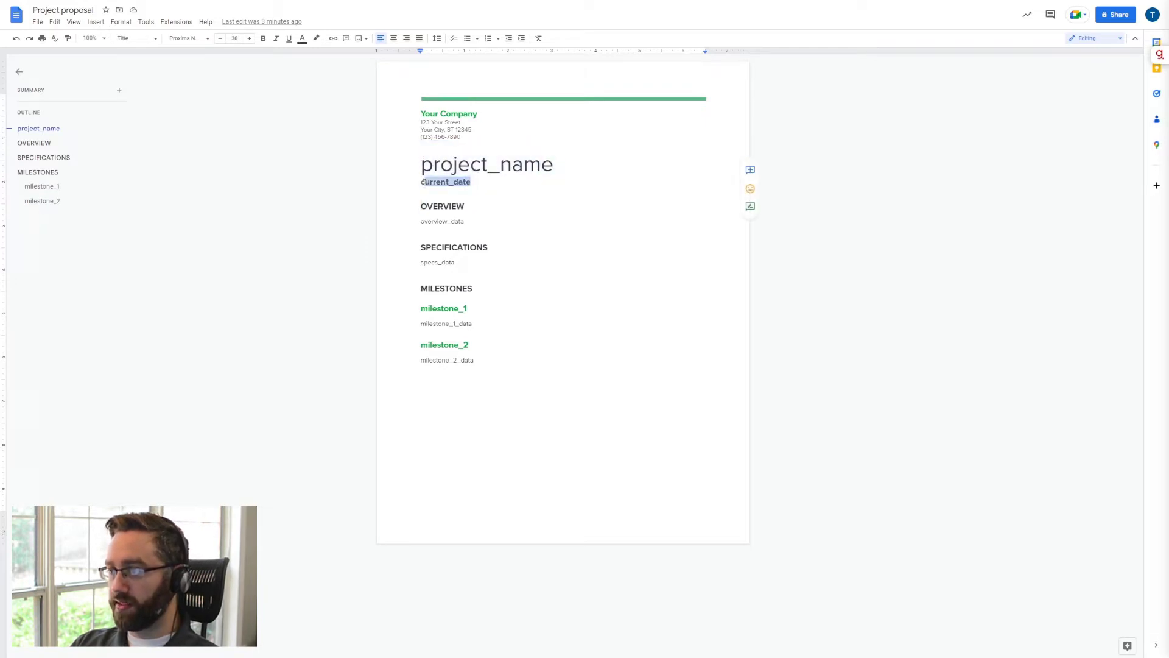
pyautogui.moveTo(423, 221); pyautogui.dragTo(484, 250)
pyautogui.click(454, 262)
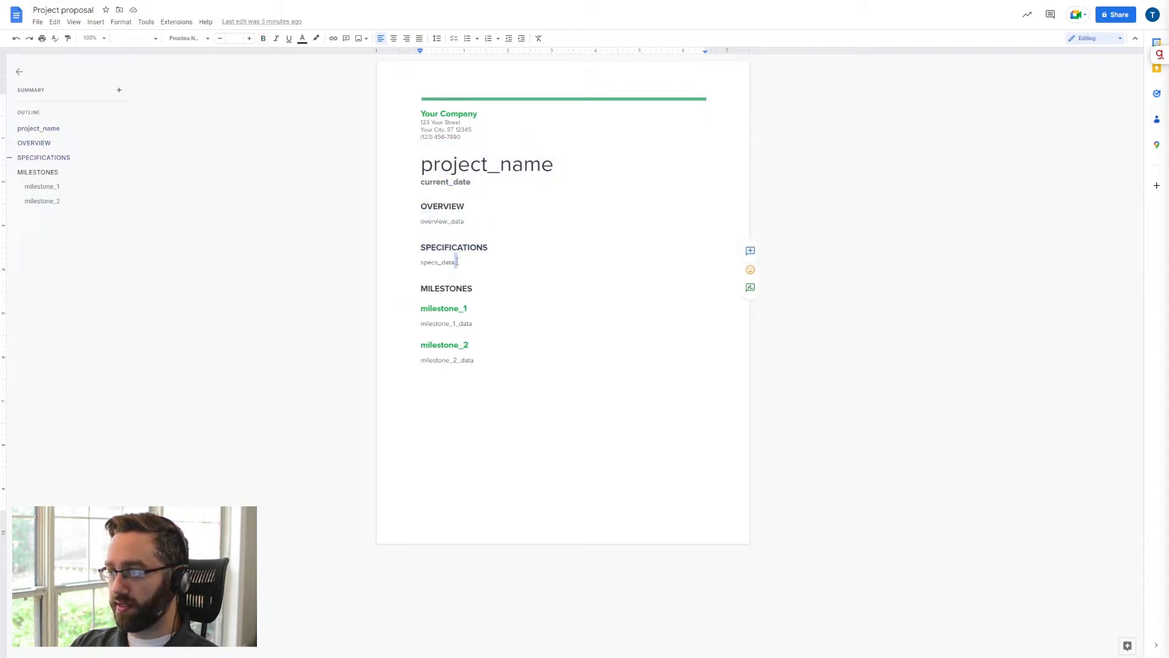
pyautogui.keyDown('shift'); pyautogui.click(424, 262); pyautogui.keyUp('shift')
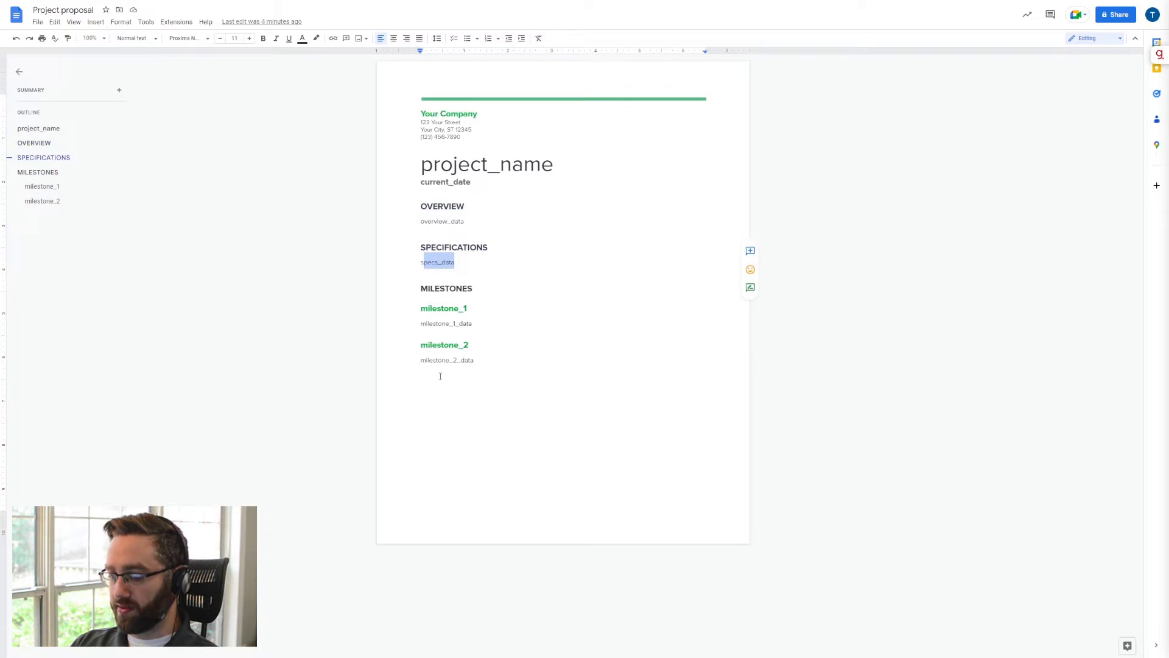
# - Switch back to Tadabase and add a Date field named Proposal Date to the Projects table
pyautogui.hotkey('ctrl', 'Tab')
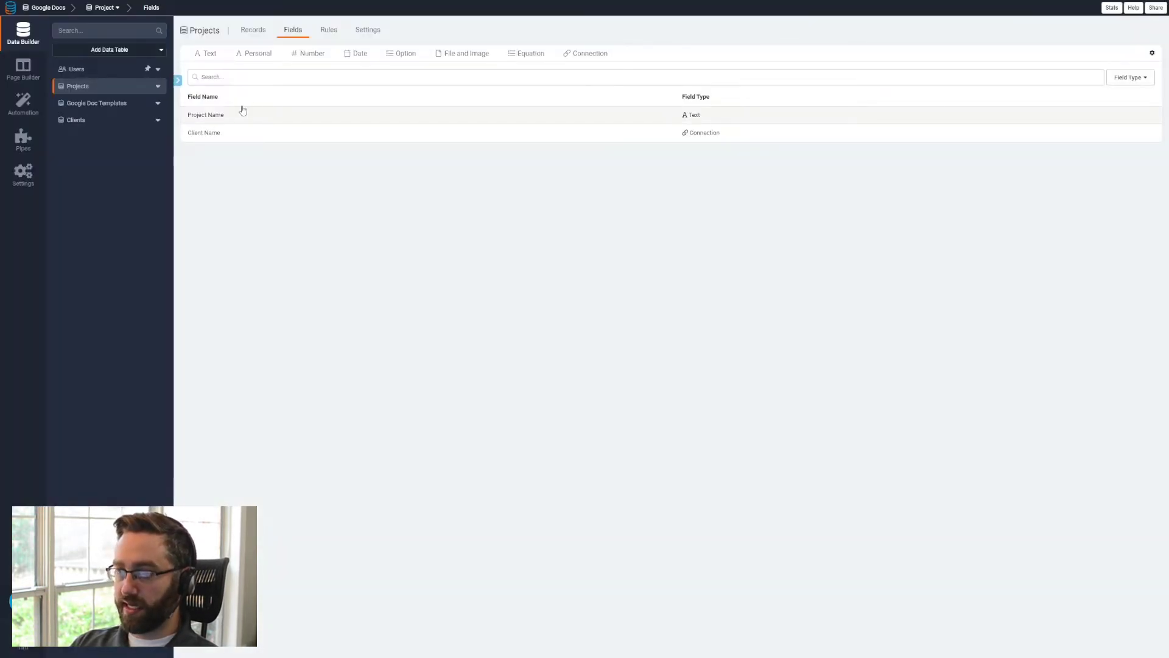
pyautogui.click(357, 71)
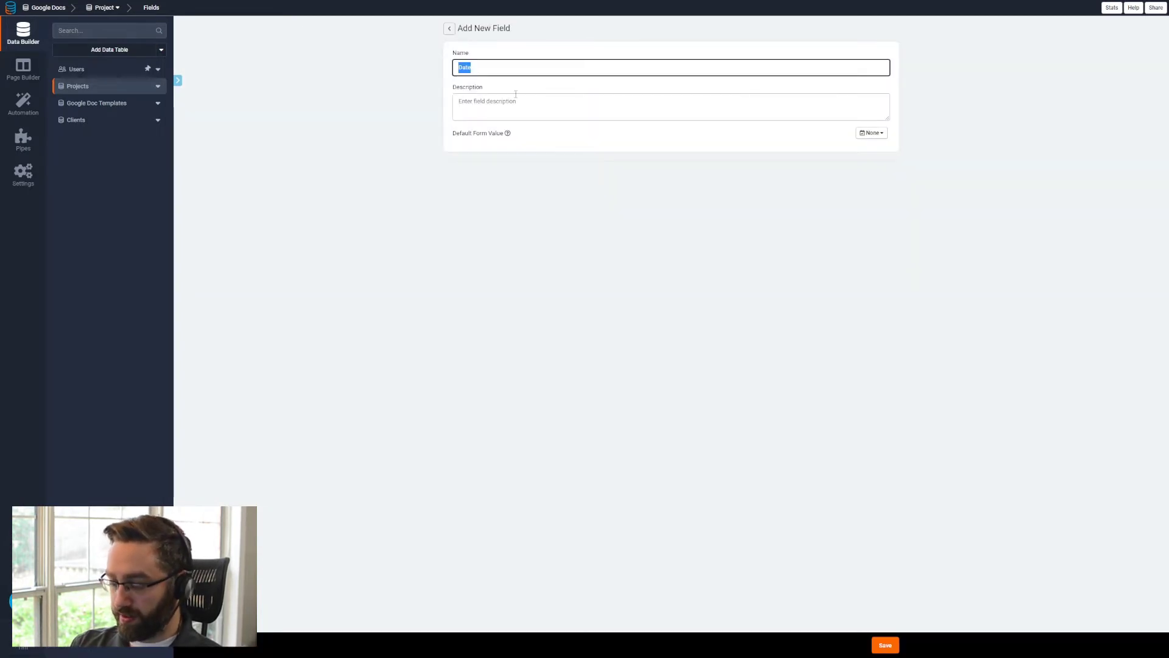
pyautogui.write('Pr')
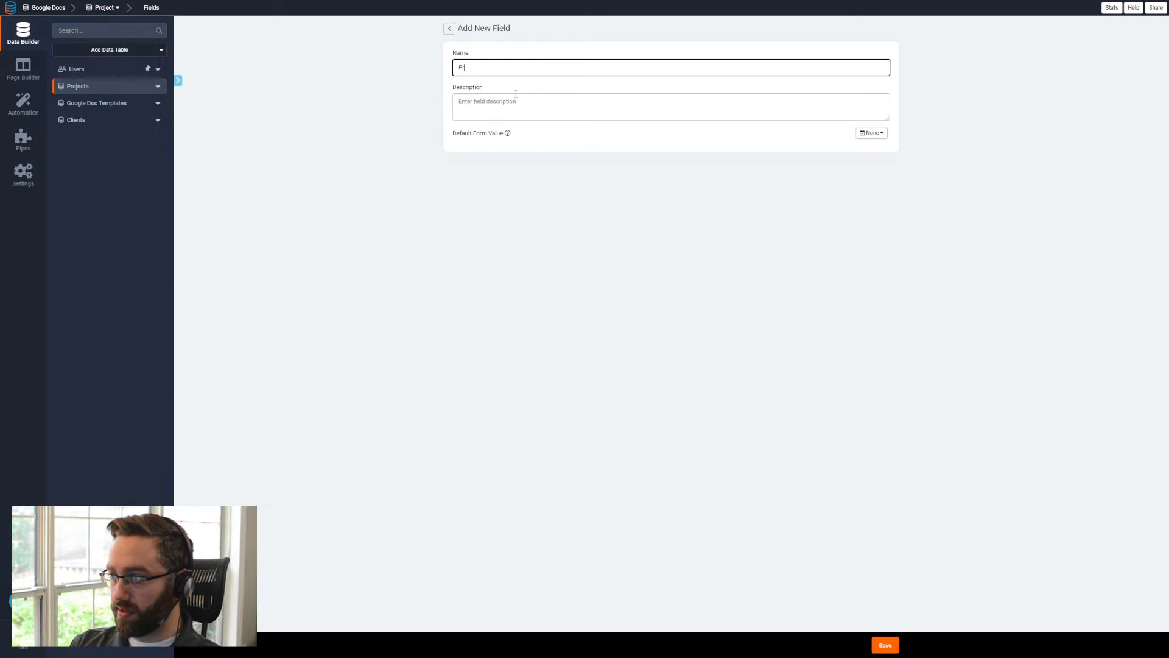
pyautogui.write('oposal Date')
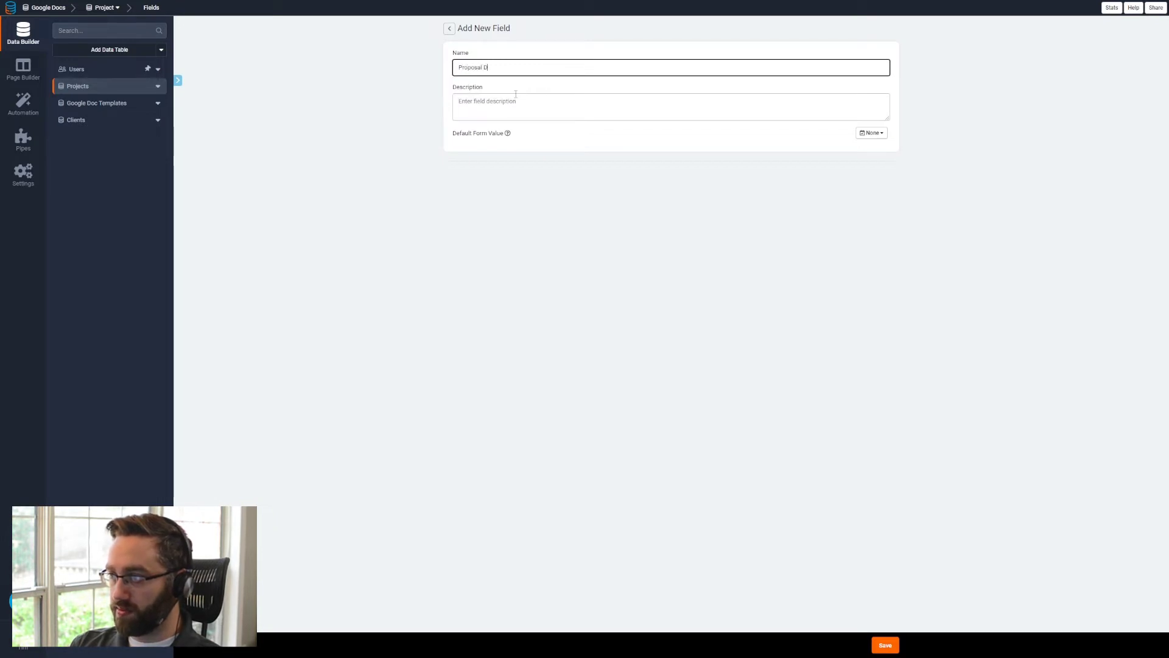
pyautogui.click(886, 645)
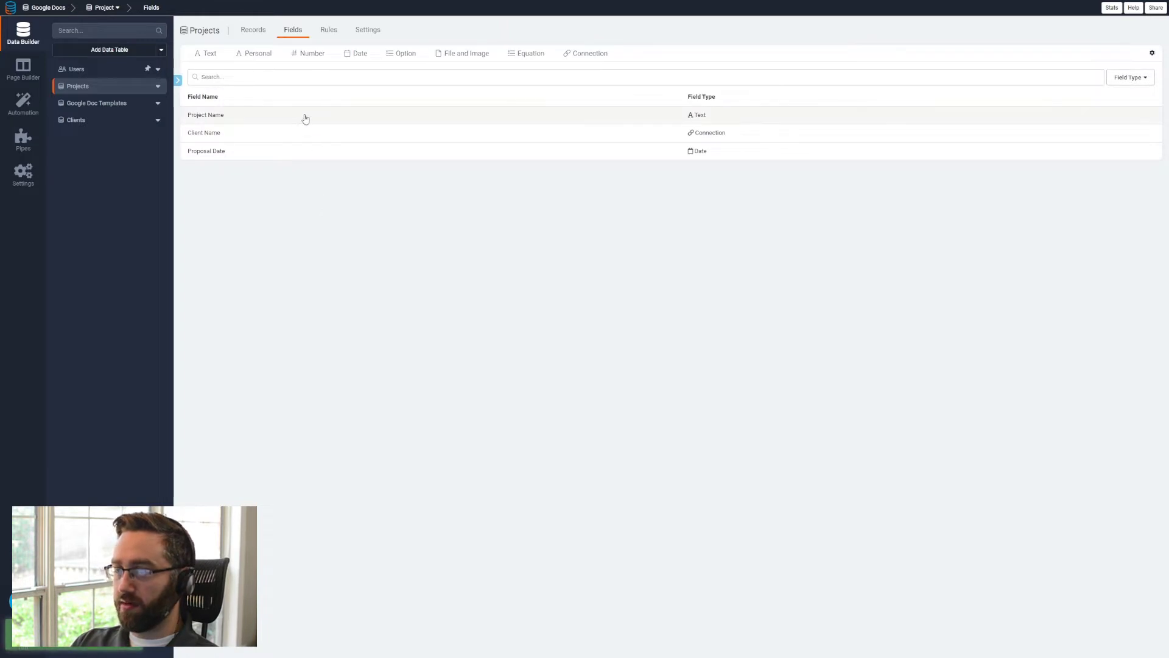
# - Add a Long Text field named Overview to the Projects table
pyautogui.moveTo(207, 54)
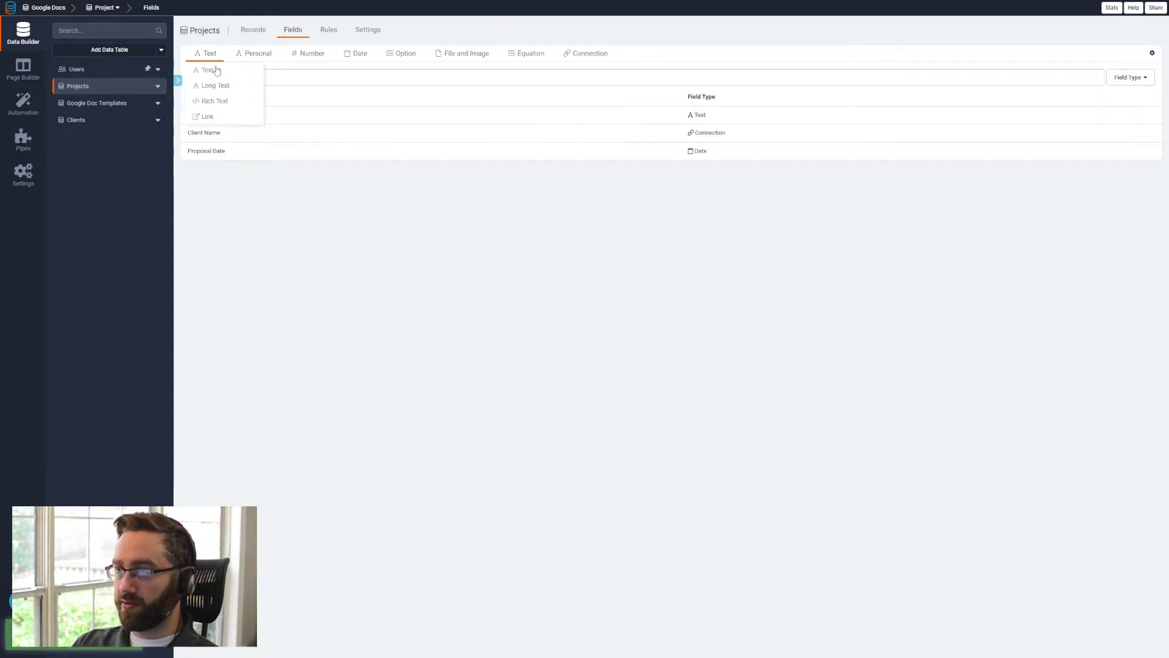
pyautogui.click(214, 86)
pyautogui.hotkey('ctrl', 'a')
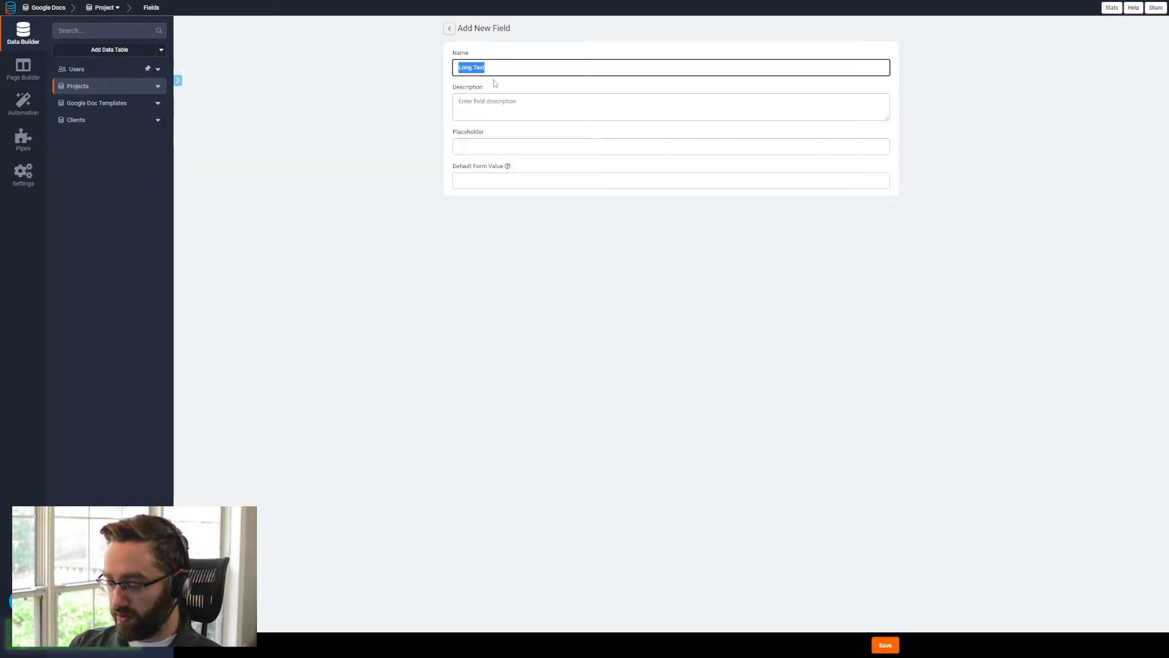
pyautogui.write('Overv')
pyautogui.click(495, 88)
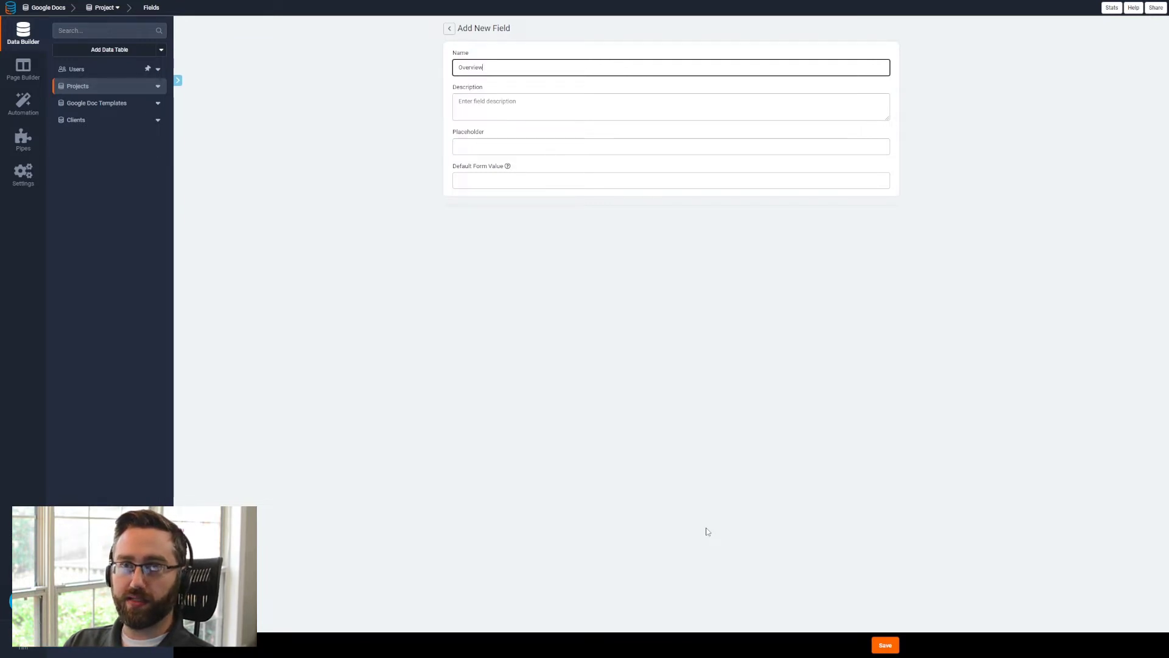
pyautogui.click(883, 646)
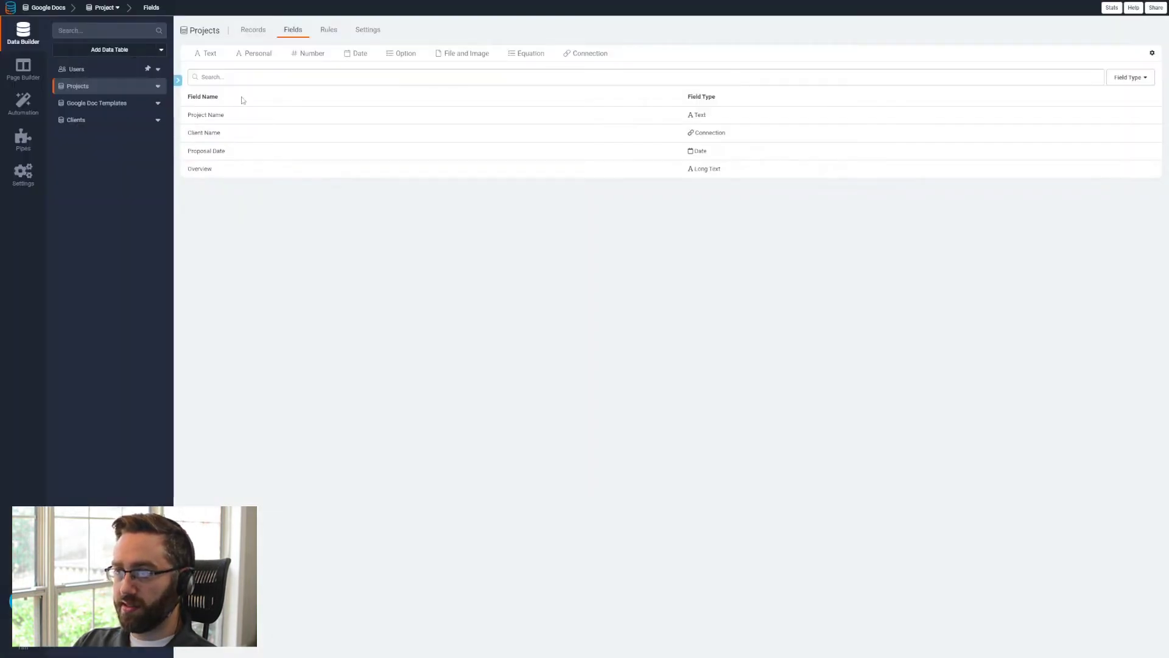
# - Add a Long Text field named Specifications to the Projects table
pyautogui.click(244, 99)
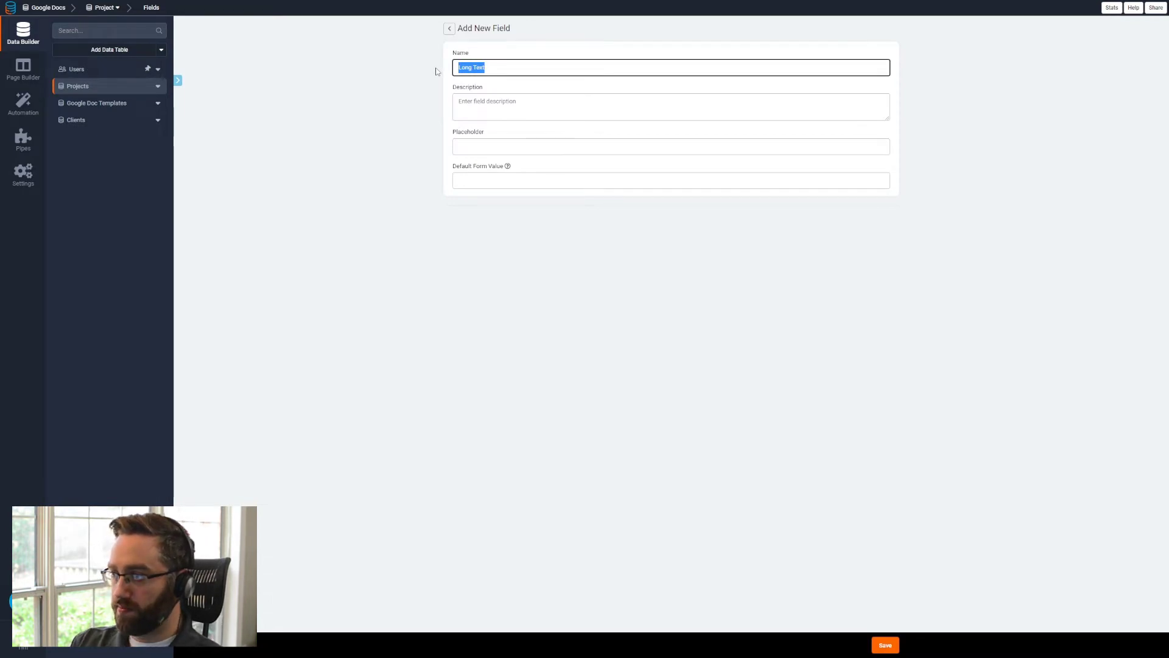
pyautogui.write('Spec')
pyautogui.press('Down')
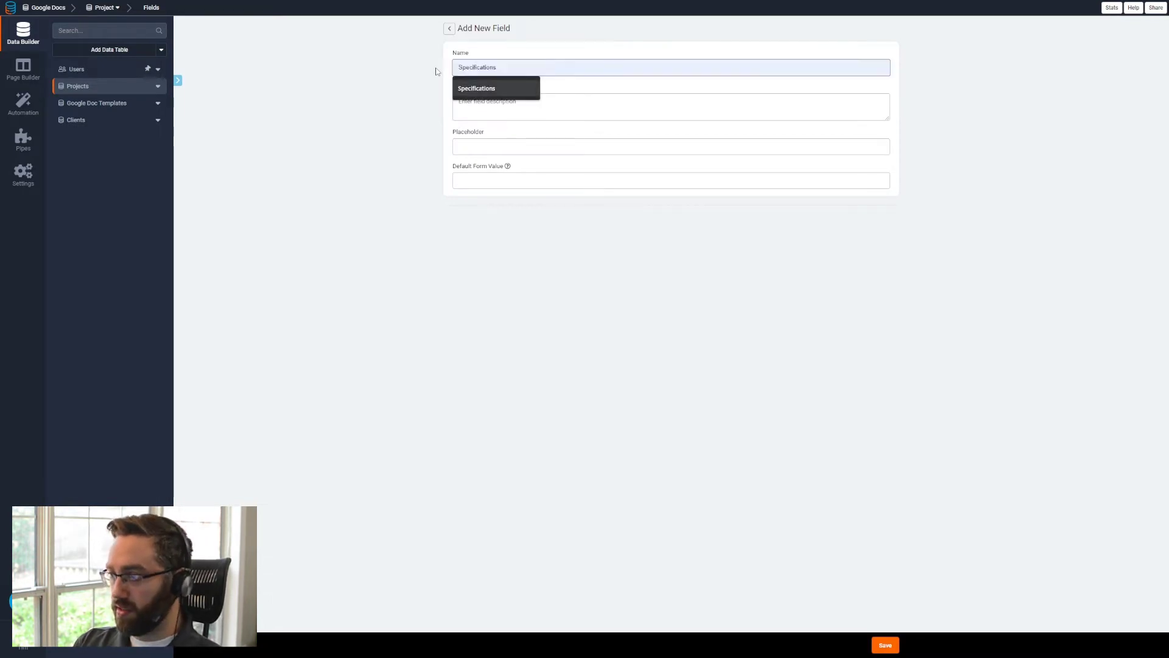
pyautogui.press('Return')
pyautogui.click(886, 645)
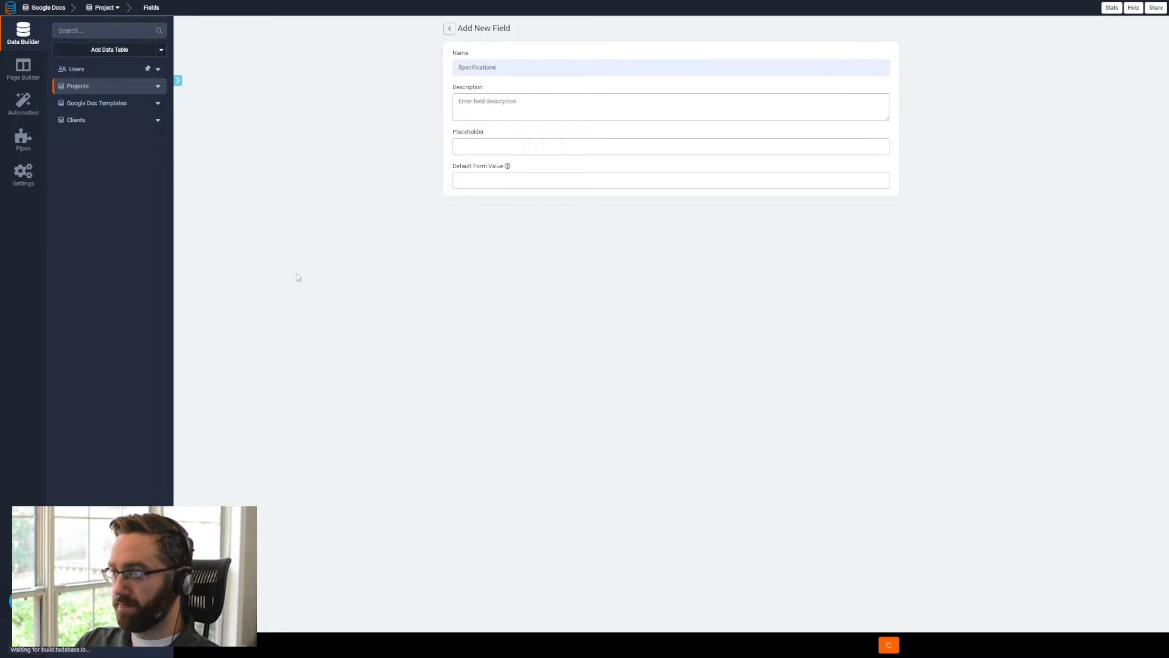
# - Add a Text field named First Milestone to the Projects table
pyautogui.click(208, 69)
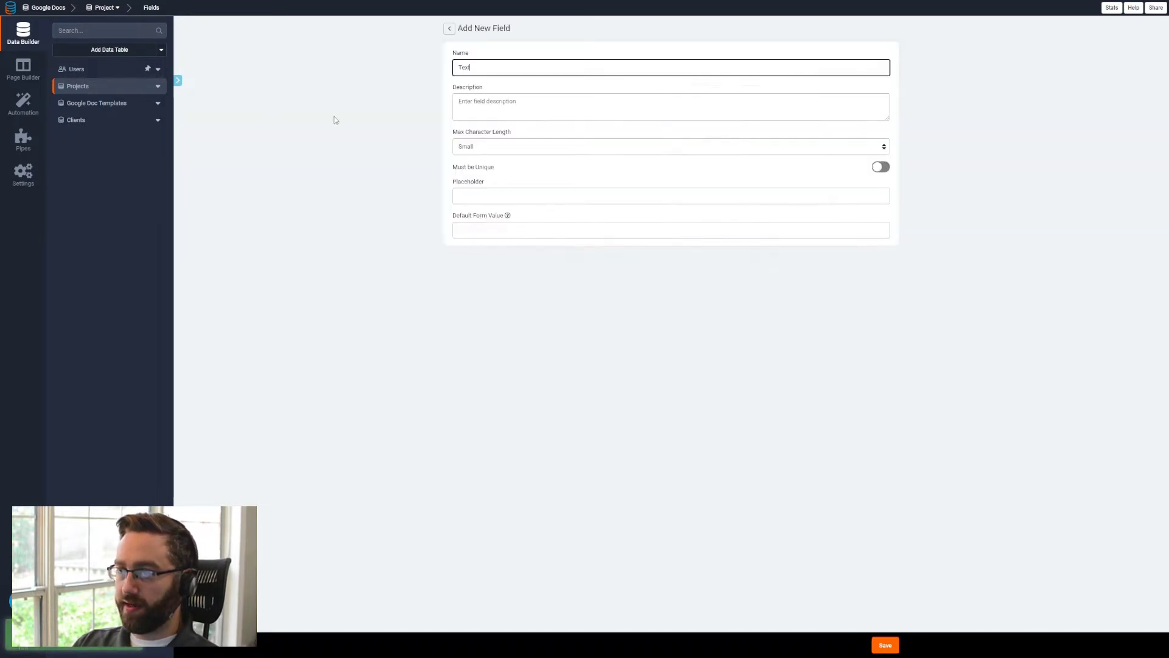
pyautogui.write('Milestone')
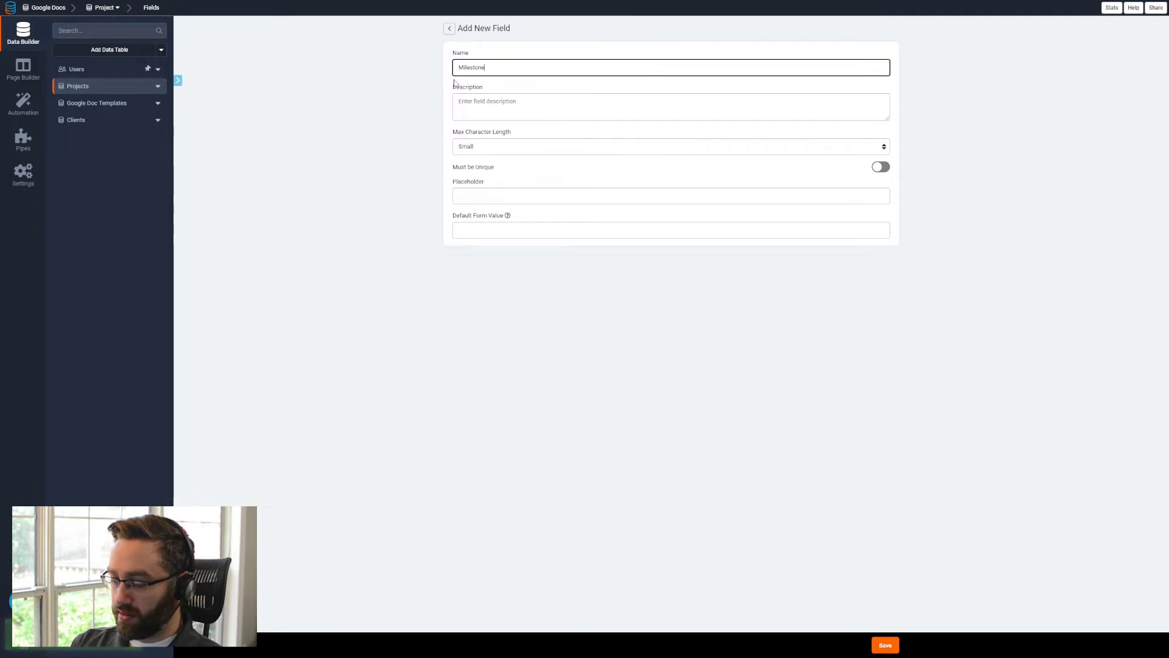
pyautogui.hotkey('ctrl', 'a')
pyautogui.write('Fi')
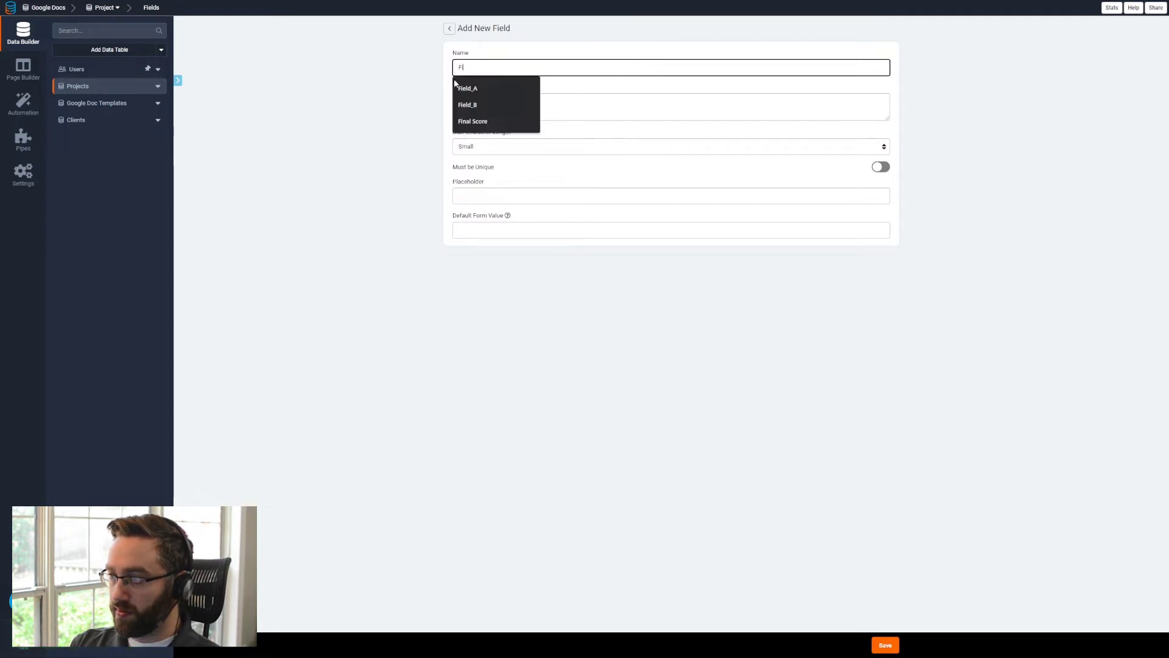
pyautogui.write('rst Milesto')
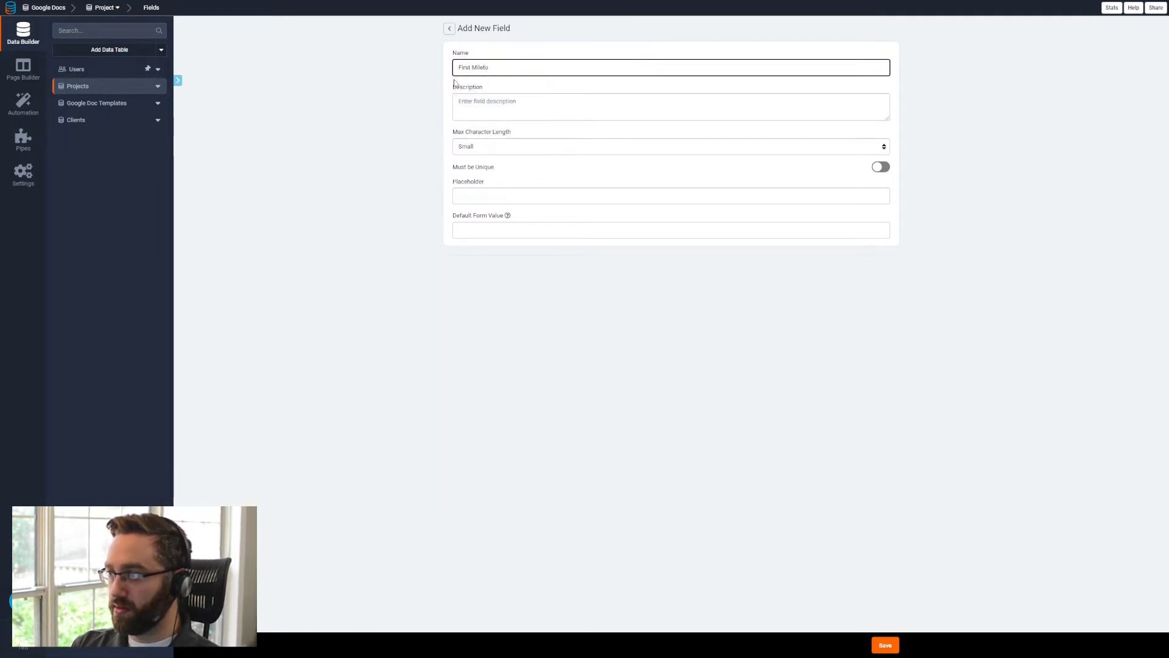
pyautogui.write('ne')
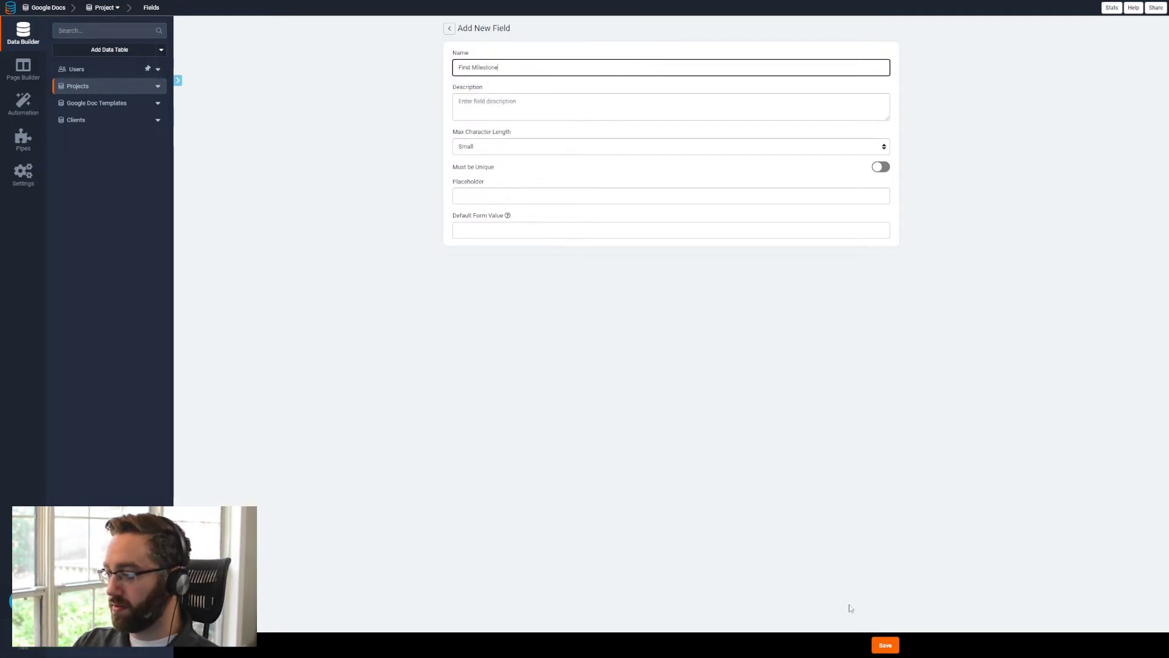
pyautogui.click(886, 645)
# - Add a Long Text field named First Milestone Details to the Projects table
pyautogui.moveTo(199, 57)
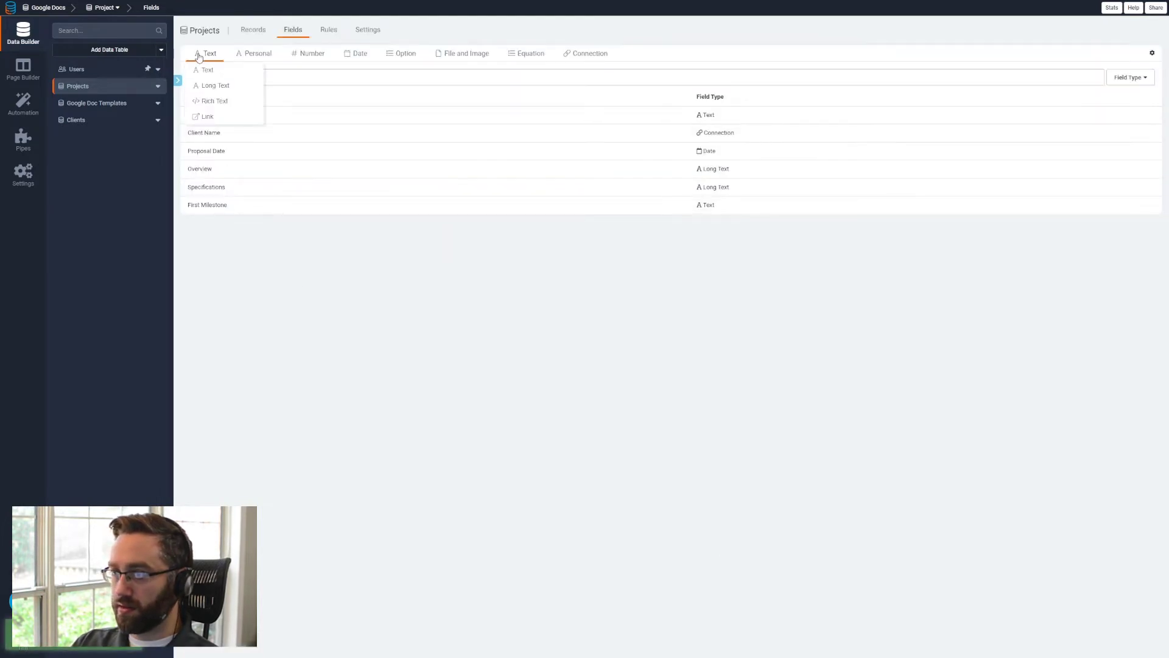
pyautogui.click(215, 86)
pyautogui.moveTo(510, 61); pyautogui.dragTo(443, 71)
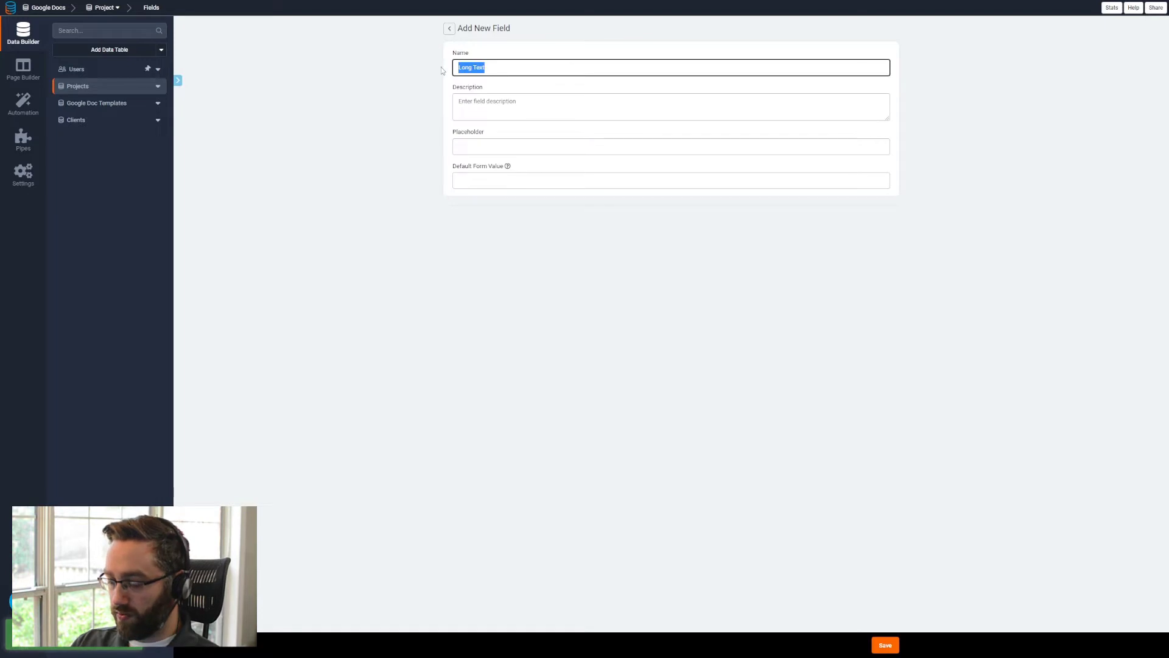
pyautogui.write('First')
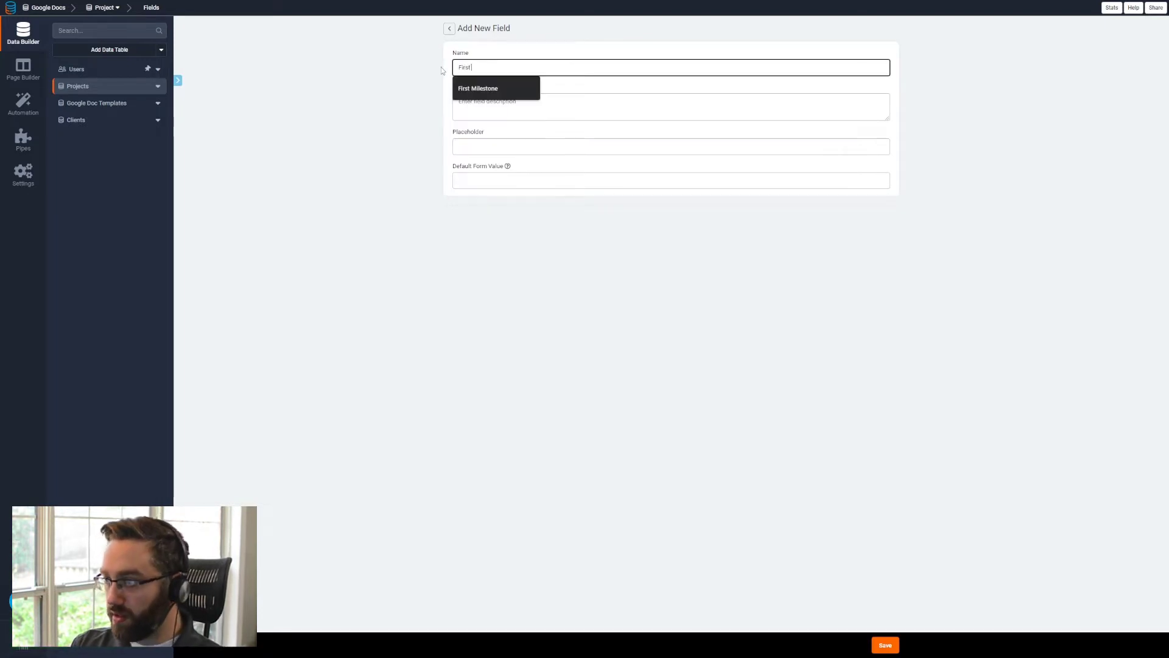
pyautogui.write(' Milestone Details')
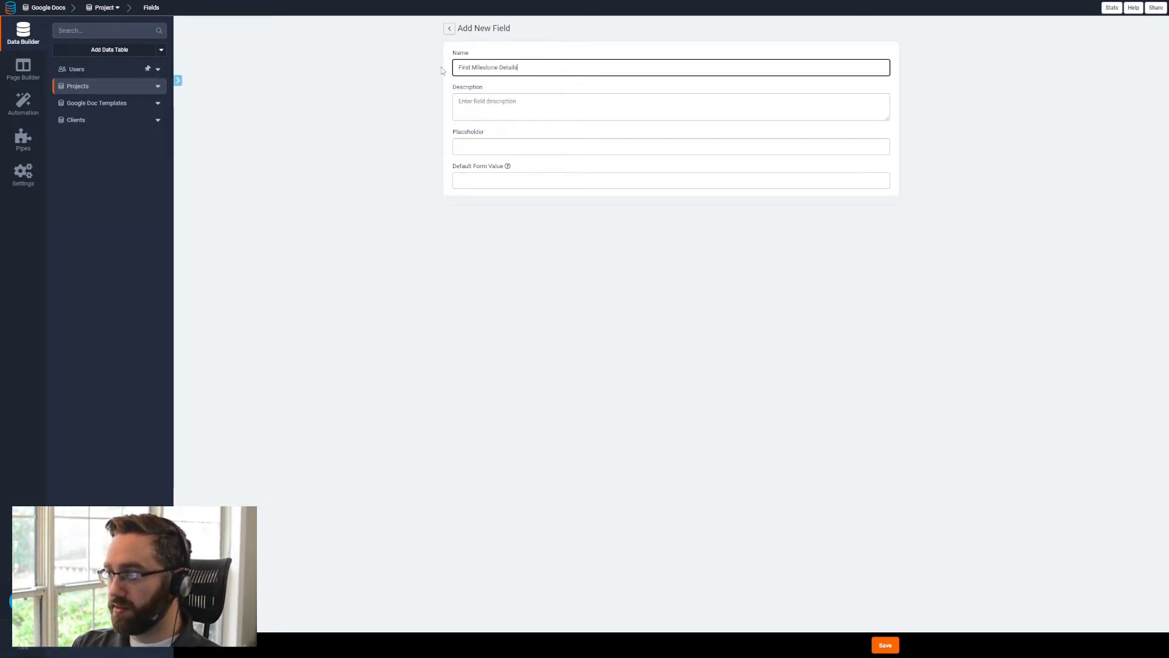
pyautogui.press('Return')
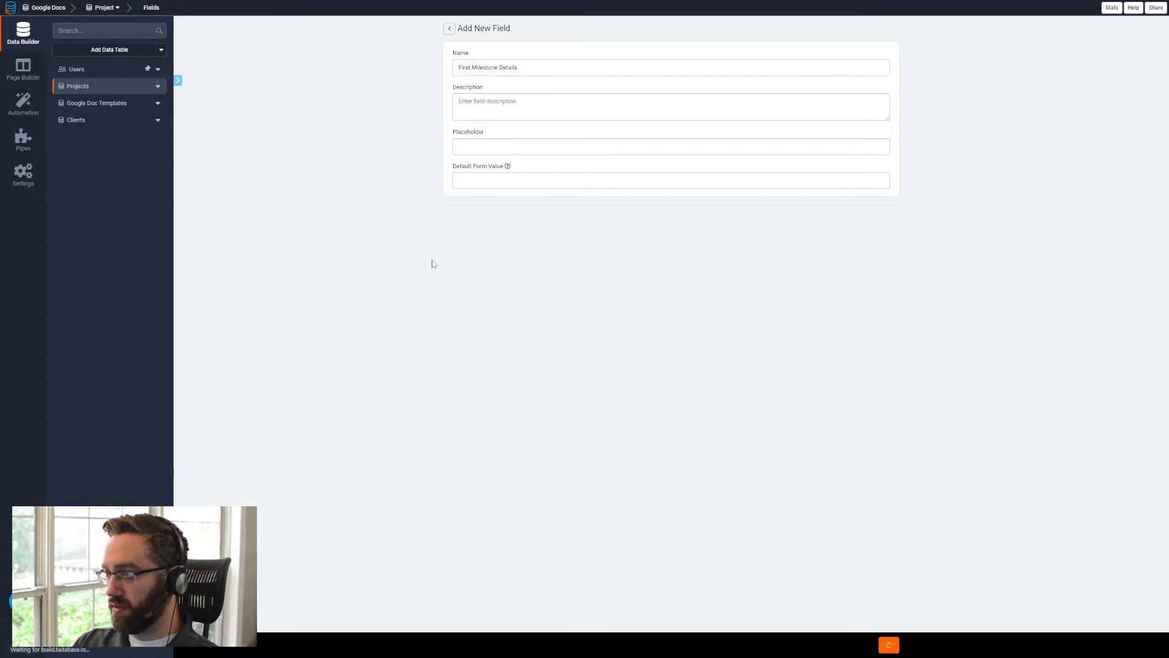
# - Add a Text field named Second Milestone to the Projects table
pyautogui.click(209, 52)
pyautogui.click(217, 67)
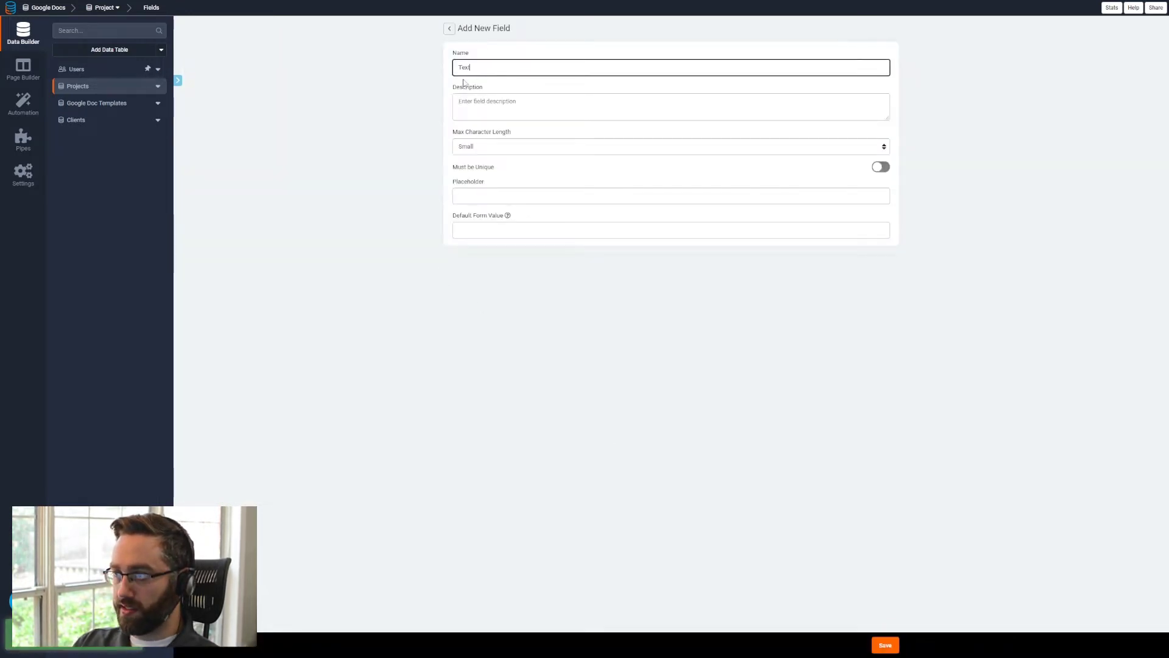
pyautogui.hotkey('ctrl', 'a')
pyautogui.write('Second Mi')
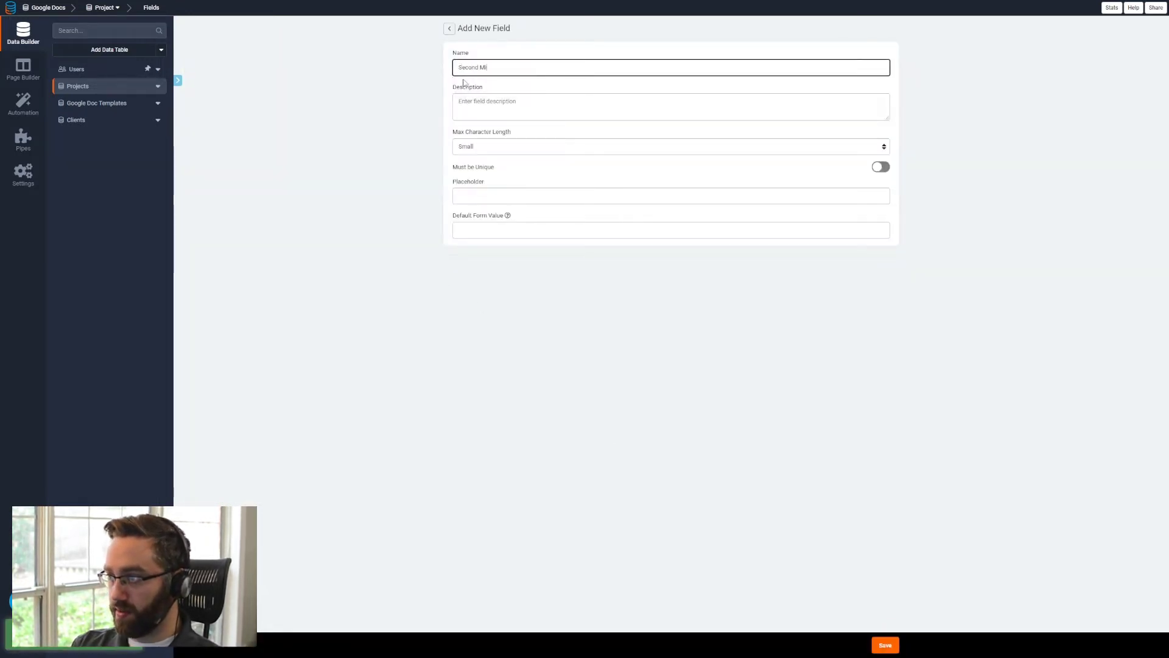
pyautogui.write('lestone')
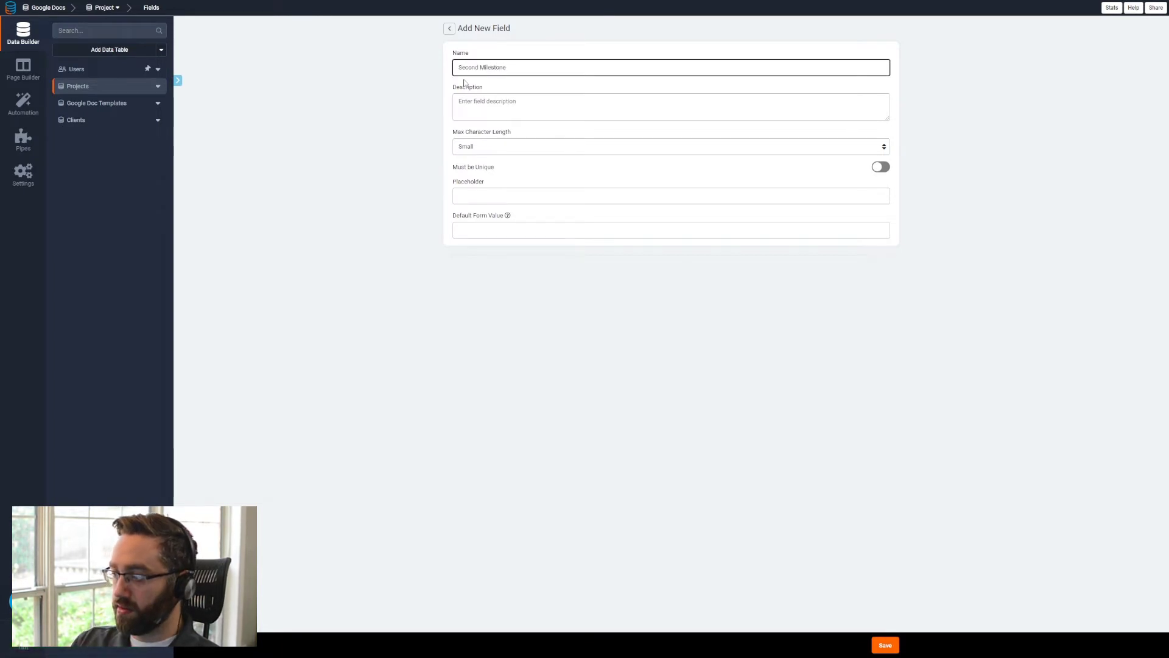
pyautogui.click(877, 649)
# - Add a Long Text field named Second Milestone Details to Projects and compare the fields with the placeholders in the Google Docs proposal
pyautogui.click(209, 53)
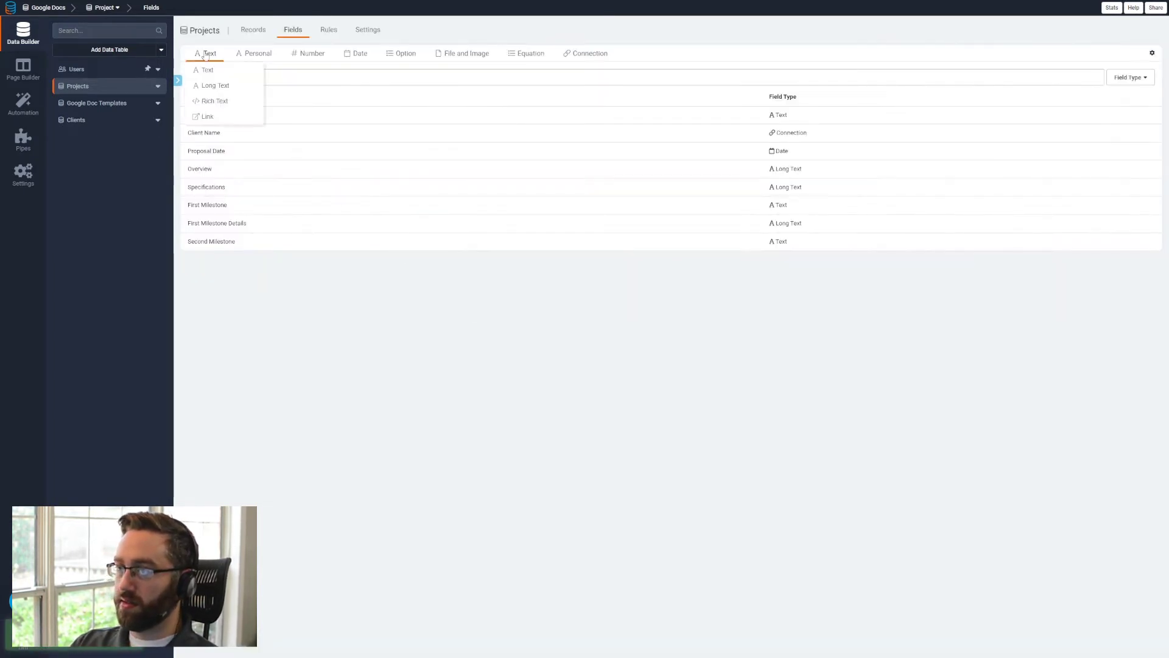
pyautogui.click(211, 86)
pyautogui.hotkey('ctrl', 'a')
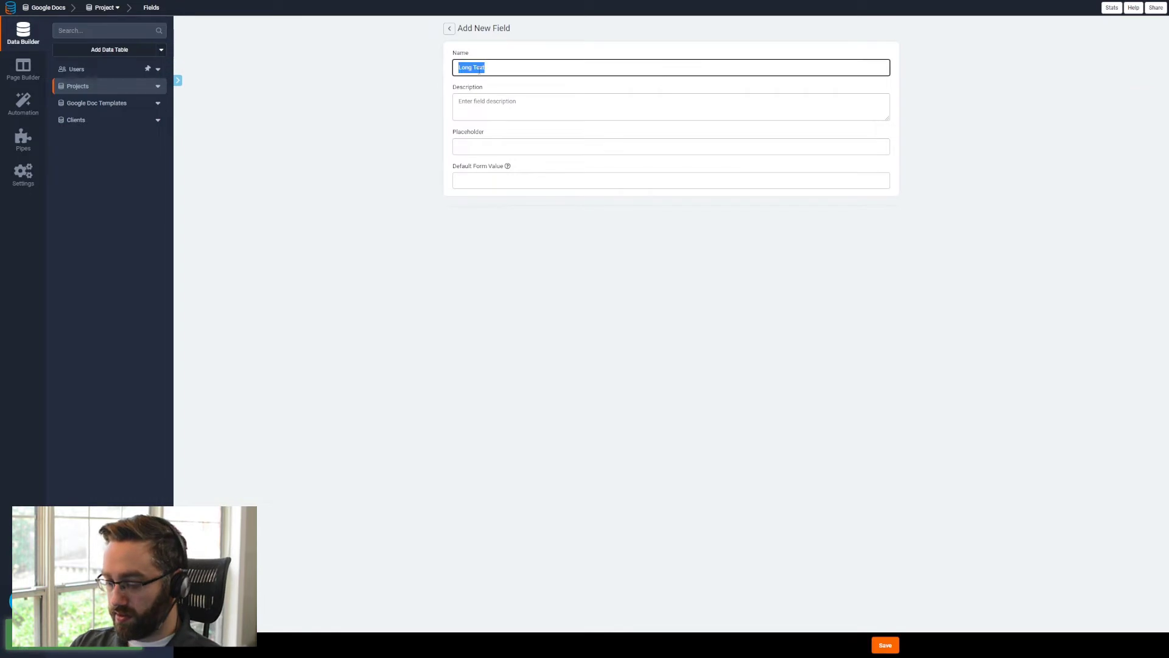
pyautogui.write('Second Milestone')
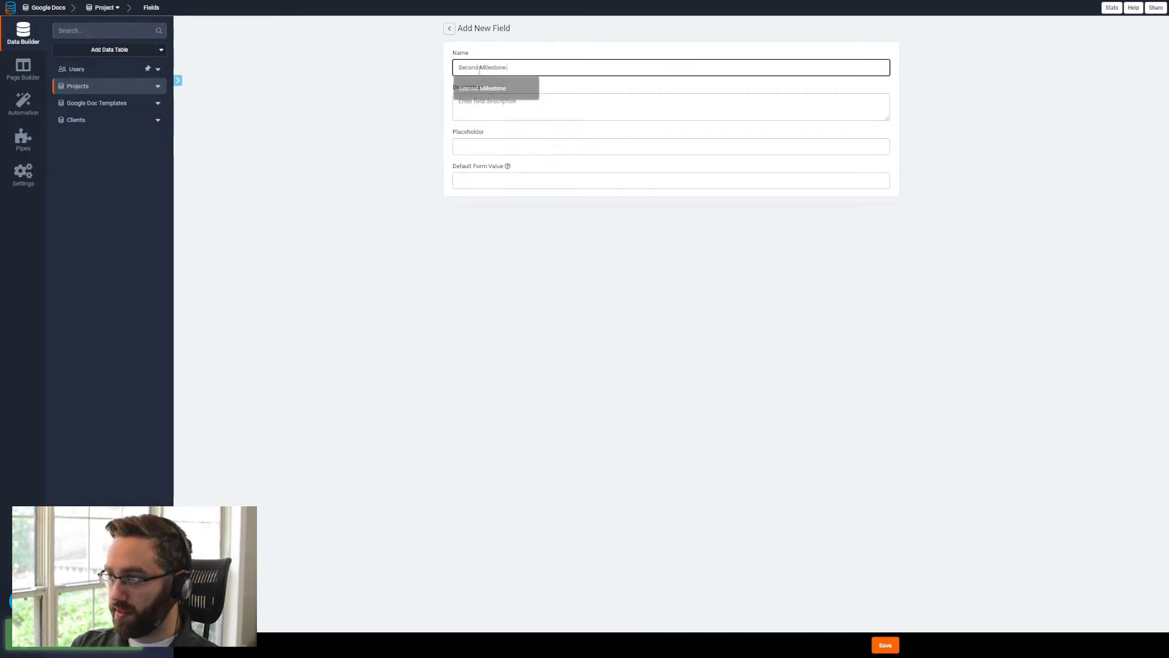
pyautogui.write(' Details')
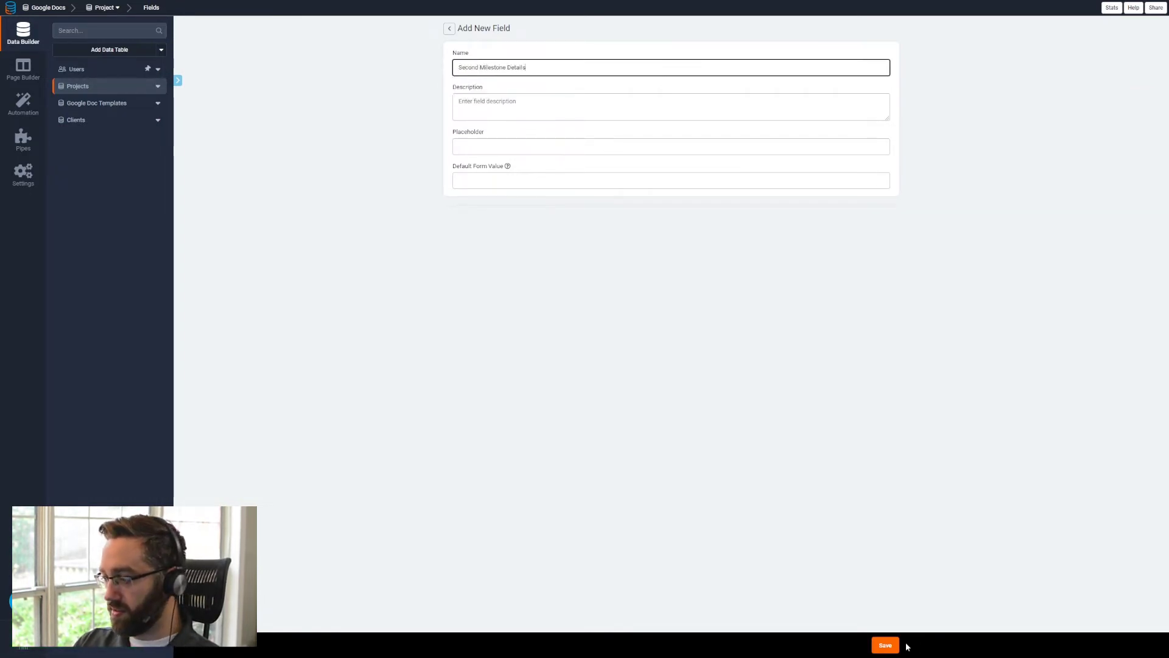
pyautogui.click(885, 645)
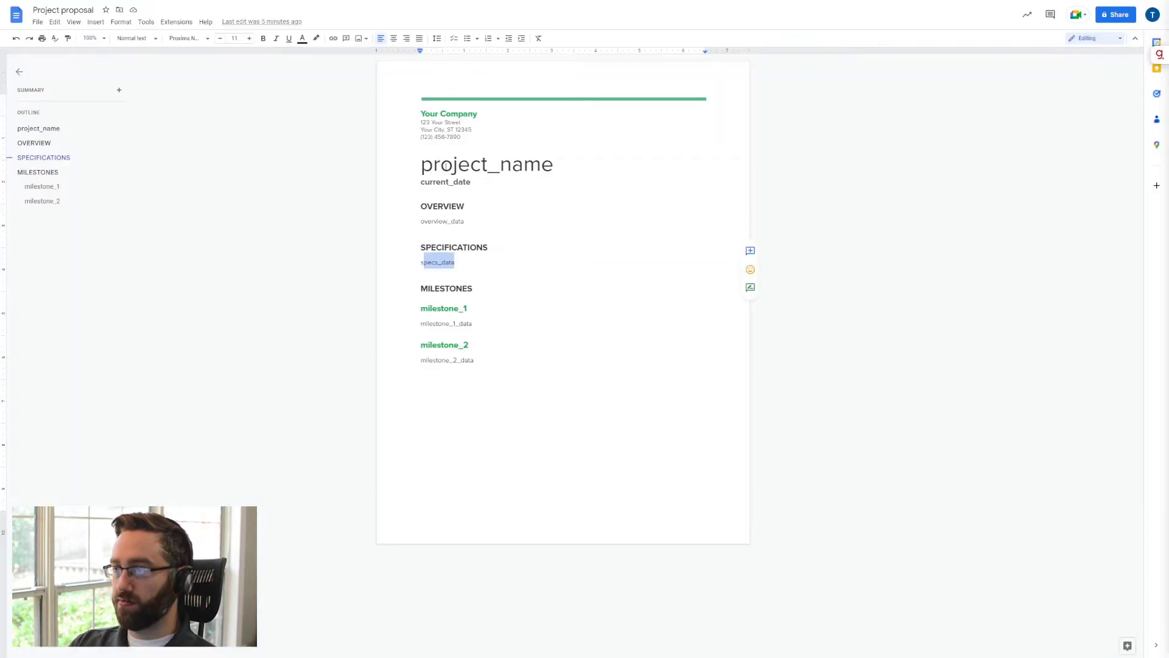
pyautogui.moveTo(441, 165); pyautogui.dragTo(513, 165)
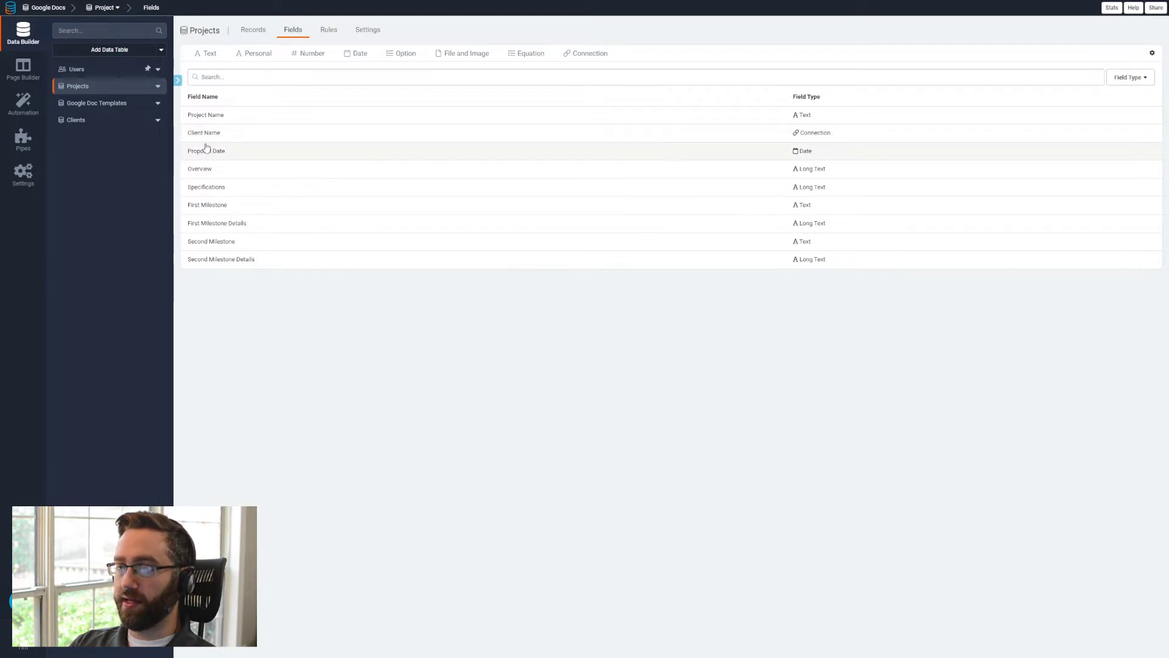
# - Add a Text field named Doc ID to the Google Doc Templates table
pyautogui.click(104, 107)
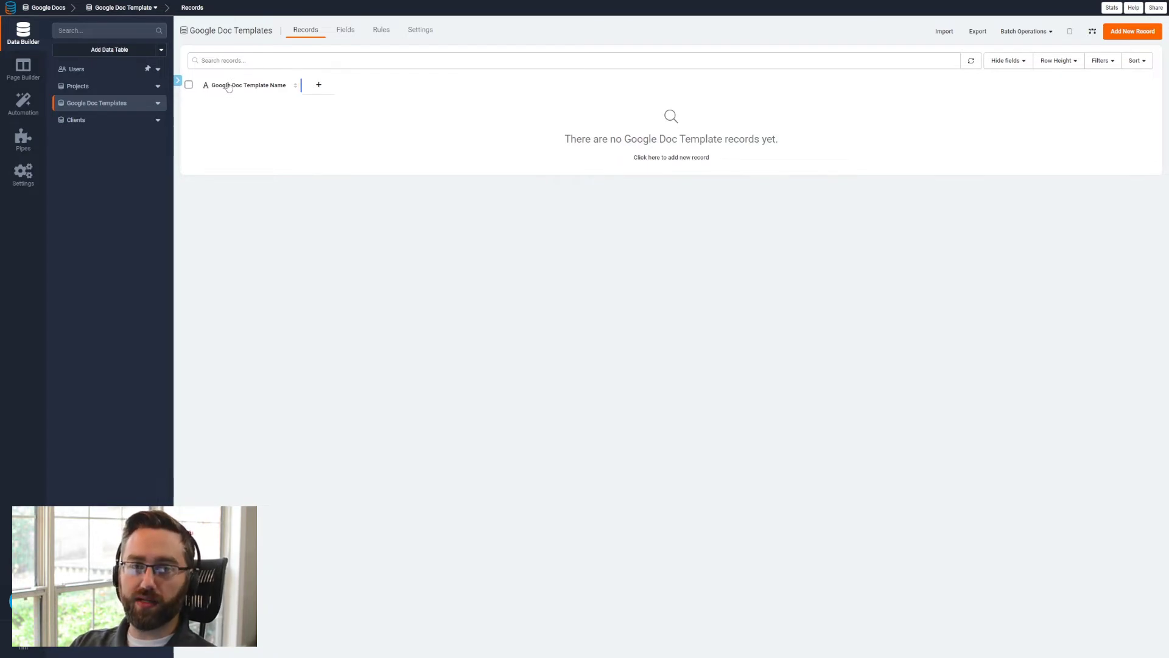
pyautogui.click(345, 29)
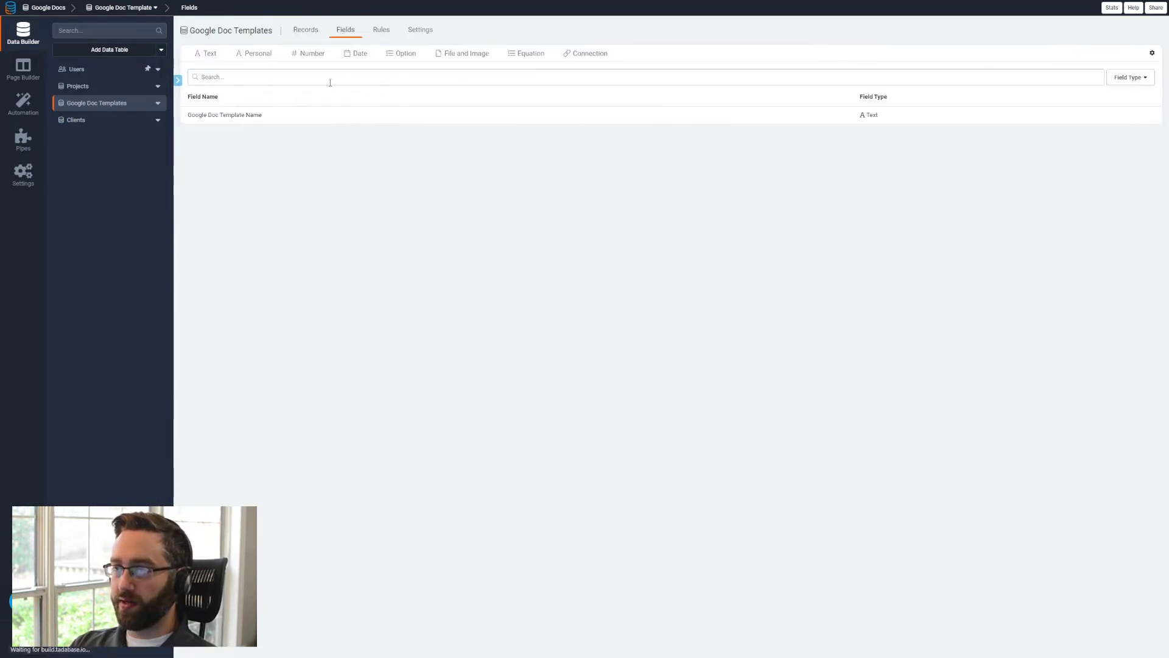
pyautogui.click(207, 69)
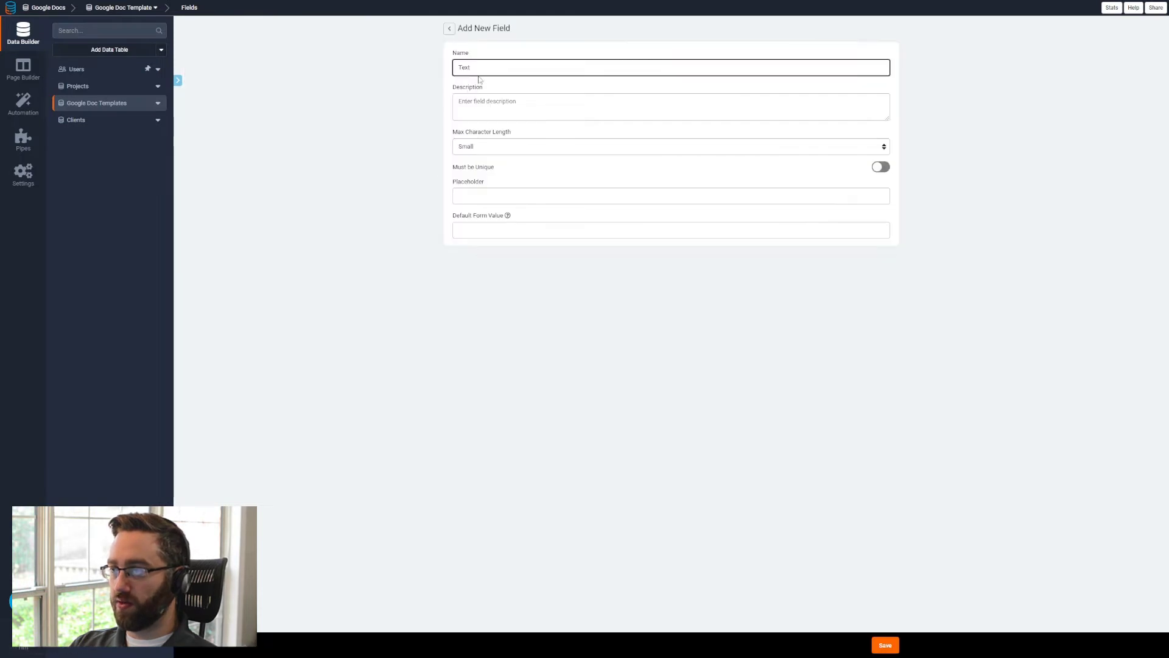
pyautogui.write('Doc ID')
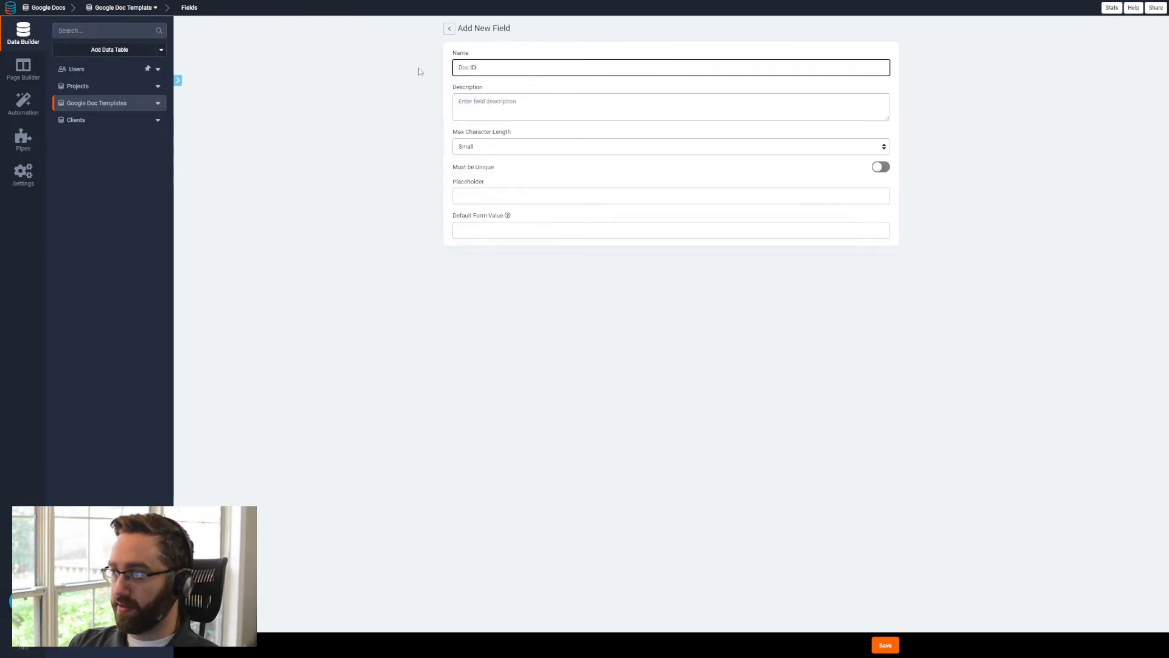
pyautogui.click(885, 645)
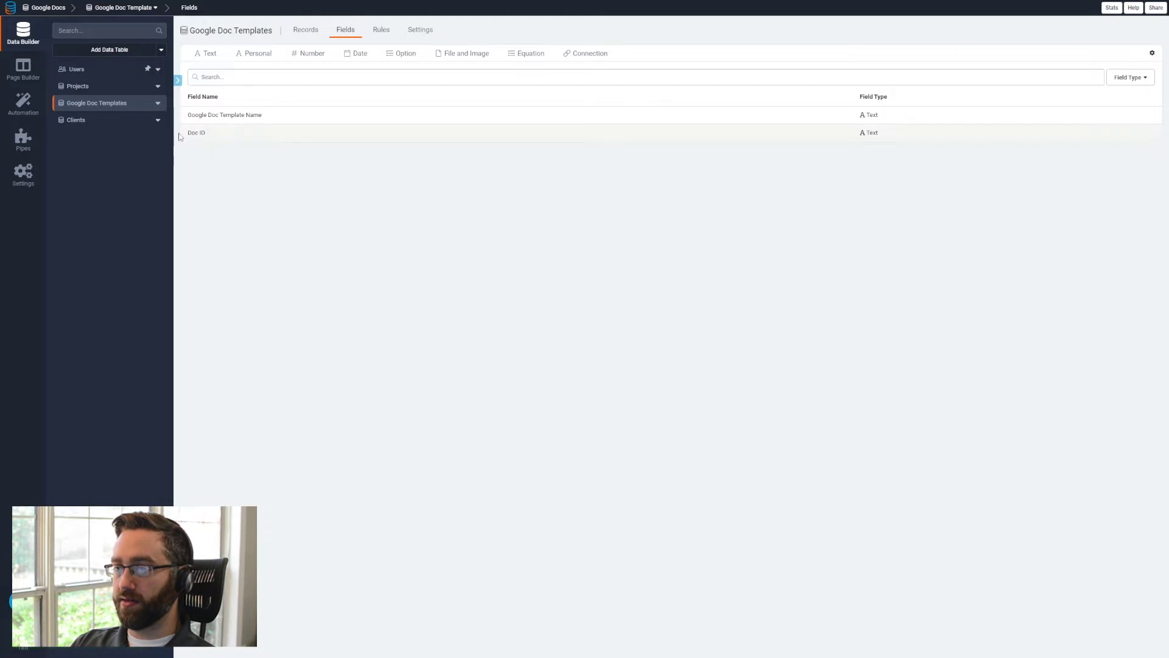
# - Add a Connection field to the Projects table linking each project to one Google Doc Template, displaying the Google Doc Template Name
pyautogui.click(112, 89)
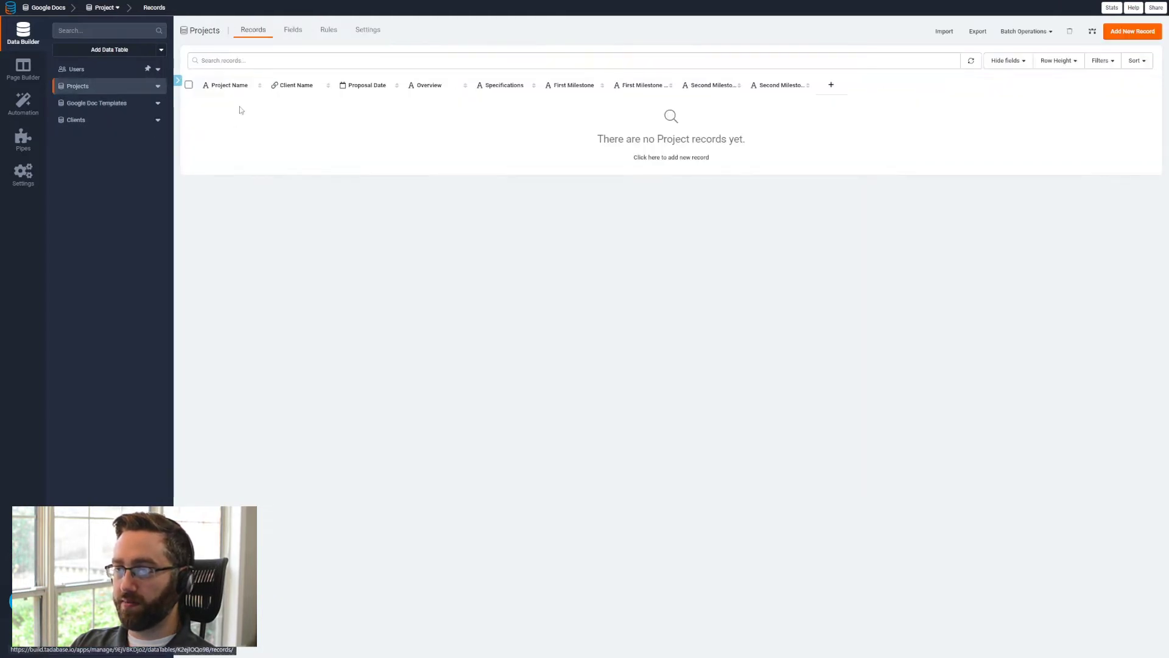
pyautogui.click(295, 34)
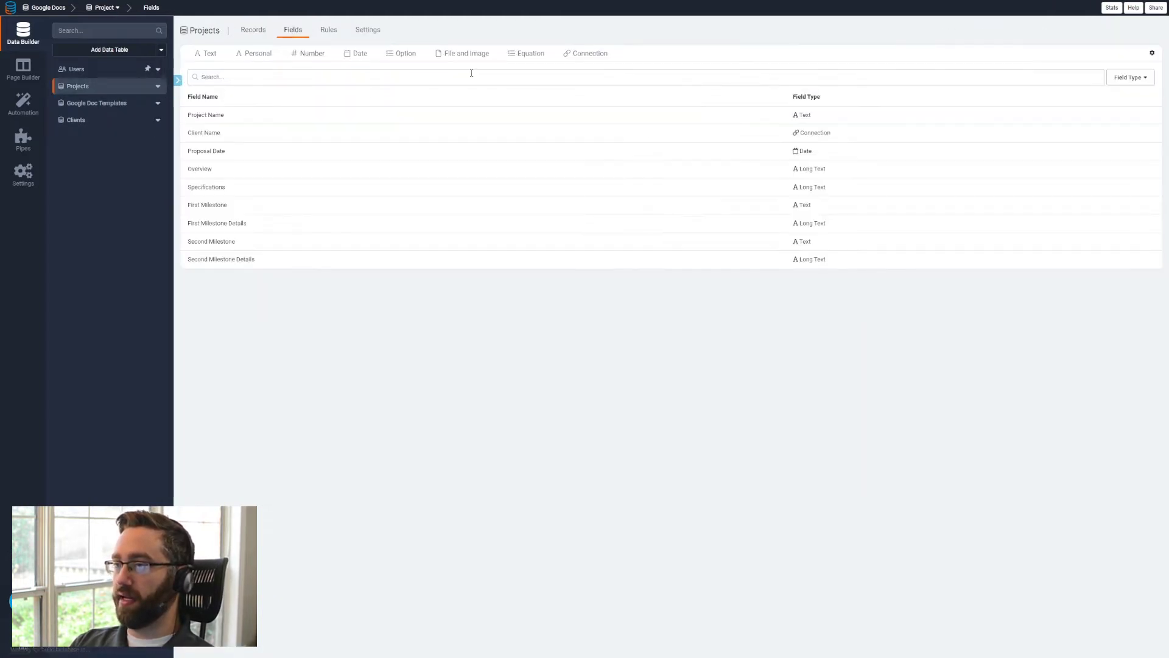
pyautogui.click(584, 53)
pyautogui.click(548, 69)
pyautogui.click(497, 104)
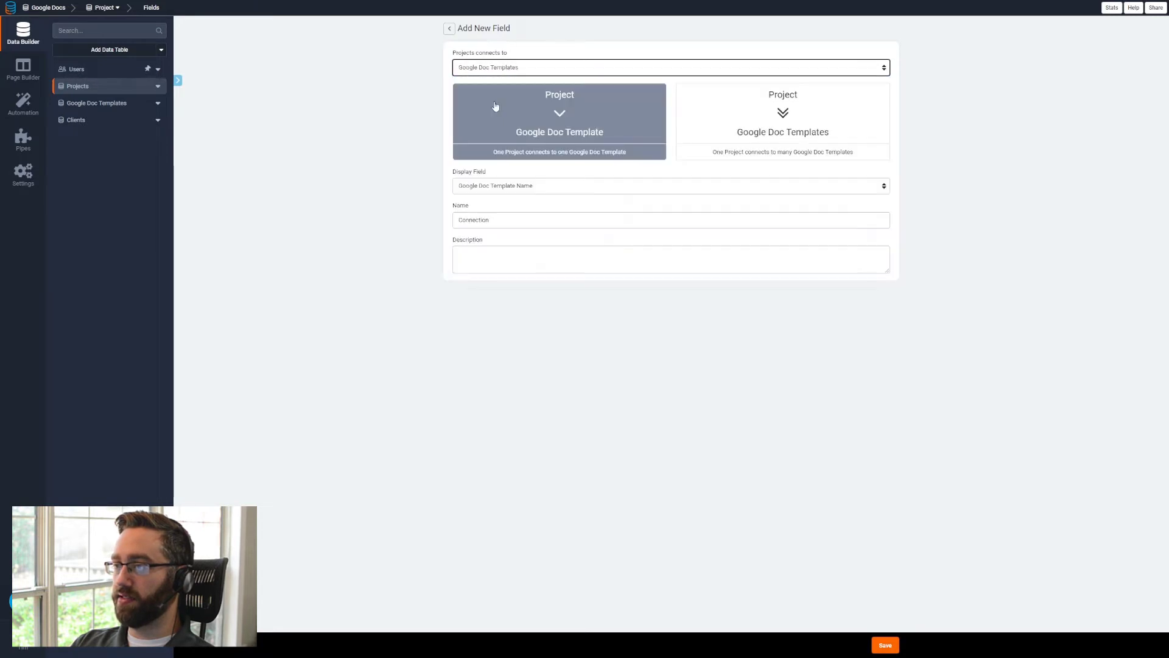
pyautogui.click(885, 647)
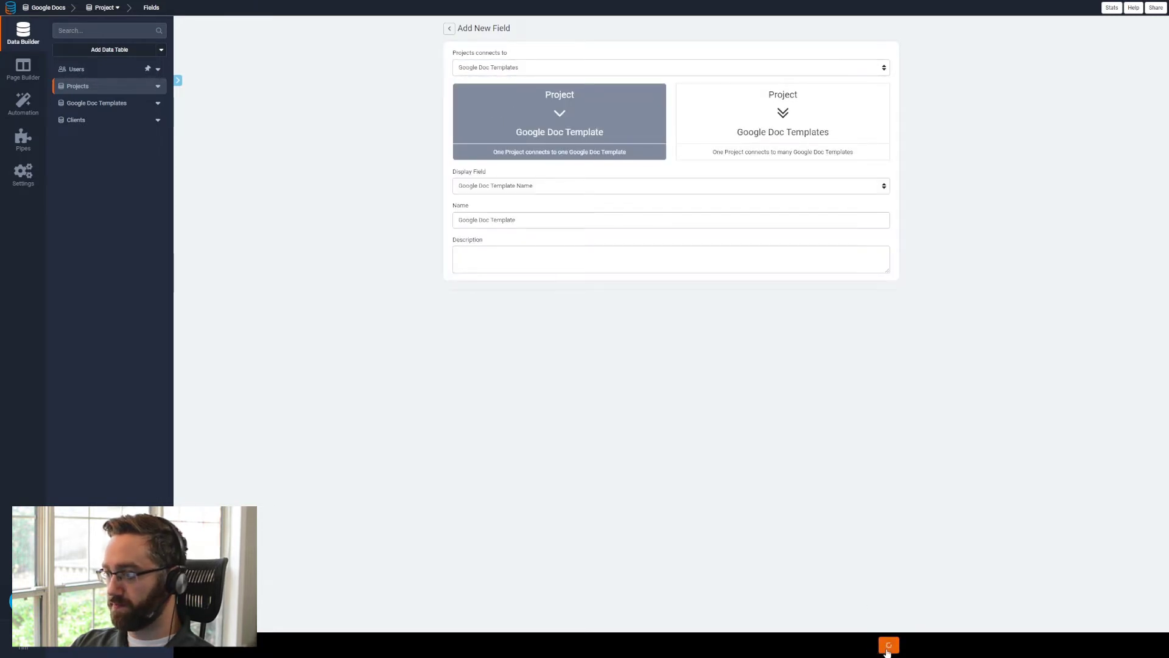
# - Review the data tables' fields and compare them with the placeholders in the Project proposal Google Doc
pyautogui.click(131, 105)
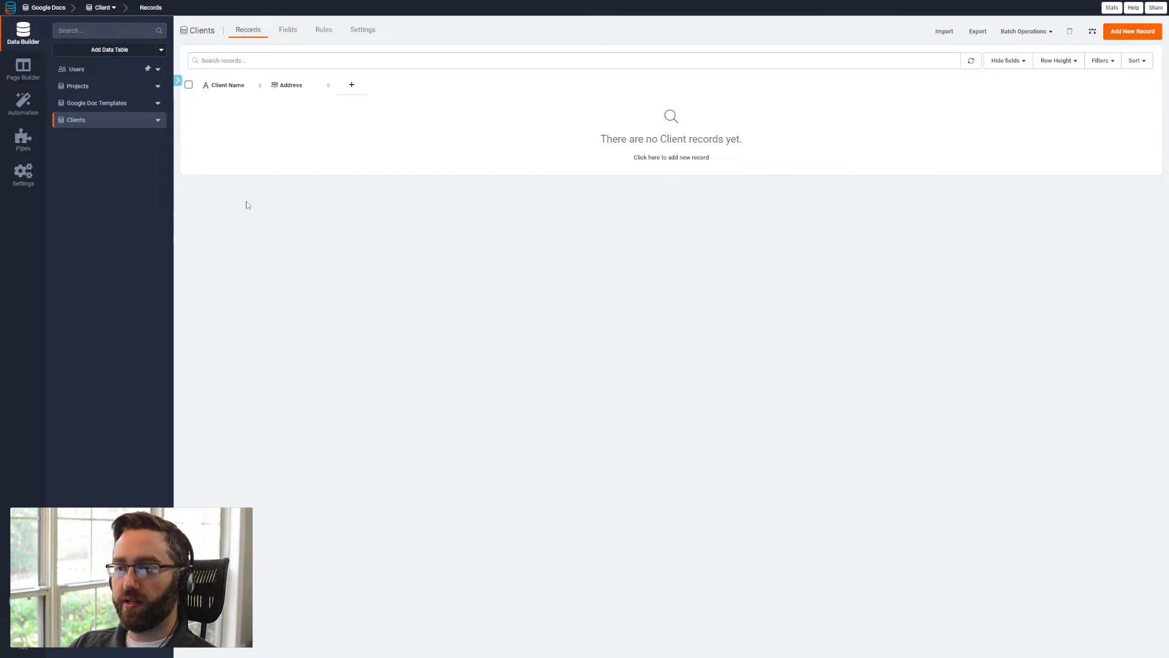
pyautogui.click(133, 89)
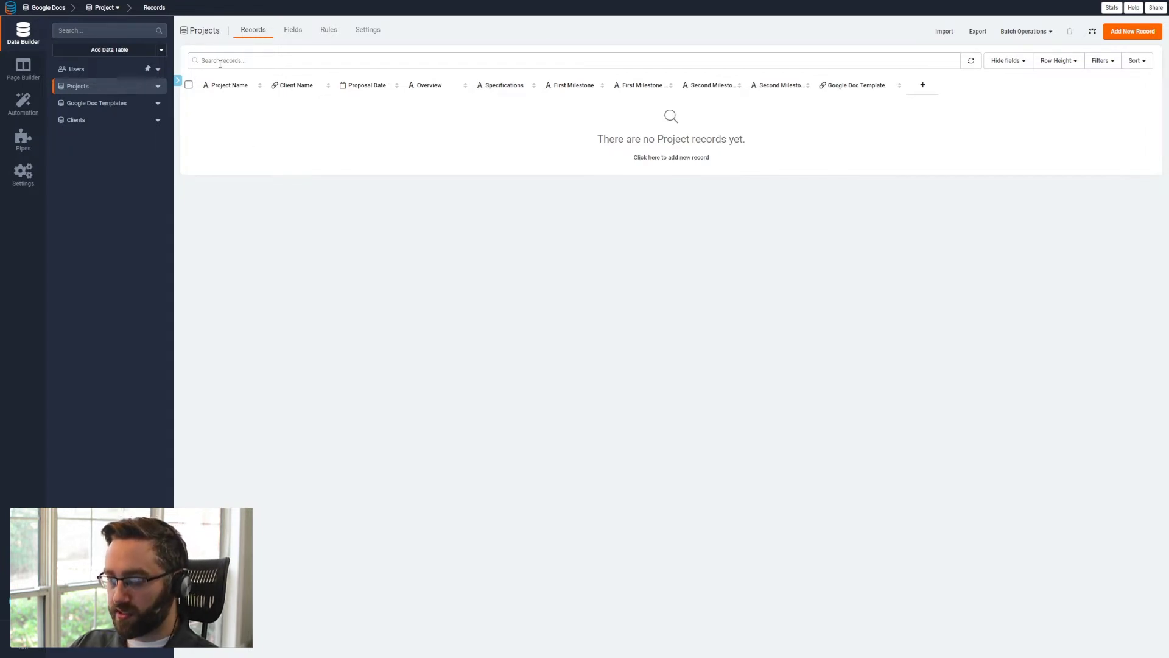
pyautogui.click(238, 1)
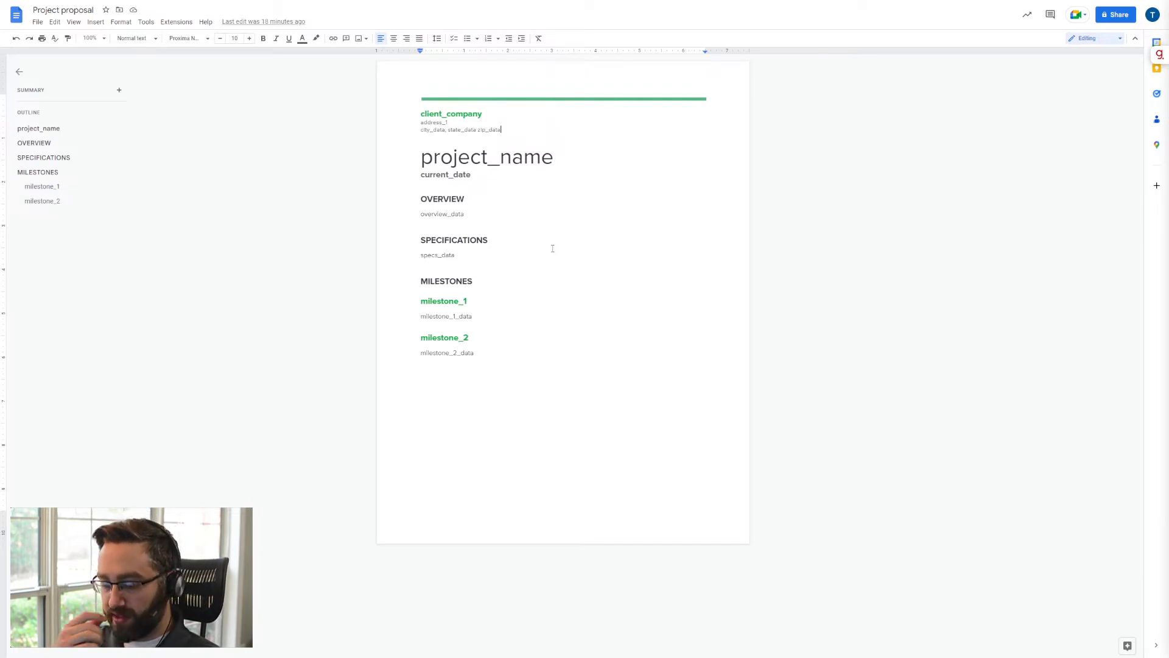
pyautogui.hotkey('ctrl', 'Tab')
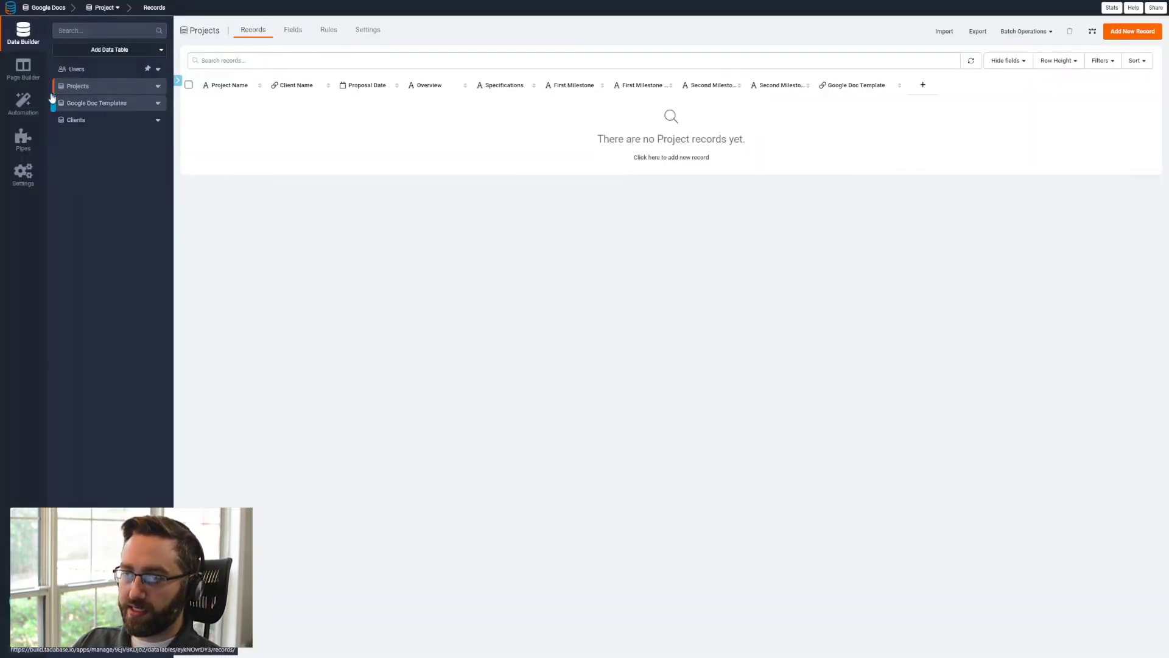
# - Start a new record in the Google Doc Templates table with the template name Simple Project Proposal
pyautogui.click(103, 102)
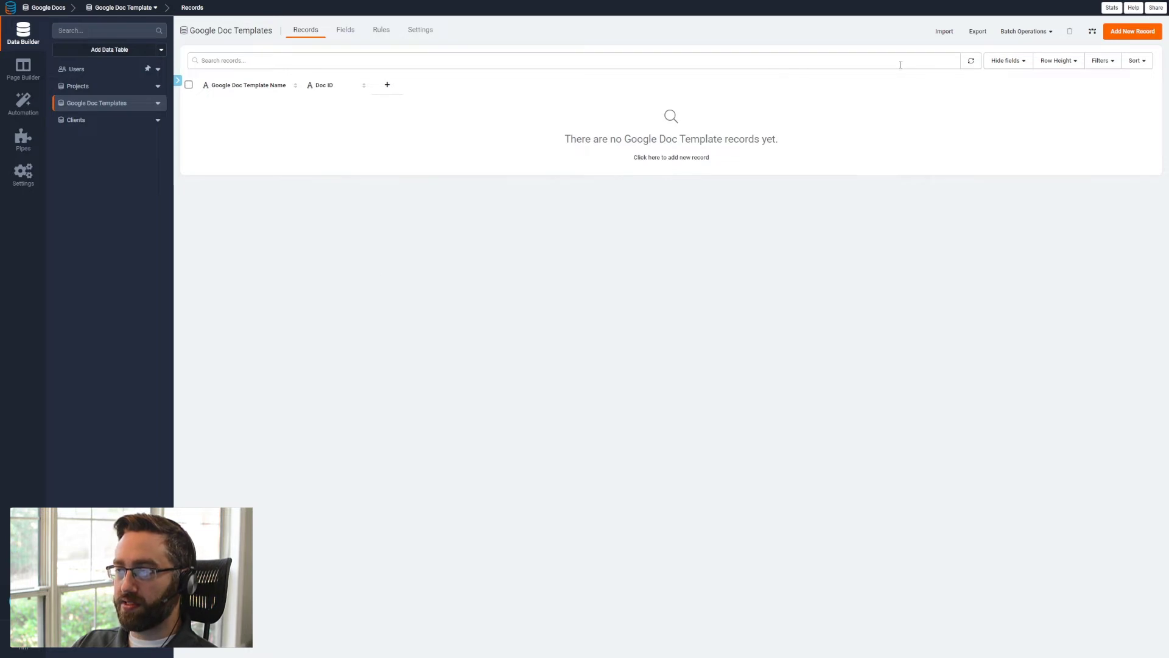
pyautogui.click(1132, 33)
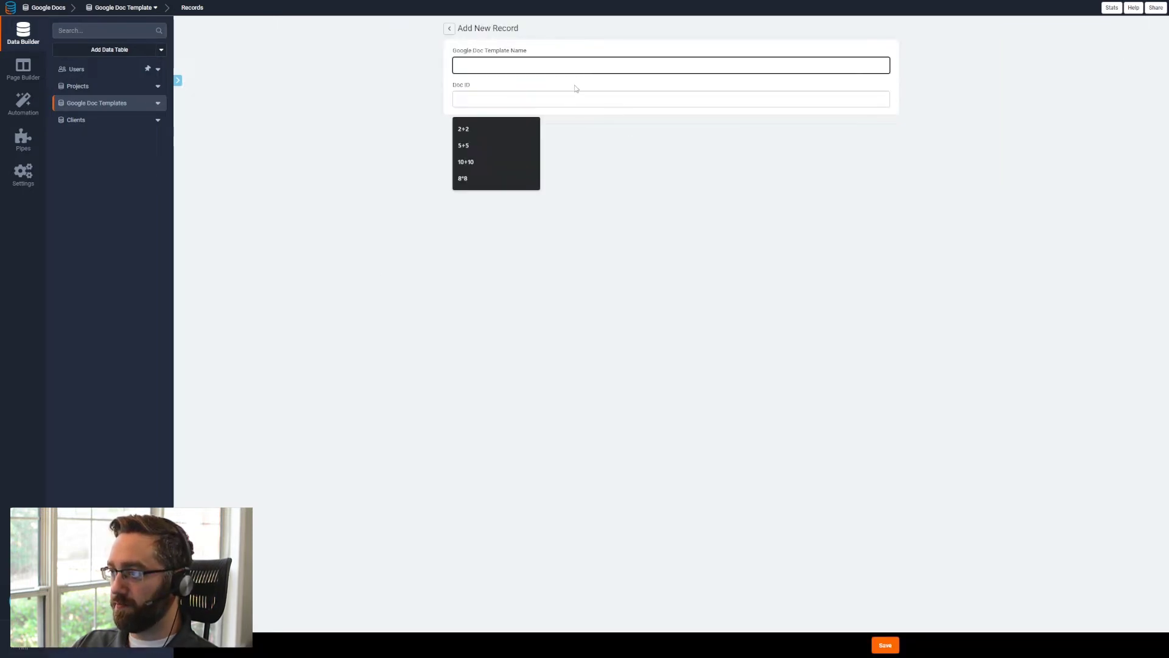
pyautogui.write('Simple Projec')
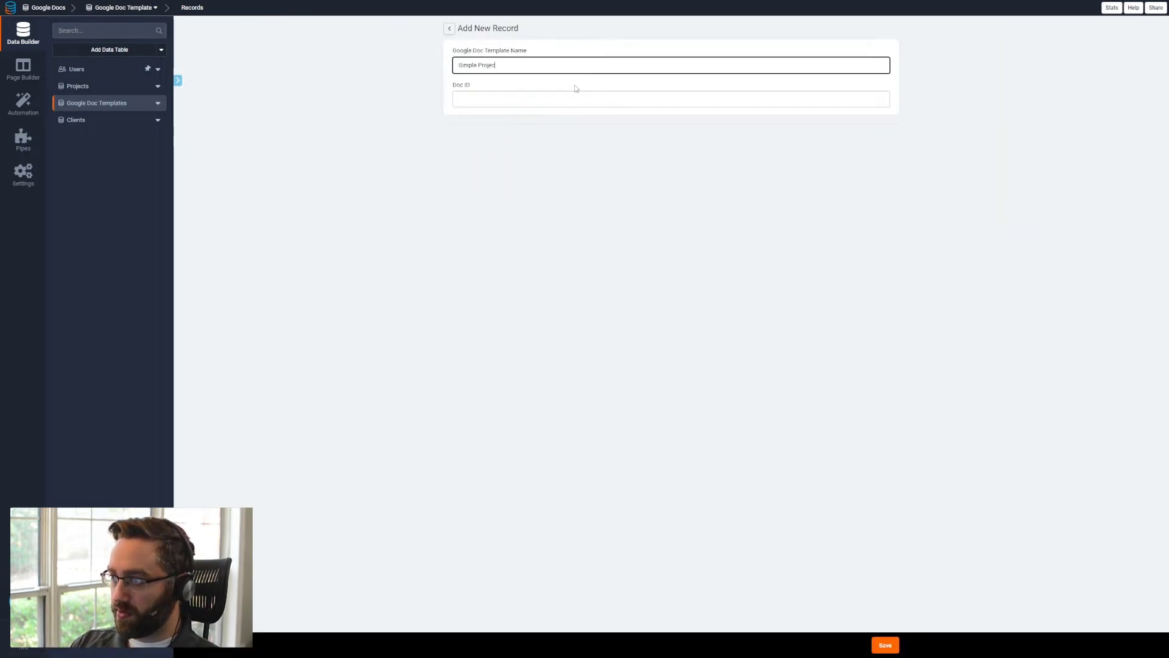
pyautogui.write('t Proposal')
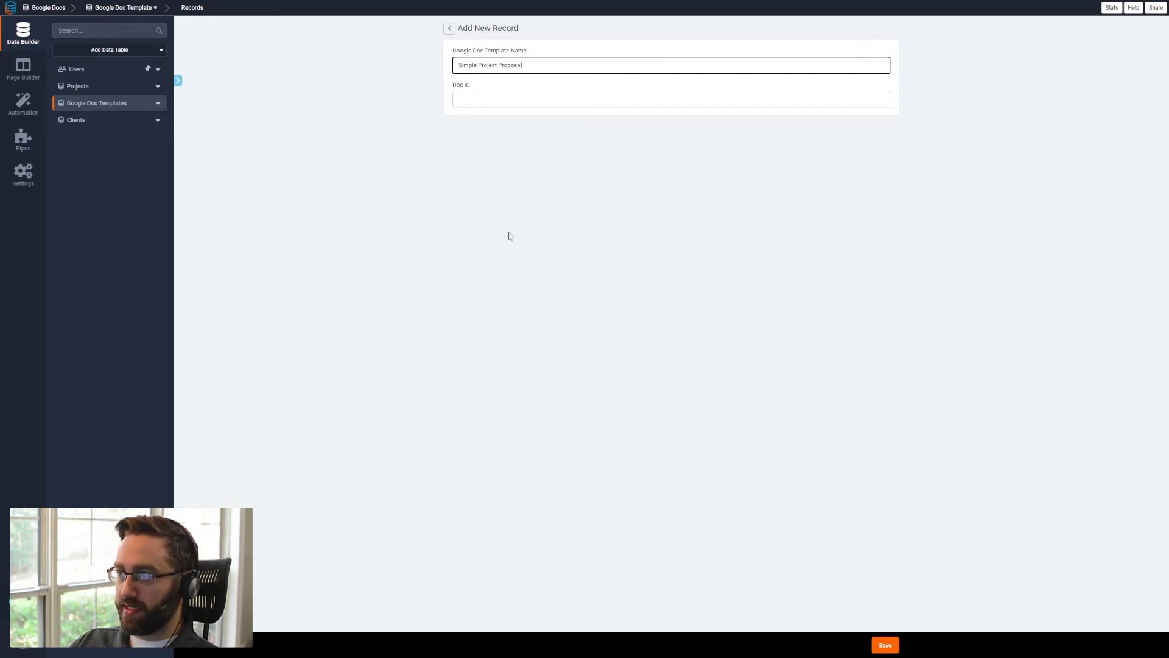
# - Copy the document ID from the Project proposal's Google Docs URL into the record's Doc ID, save it and widen the Doc ID column
pyautogui.hotkey('ctrl', 'Tab')
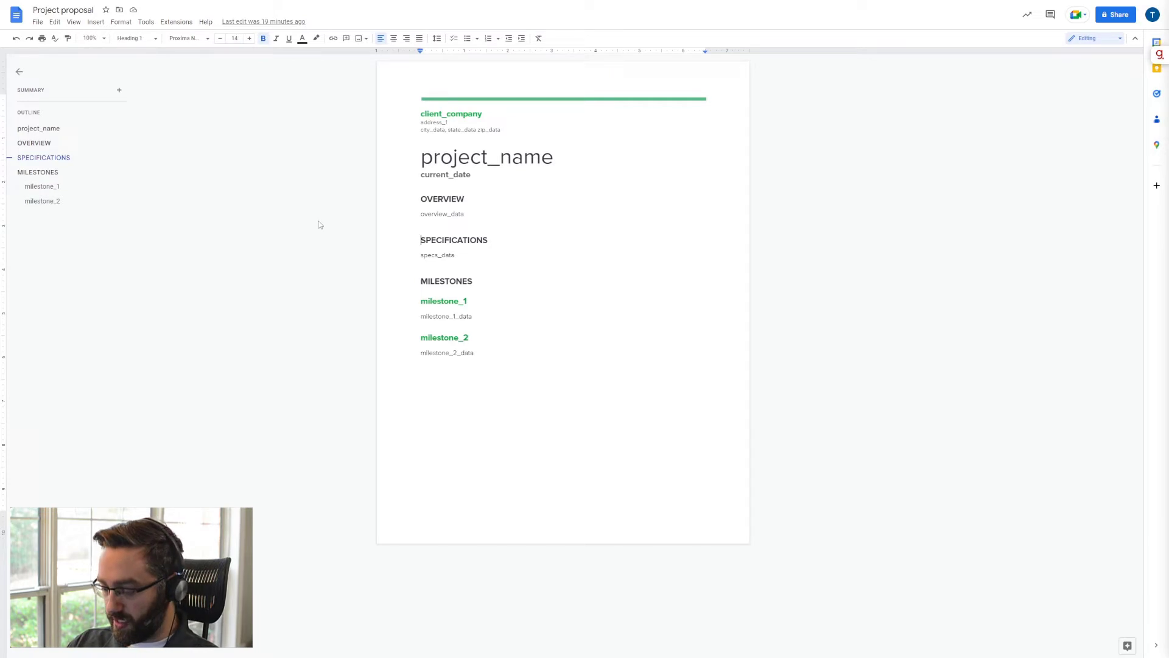
pyautogui.hotkey('ctrl', 'l')
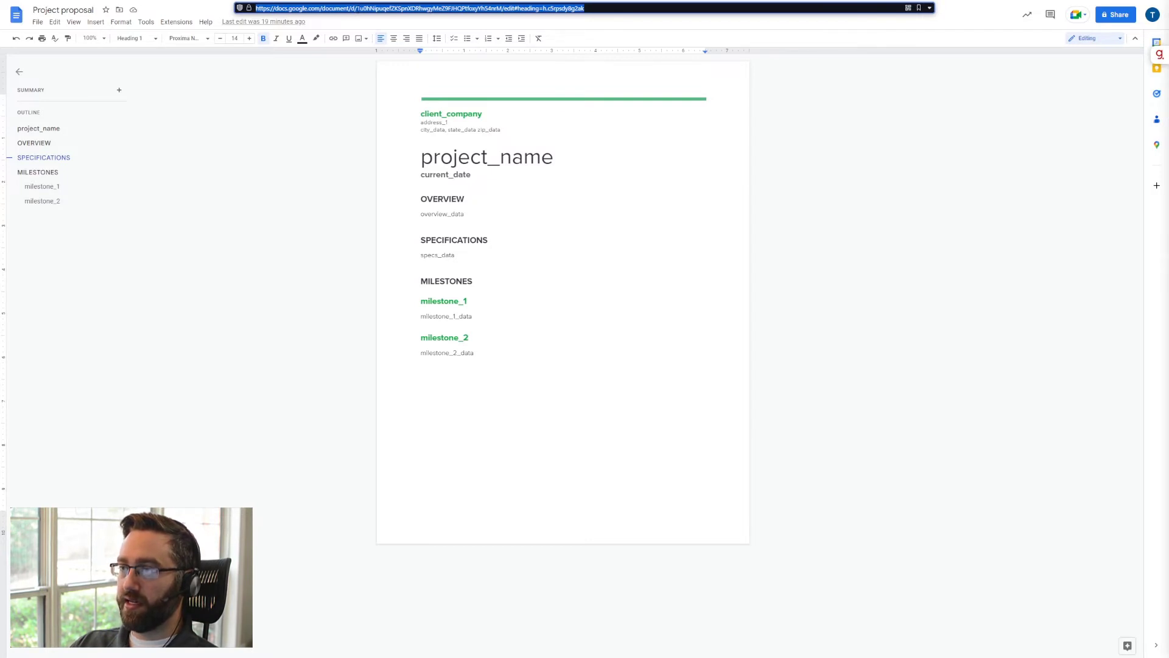
pyautogui.click(357, 9)
pyautogui.moveTo(357, 8); pyautogui.dragTo(503, 8)
pyautogui.hotkey('ctrl', 'c')
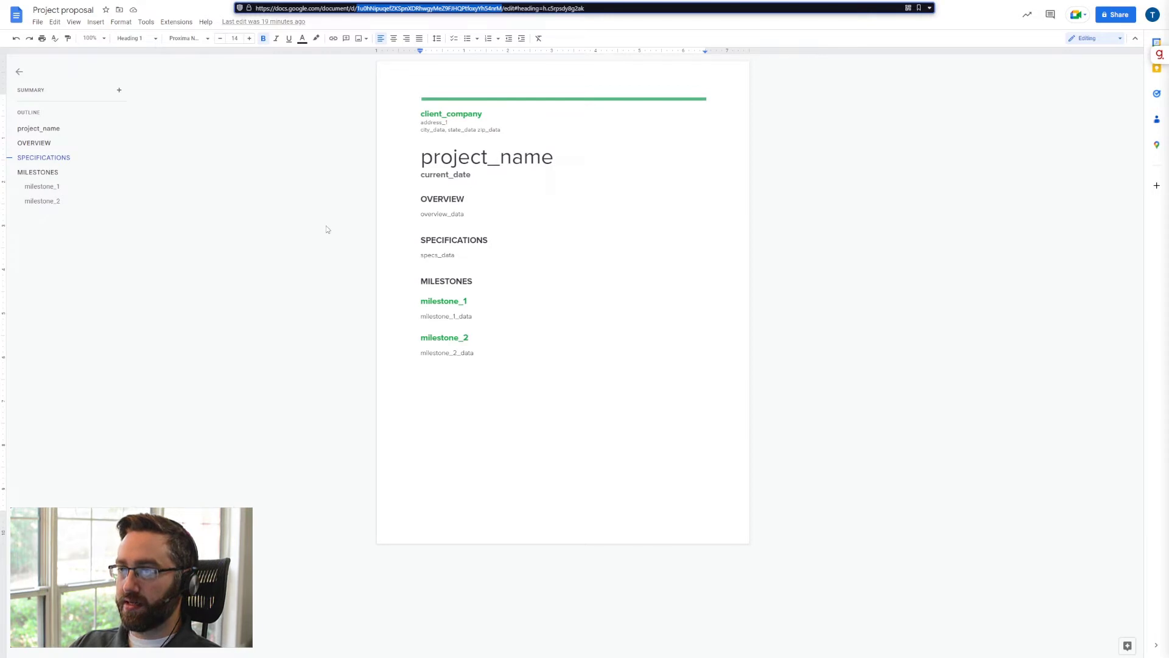
pyautogui.hotkey('alt', 'Tab')
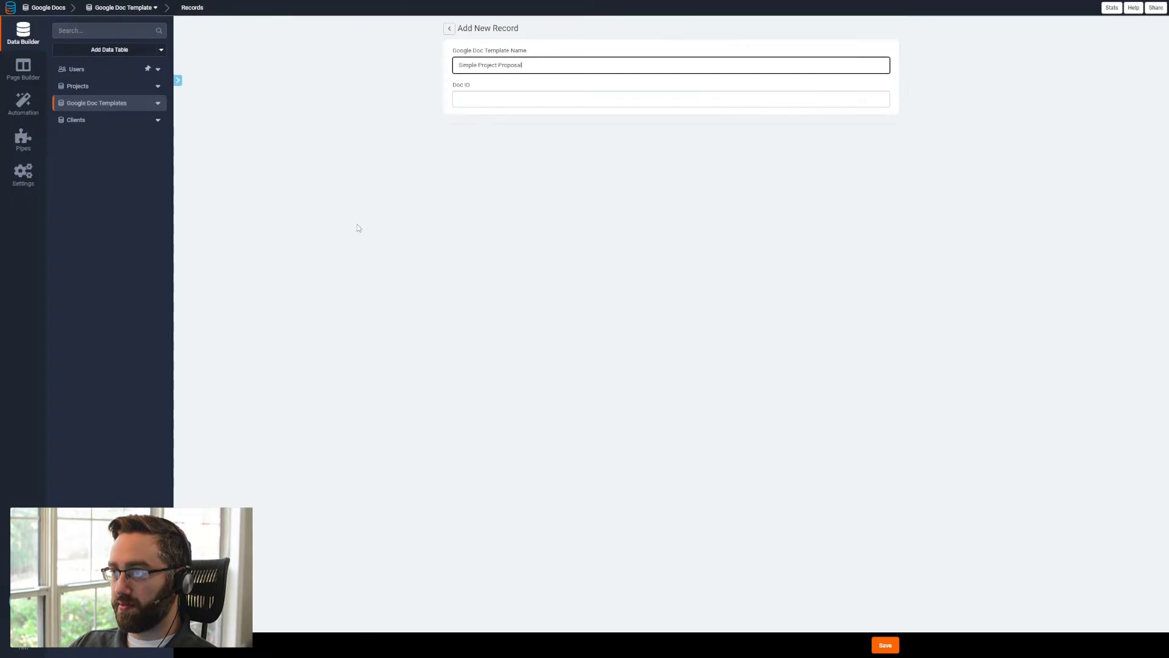
pyautogui.click(483, 93)
pyautogui.hotkey('ctrl', 'v')
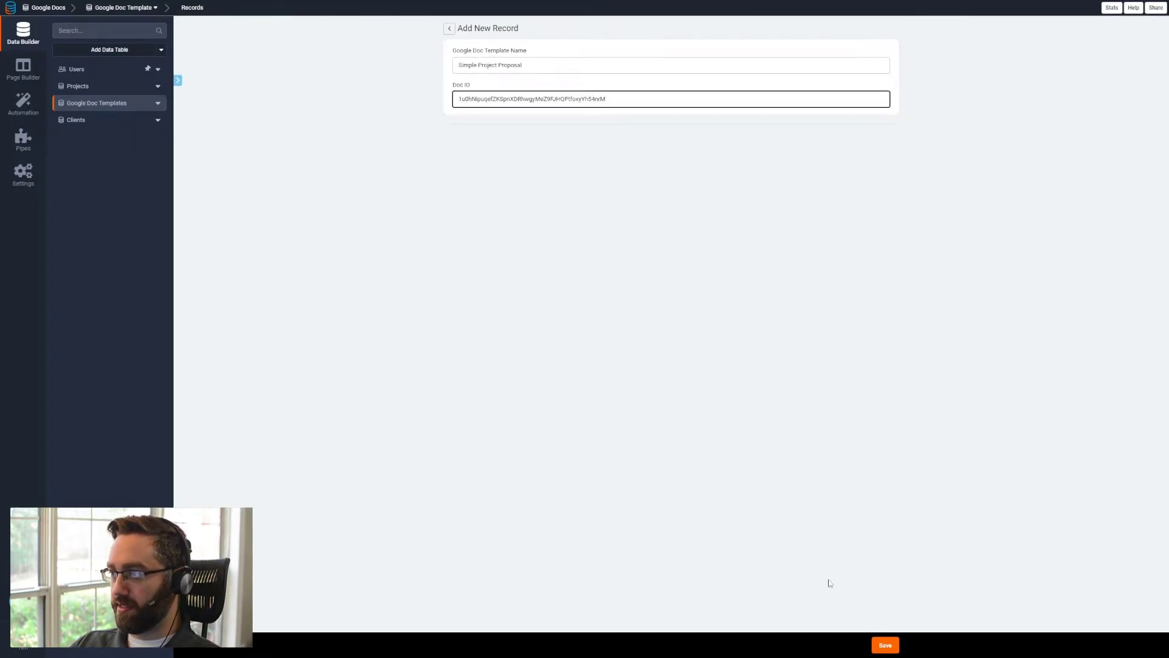
pyautogui.click(884, 646)
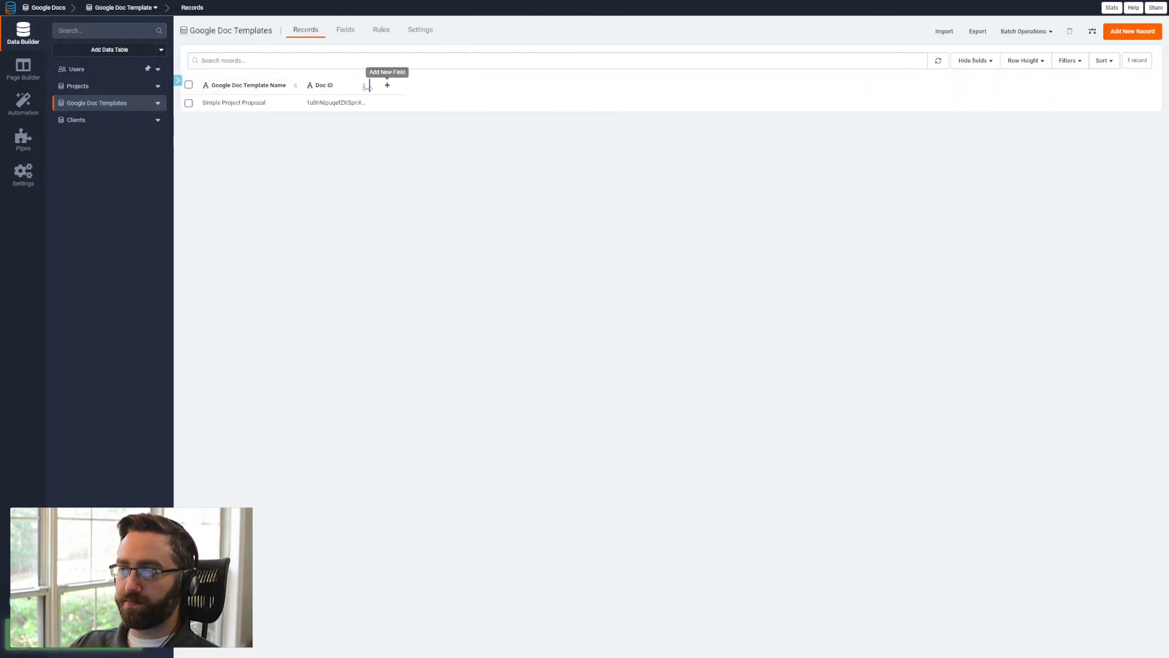
pyautogui.moveTo(372, 90); pyautogui.dragTo(475, 92)
# - Add a Text field named Copied Document ID to the Projects table
pyautogui.click(120, 94)
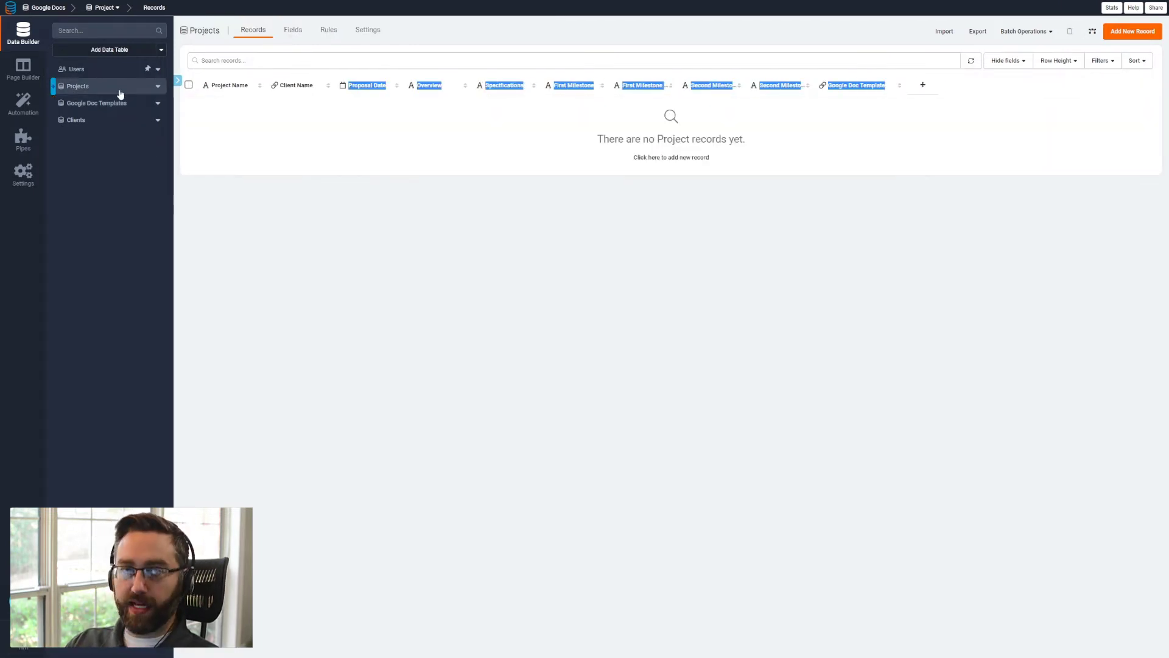
pyautogui.click(326, 227)
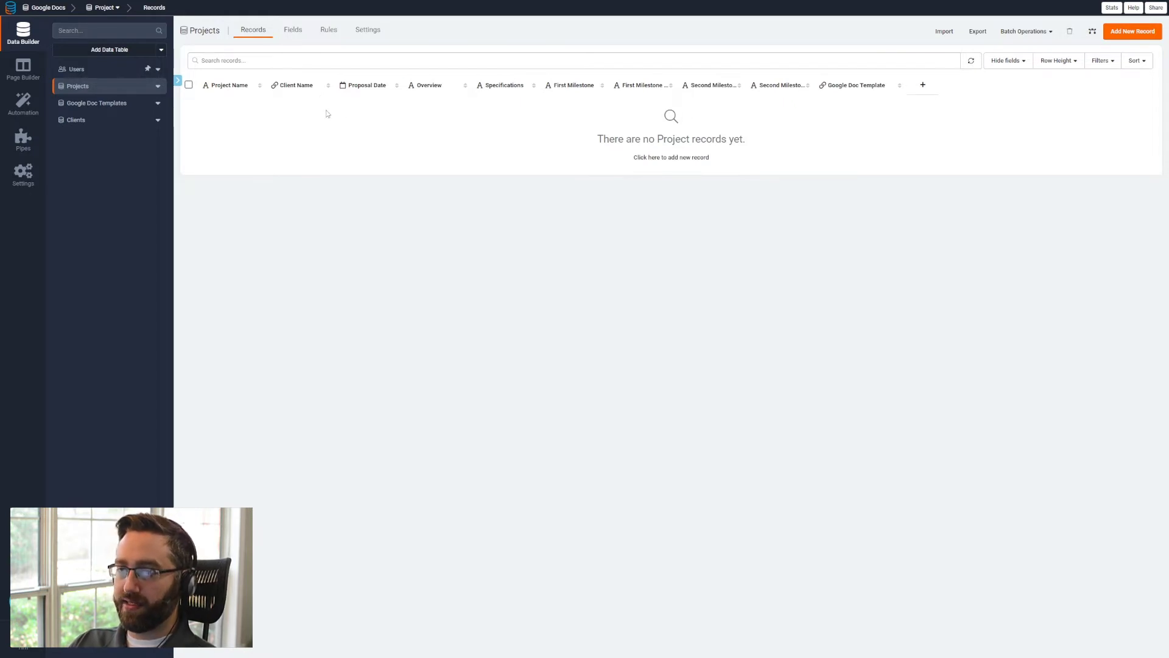
pyautogui.click(289, 34)
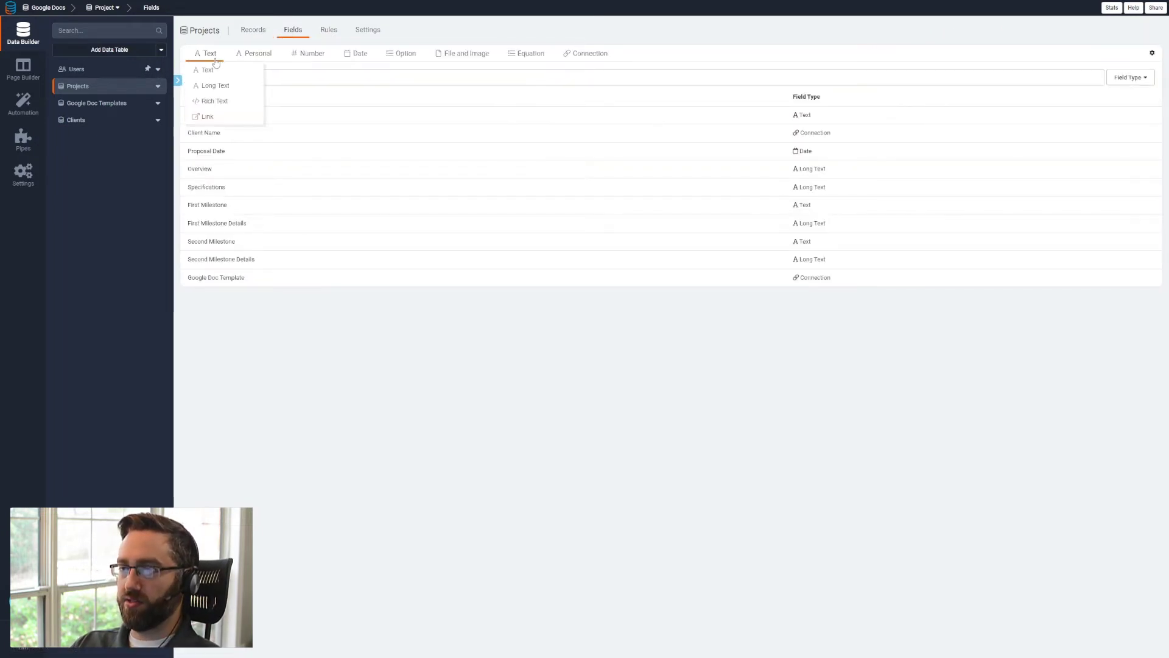
pyautogui.click(207, 68)
pyautogui.moveTo(470, 68); pyautogui.dragTo(435, 69)
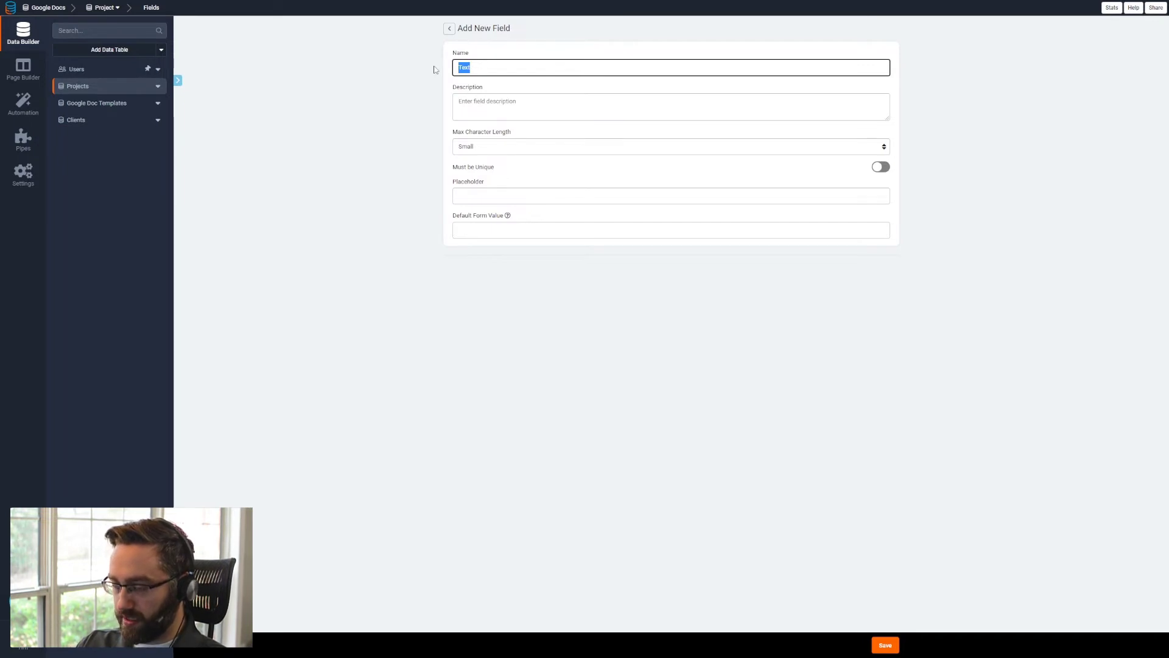
pyautogui.write('C')
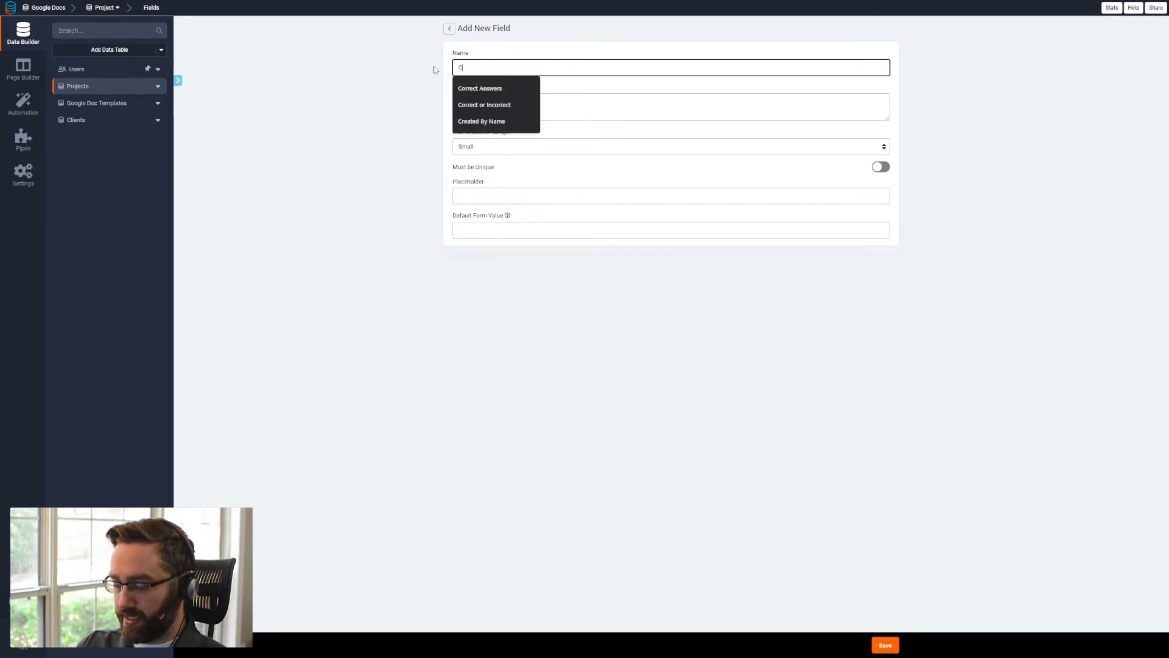
pyautogui.write('opied Document ID')
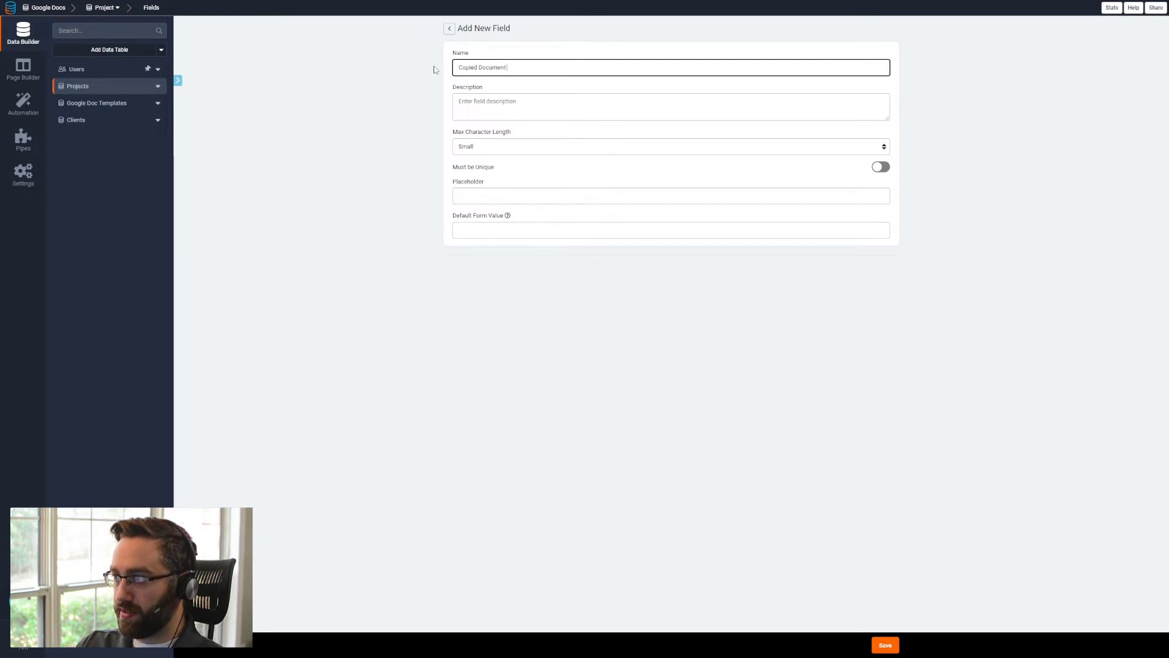
pyautogui.click(878, 640)
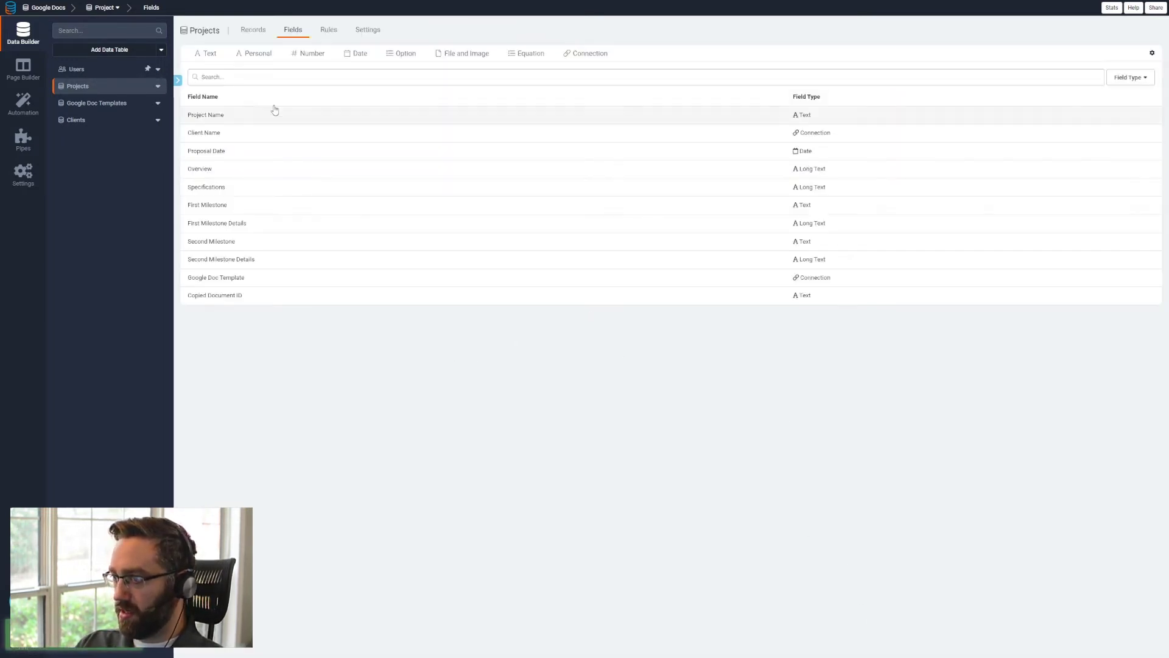
# - Review the records views of the Projects and Google Doc Templates tables
pyautogui.click(254, 30)
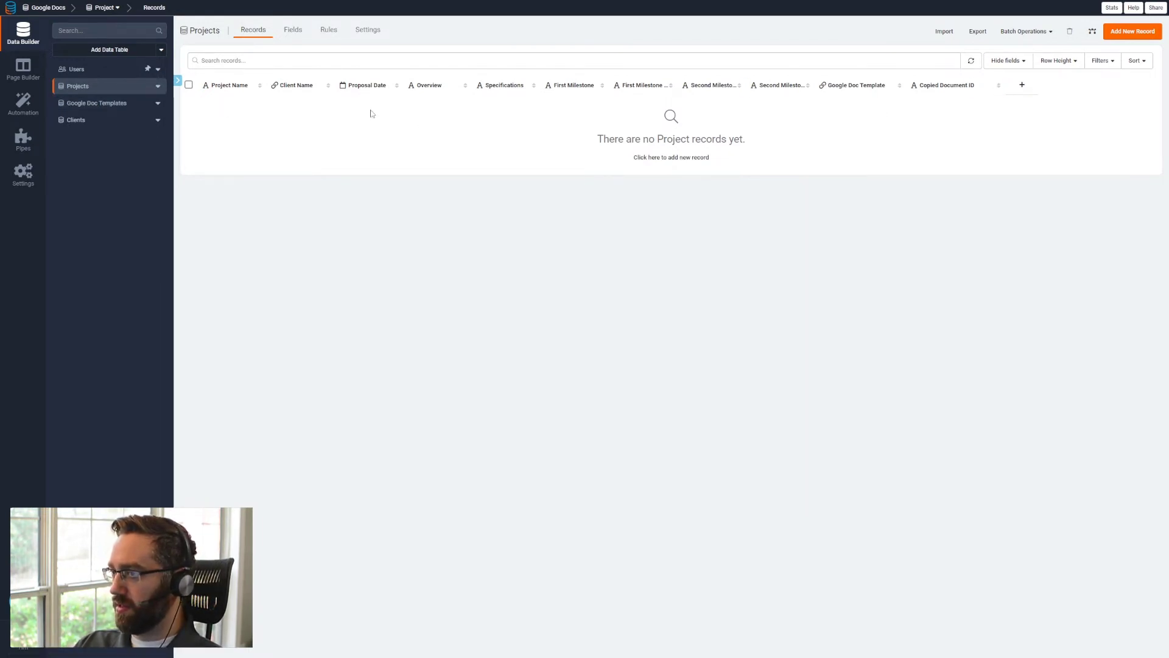
pyautogui.click(97, 121)
pyautogui.click(103, 109)
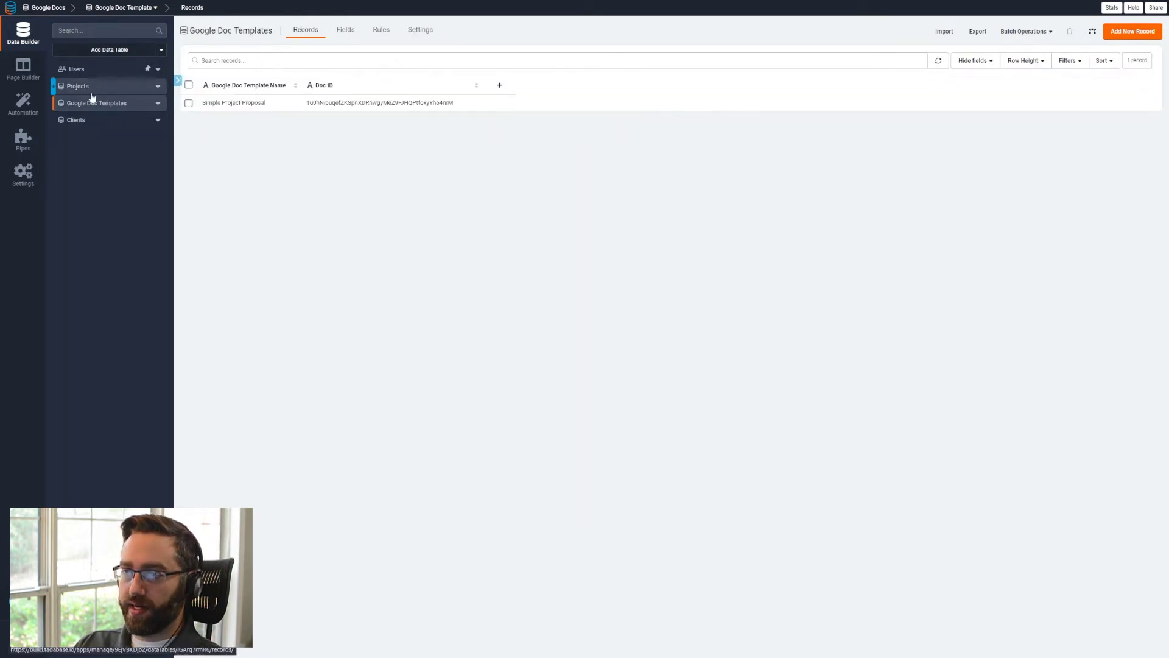
# - Open the catalogue of installable pipes and search it for google
pyautogui.click(31, 80)
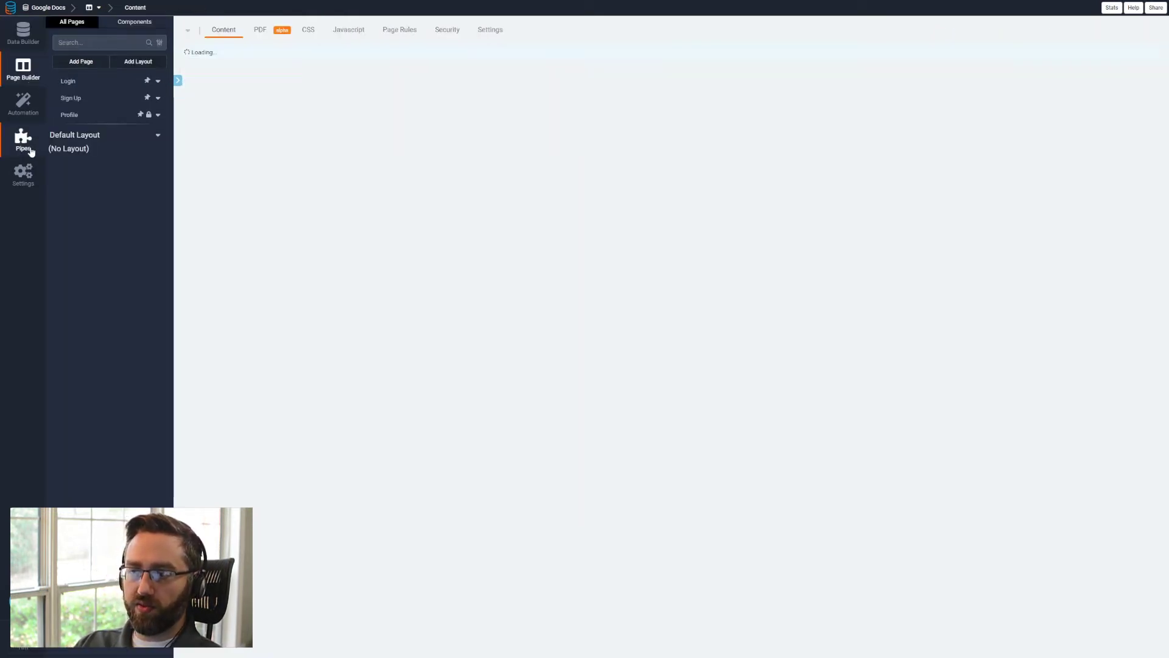
pyautogui.click(27, 141)
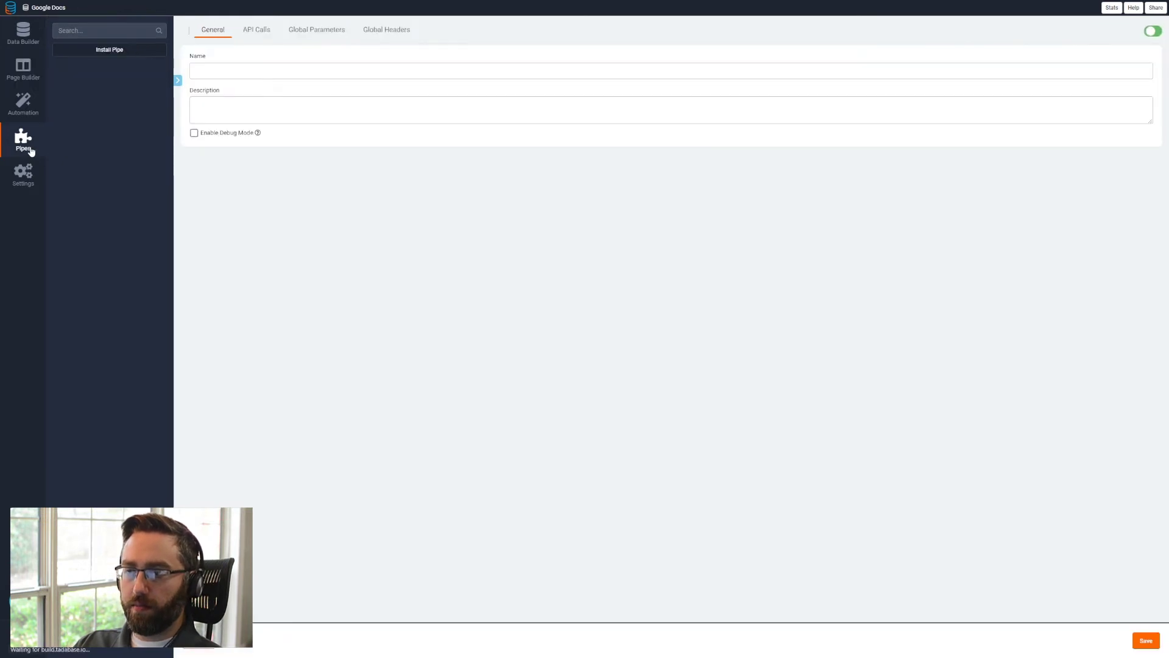
pyautogui.click(120, 51)
pyautogui.click(337, 61)
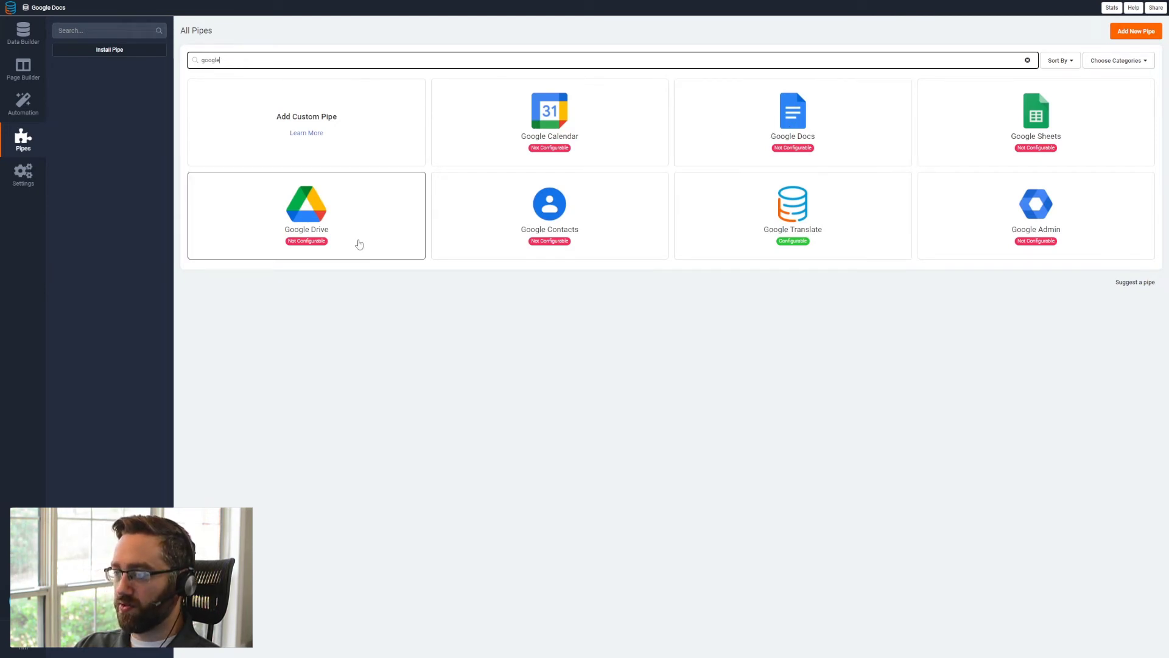
# - Authorize and install the Google Docs pipe, allowing access from the Google account
pyautogui.click(792, 114)
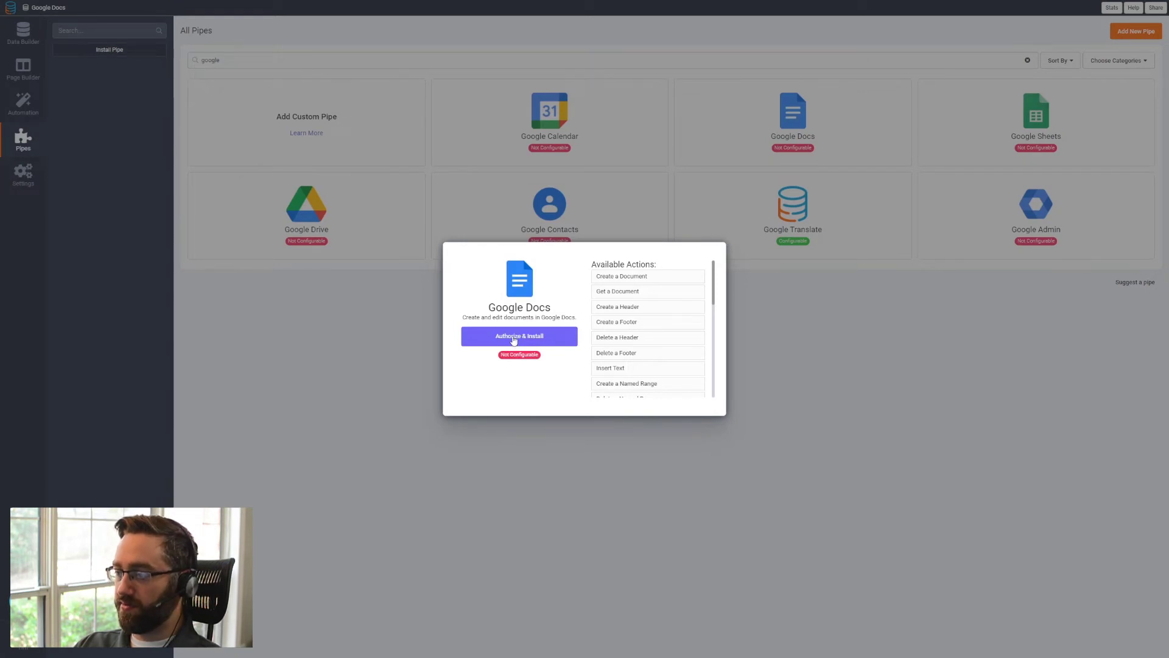
pyautogui.click(513, 340)
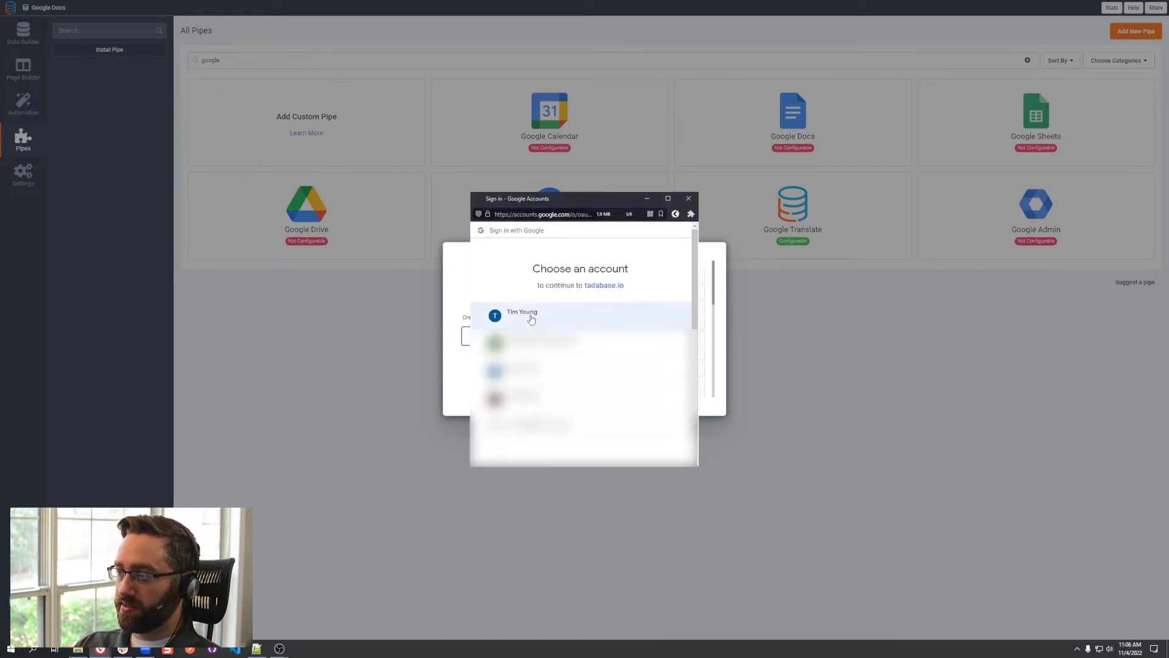
pyautogui.click(531, 318)
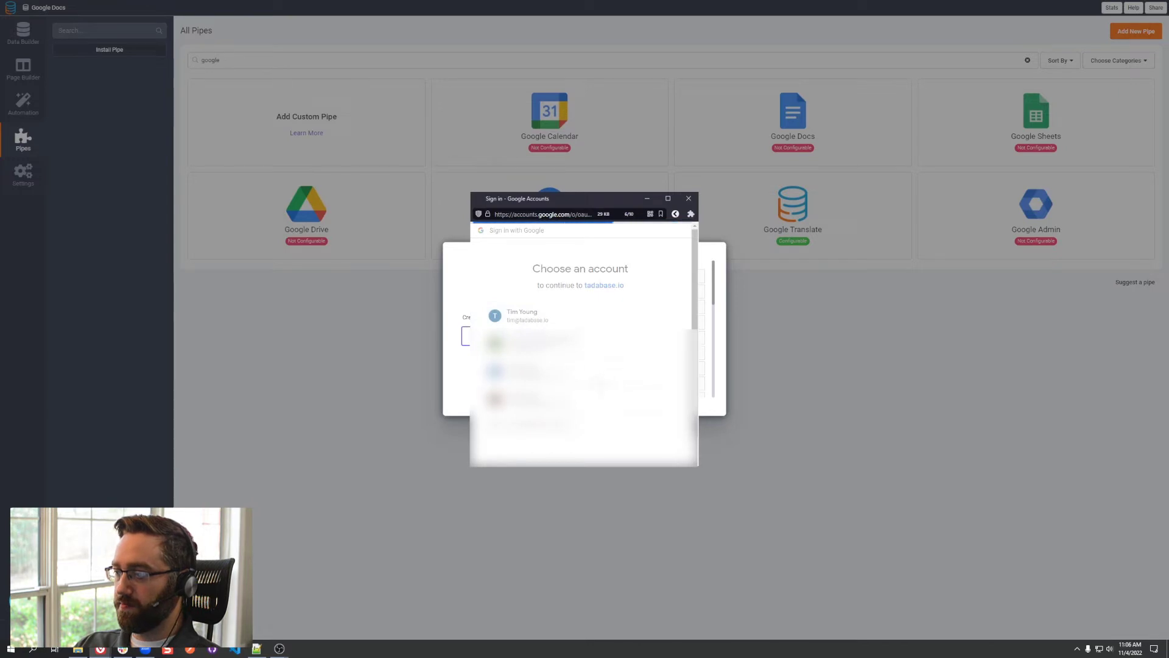
pyautogui.scroll(-2, 622, 407)
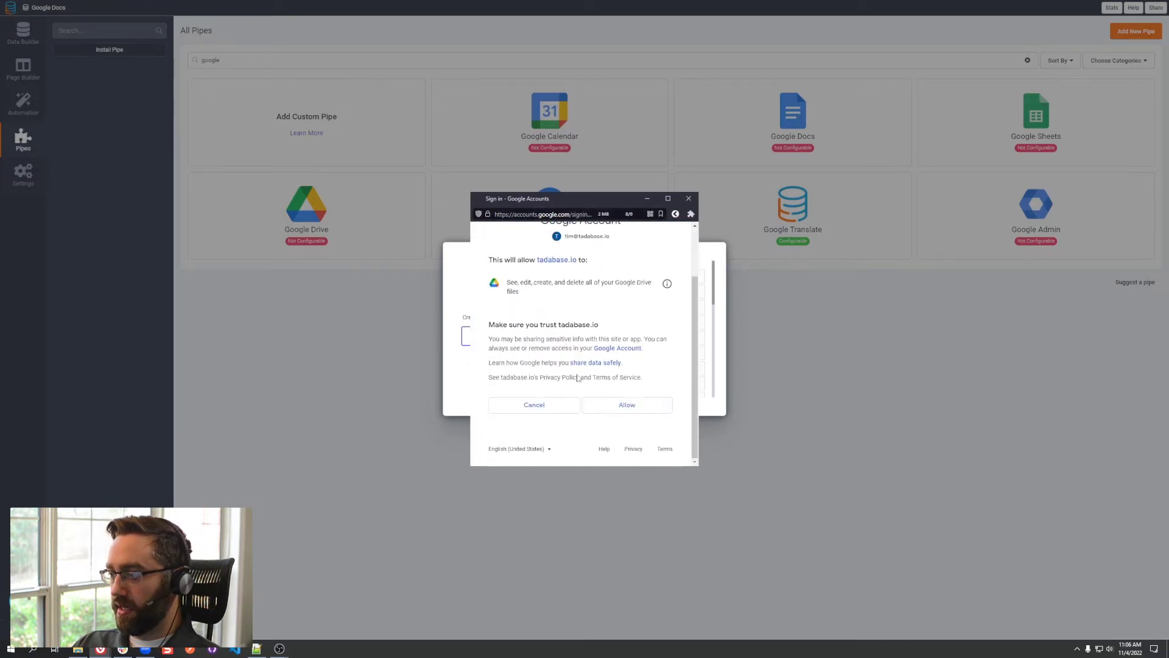
pyautogui.click(621, 407)
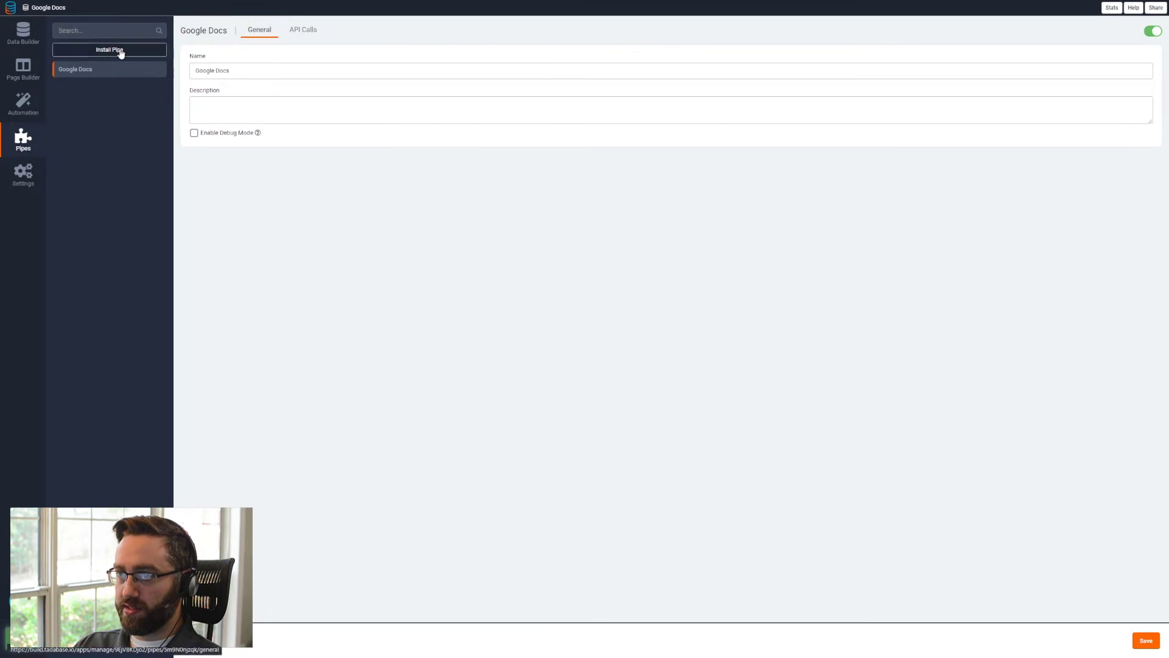
# - Authorize and install the Google Drive pipe, which offers the Copy File action, with the same Google account
pyautogui.click(120, 50)
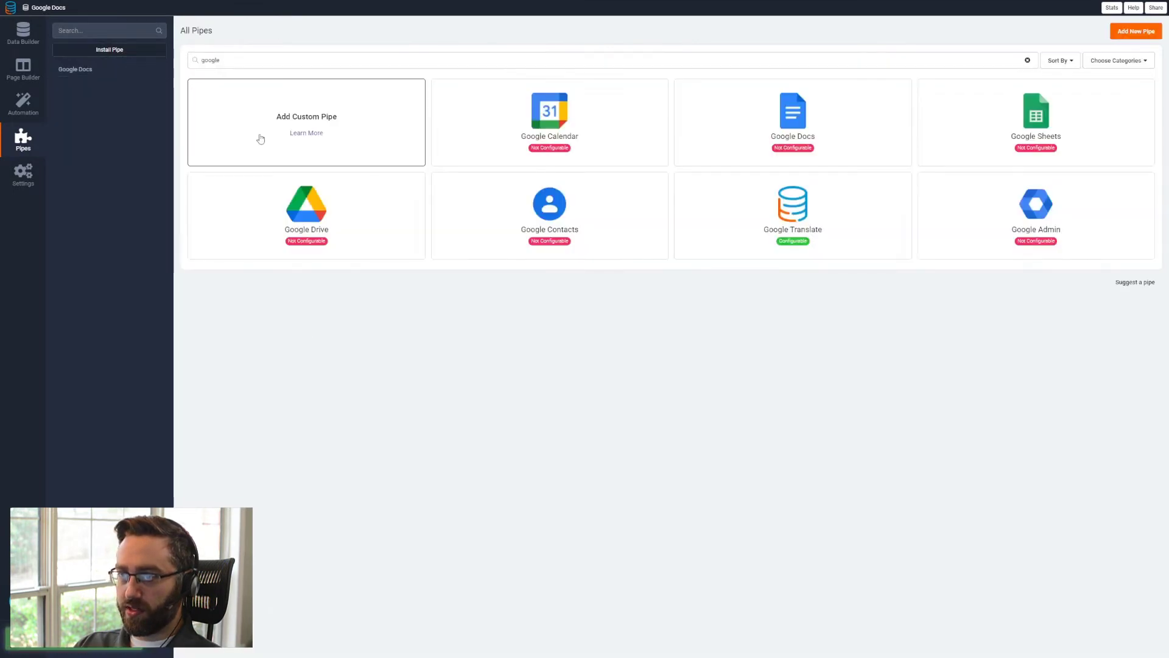
pyautogui.click(303, 212)
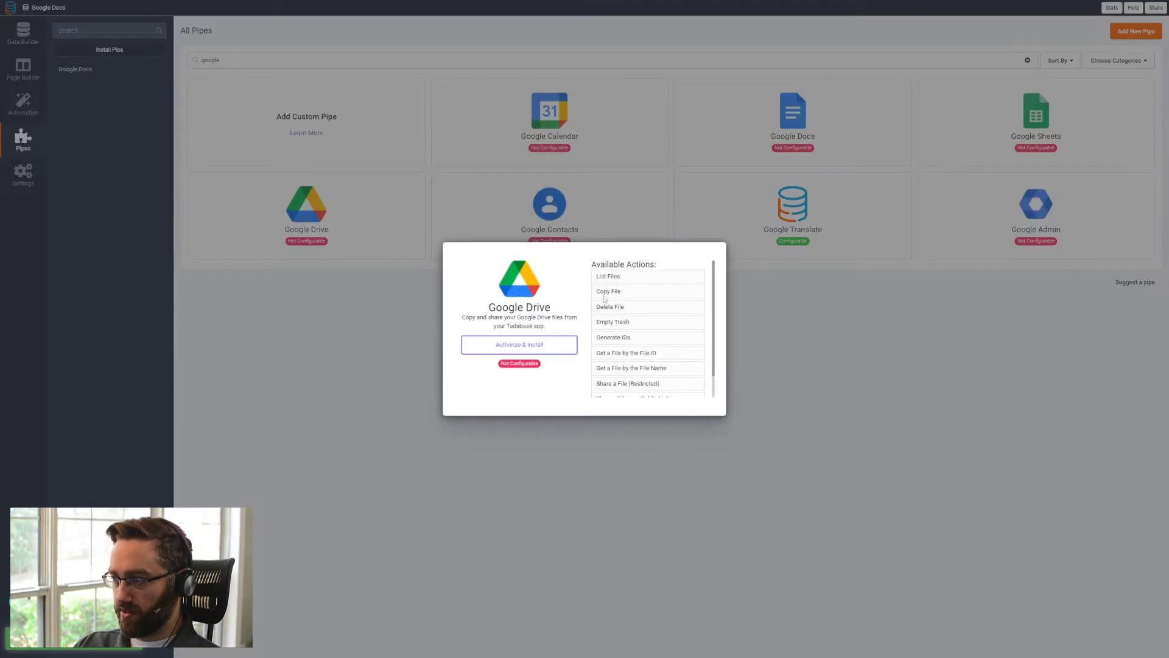
pyautogui.moveTo(621, 296); pyautogui.dragTo(596, 292)
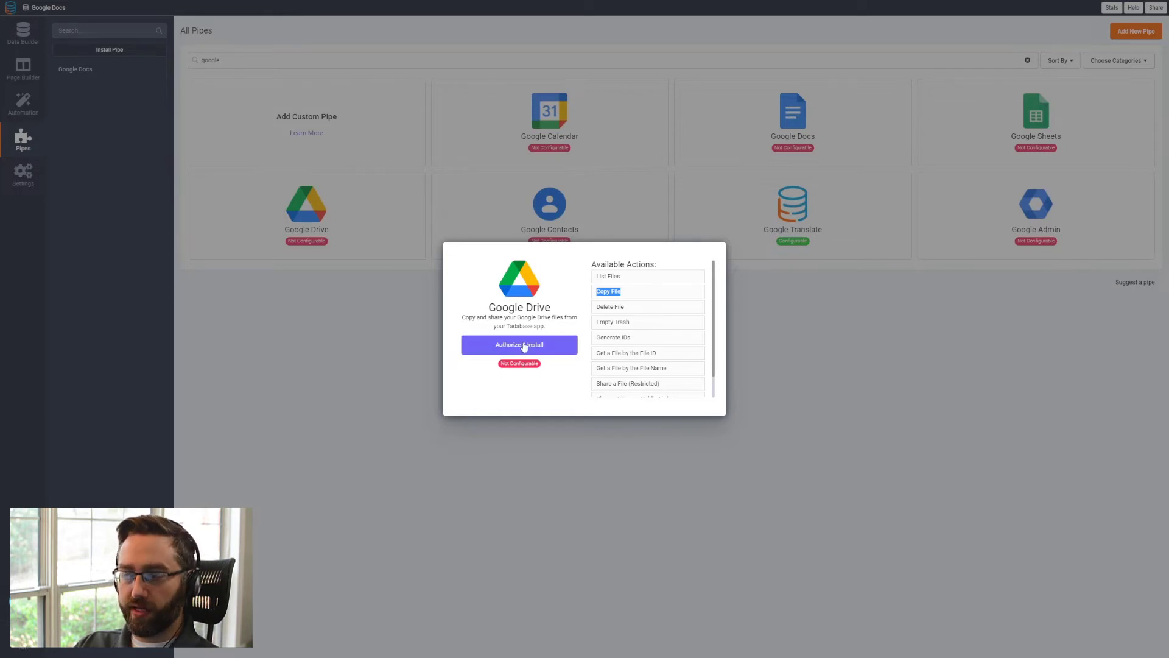
pyautogui.click(501, 352)
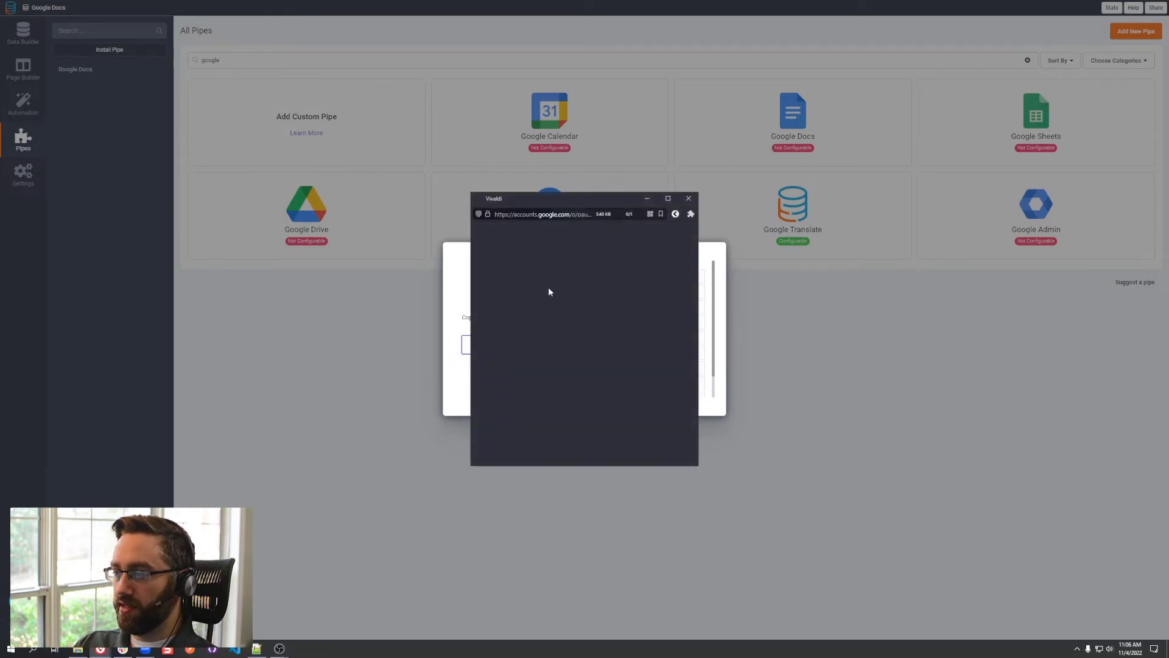
pyautogui.click(521, 314)
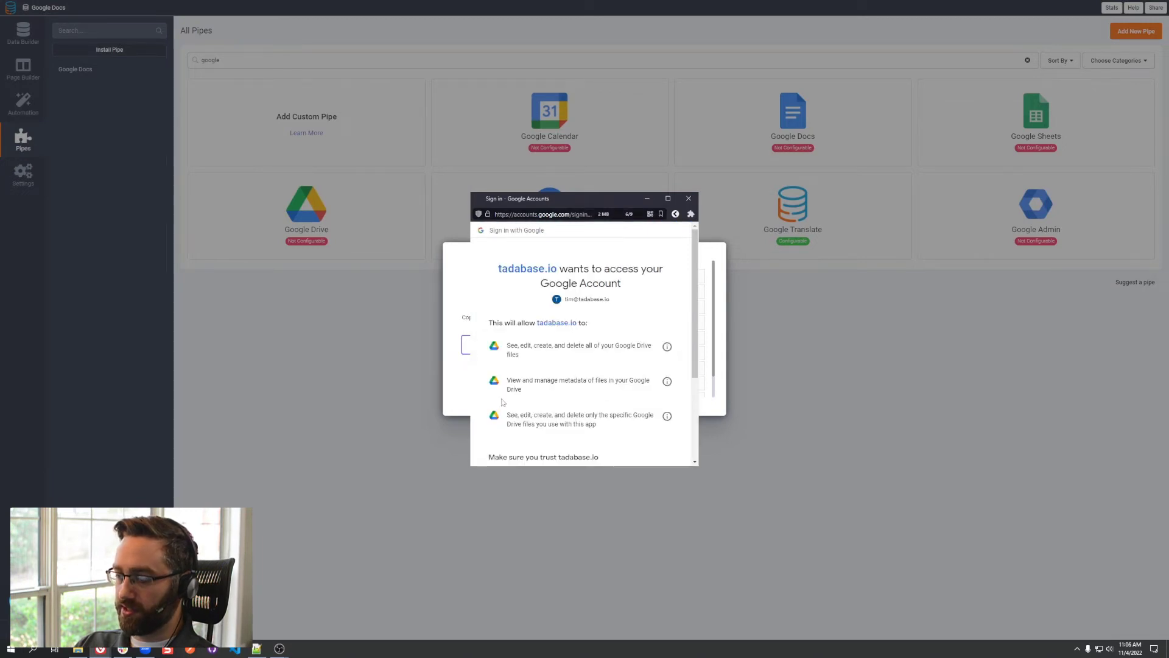
pyautogui.scroll(-5, 650, 418)
pyautogui.click(650, 413)
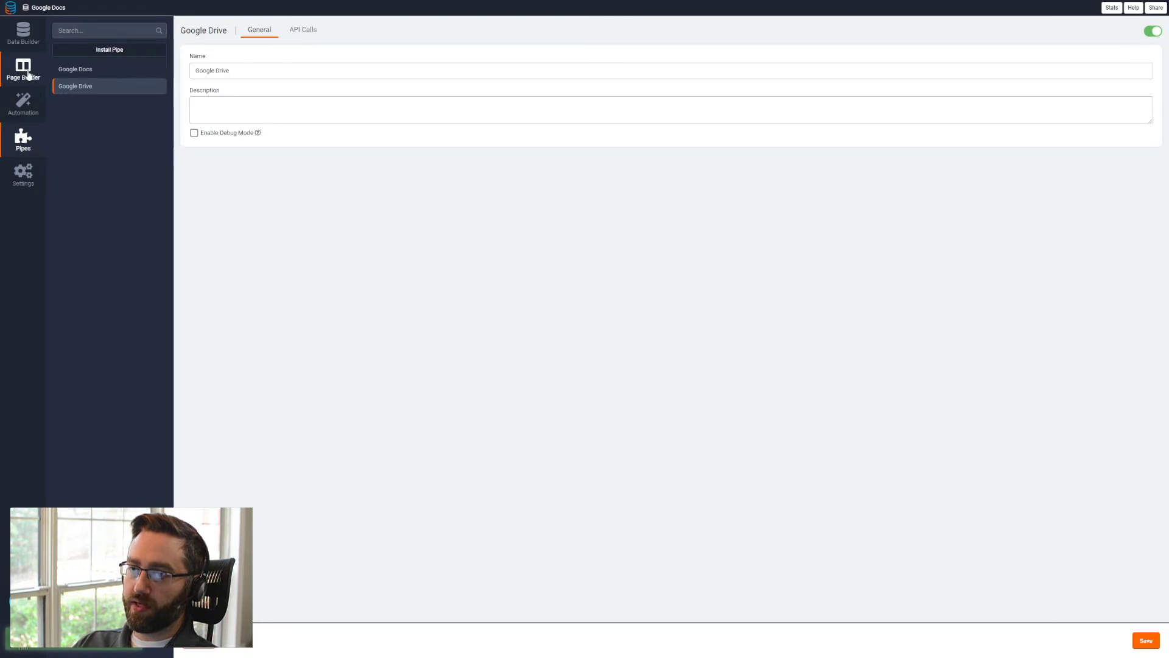
# - Create a page named Client Onboarding with a Form component for the Projects table and add it to the Default Layout Menu
pyautogui.click(23, 68)
pyautogui.click(81, 63)
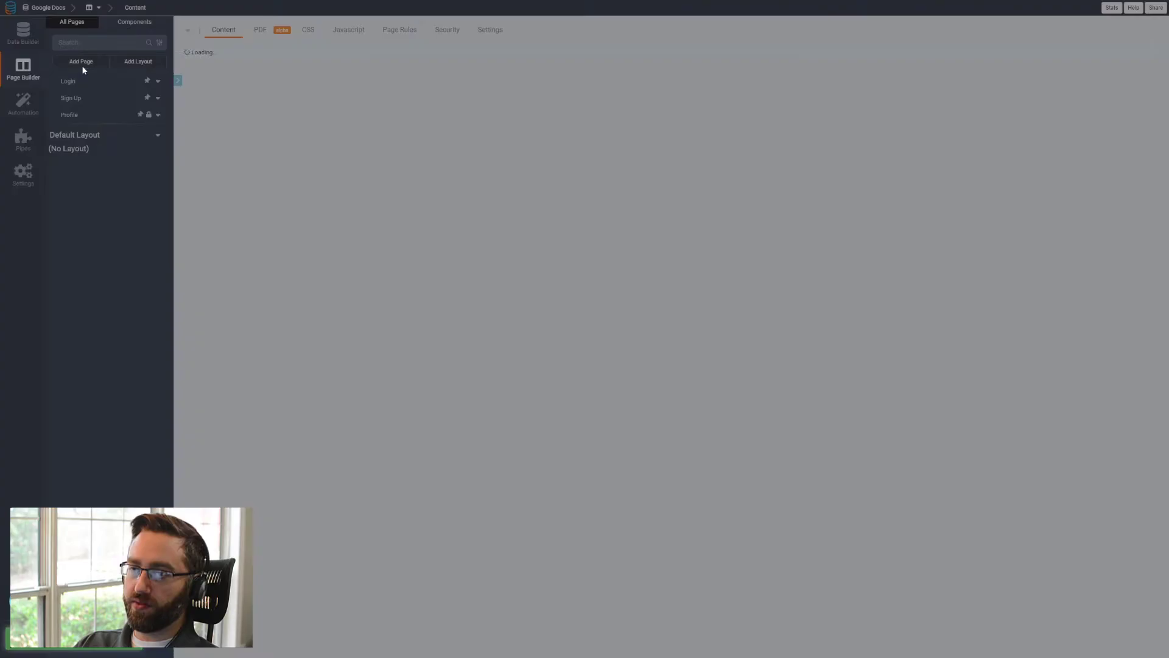
pyautogui.moveTo(420, 259); pyautogui.dragTo(303, 265)
pyautogui.write('Cl')
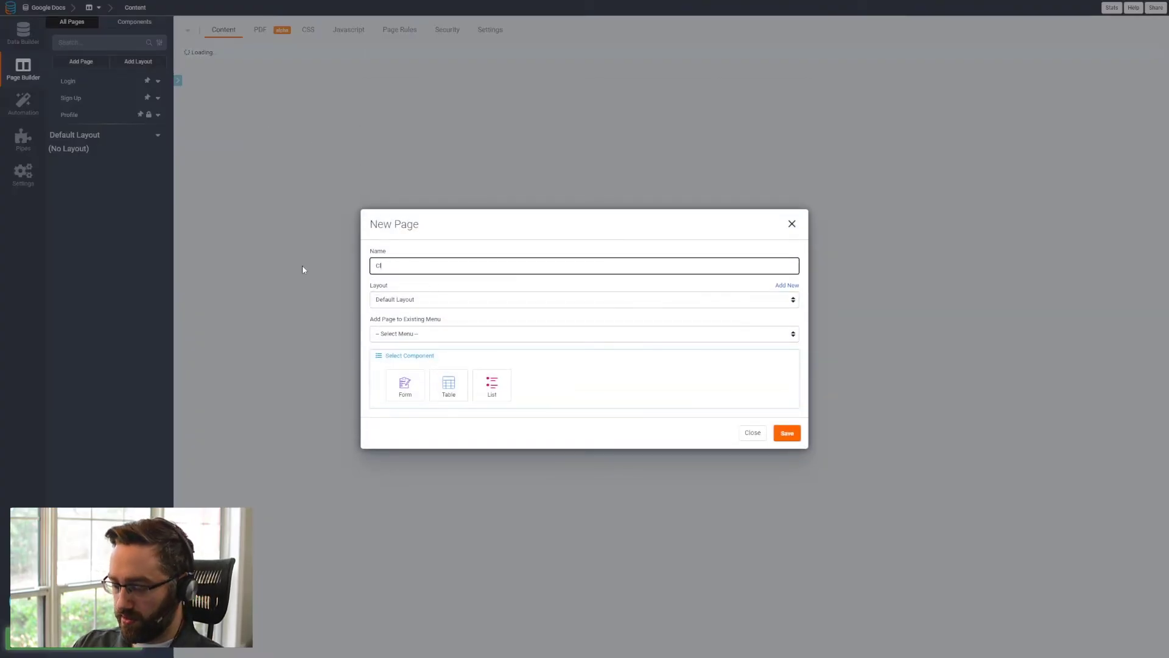
pyautogui.write('ient Onboarding')
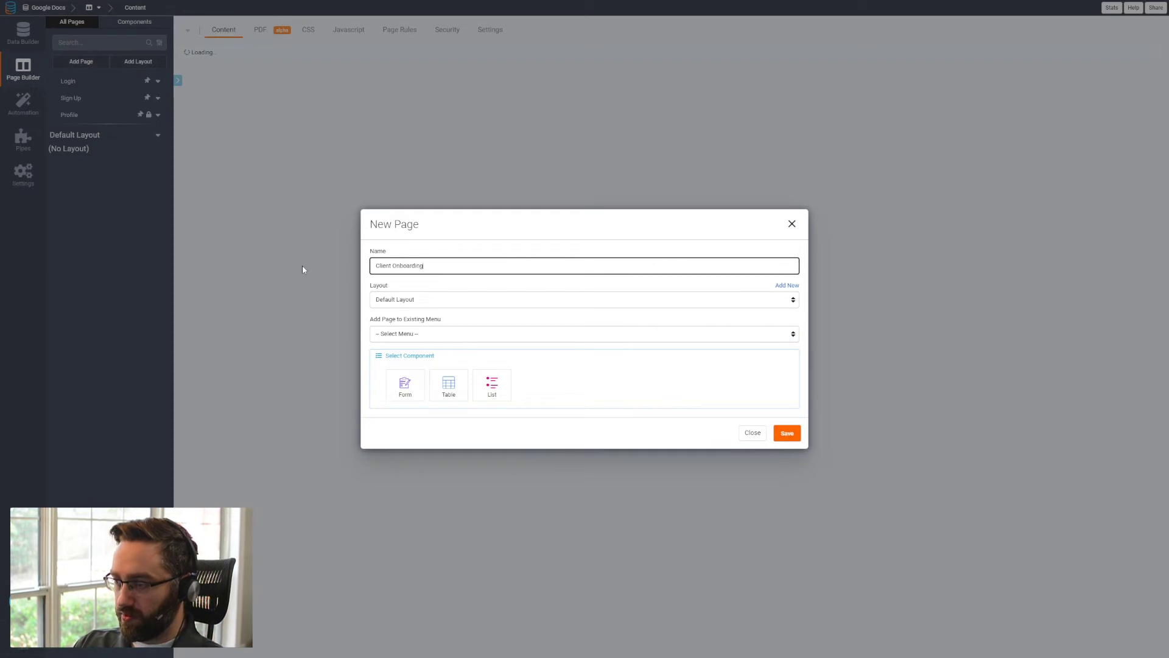
pyautogui.press('Tab')
pyautogui.click(406, 337)
pyautogui.click(407, 352)
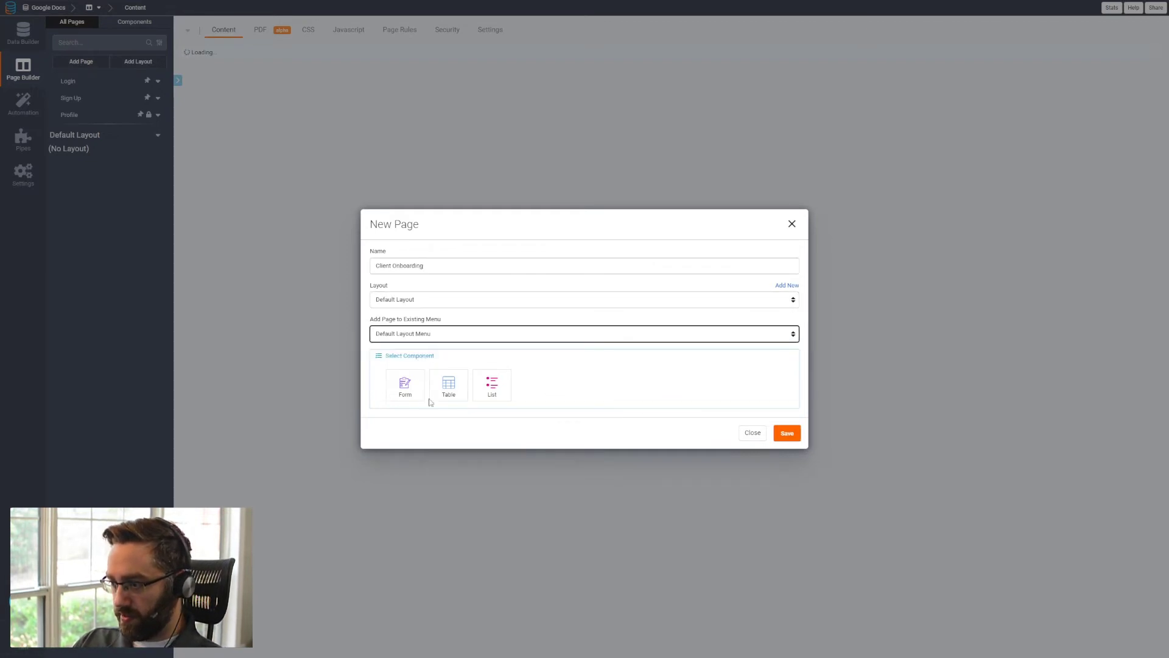
pyautogui.click(405, 388)
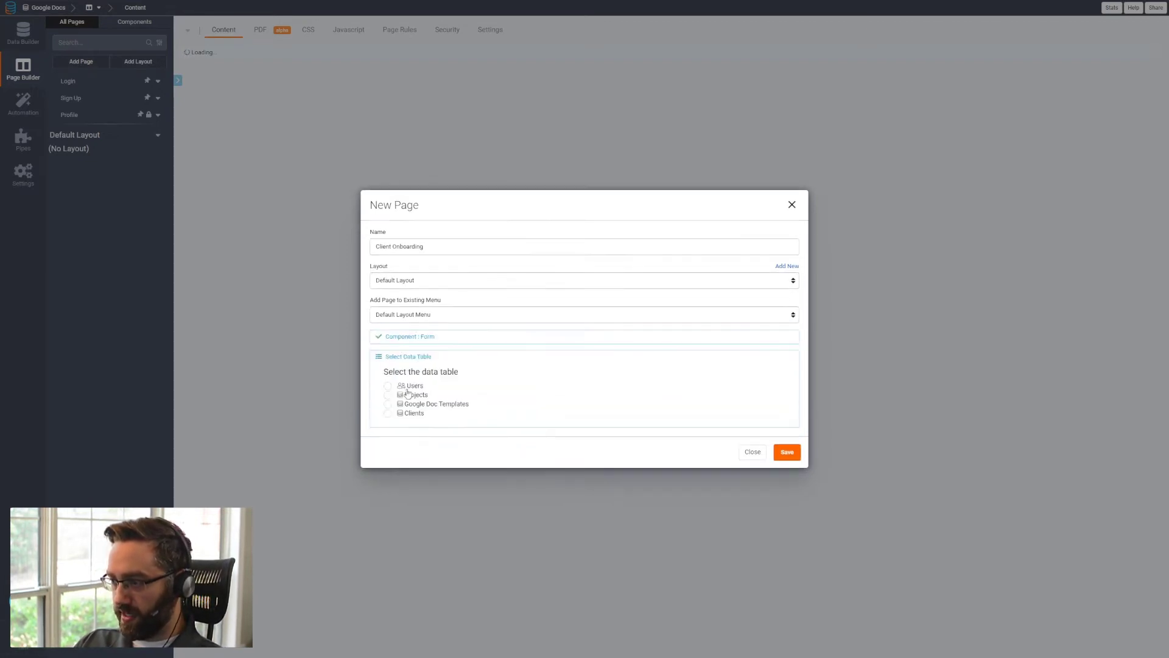
pyautogui.click(404, 395)
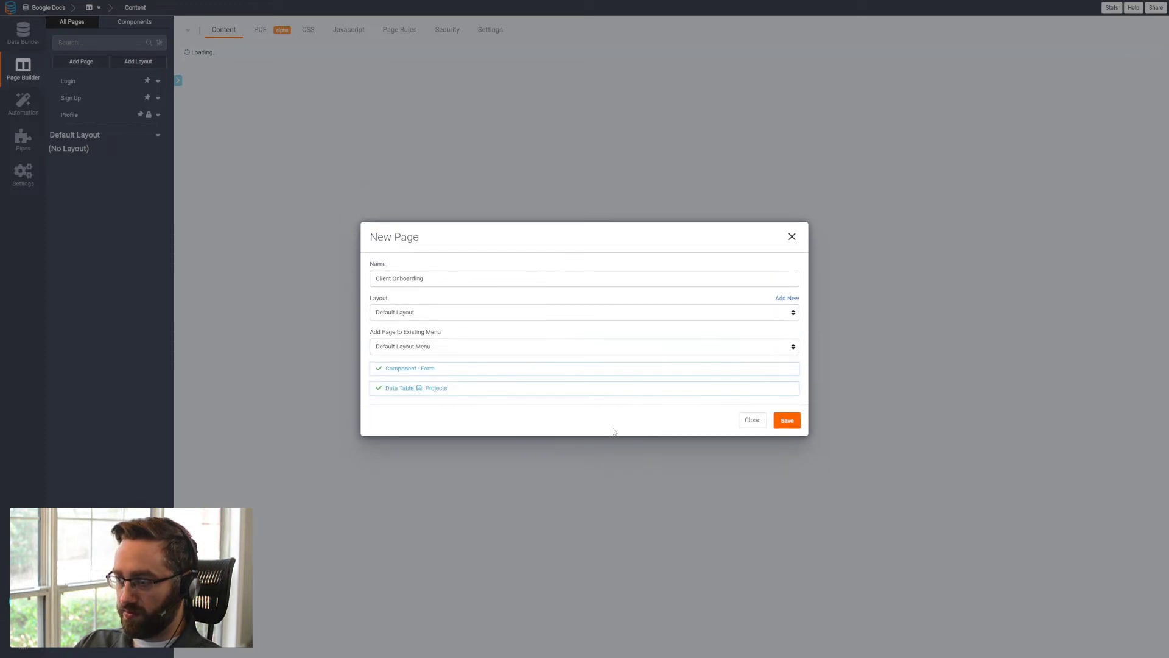
pyautogui.click(784, 421)
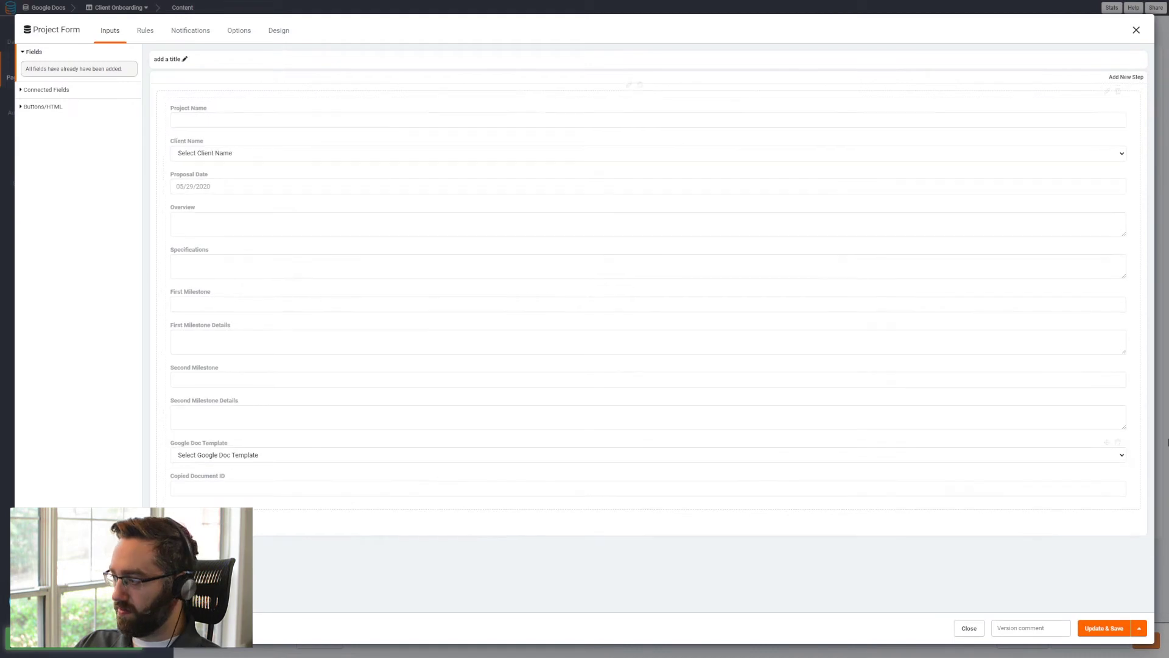
# - Move the Google Doc Template field directly below Client Name in the project form and remove the Copied Document ID field
pyautogui.moveTo(1106, 443); pyautogui.dragTo(1028, 186)
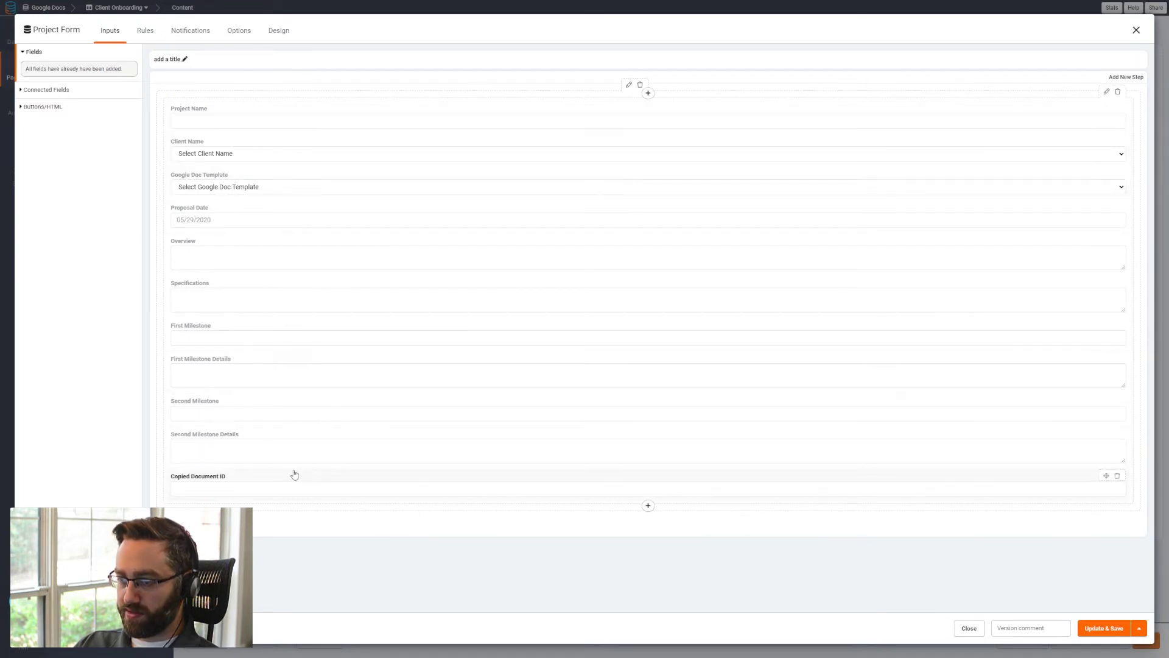
pyautogui.click(1119, 476)
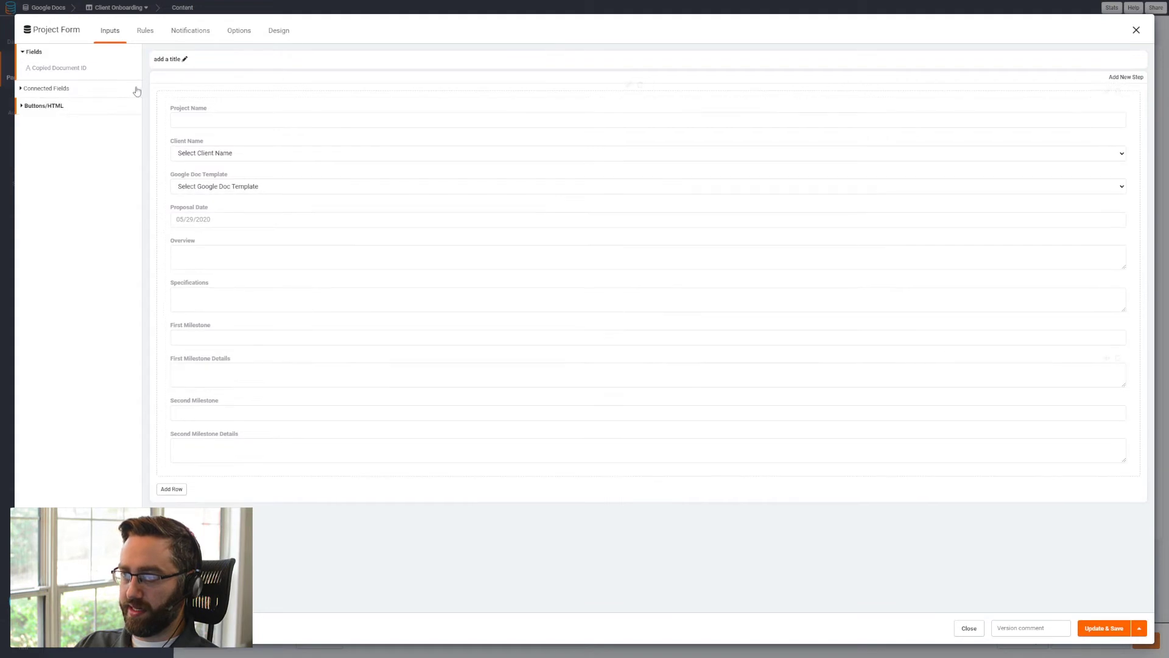
# - Add a record rule to the project form that triggers the Google Drive pipe's Copy File method
pyautogui.click(142, 39)
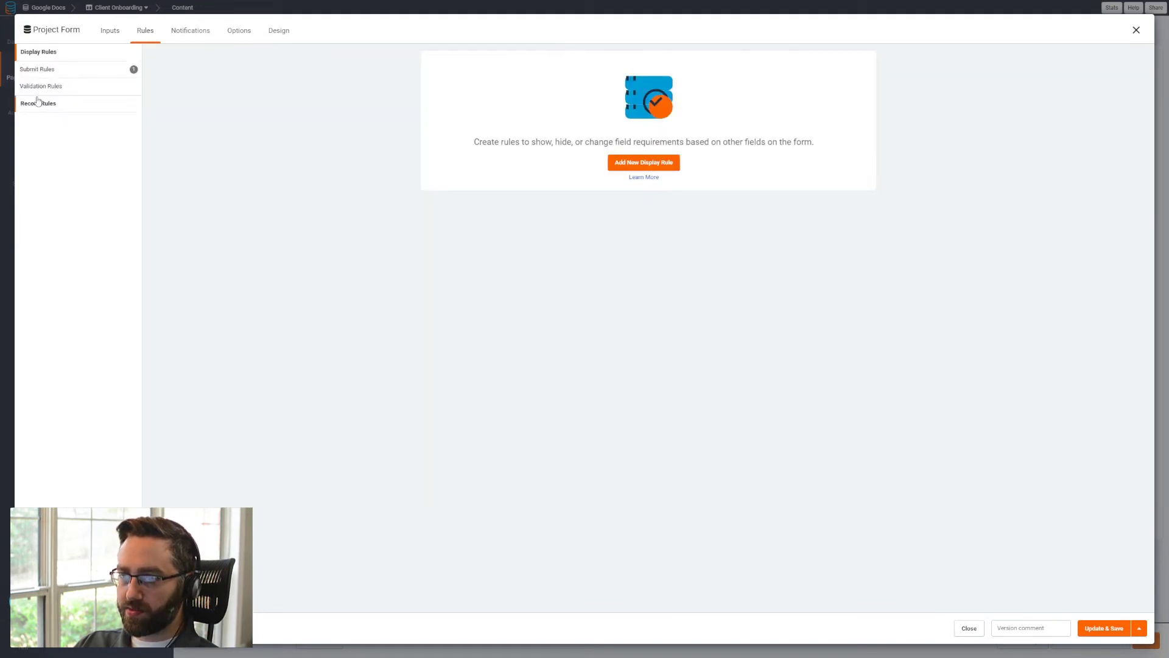
pyautogui.click(38, 103)
pyautogui.click(632, 163)
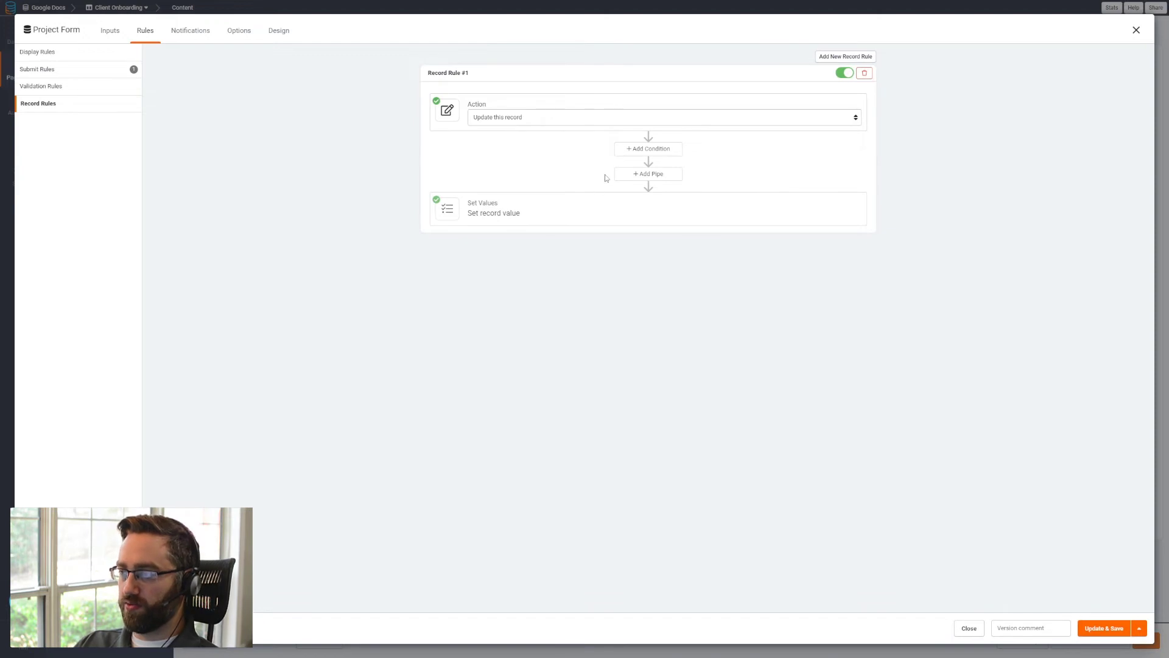
pyautogui.click(635, 175)
pyautogui.click(524, 226)
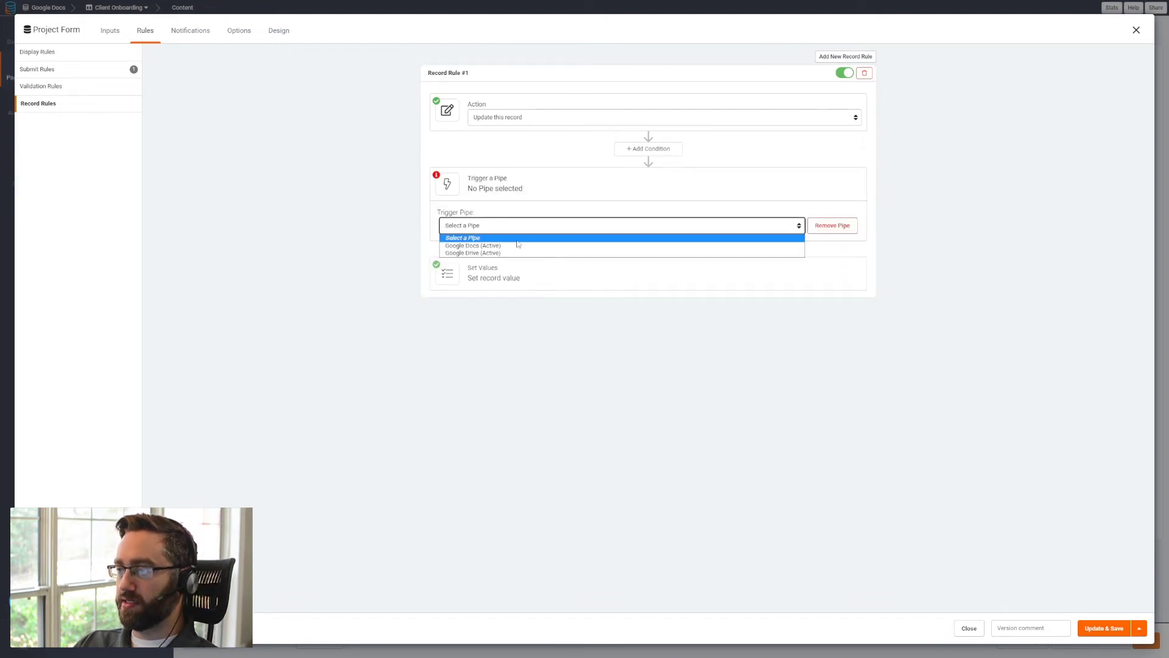
pyautogui.click(472, 253)
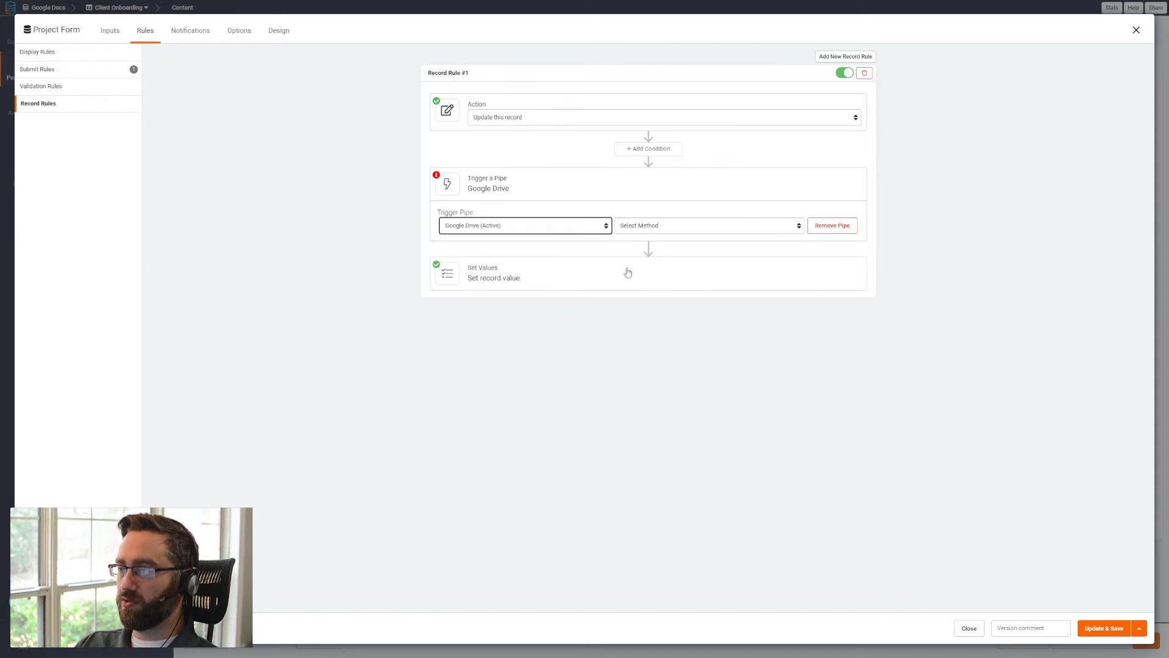
pyautogui.click(645, 227)
pyautogui.click(646, 254)
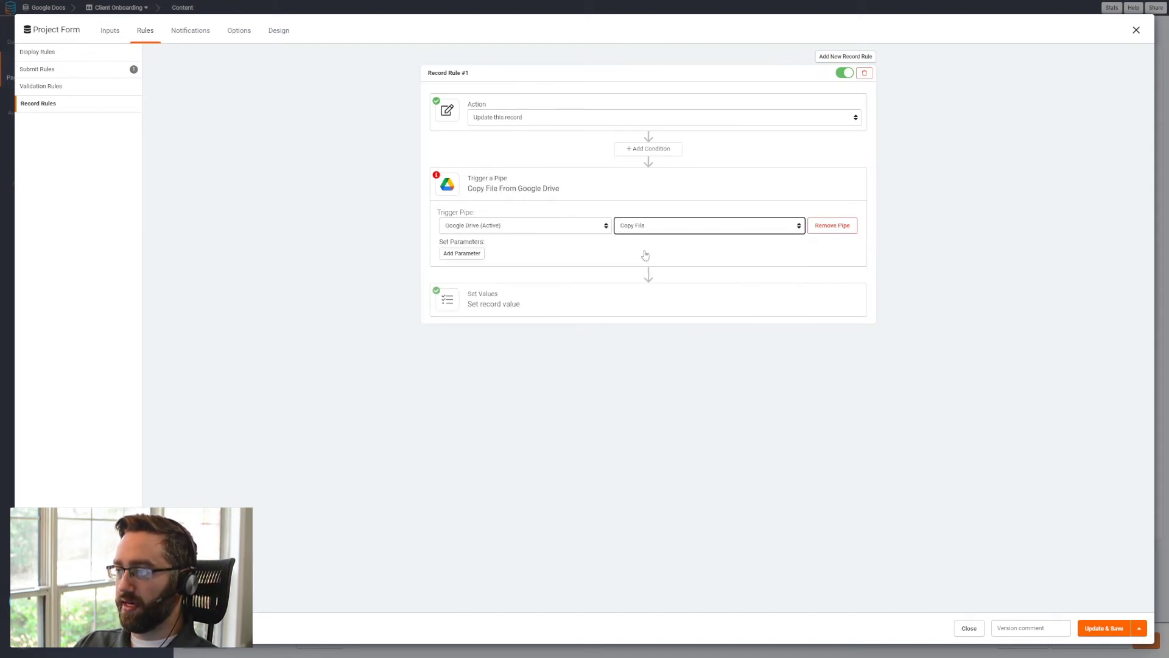
# - Set the Copy File pipe's File ID parameter to the connected value Doc ID from Google Doc Templates
pyautogui.click(478, 253)
pyautogui.click(481, 256)
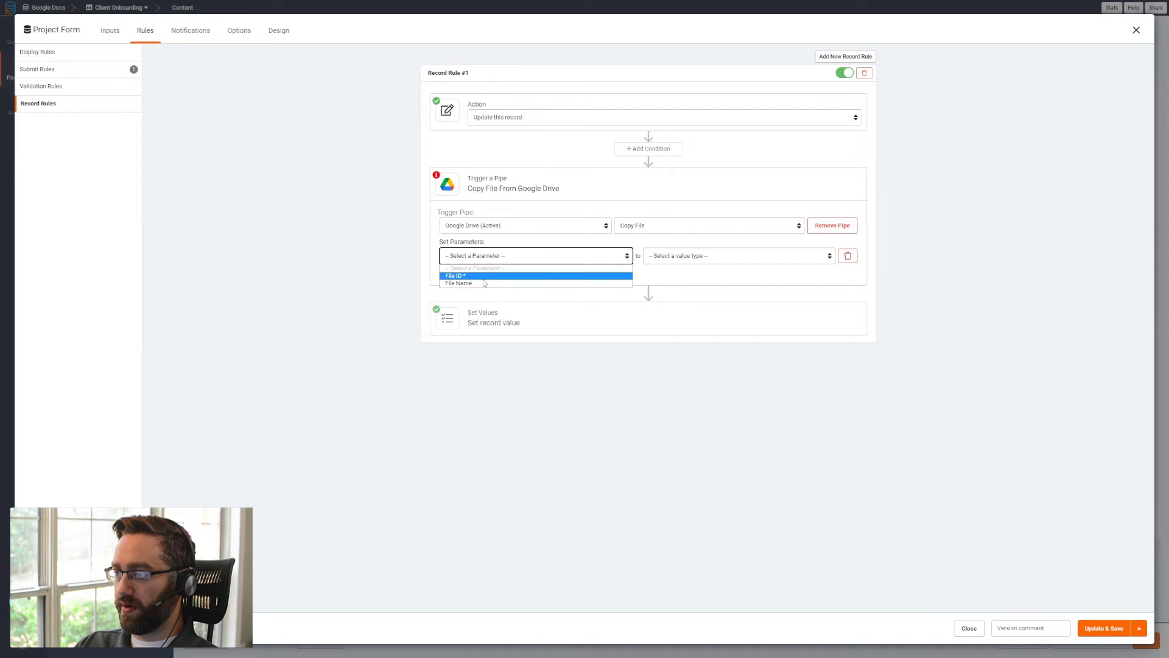
pyautogui.click(485, 277)
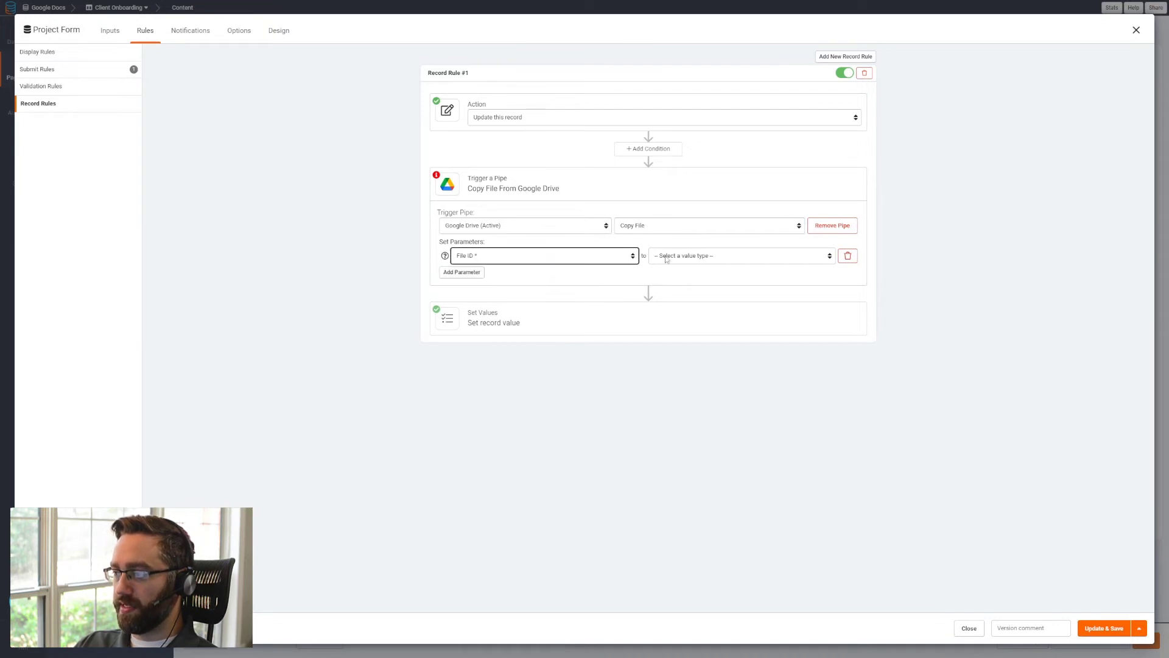
pyautogui.click(673, 257)
pyautogui.click(678, 282)
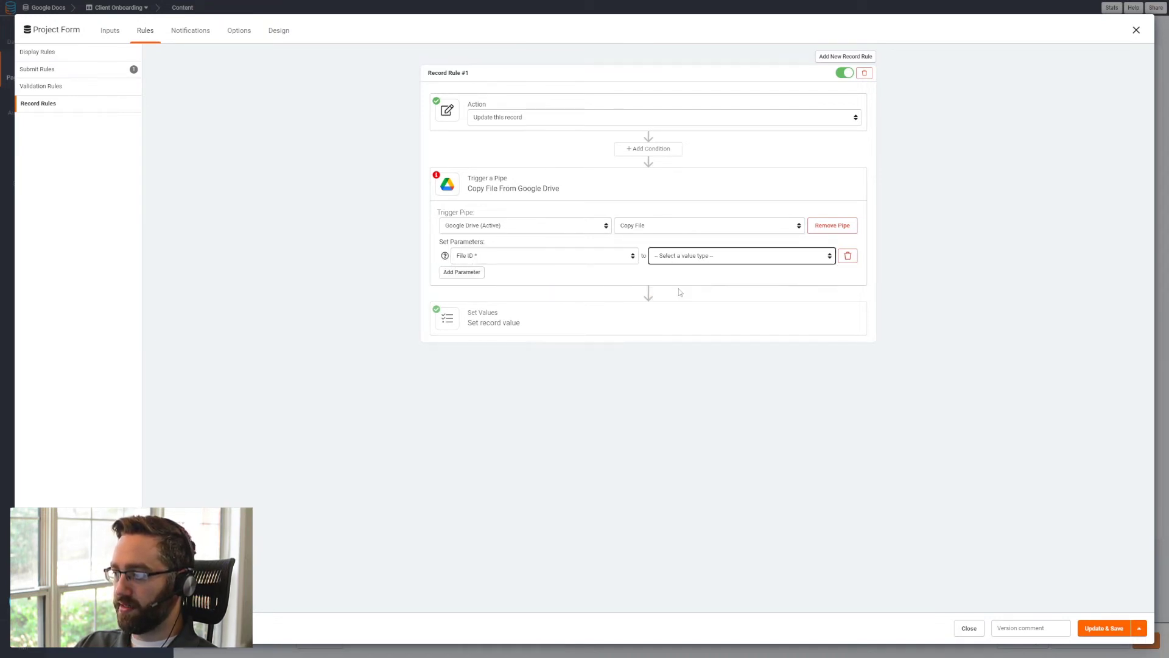
pyautogui.click(753, 258)
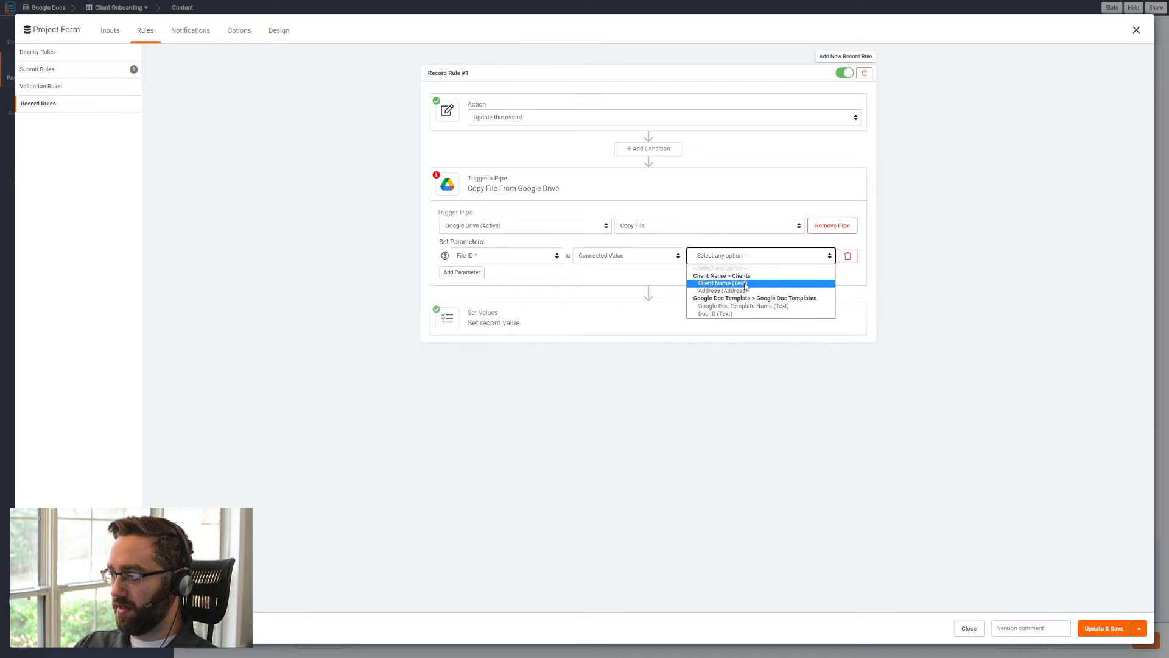
pyautogui.click(735, 315)
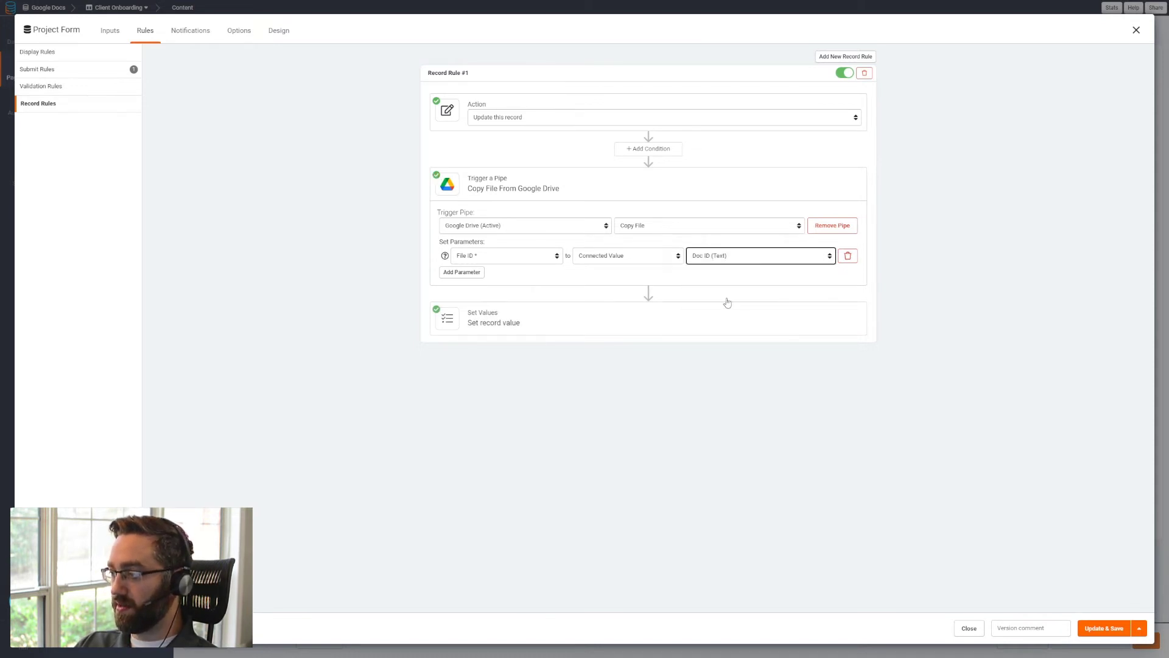
# - Add a File Name parameter to the Copy File pipe and set it to the record value Project Name
pyautogui.click(465, 272)
pyautogui.click(480, 275)
pyautogui.click(628, 295)
pyautogui.click(698, 275)
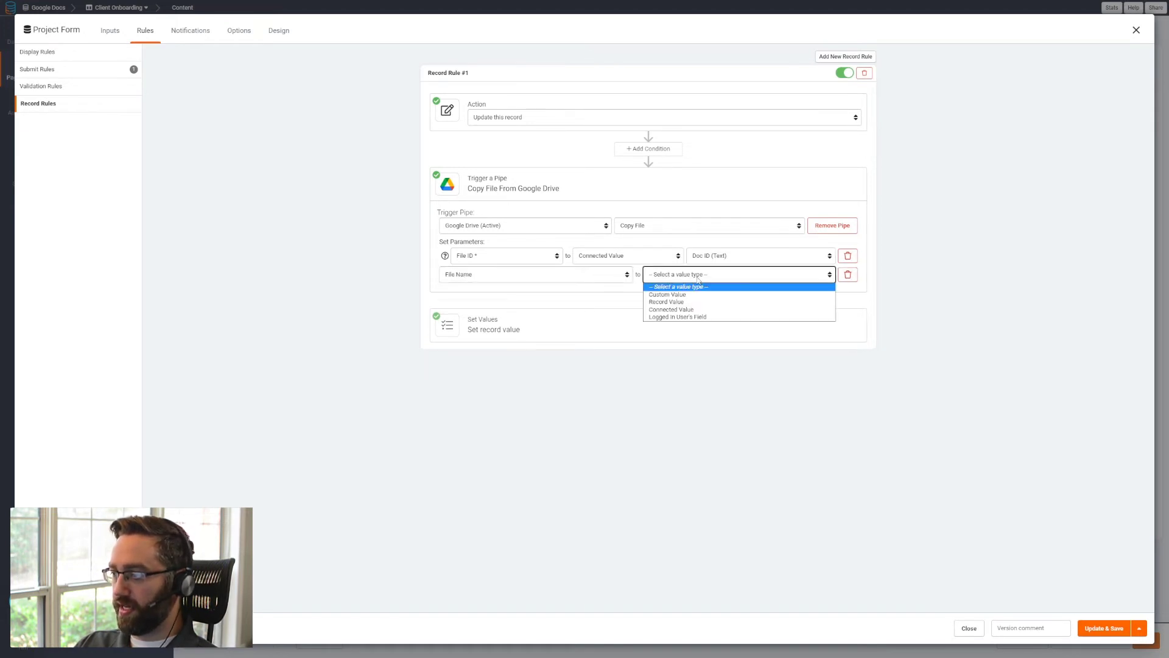
pyautogui.click(686, 302)
pyautogui.click(737, 274)
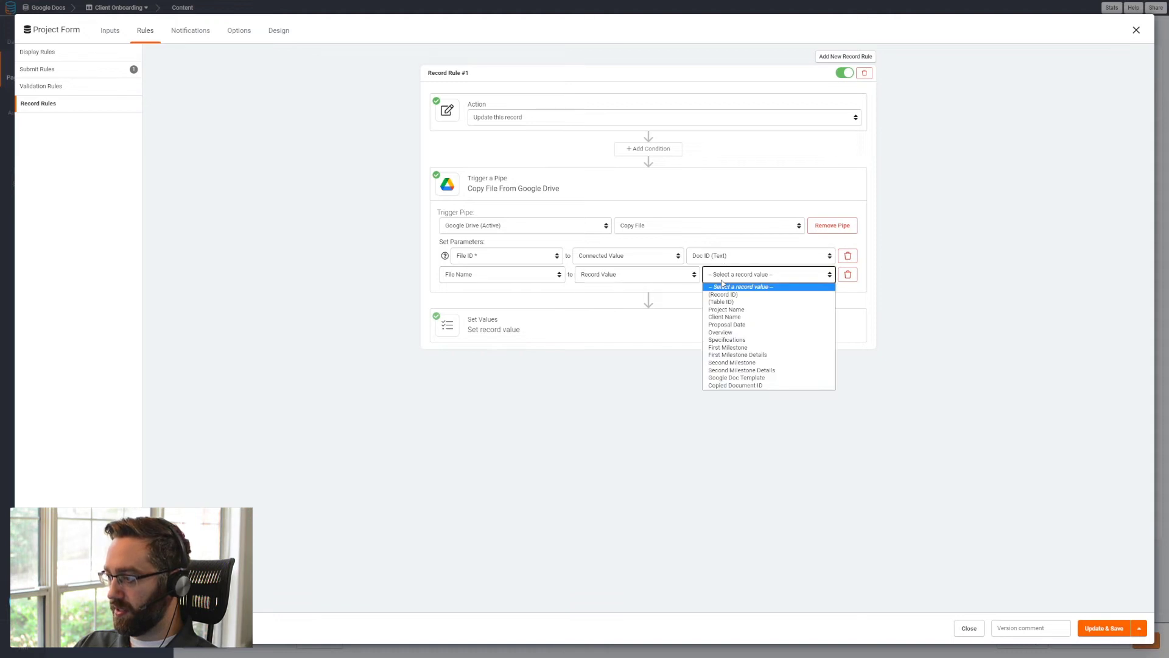
pyautogui.click(732, 310)
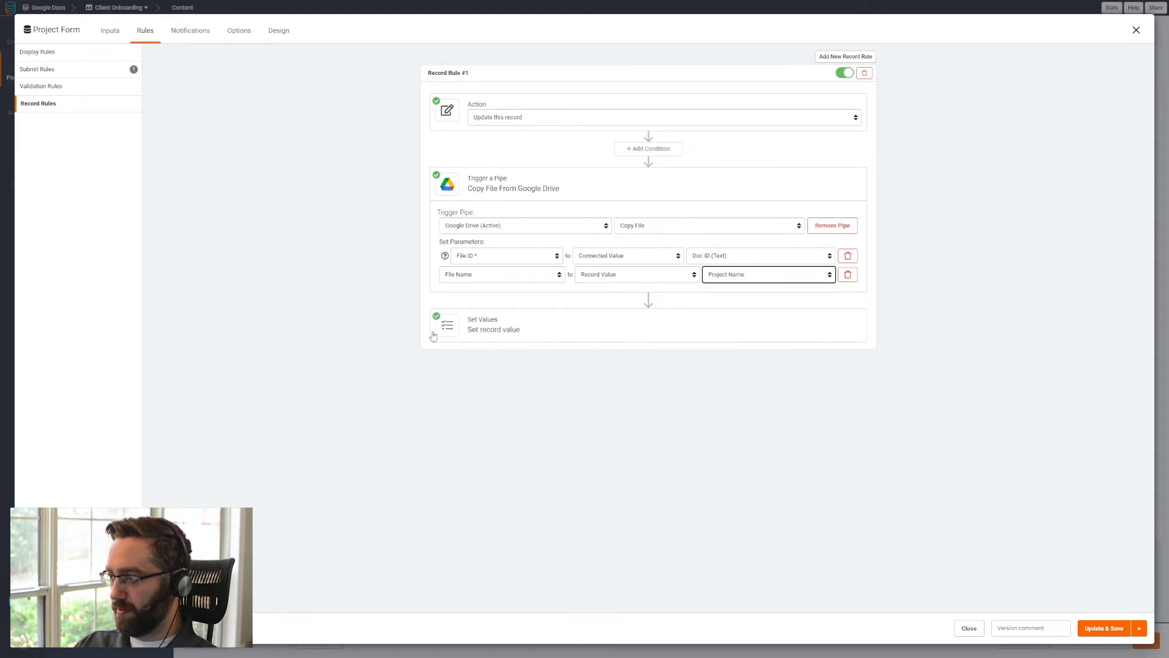
# - Set the Copied Document ID record value to the Copy File pipe response's File ID
pyautogui.click(492, 330)
pyautogui.click(488, 366)
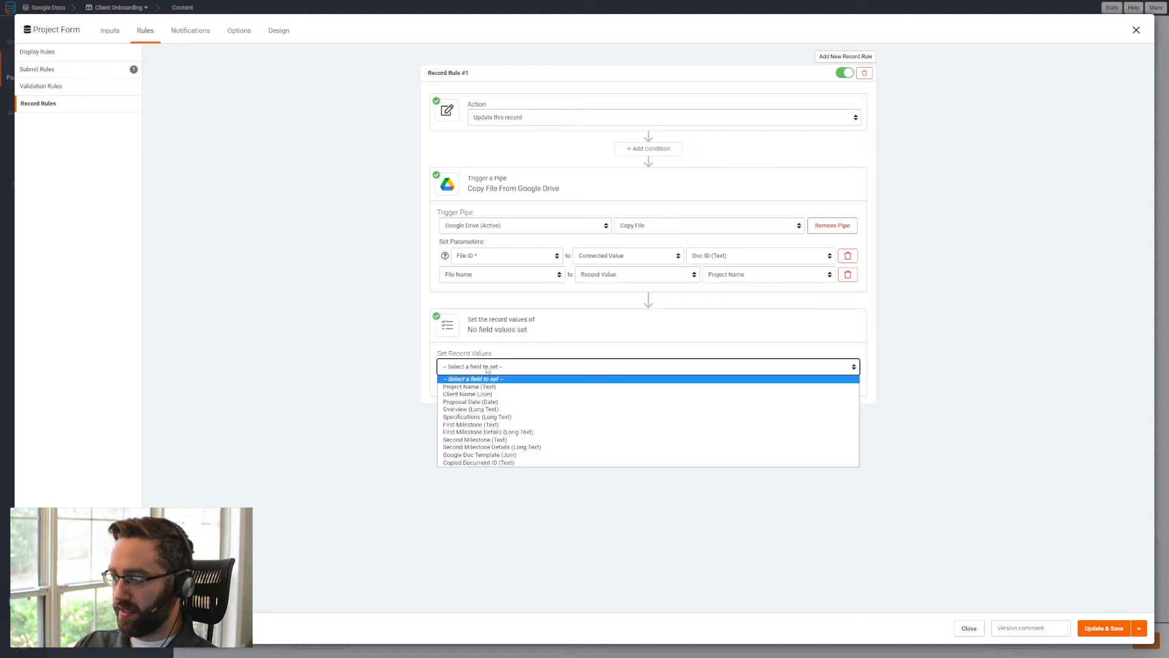
pyautogui.click(485, 463)
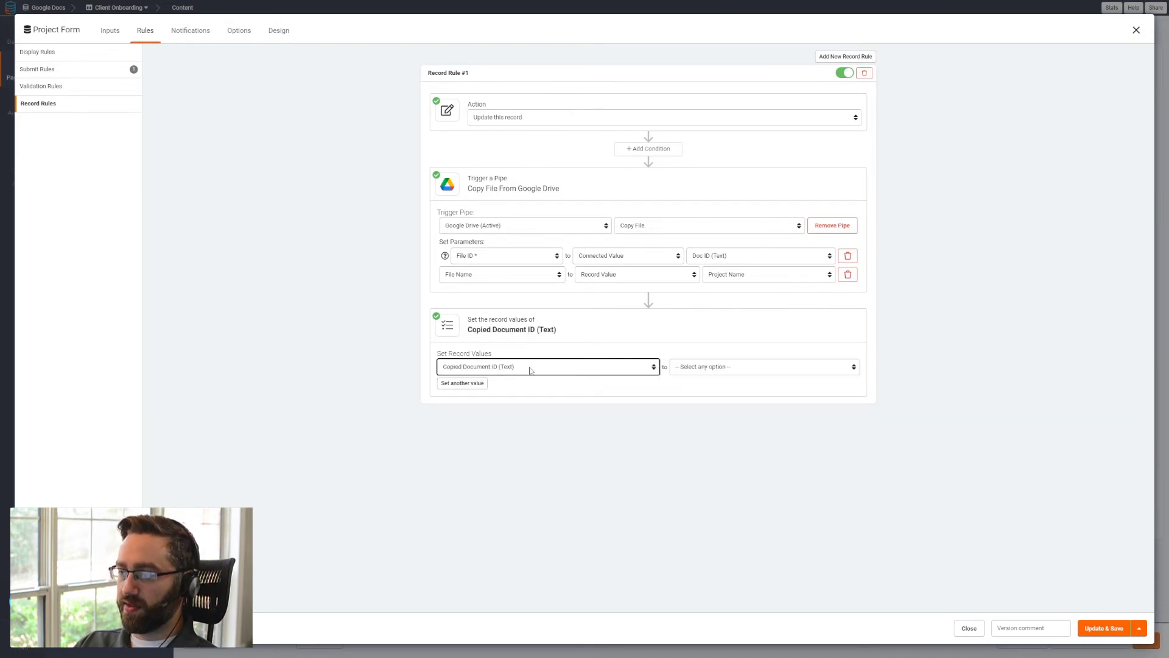
pyautogui.click(697, 369)
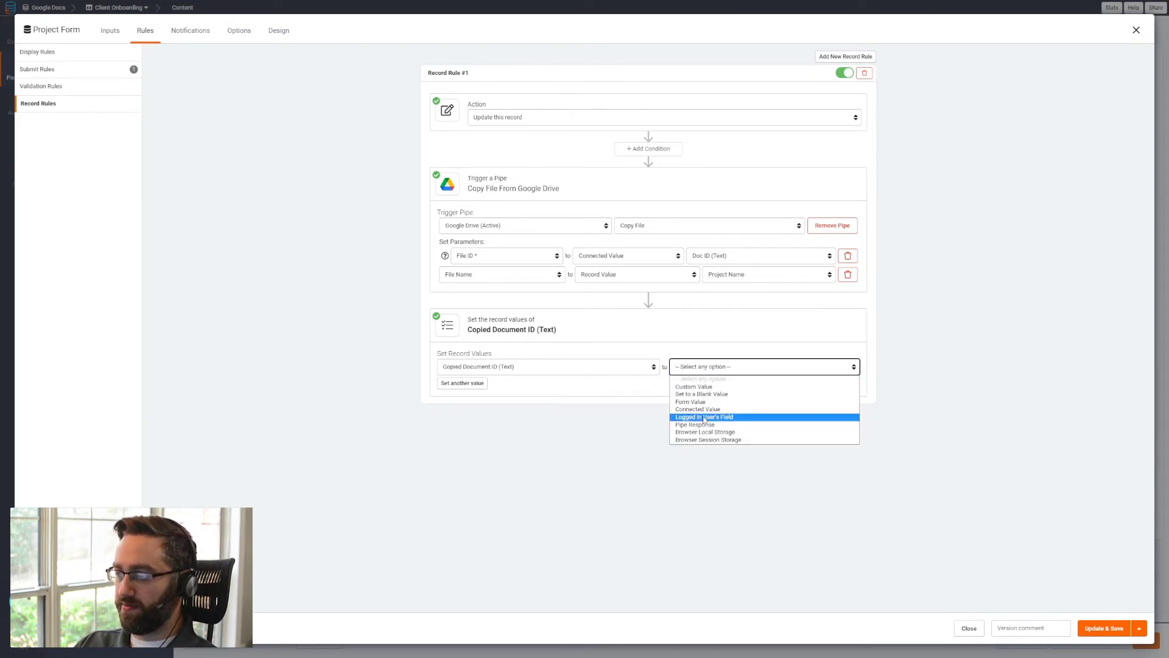
pyautogui.click(700, 421)
pyautogui.click(769, 369)
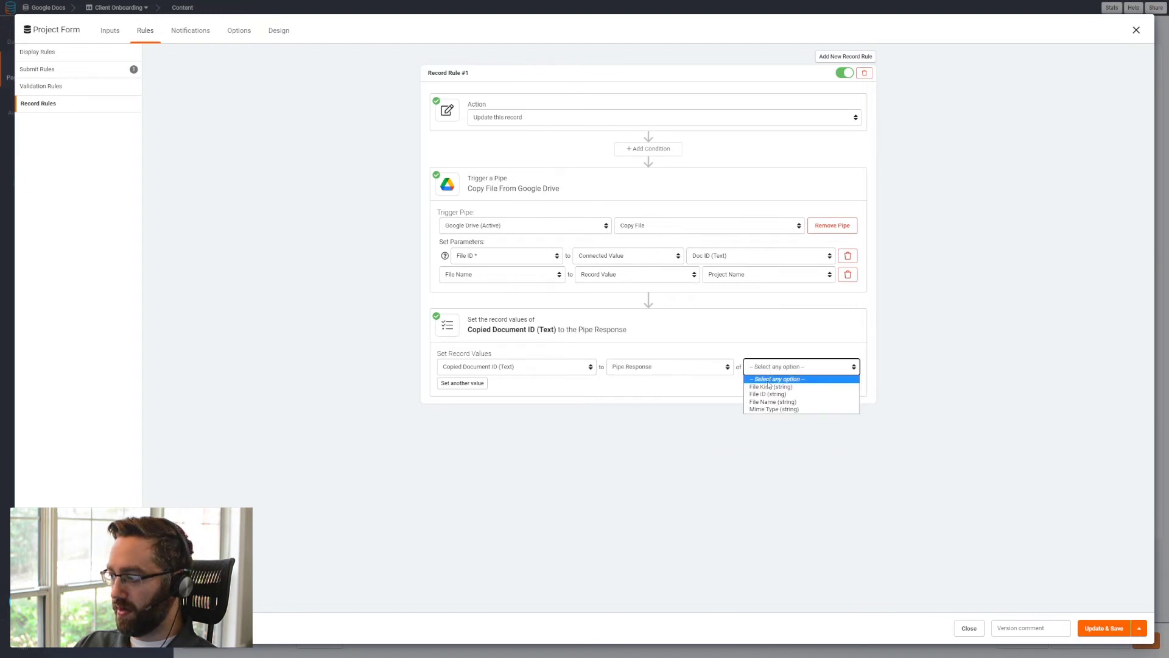
pyautogui.click(770, 399)
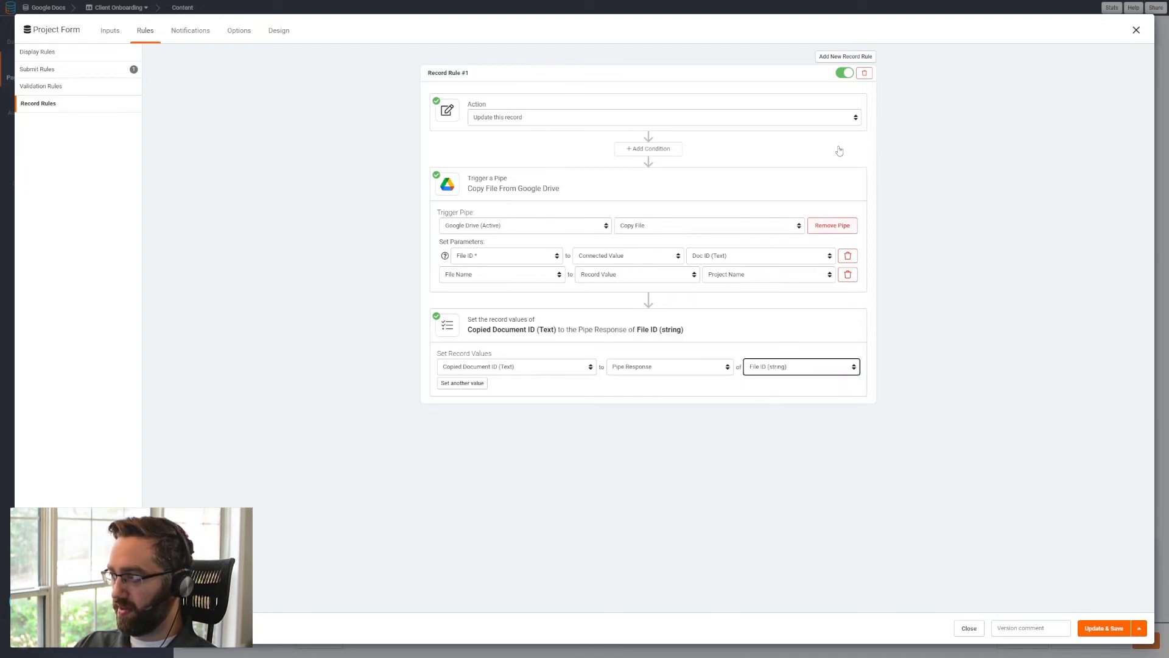
# - Add a second record rule to the project form and rename the first rule as Copy Template
pyautogui.click(852, 58)
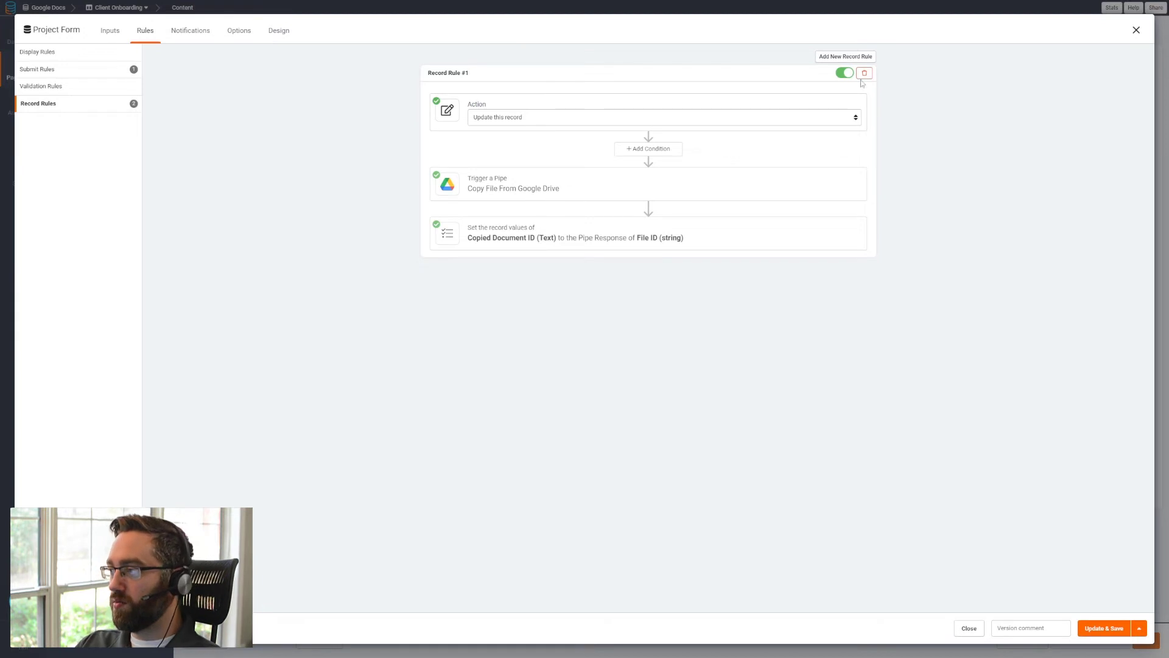
pyautogui.click(850, 58)
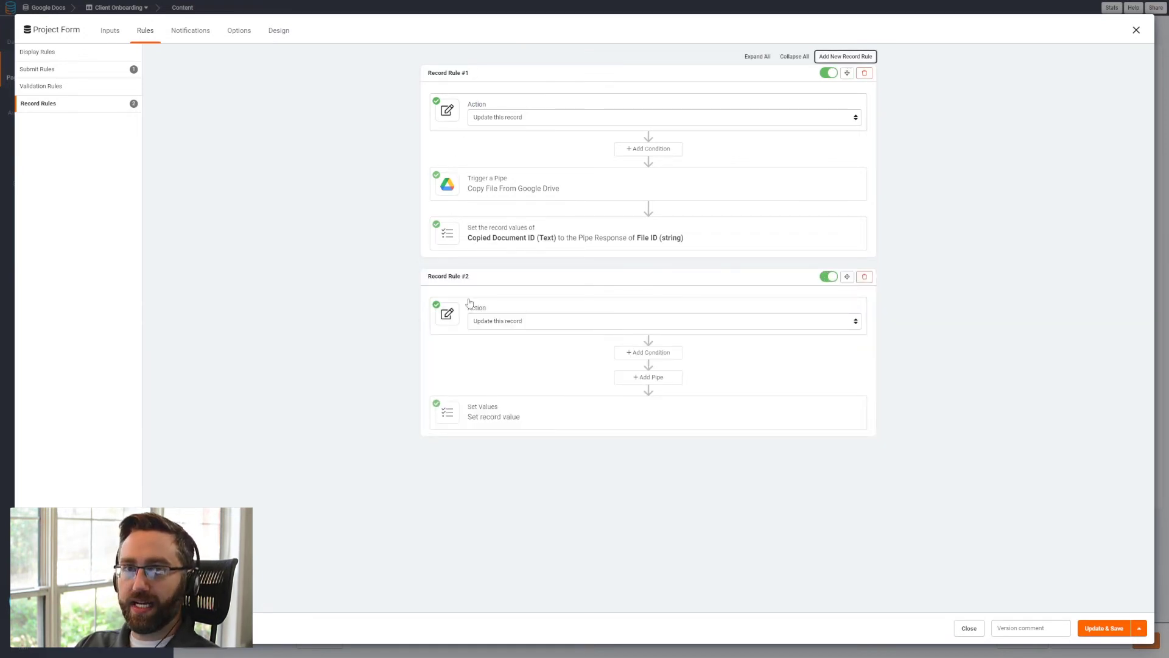
pyautogui.click(474, 75)
pyautogui.click(467, 74)
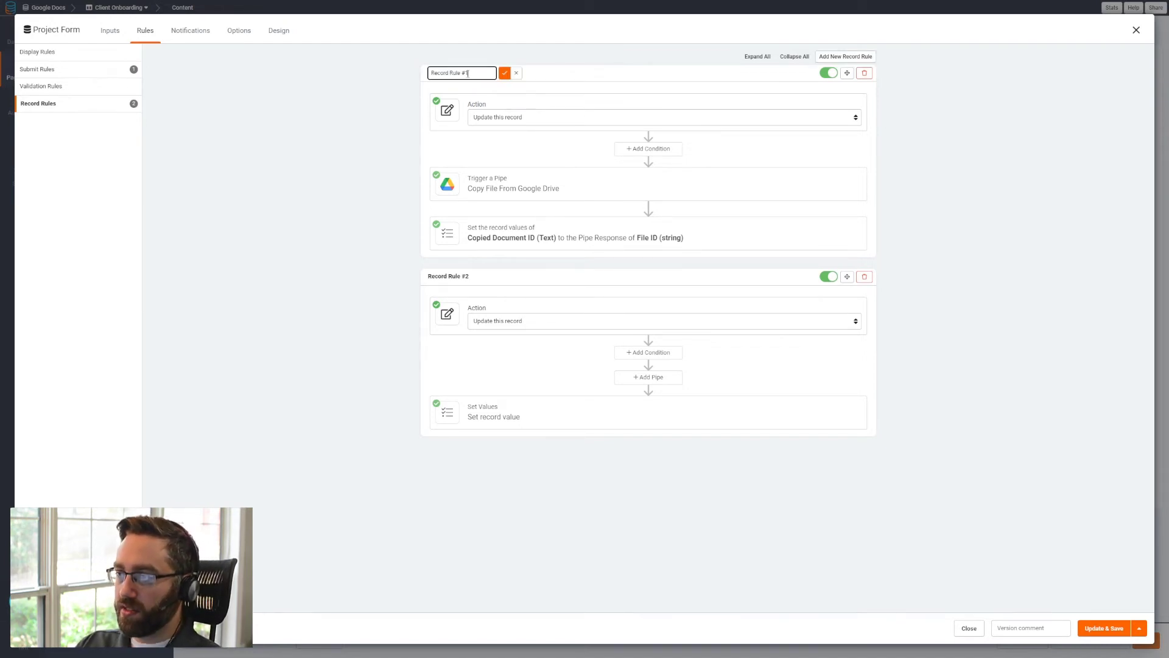
pyautogui.hotkey('ctrl', 'a')
pyautogui.write('C')
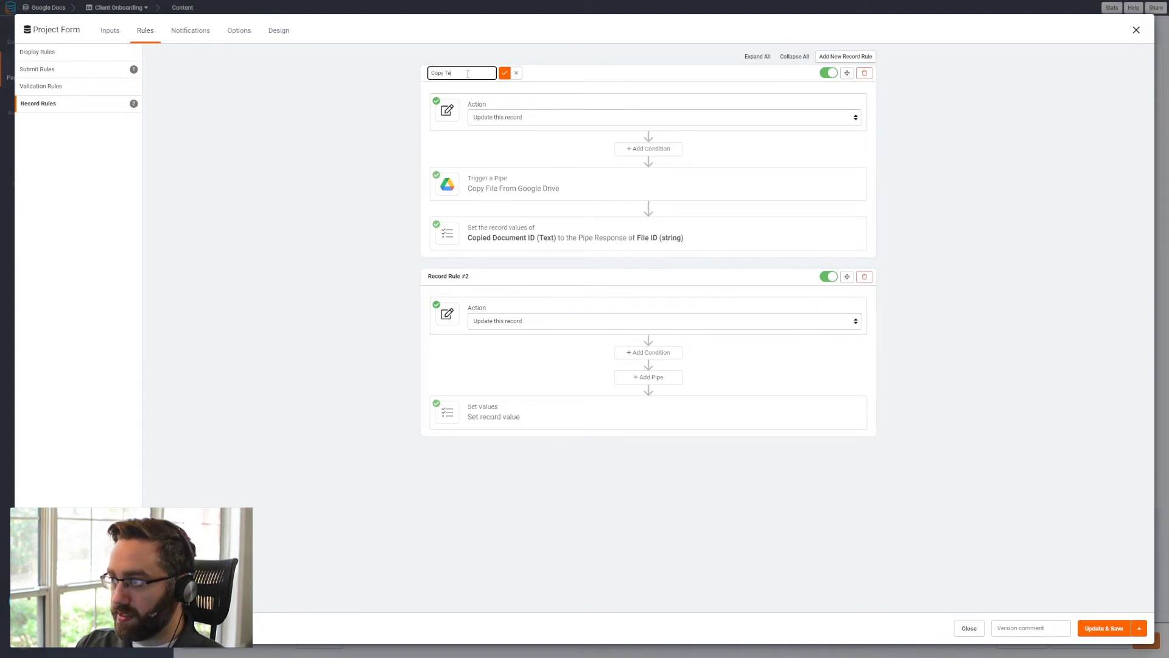
pyautogui.write('opy Template')
pyautogui.click(500, 75)
# - Rename the second record rule as Fill New Template
pyautogui.click(474, 277)
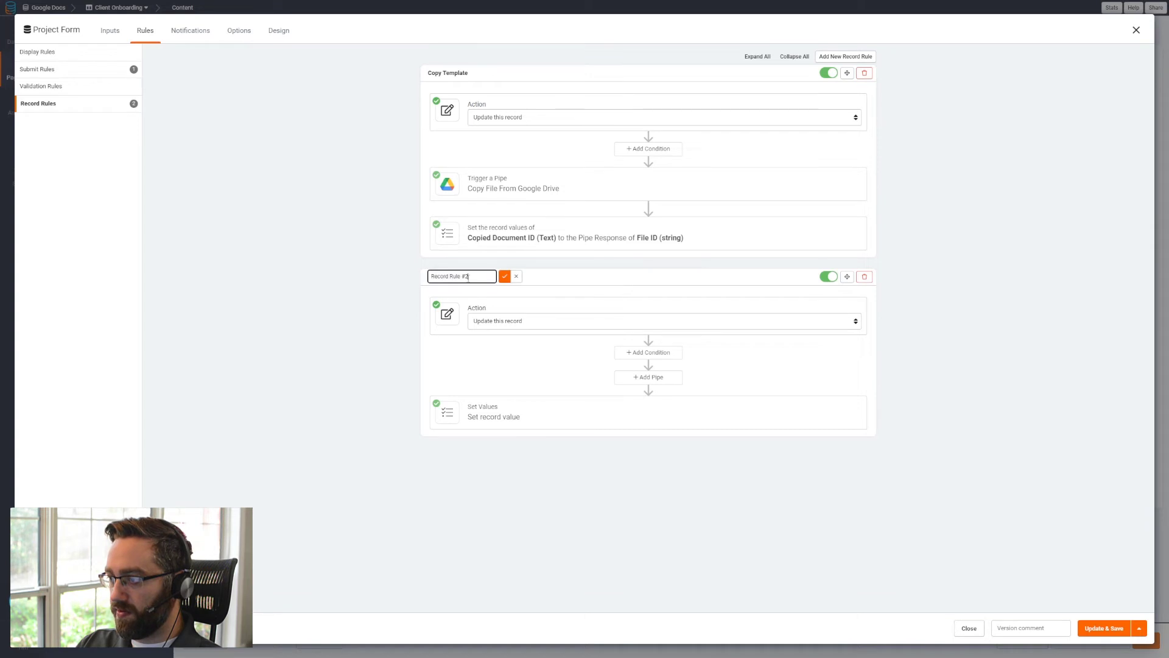
pyautogui.tripleClick(474, 282)
pyautogui.write('Fil')
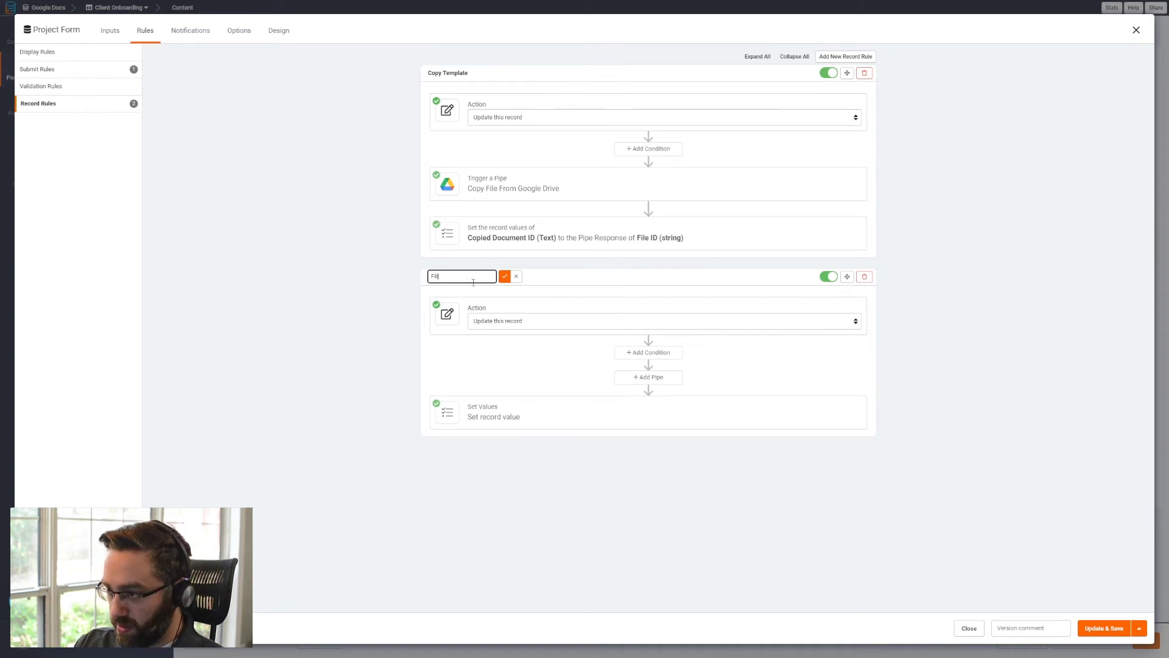
pyautogui.write('l New TGa')
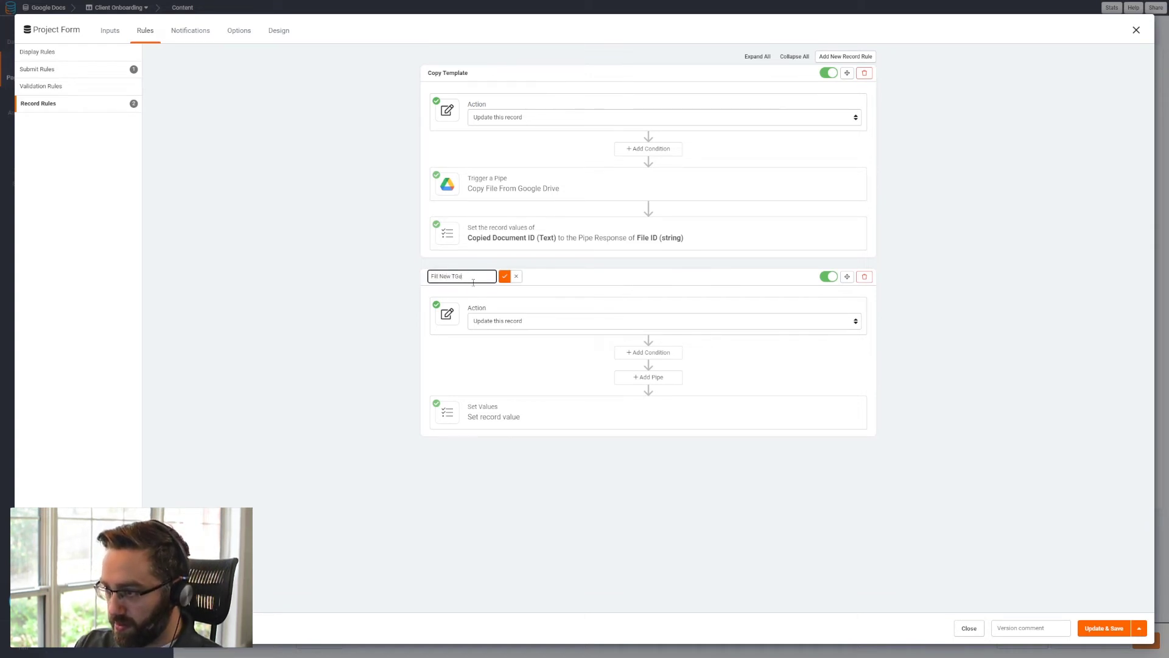
pyautogui.click(505, 278)
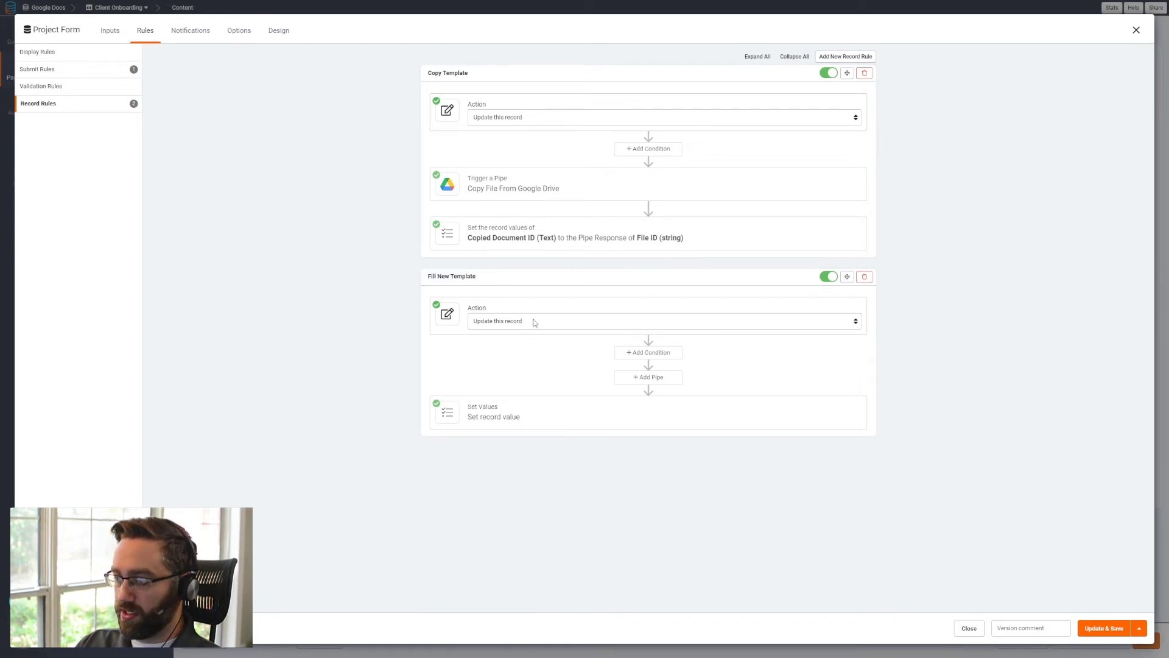
# - Add the Google Docs pipe to the Fill New Template rule with the Find and Replace - Multiple method
pyautogui.click(644, 378)
pyautogui.click(467, 430)
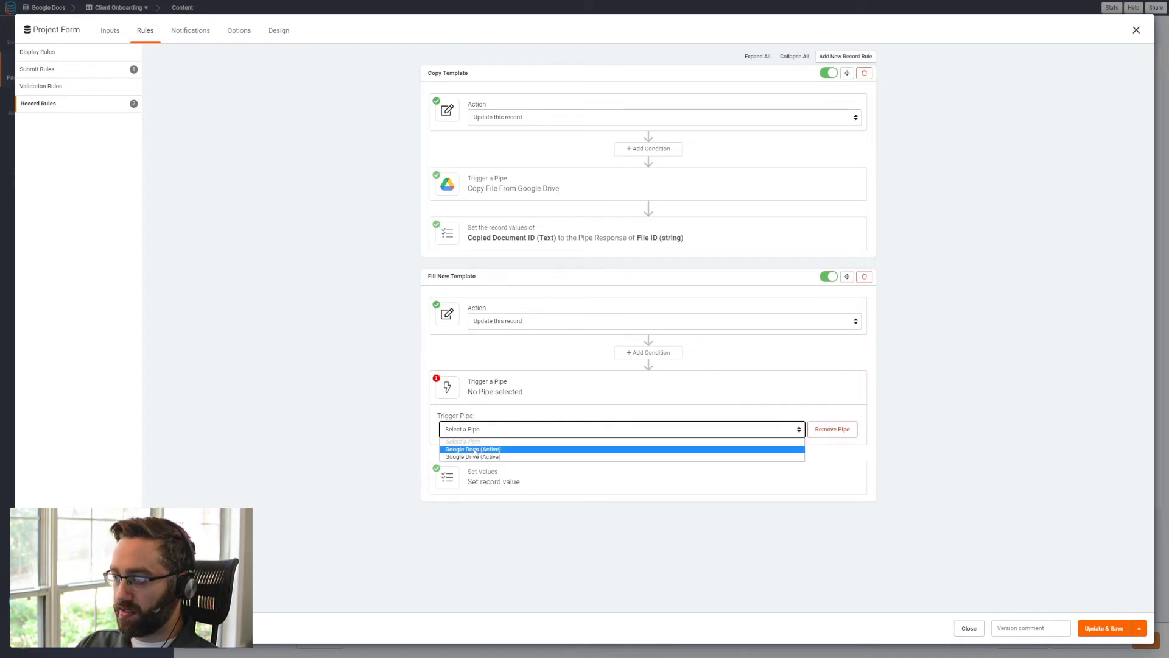
pyautogui.click(494, 449)
pyautogui.click(666, 430)
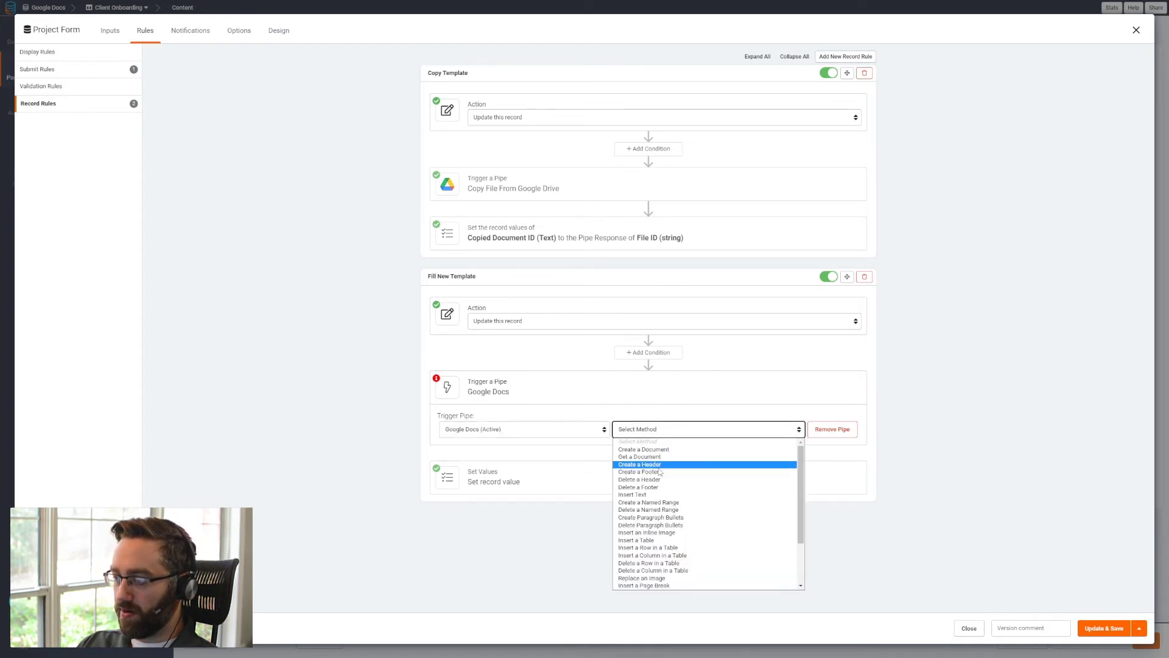
pyautogui.scroll(-3, 670, 487)
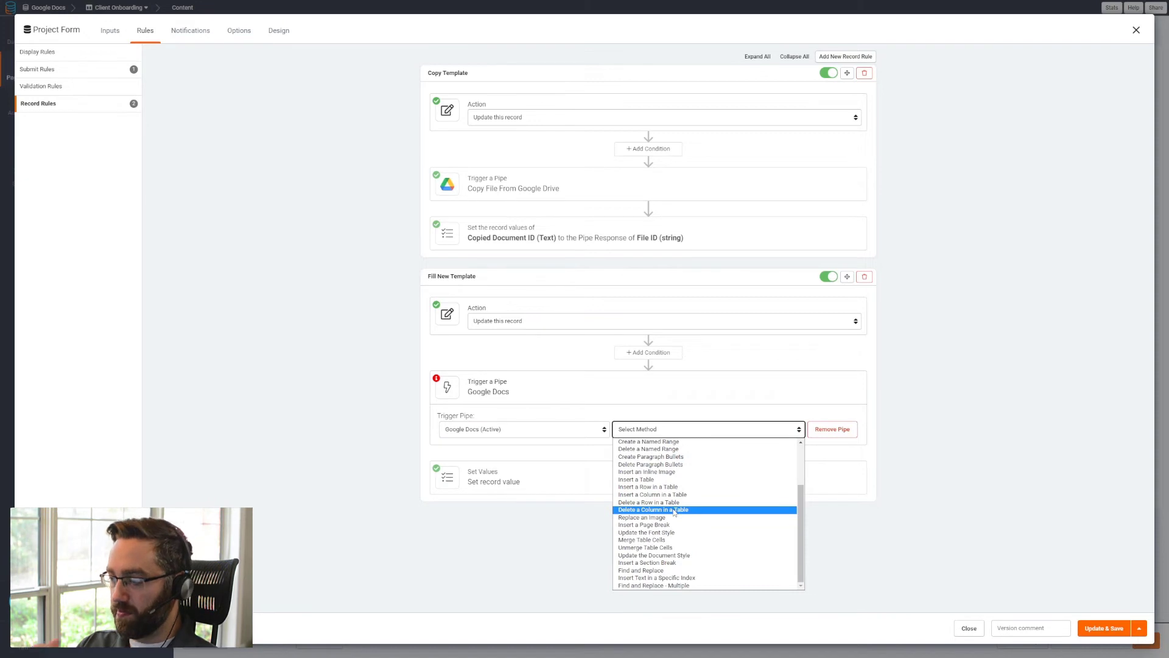
pyautogui.press('Escape')
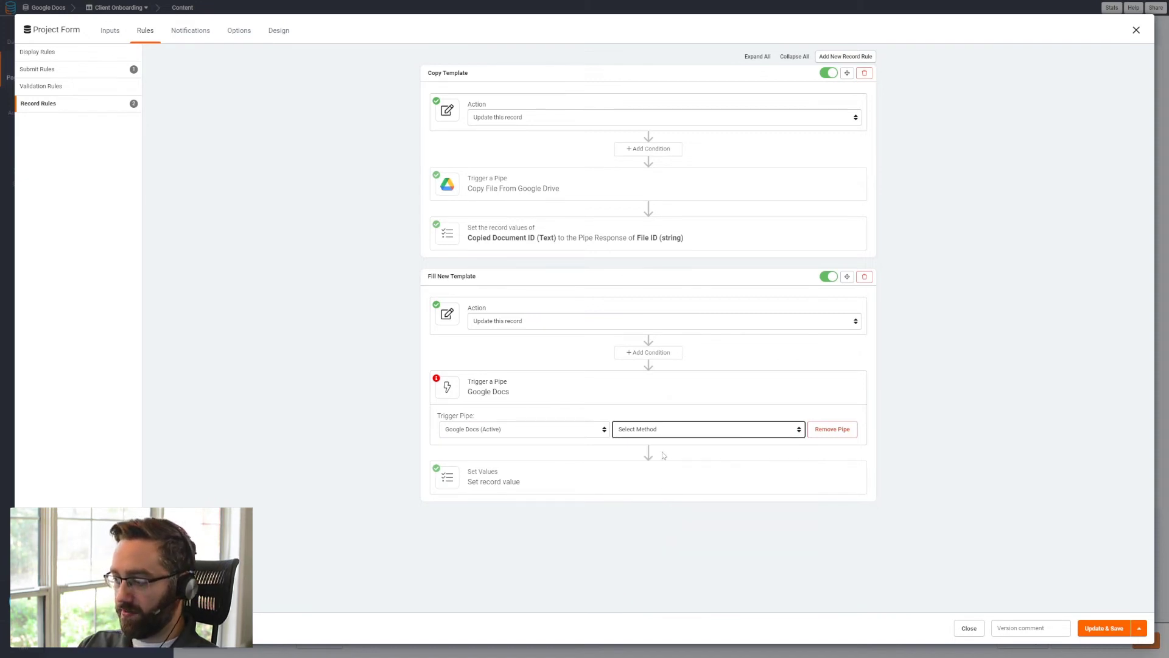
pyautogui.click(670, 430)
pyautogui.scroll(-3, 662, 581)
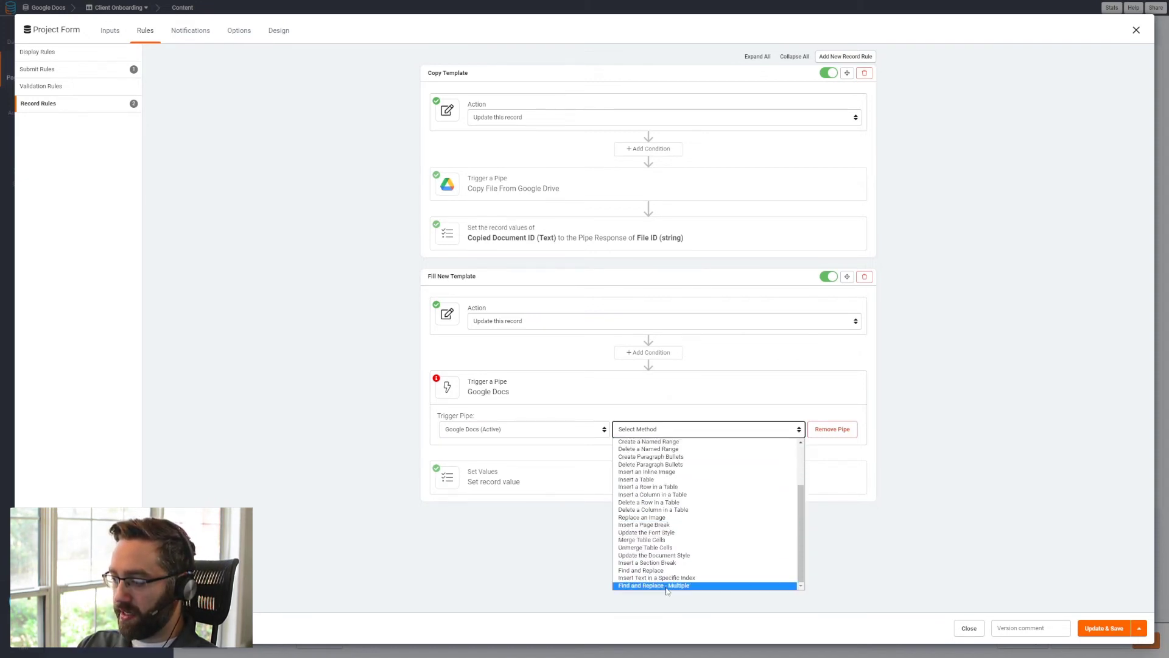
pyautogui.click(663, 585)
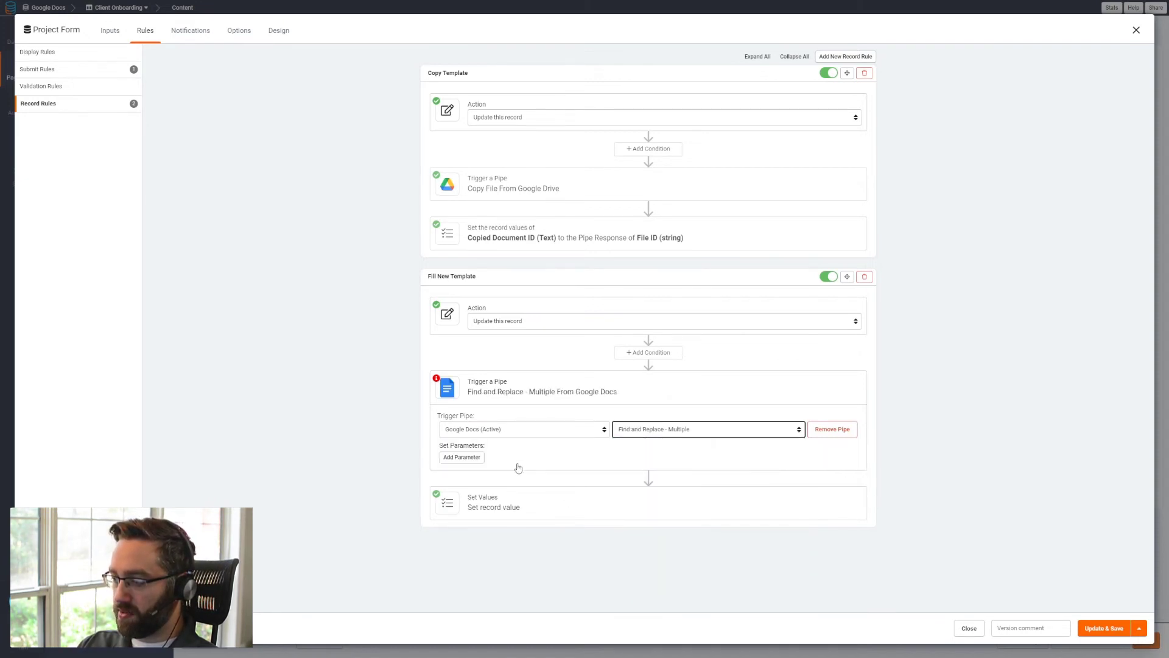
# - Add a Document ID parameter to the Find and Replace - Multiple pipe and set it to the record value Copied Document ID
pyautogui.click(464, 458)
pyautogui.click(480, 463)
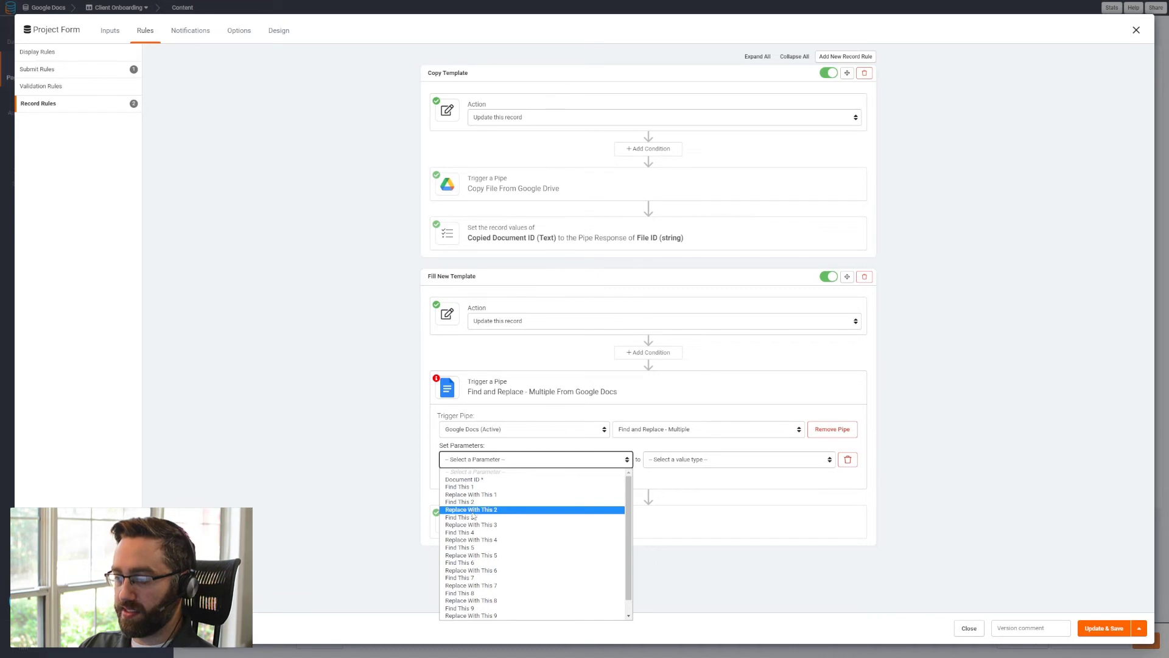
pyautogui.scroll(-1, 484, 527)
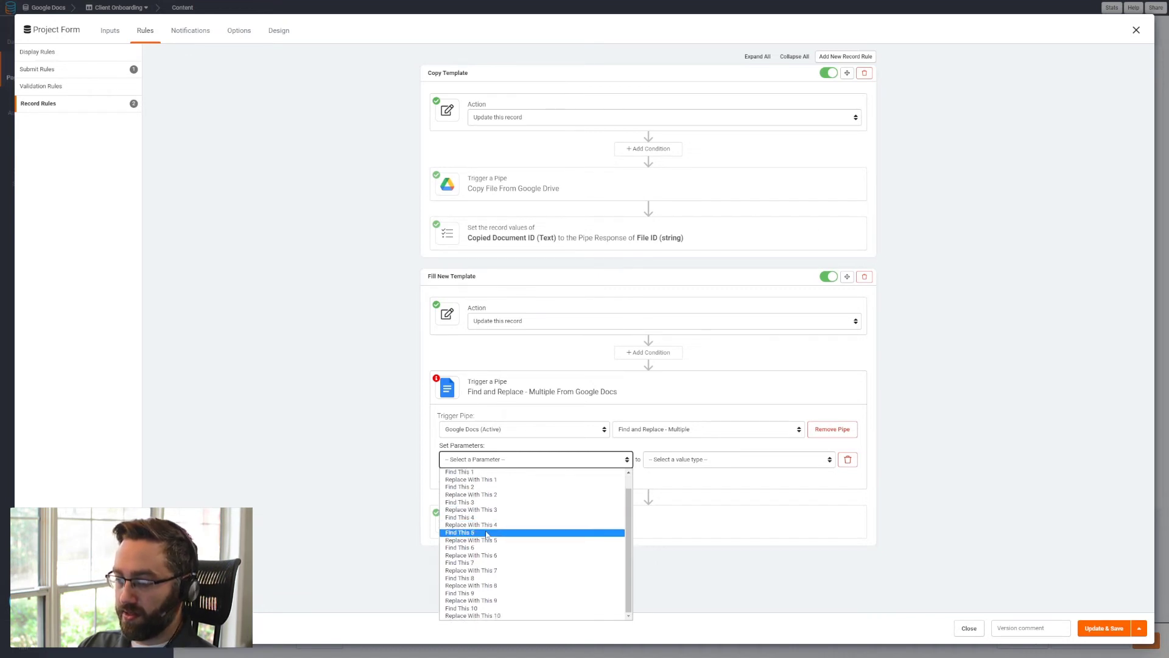
pyautogui.scroll(1, 494, 500)
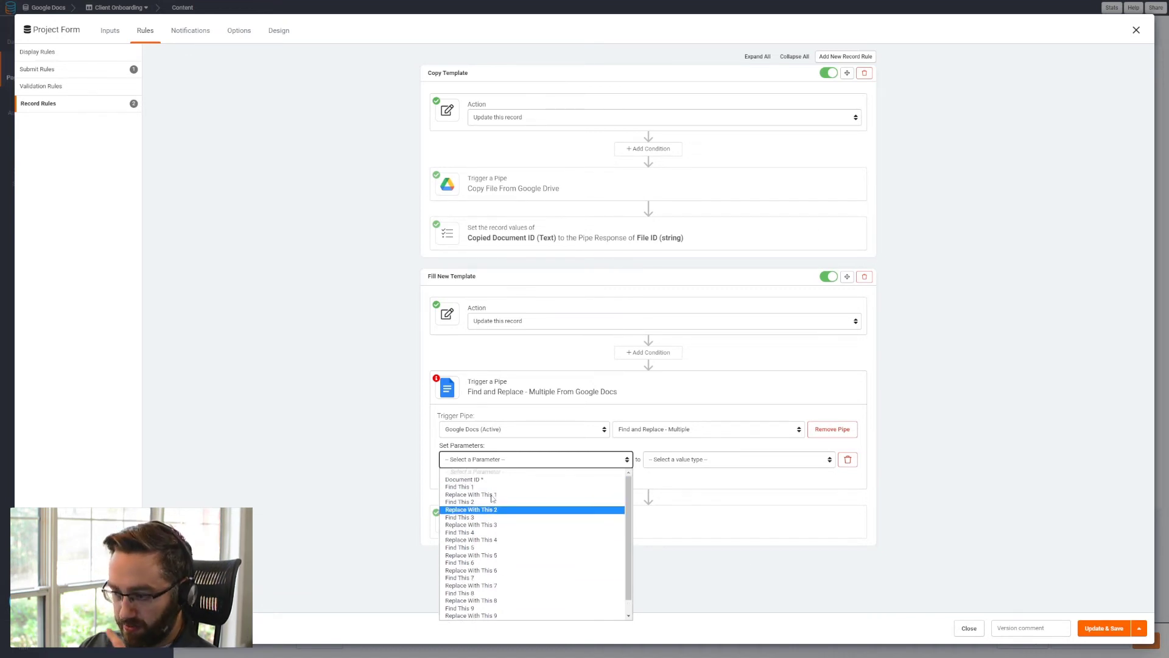
pyautogui.click(483, 481)
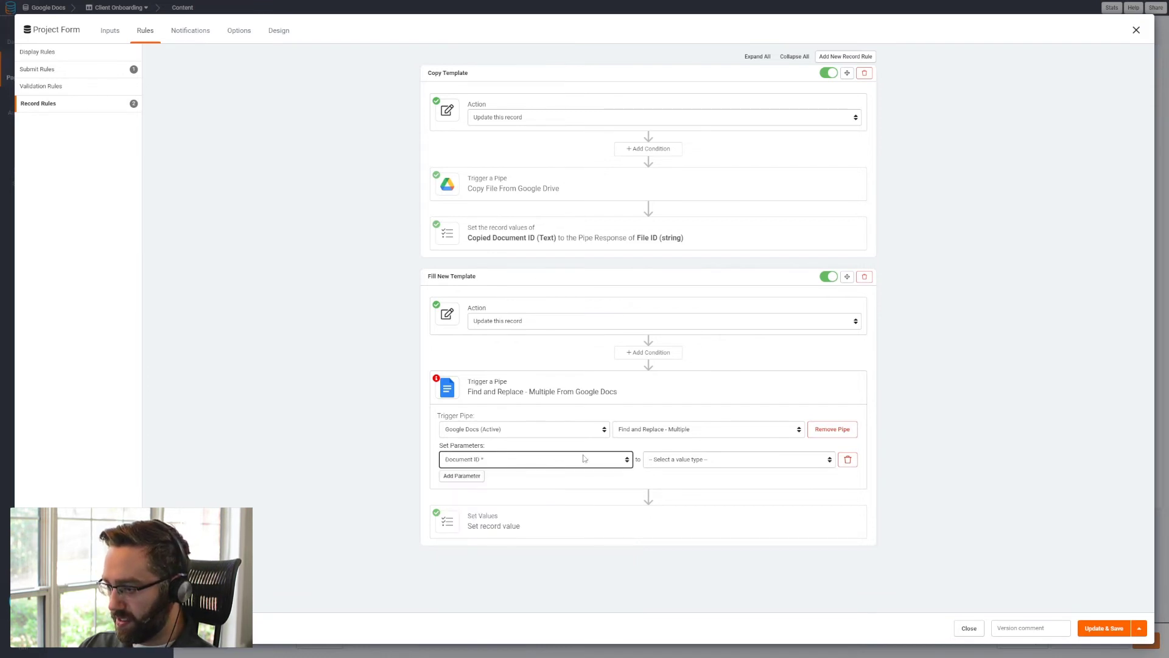
pyautogui.click(670, 462)
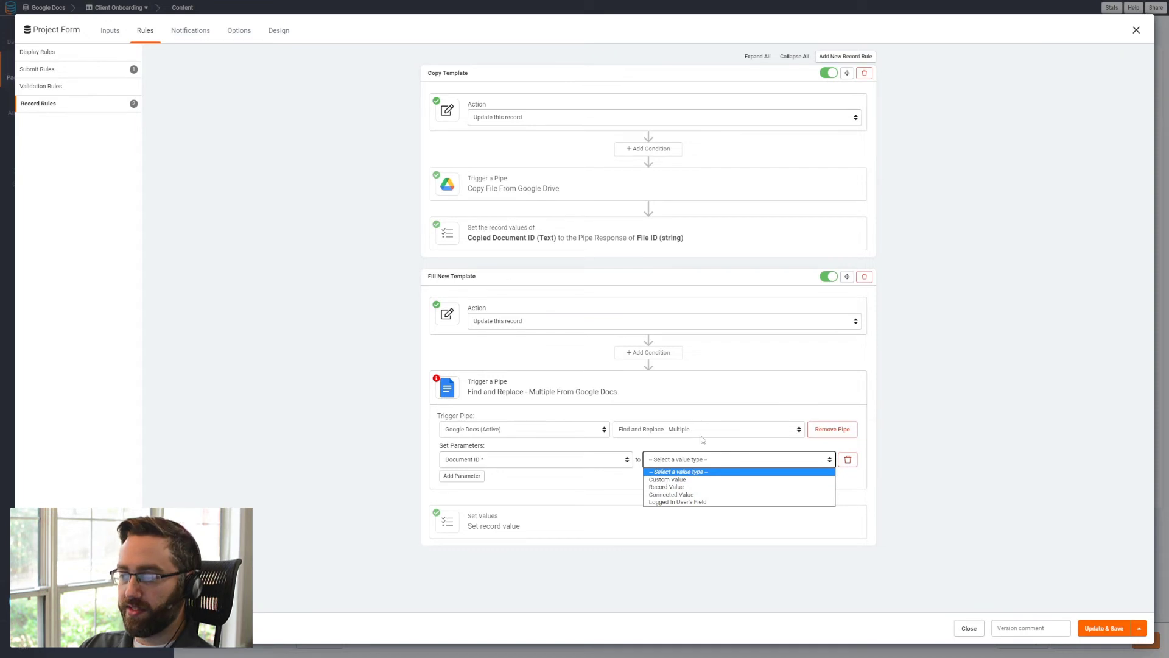
pyautogui.click(670, 487)
pyautogui.click(713, 460)
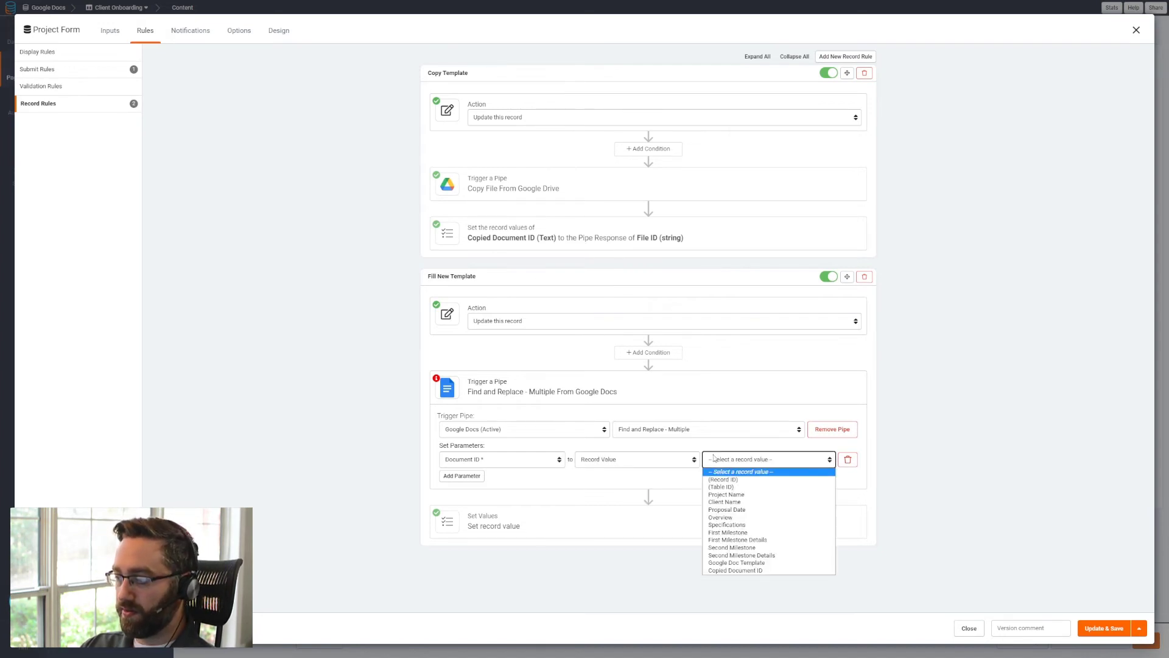
pyautogui.click(730, 568)
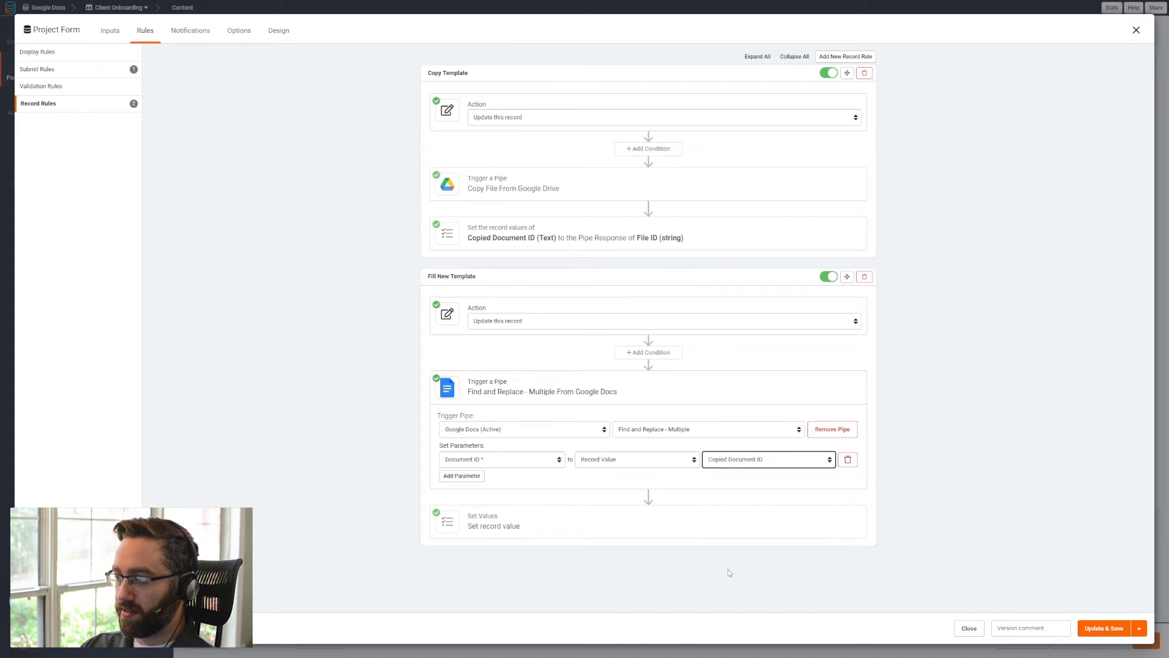
pyautogui.click(575, 241)
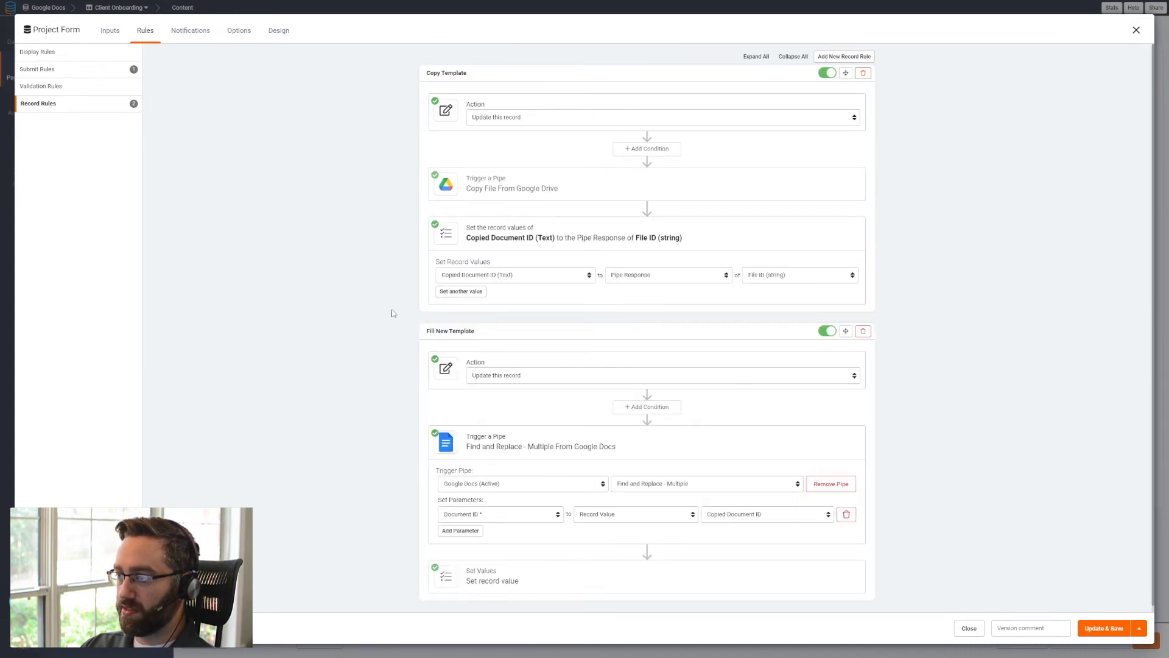
pyautogui.click(579, 224)
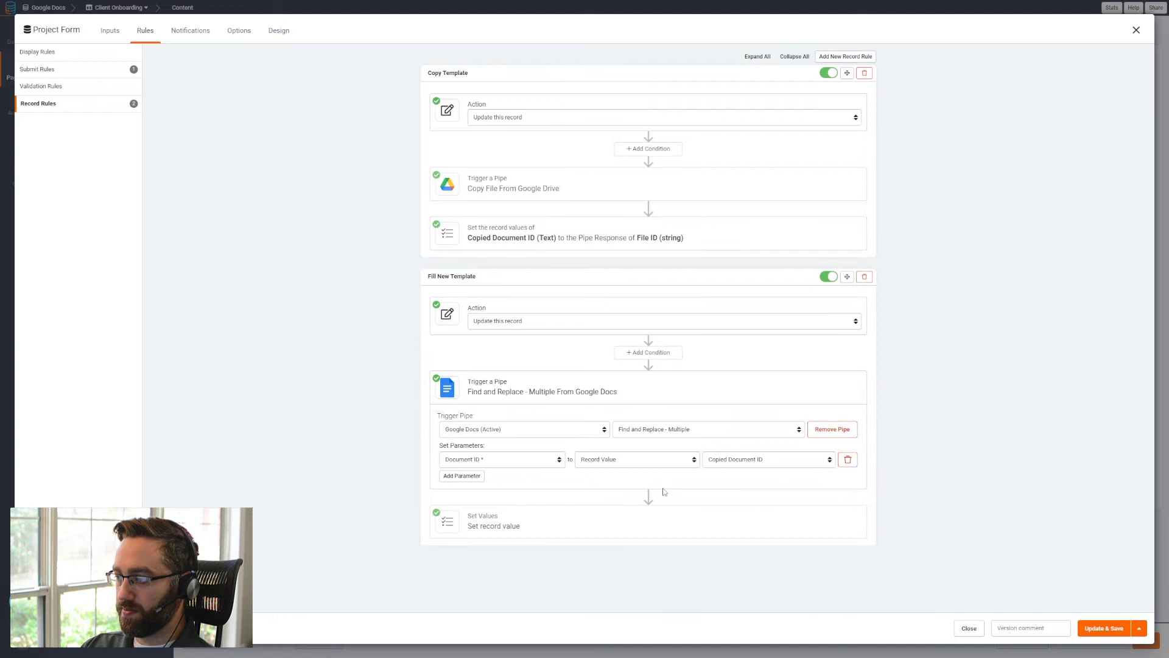
# - Add a Find This 1 parameter to the Google Docs pipe and set it to the custom value project_name
pyautogui.click(460, 476)
pyautogui.click(494, 478)
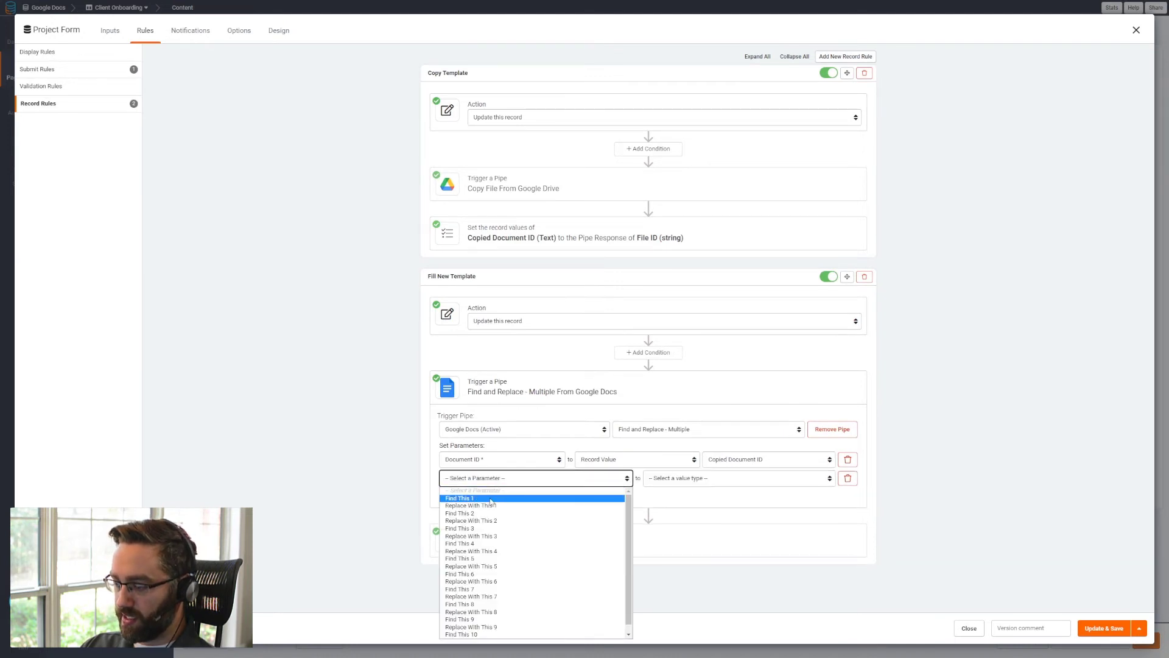
pyautogui.click(493, 498)
pyautogui.click(671, 484)
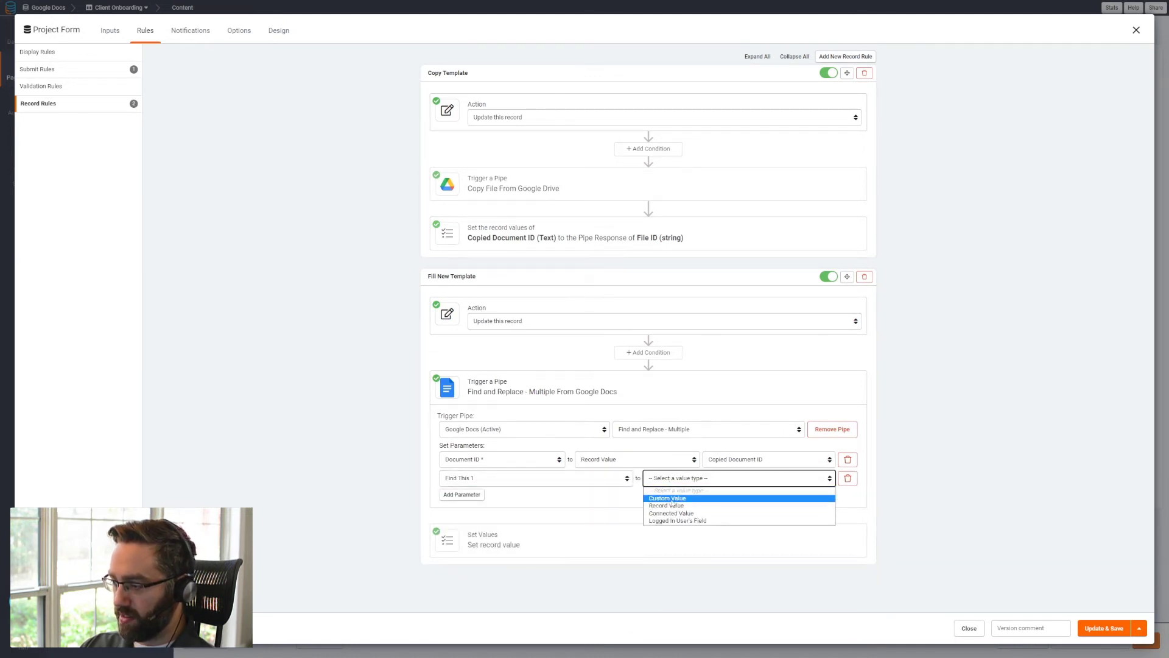
pyautogui.click(675, 506)
pyautogui.click(725, 480)
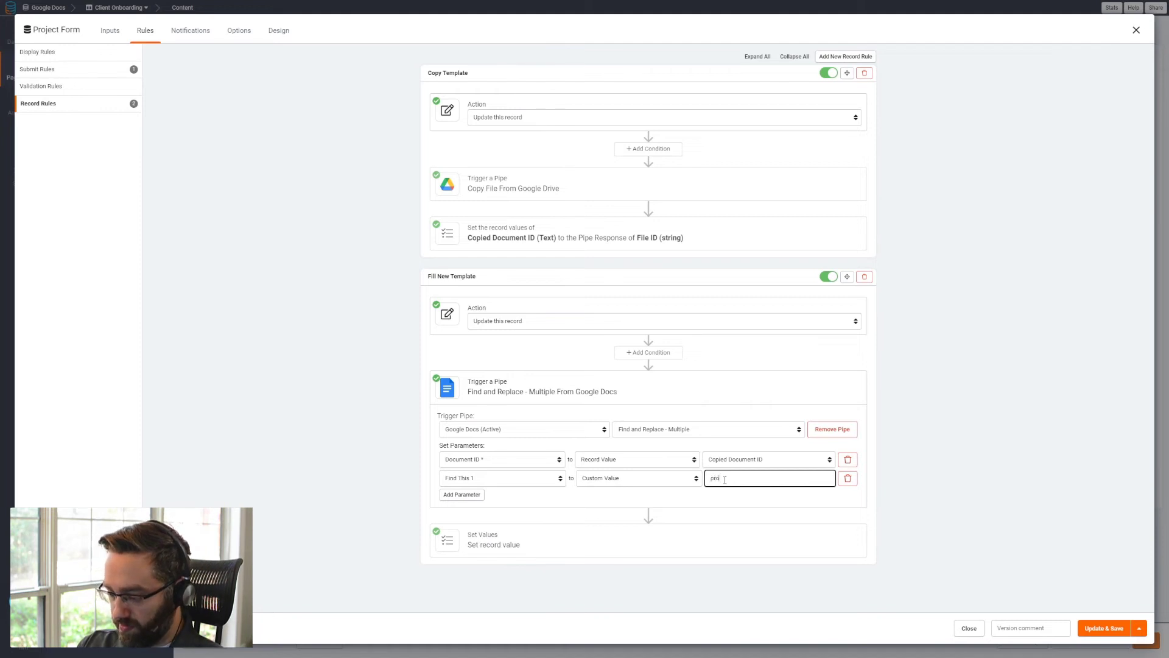
pyautogui.write('project_name')
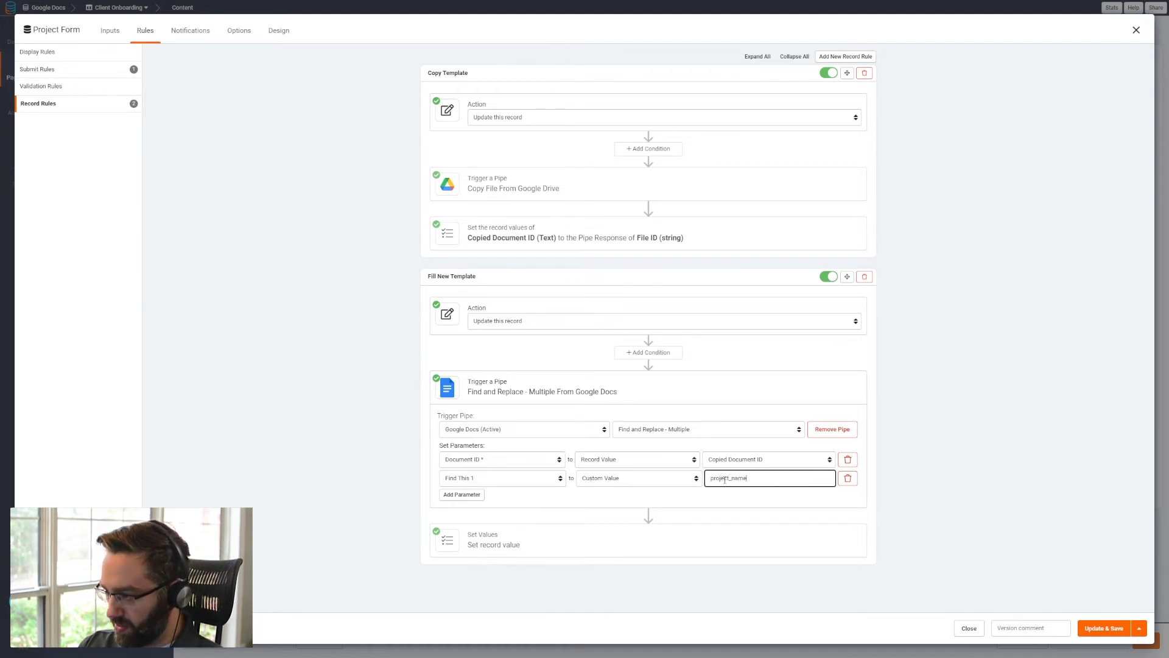
# - Add a Replace With This 1 parameter to the Google Docs pipe and set it to the record value Project Name
pyautogui.click(456, 495)
pyautogui.click(473, 497)
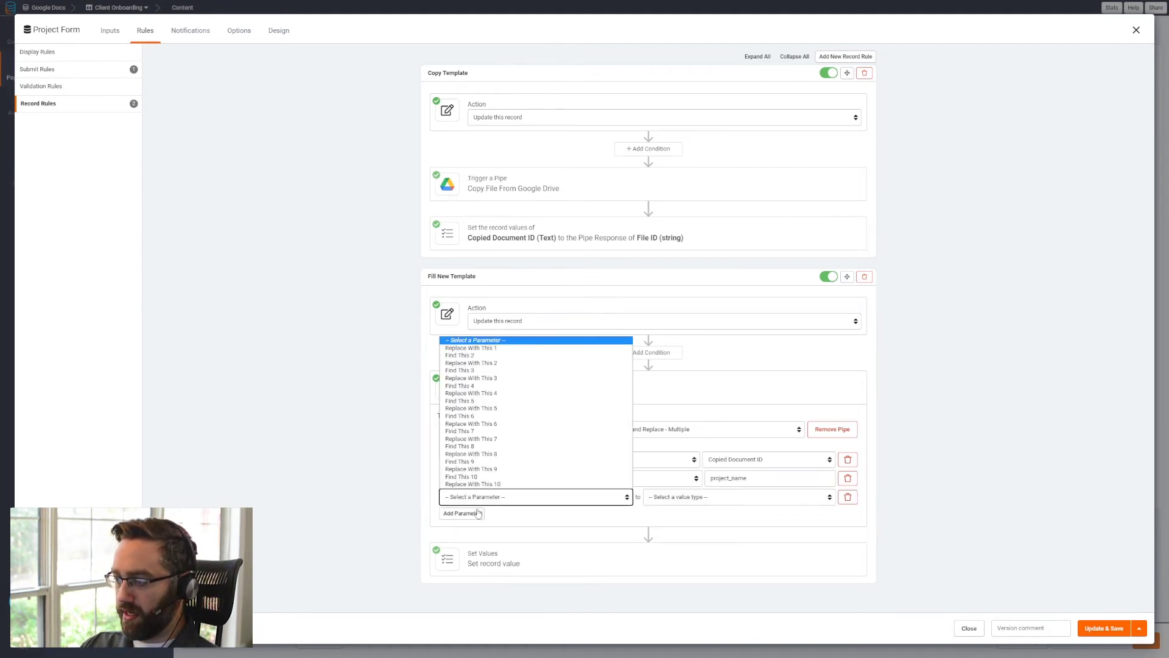
pyautogui.click(470, 348)
pyautogui.click(687, 497)
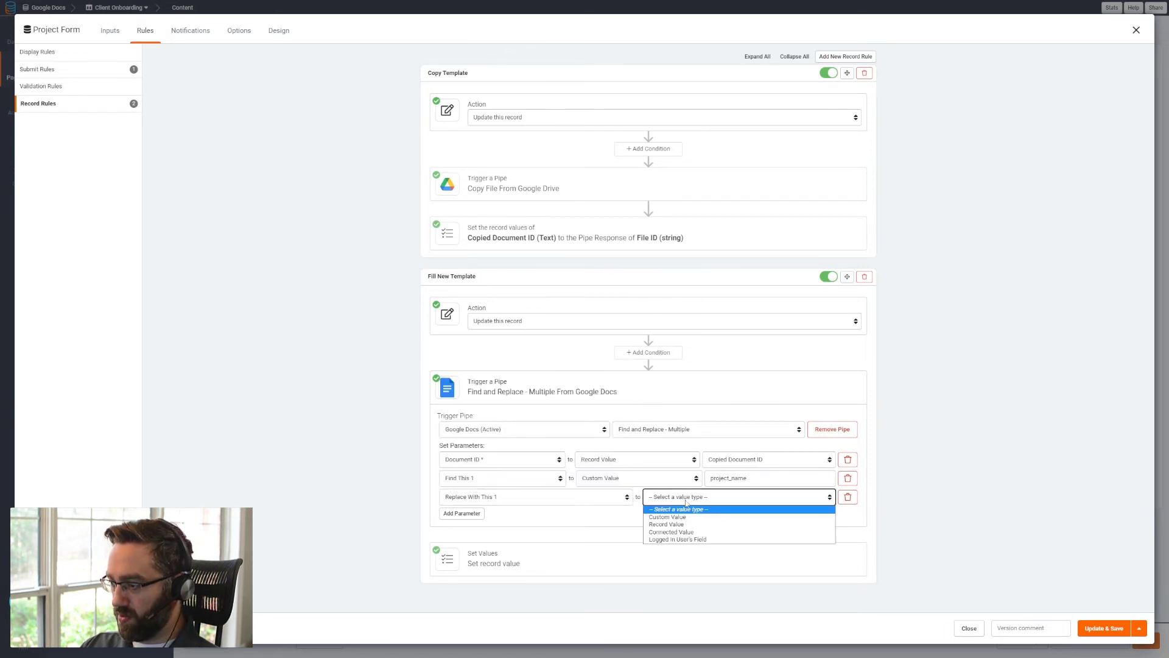
pyautogui.click(667, 525)
pyautogui.click(722, 497)
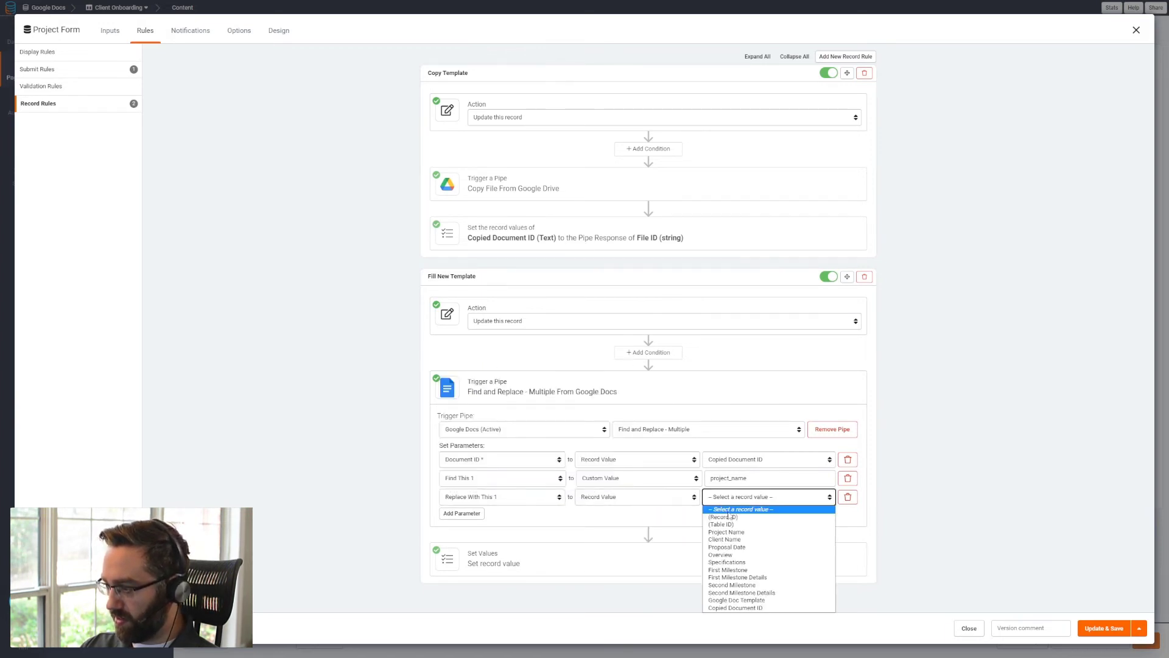
pyautogui.click(734, 533)
# - Set Copied Document ID in the Fill New Template rule to the pipe response Document ID (string), and save the form
pyautogui.click(488, 558)
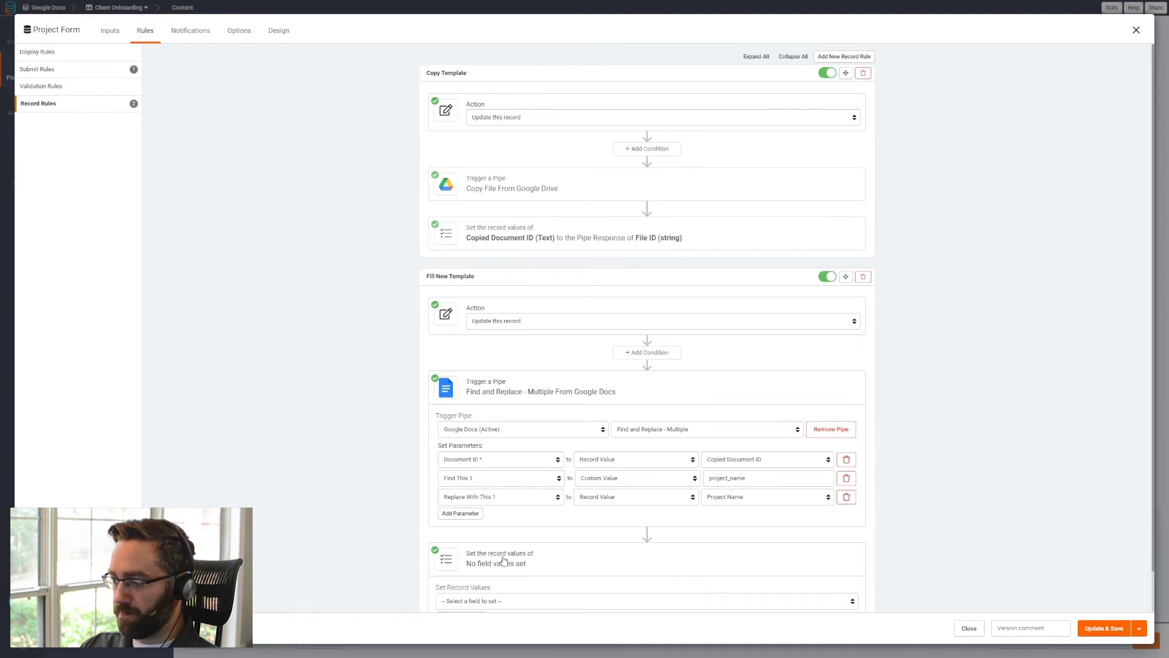
pyautogui.click(491, 556)
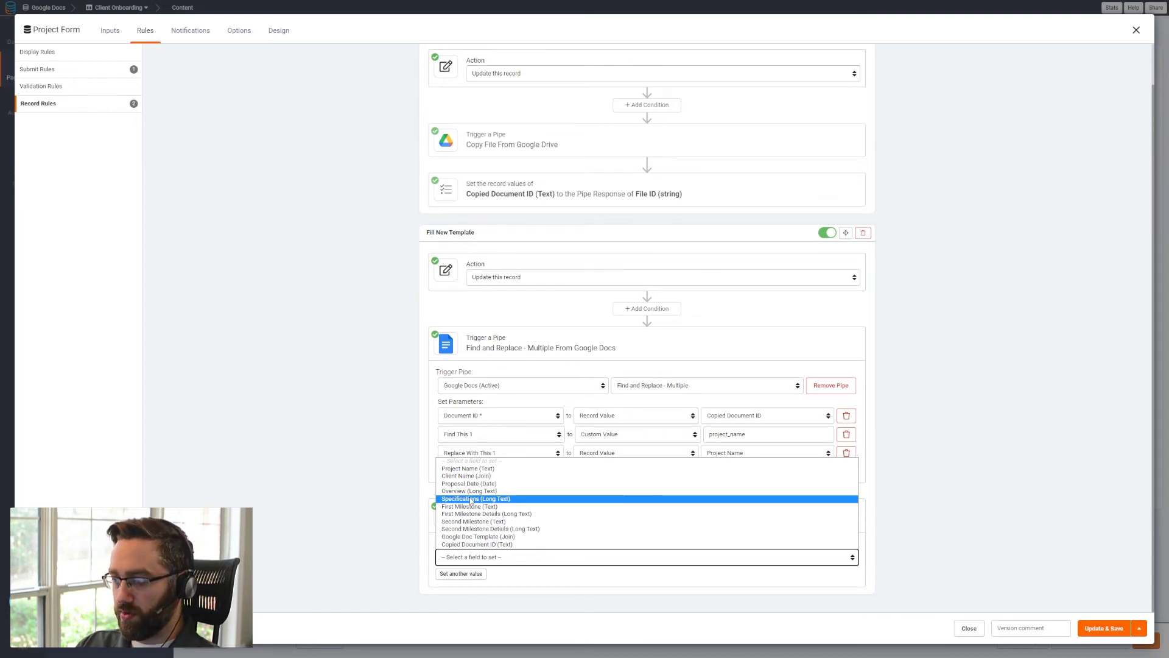
pyautogui.click(480, 545)
pyautogui.click(702, 559)
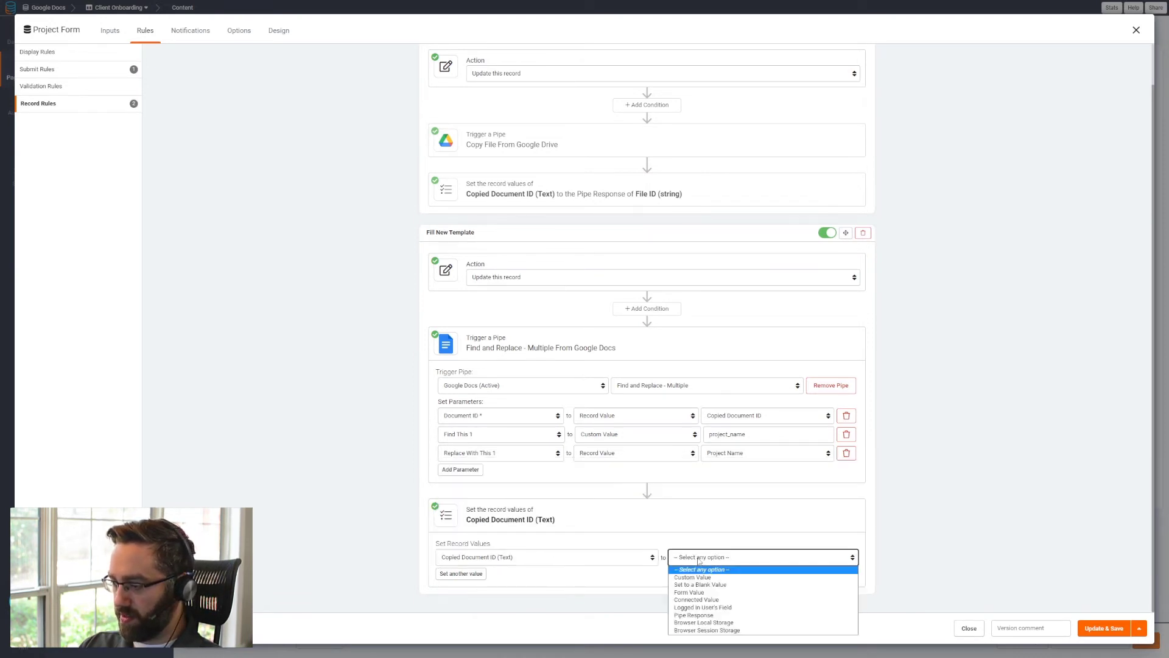
pyautogui.click(704, 615)
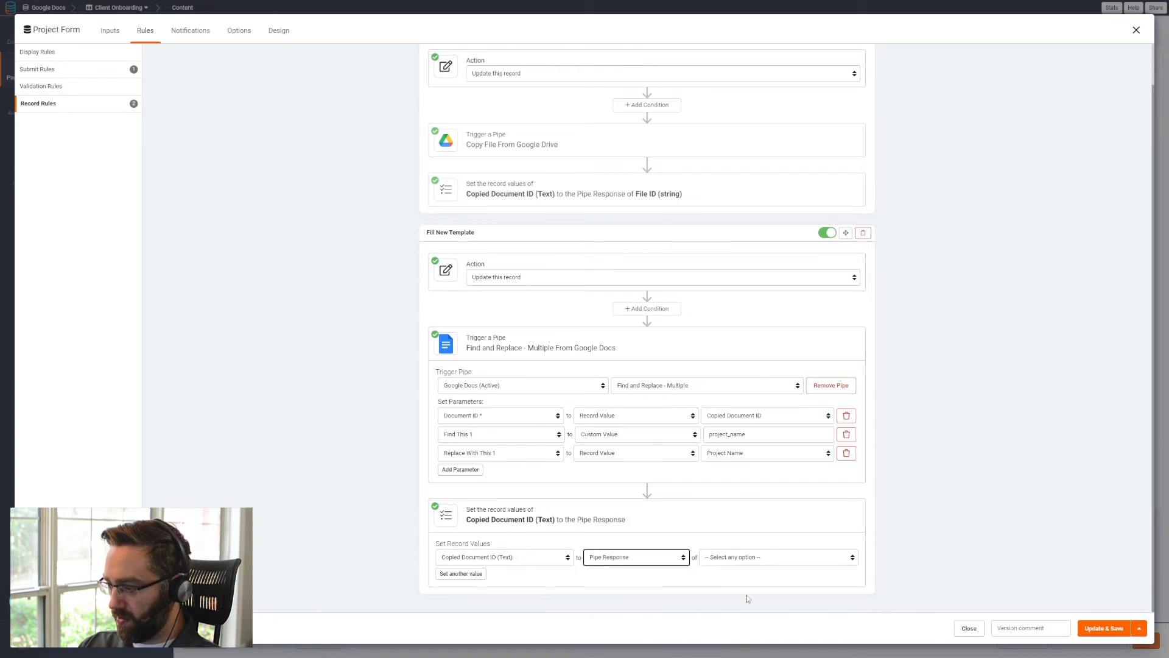
pyautogui.click(744, 558)
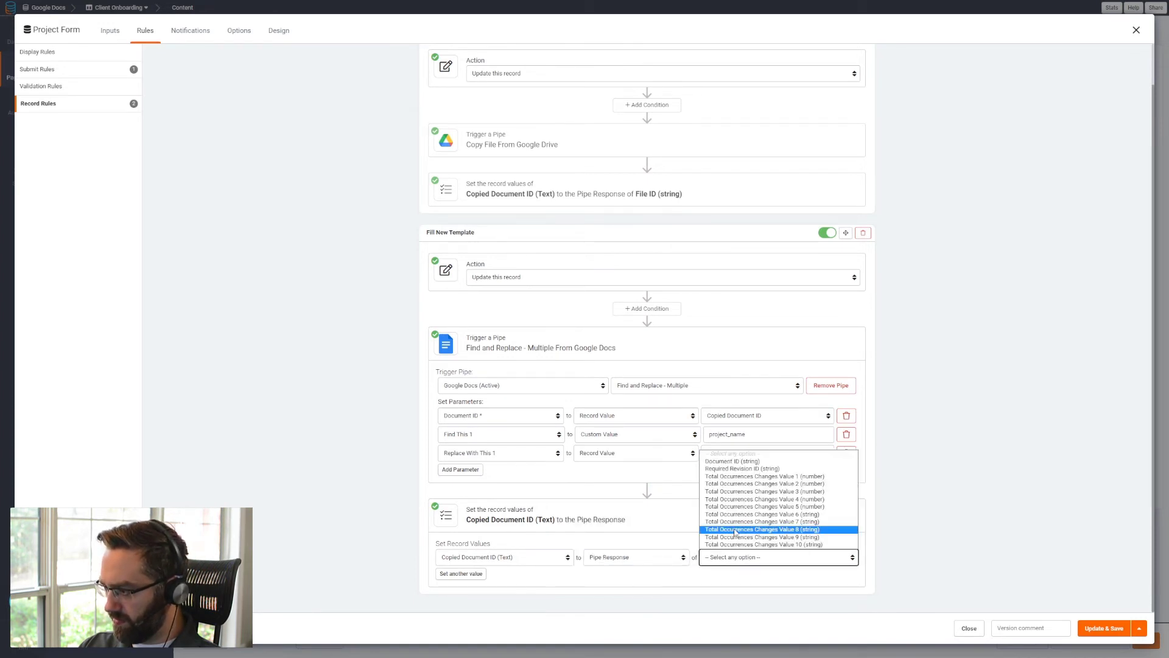
pyautogui.click(741, 461)
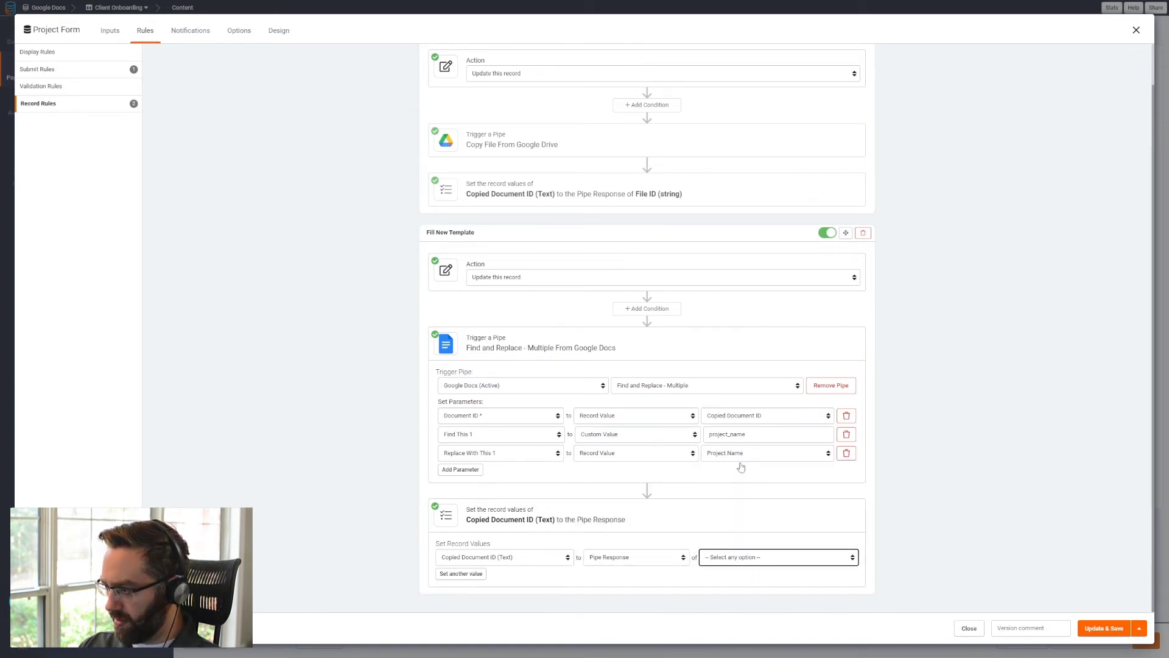
pyautogui.click(821, 560)
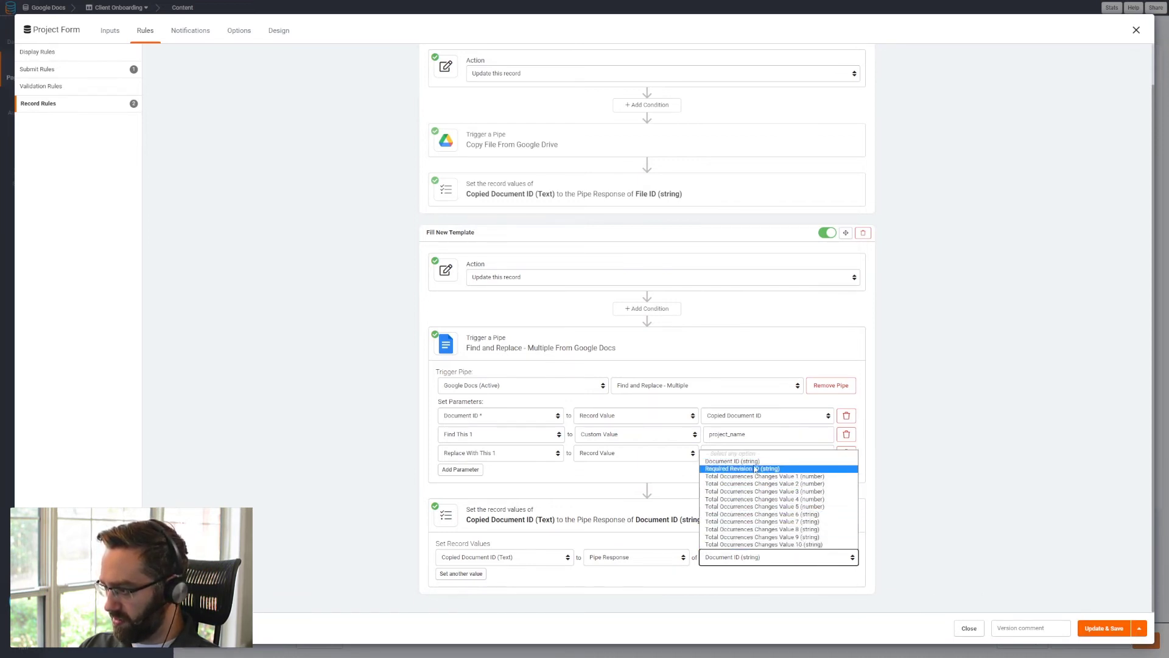
pyautogui.click(733, 461)
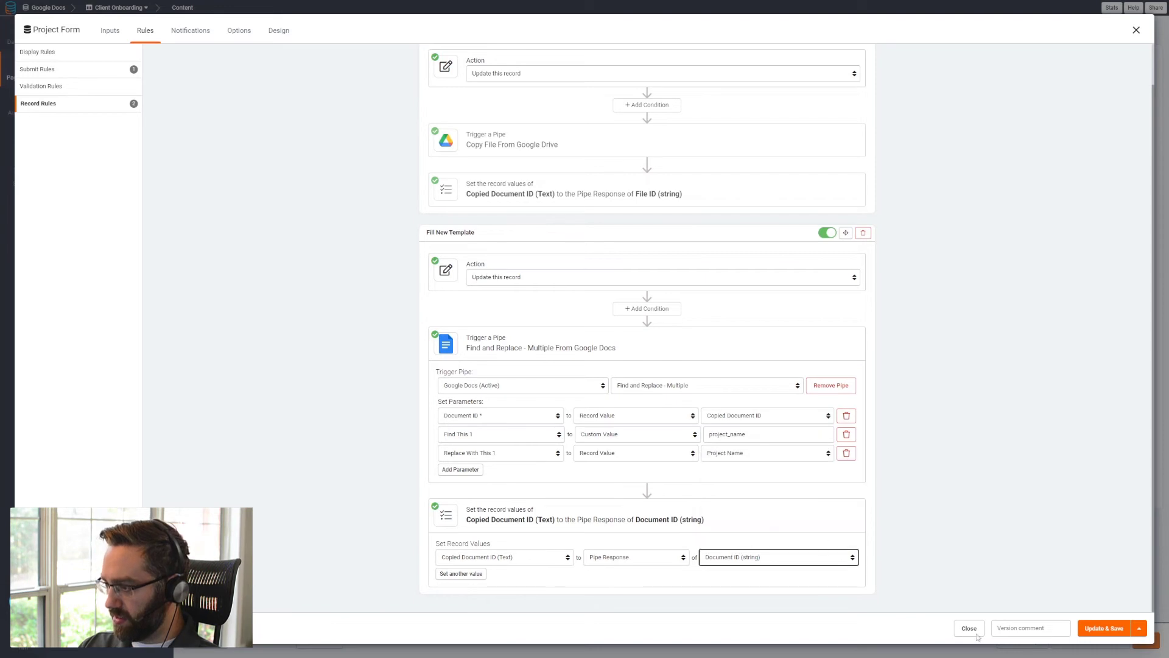
pyautogui.click(1106, 630)
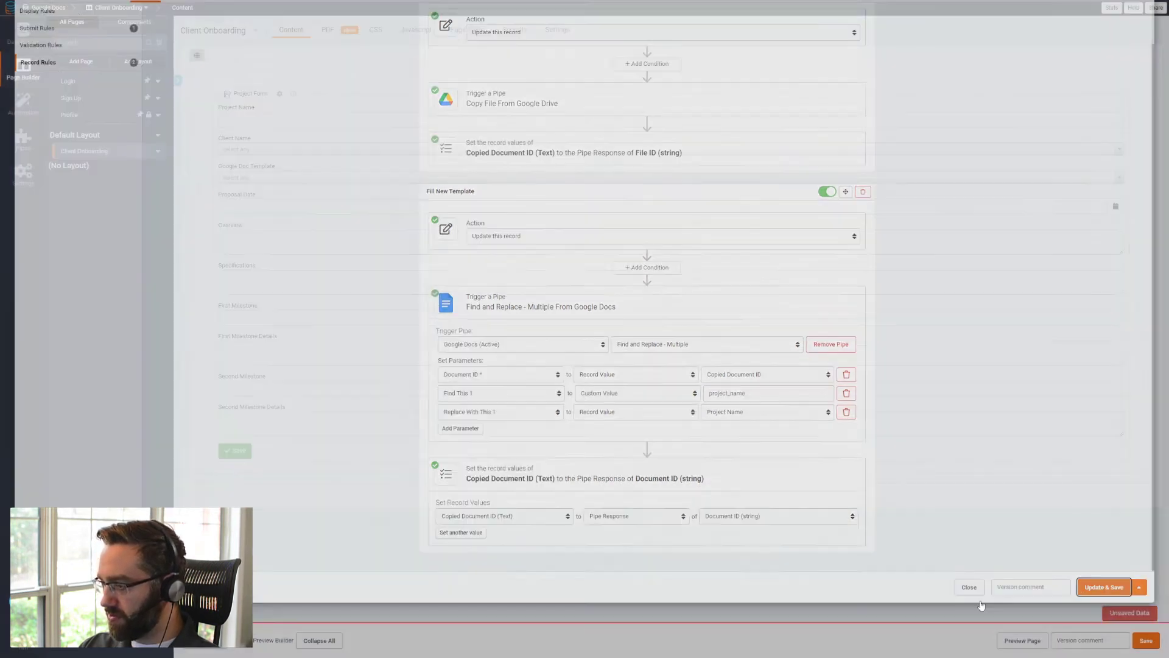
# - Preview the page and submit the form with project name Test Project and the Simple Project Proposal template
pyautogui.click(1012, 643)
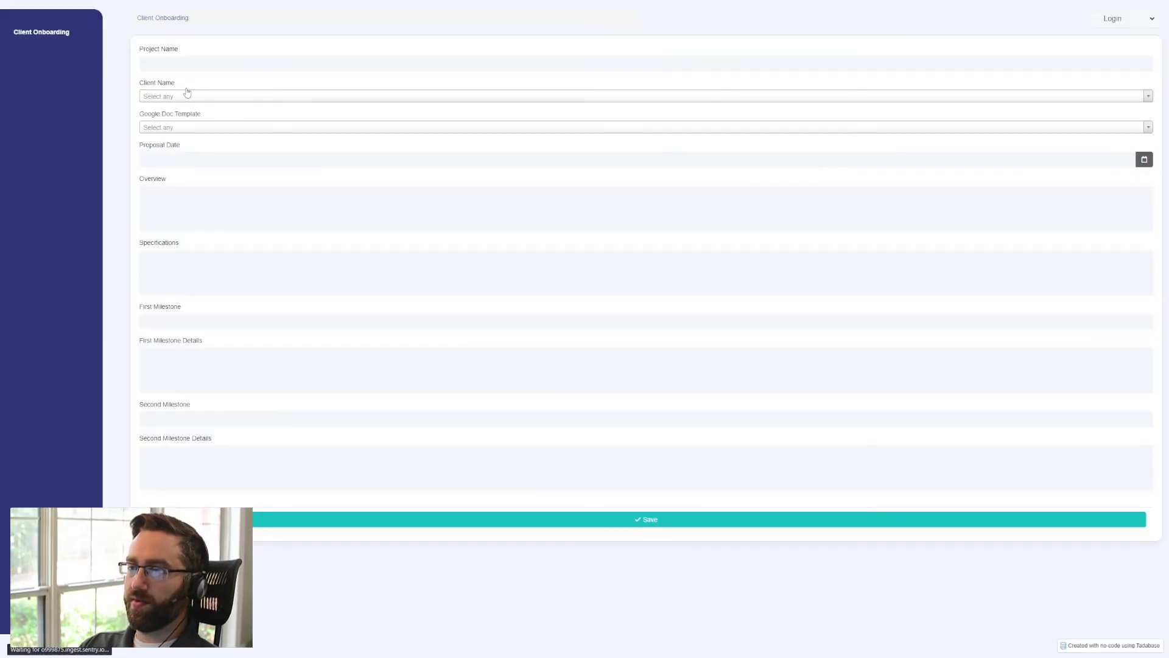
pyautogui.click(186, 68)
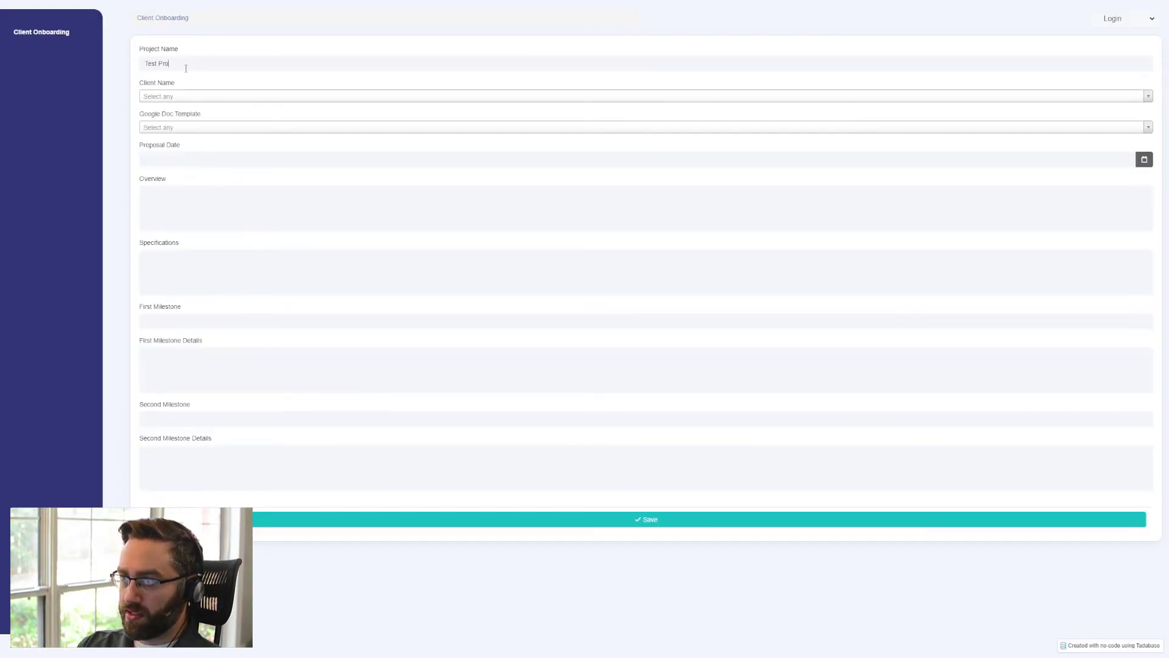
pyautogui.click(160, 130)
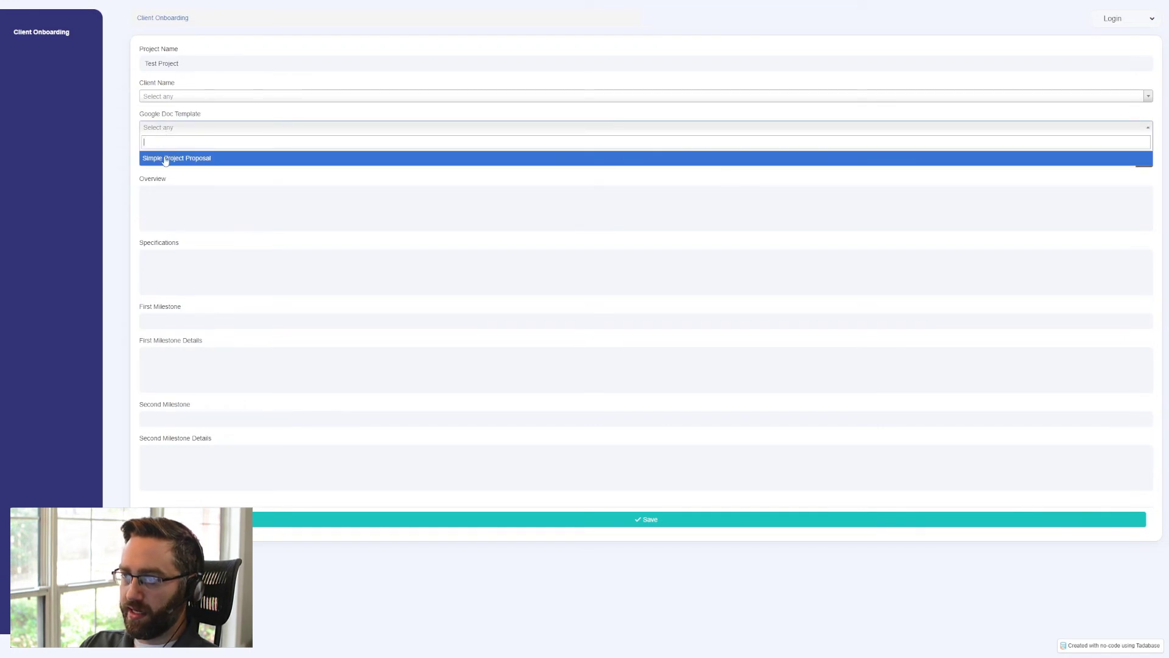
pyautogui.click(165, 159)
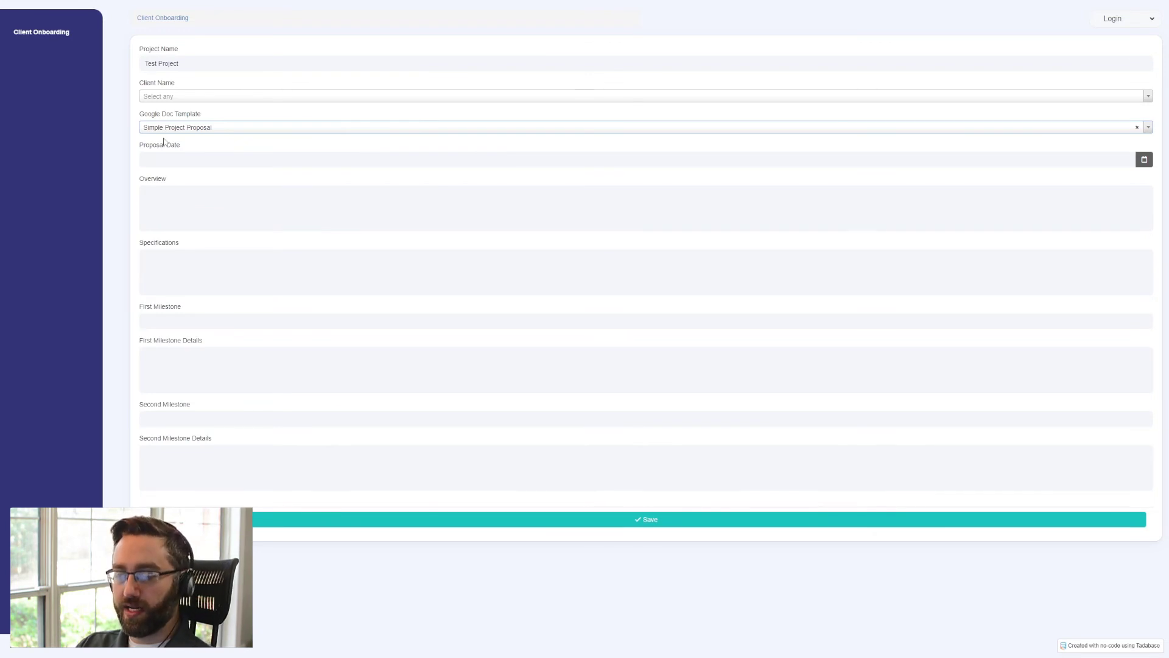
pyautogui.click(303, 528)
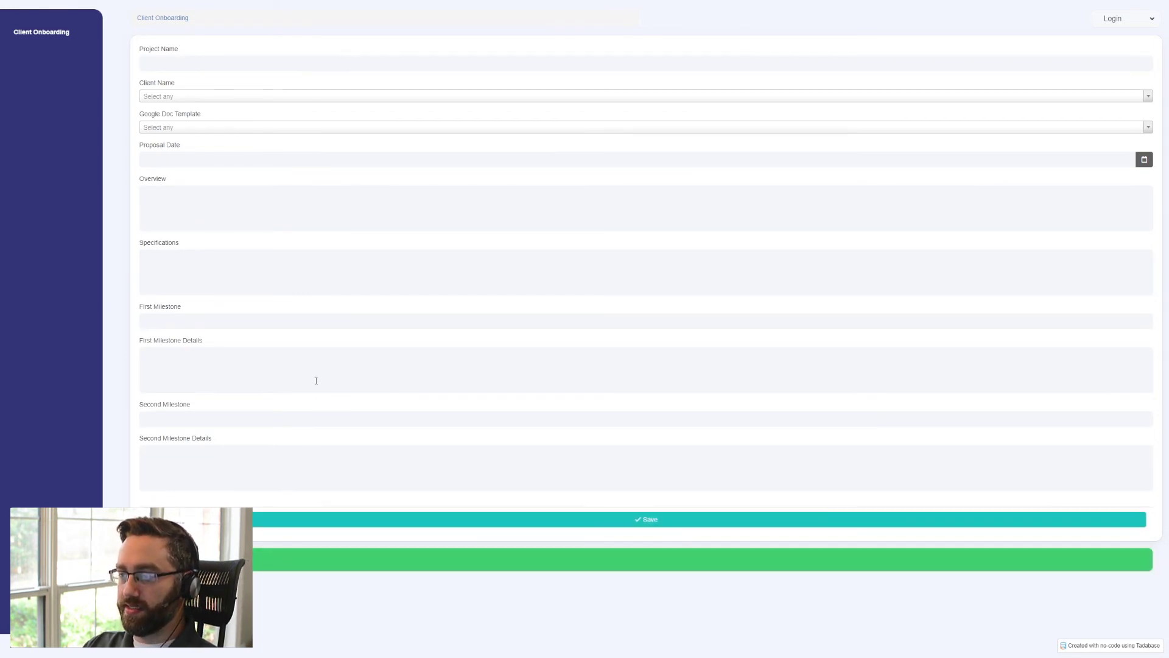
# - Switch to Google Docs and open the Test Project document to check its project title
pyautogui.hotkey('ctrl', 'Tab')
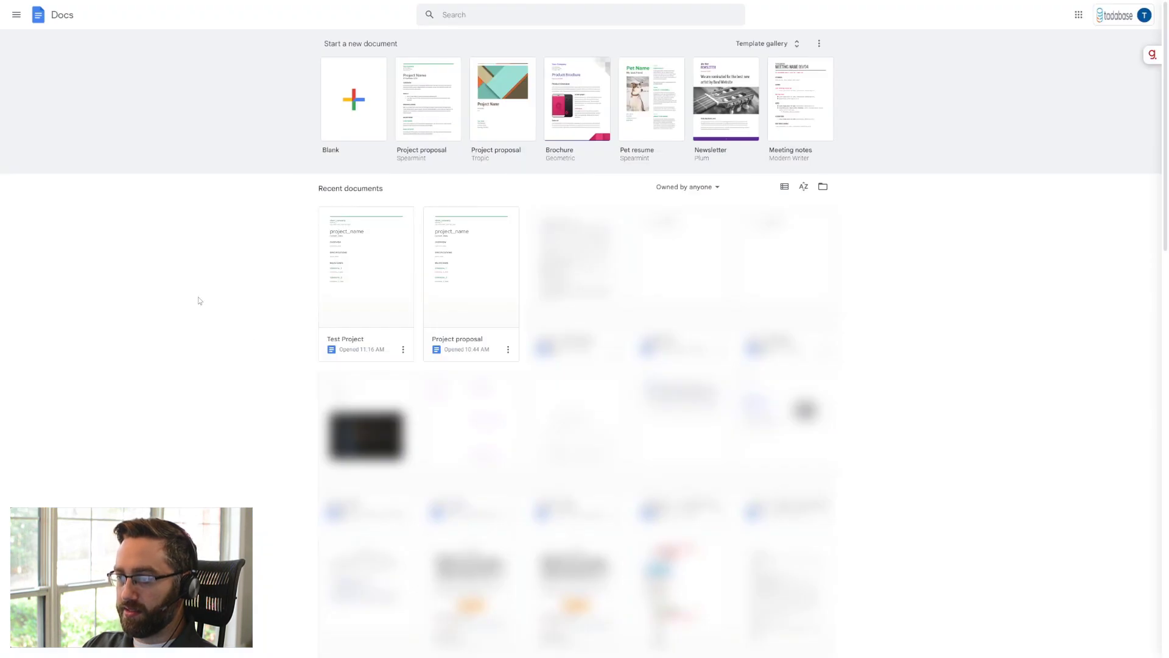
pyautogui.click(364, 323)
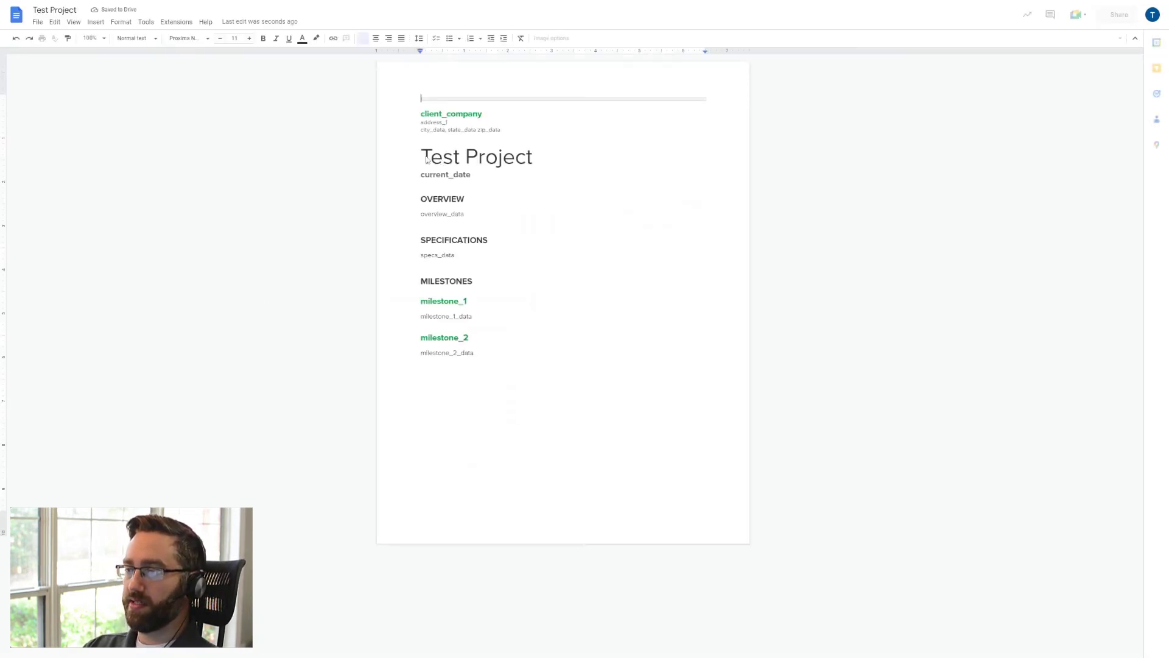
pyautogui.tripleClick(441, 160)
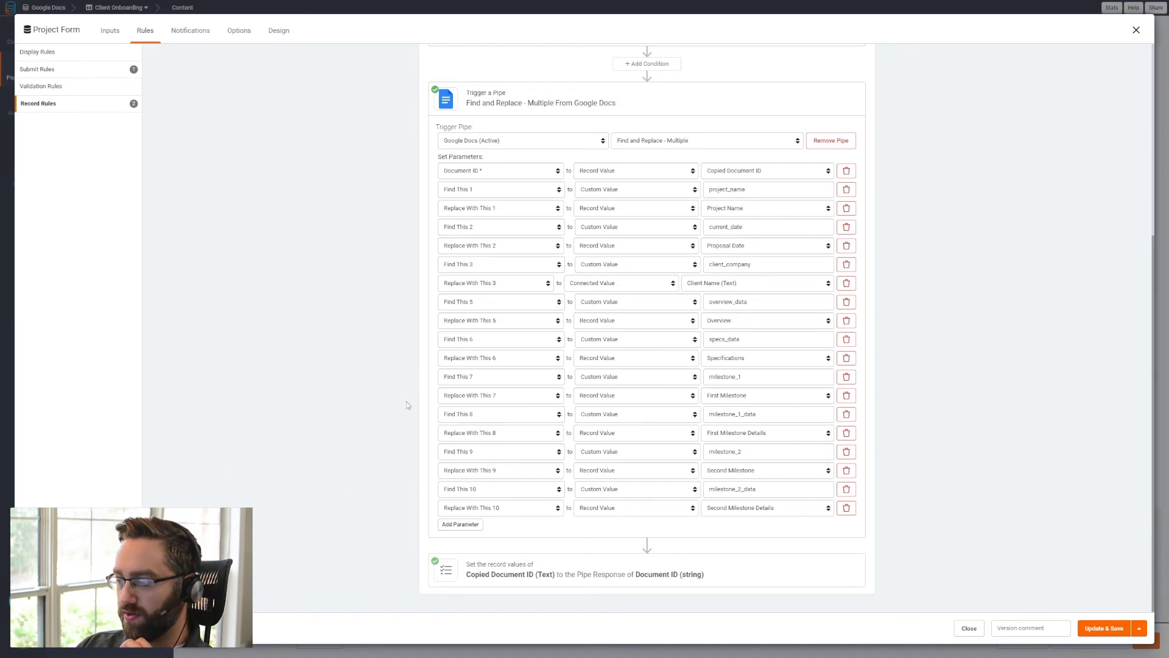
# - Expand the Copy Template rule's record values and remove the Proposal Date field from the project form's inputs
pyautogui.scroll(5, 393, 423)
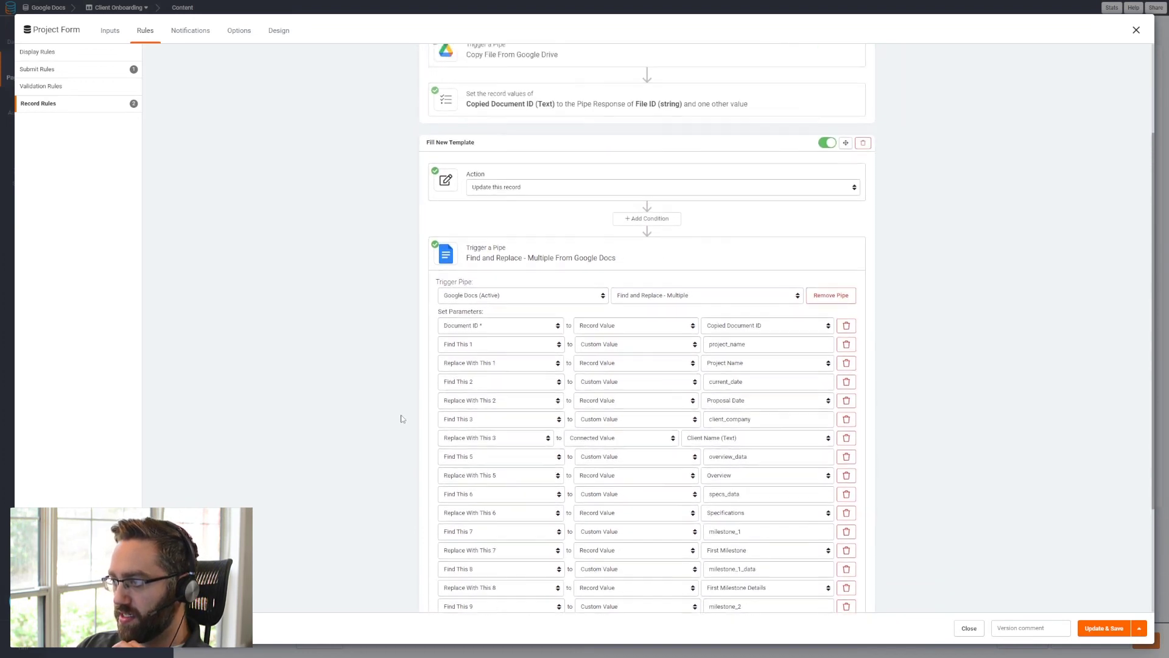
pyautogui.click(545, 234)
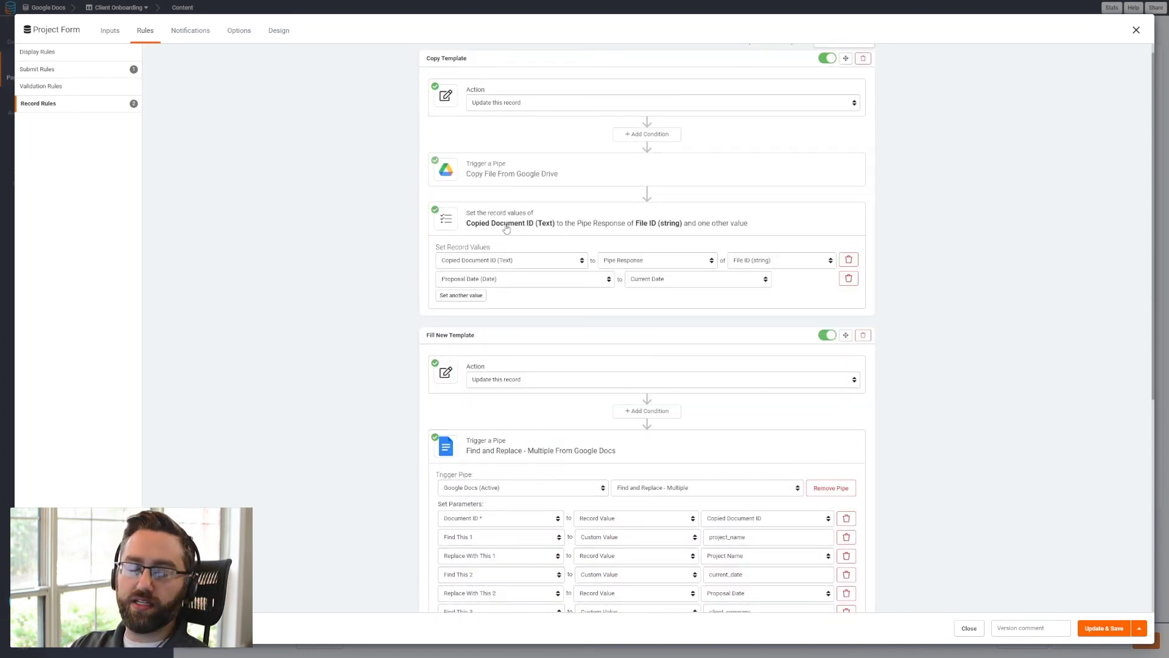
pyautogui.scroll(1, 452, 206)
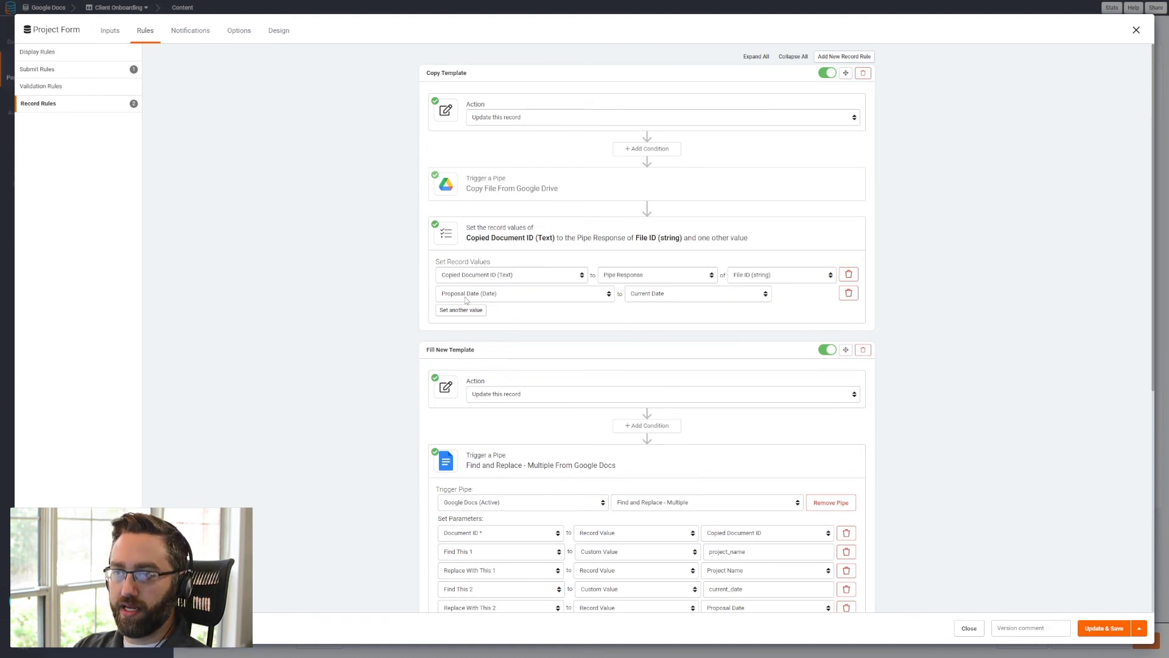
pyautogui.click(110, 31)
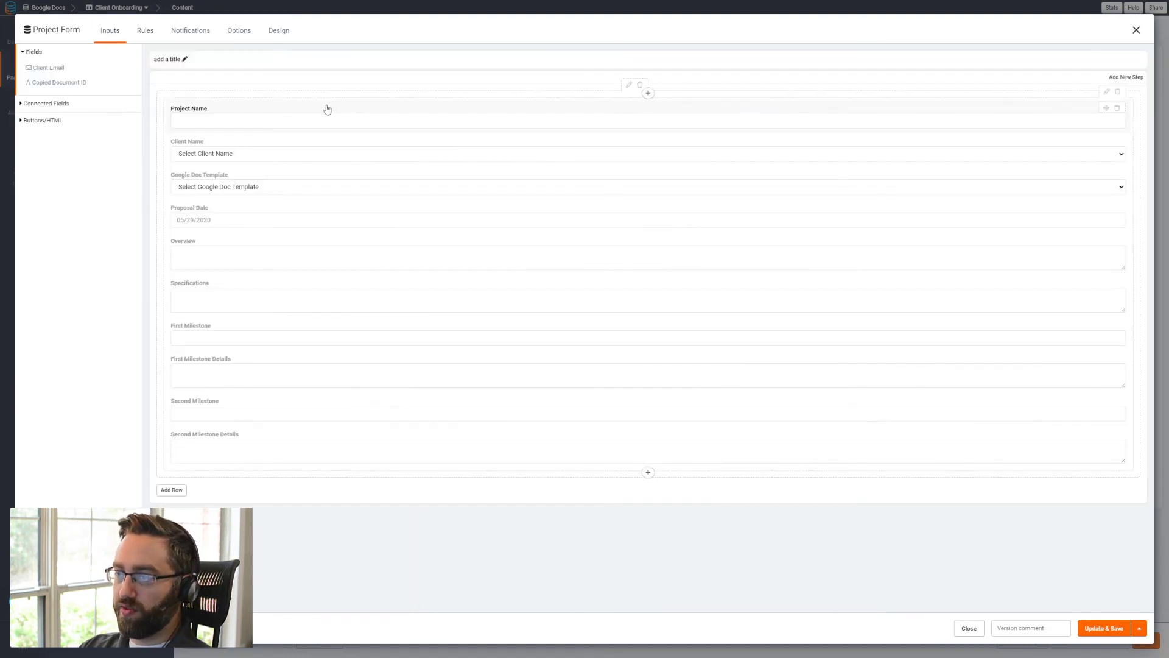
pyautogui.click(1117, 207)
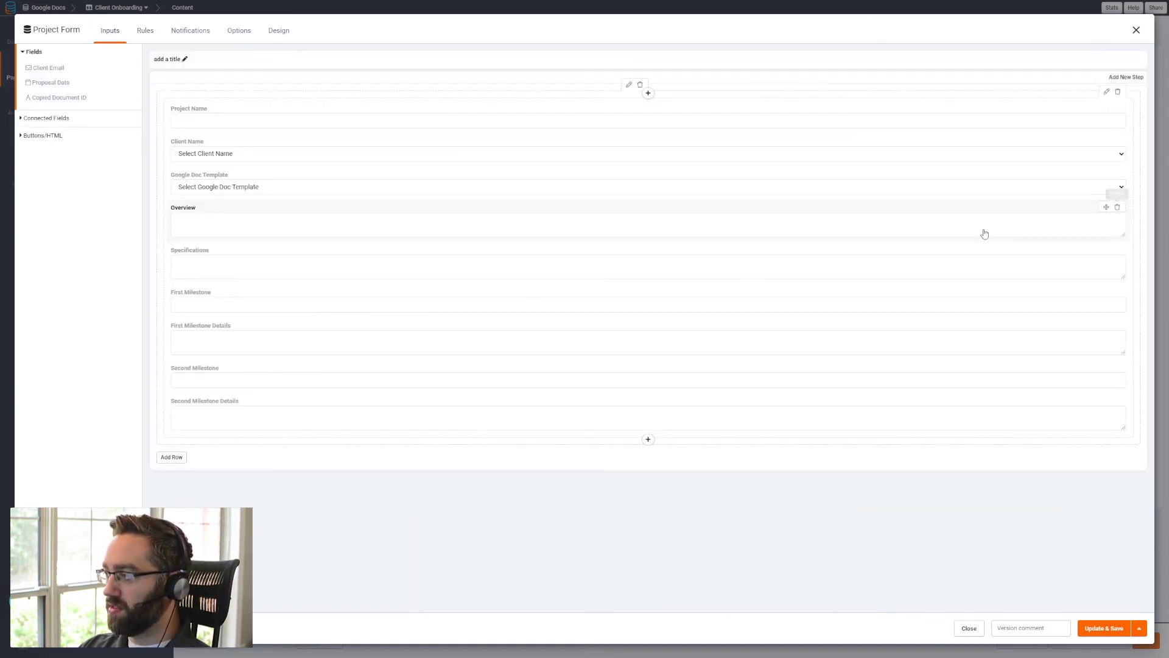
# - Return to the record rules and review the Copy Template record values and the Fill New Template find-and-replace parameters
pyautogui.click(145, 31)
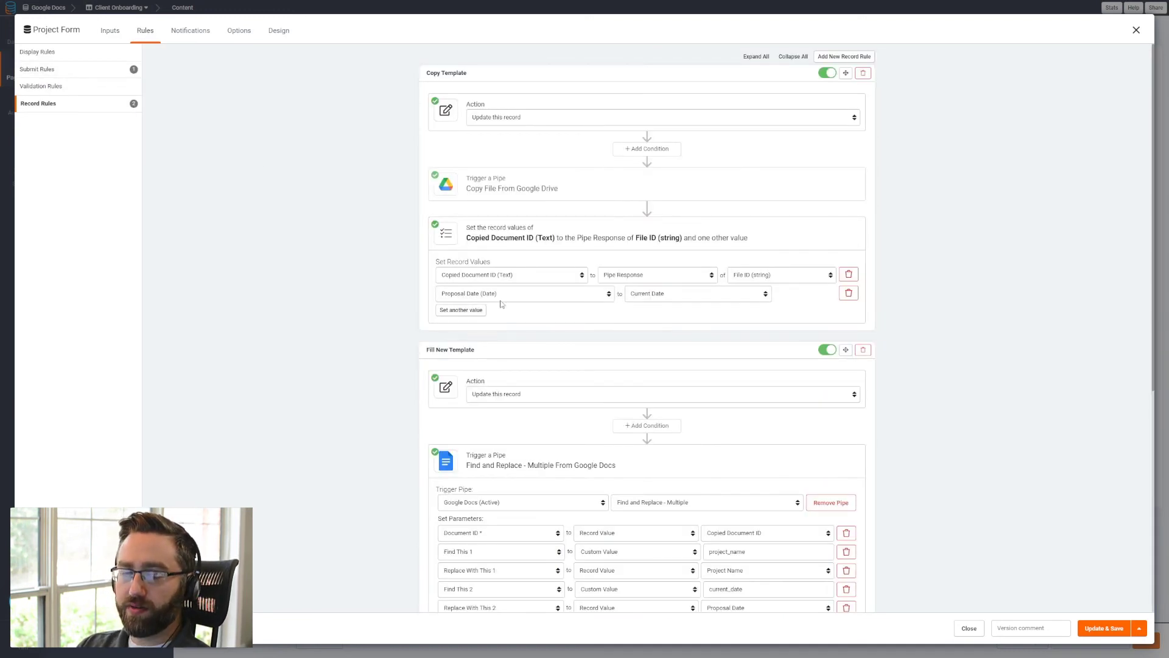
pyautogui.scroll(-4, 501, 304)
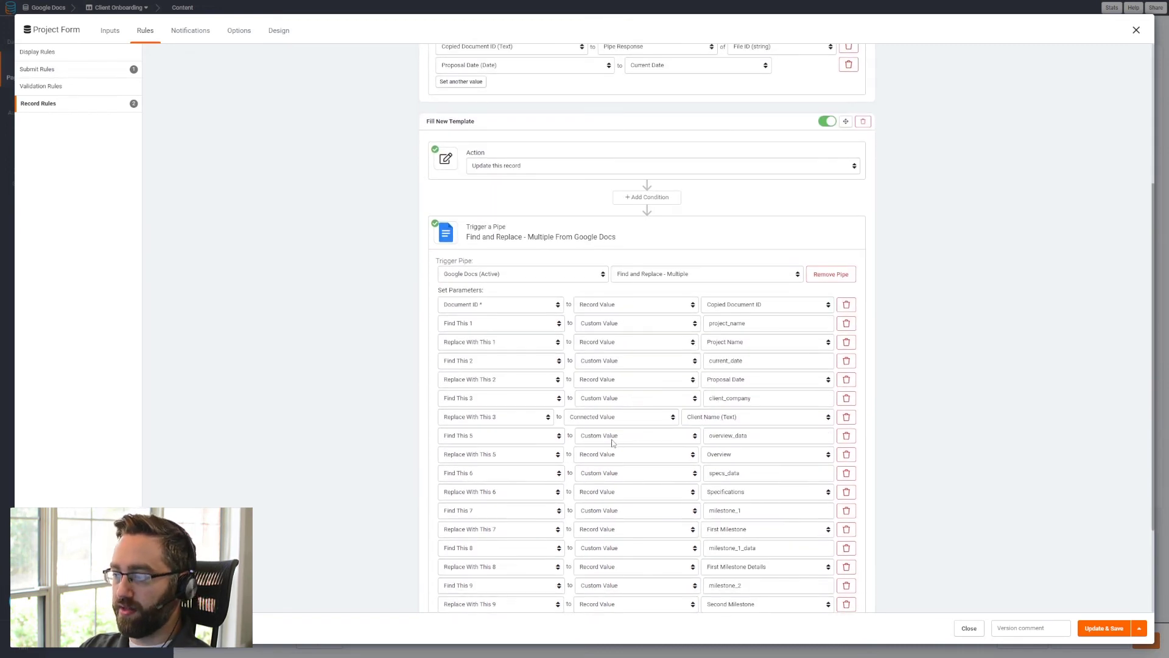
pyautogui.scroll(2, 543, 408)
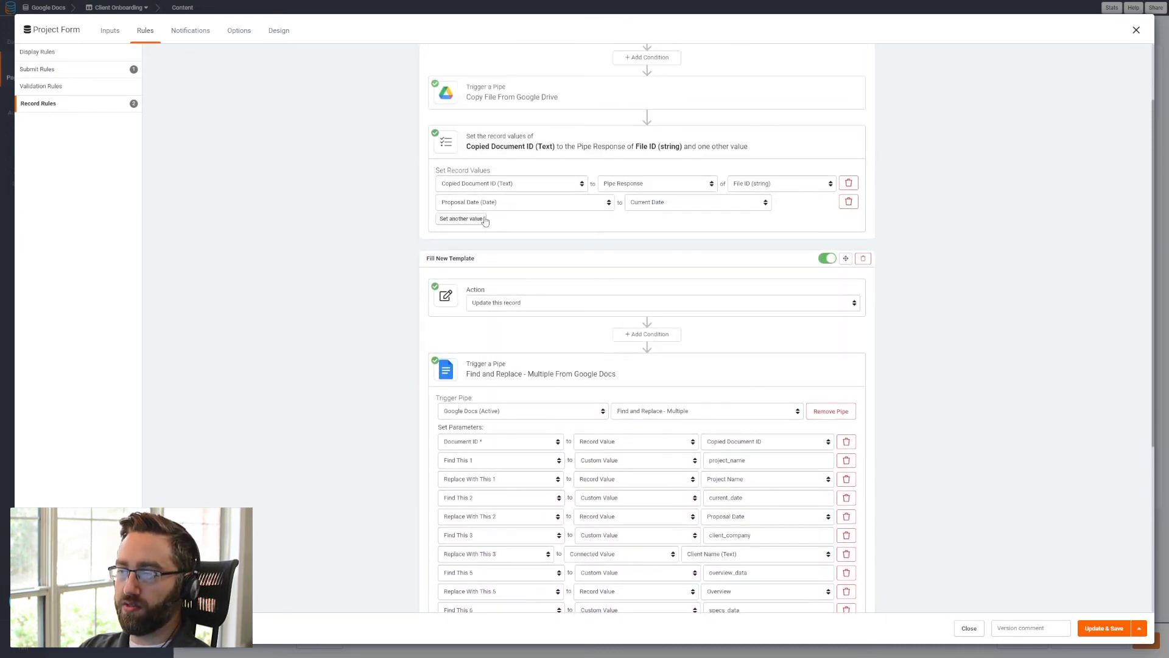
pyautogui.scroll(-2, 495, 456)
pyautogui.scroll(-2, 500, 460)
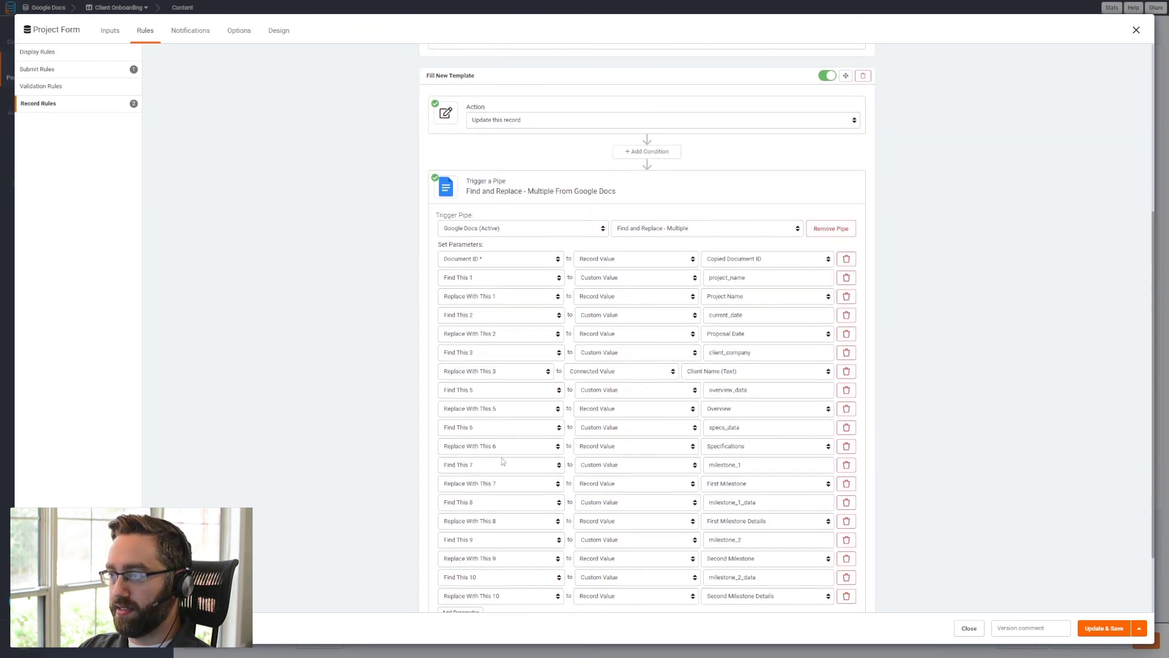
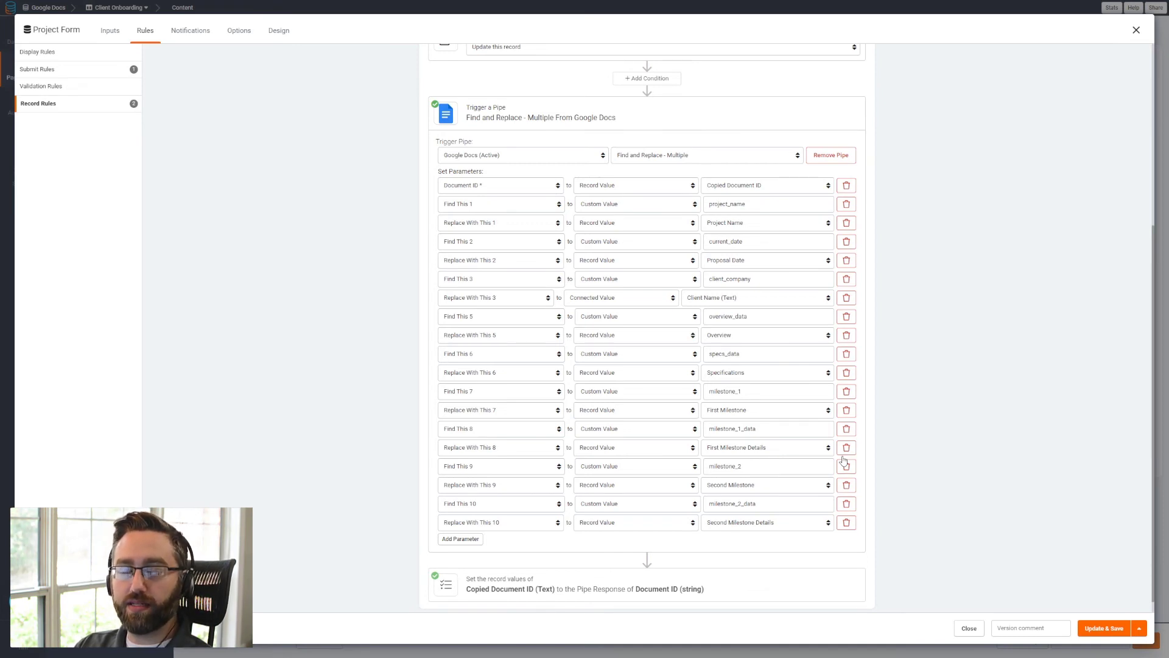
# - Save the project form's rules and add an Email field named Client Email to the Clients data table
pyautogui.click(1097, 634)
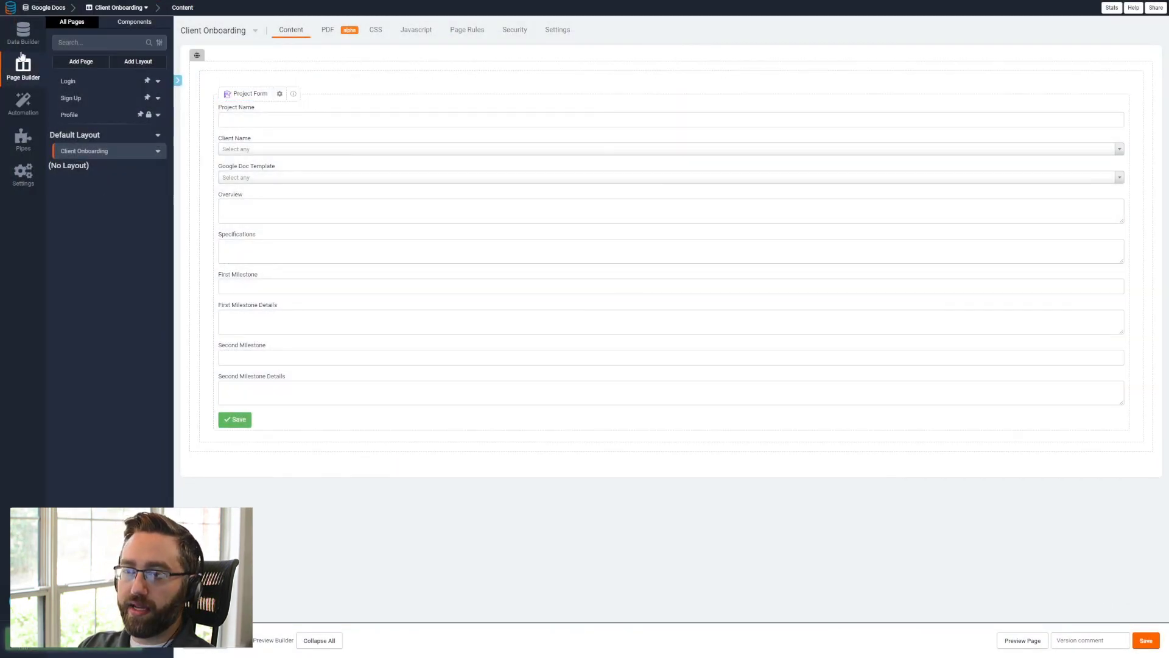
pyautogui.click(23, 34)
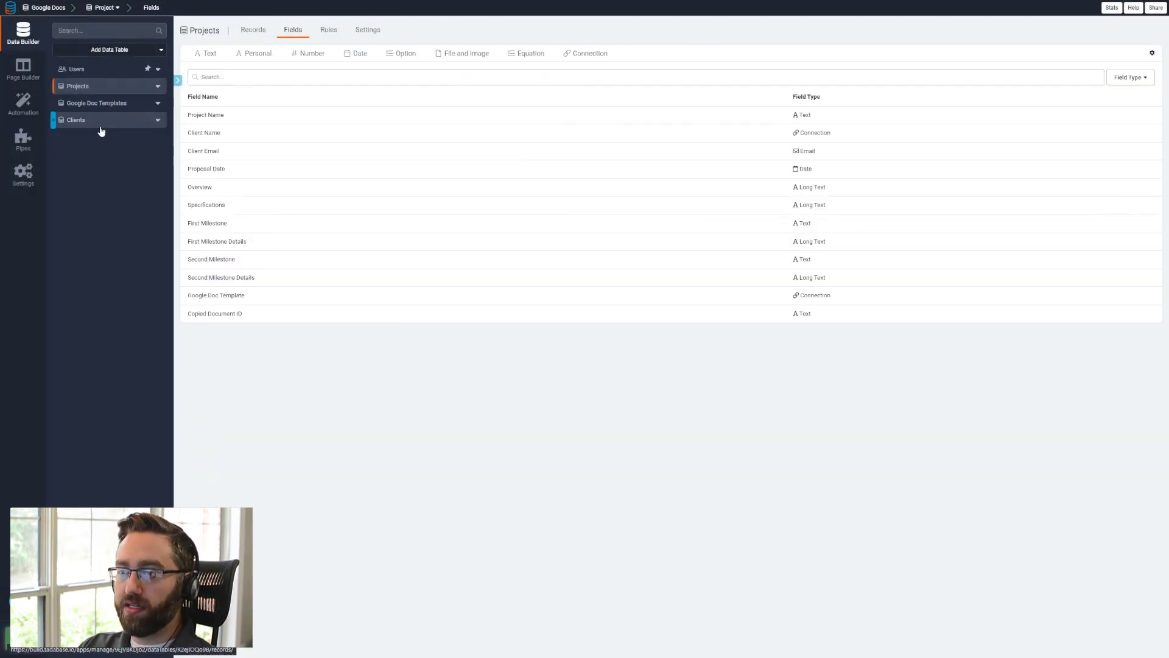
pyautogui.click(102, 126)
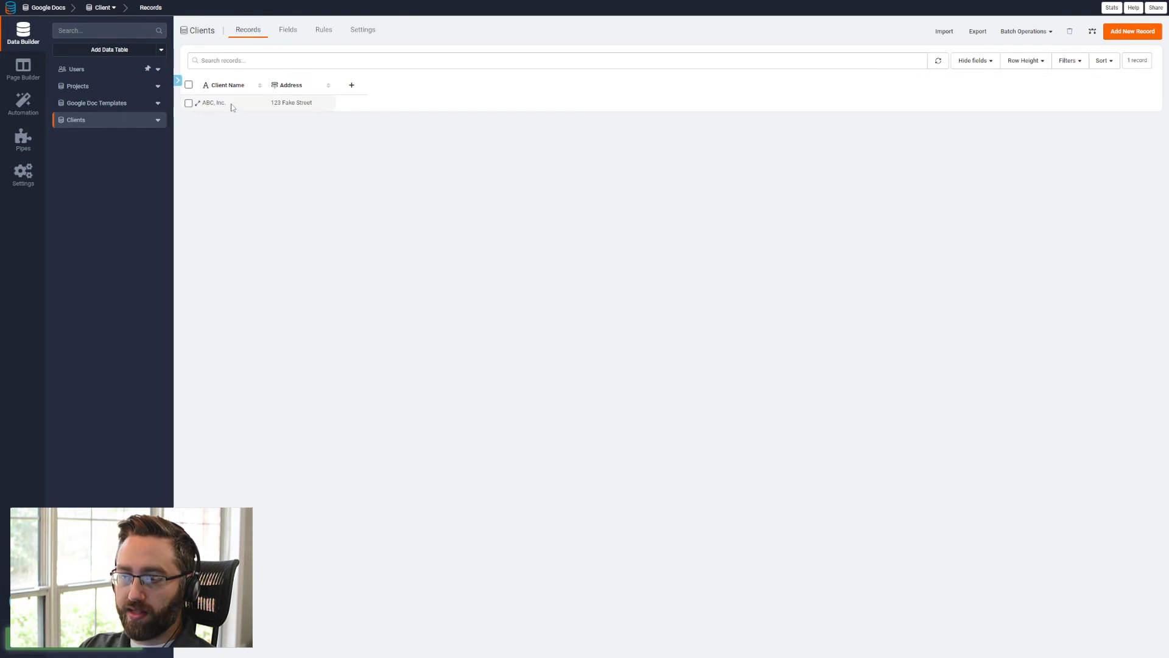
pyautogui.click(286, 36)
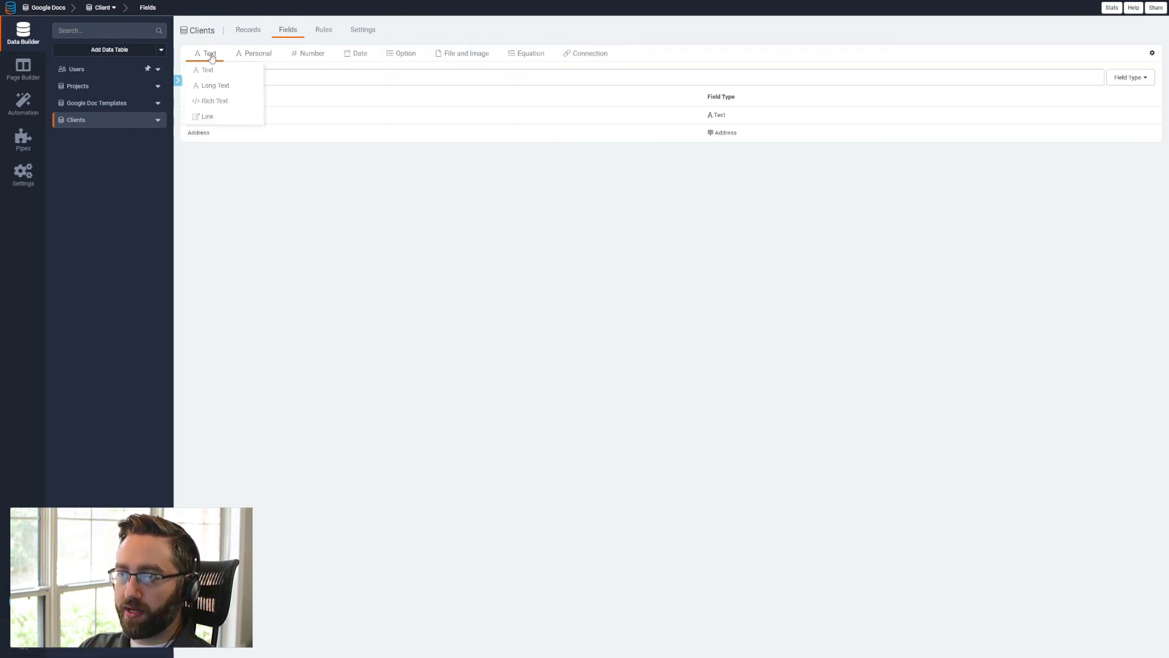
pyautogui.moveTo(254, 54)
pyautogui.click(251, 86)
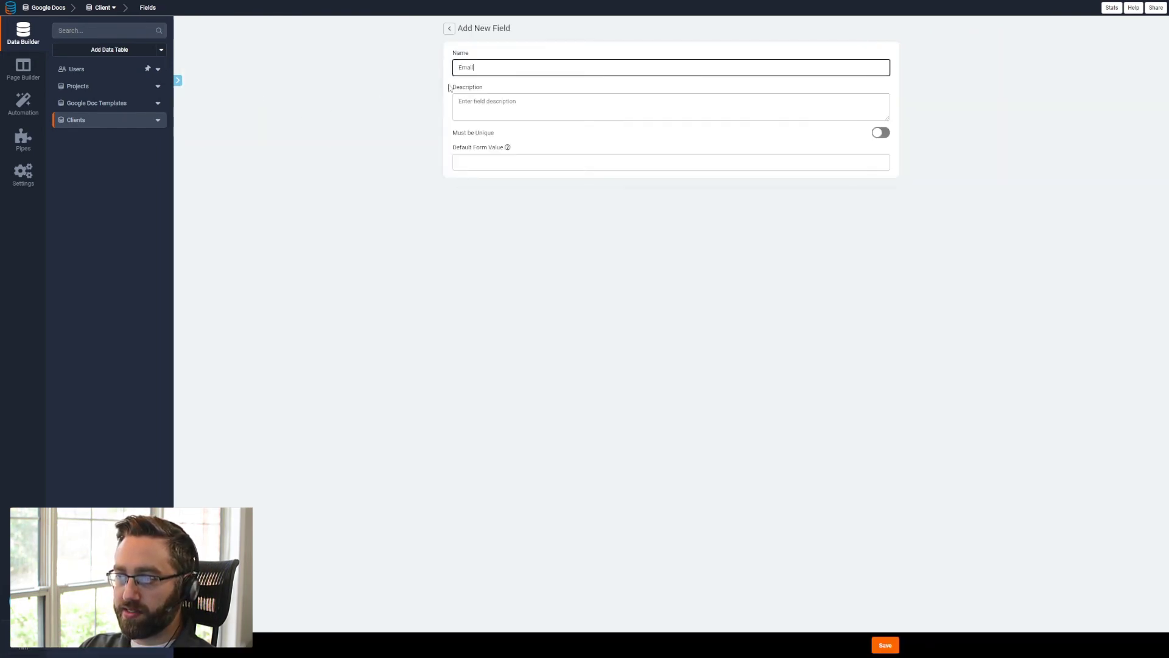
pyautogui.write('Clien')
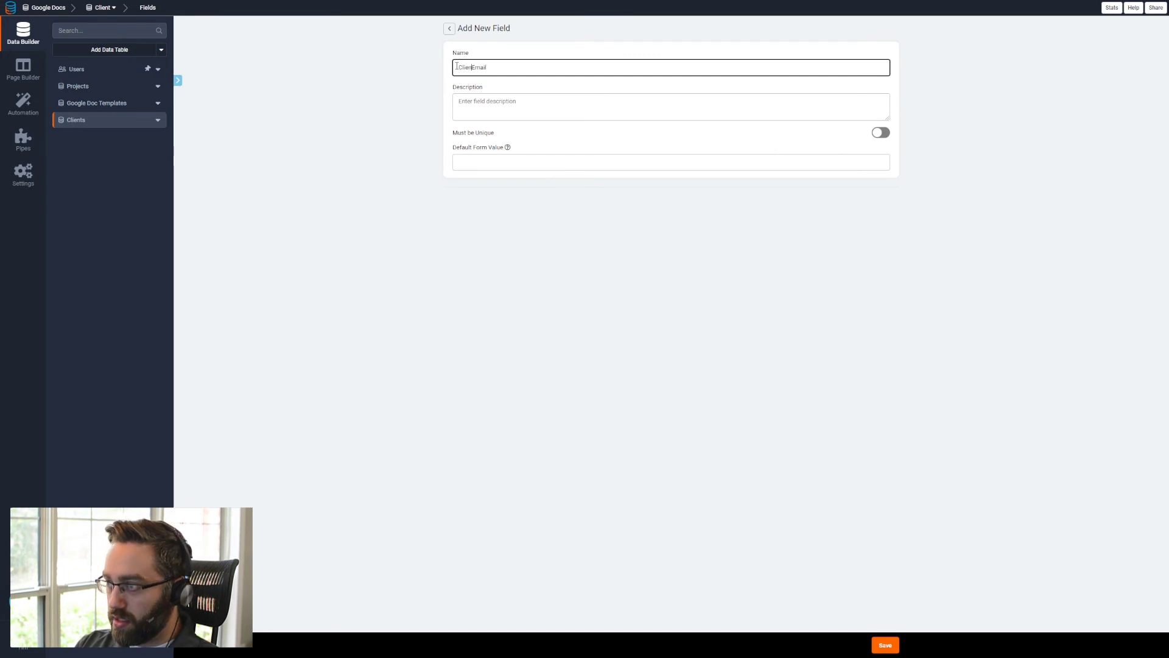
pyautogui.write('t')
pyautogui.click(886, 645)
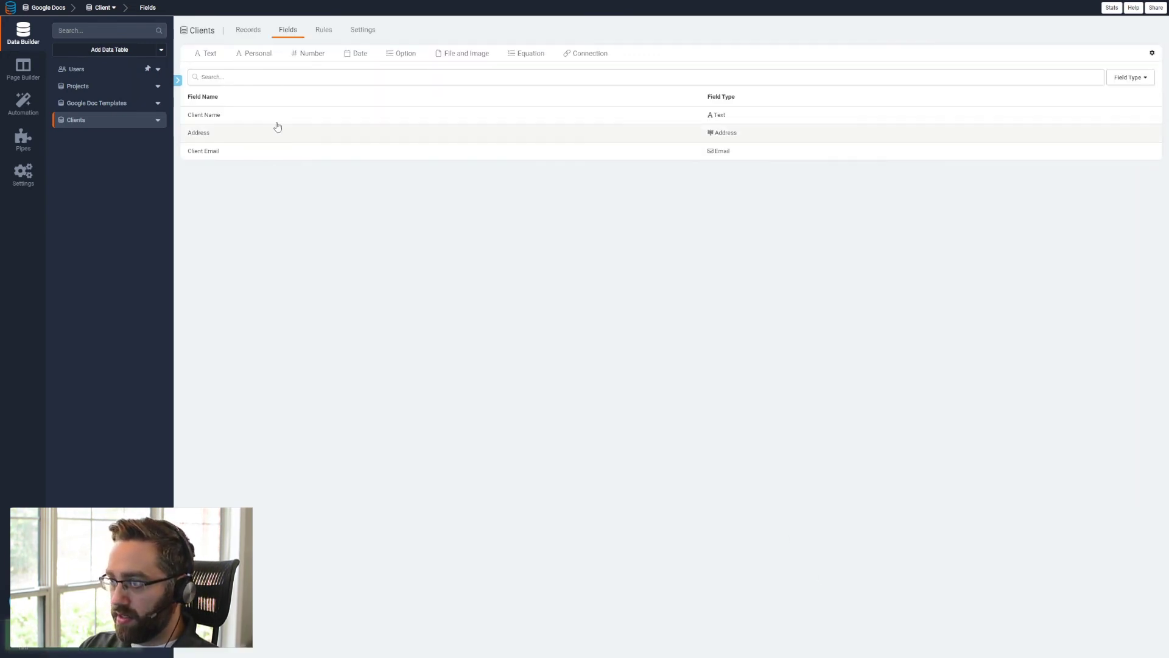
# - Fill in the client's e-mail address in the Client Email field of the ABC, Inc. record
pyautogui.click(248, 30)
pyautogui.click(399, 103)
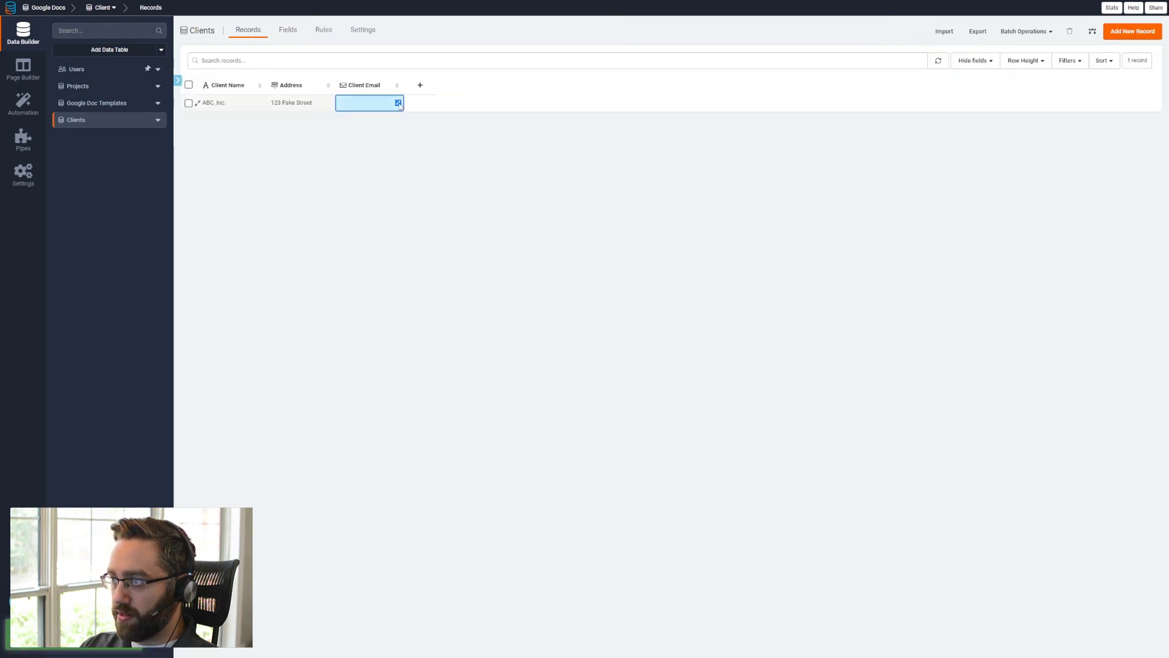
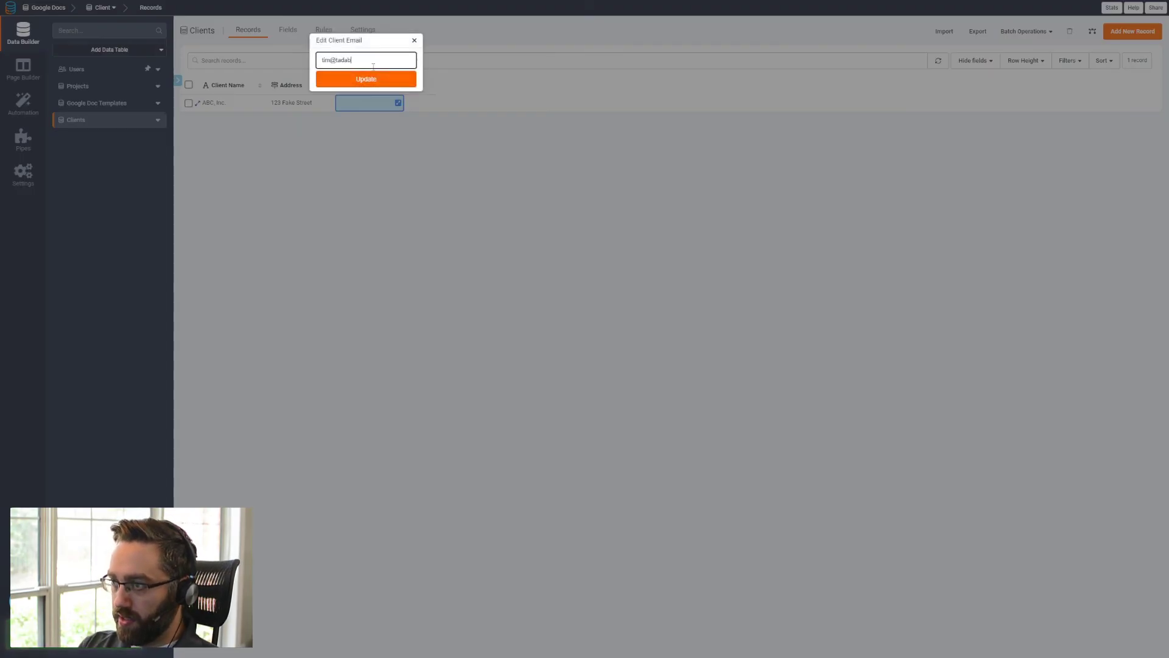
pyautogui.click(375, 79)
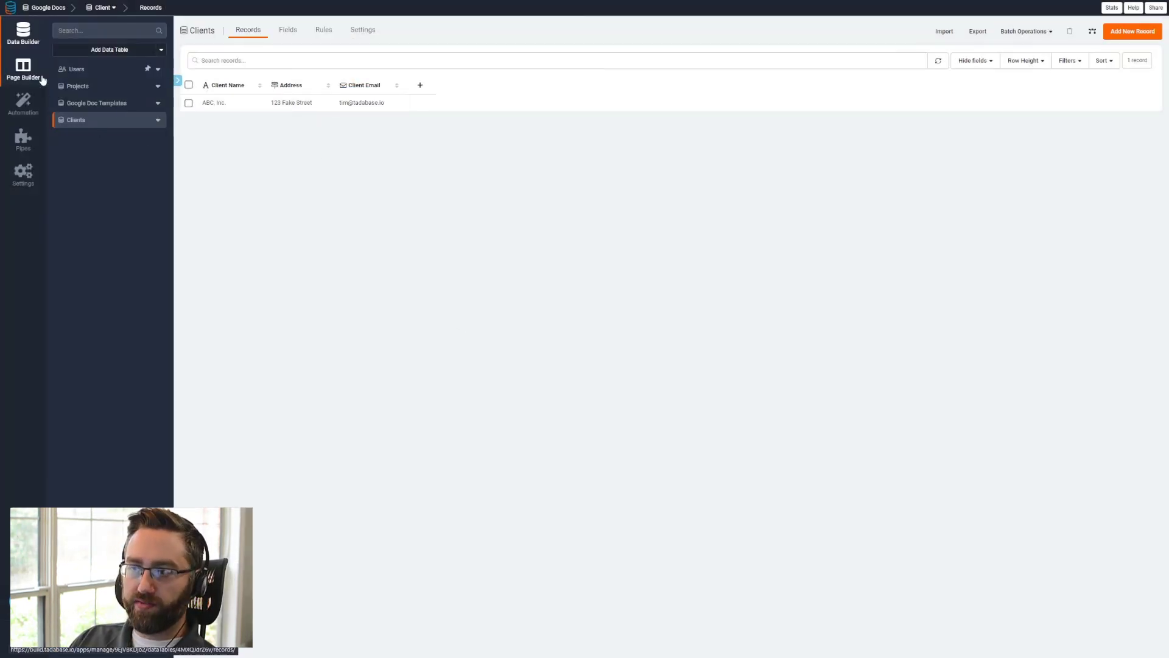
# - Add a Find This 4 parameter with the custom value client_email to the Project Form's Fill New Template record rule
pyautogui.click(23, 70)
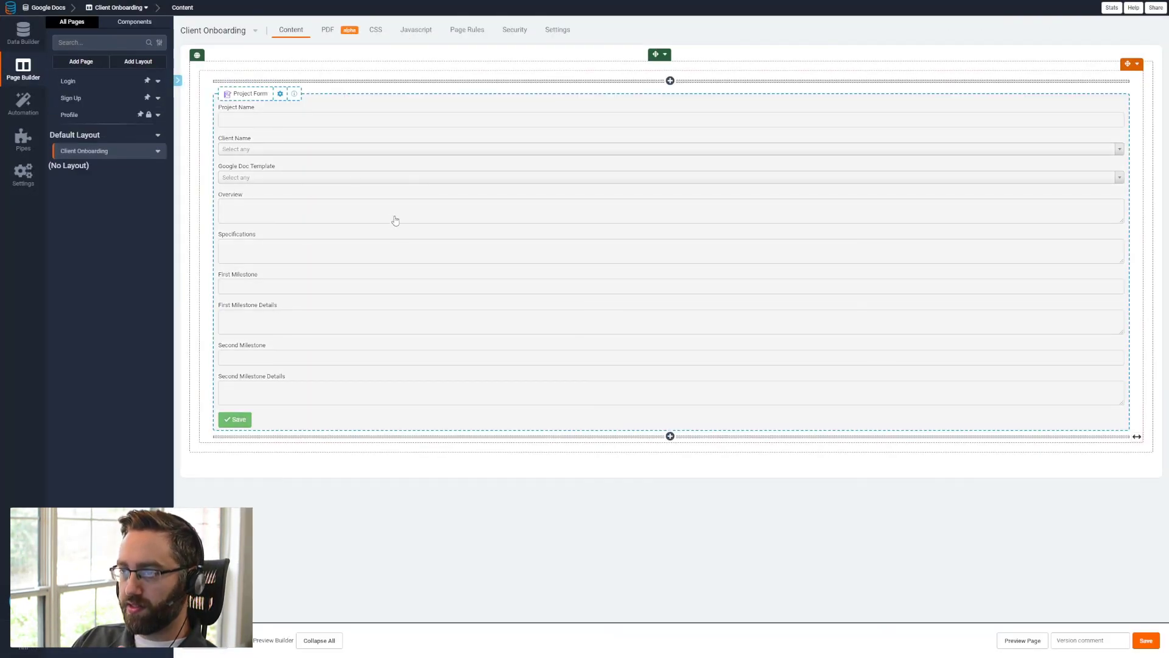
pyautogui.click(279, 94)
pyautogui.click(151, 35)
pyautogui.click(67, 103)
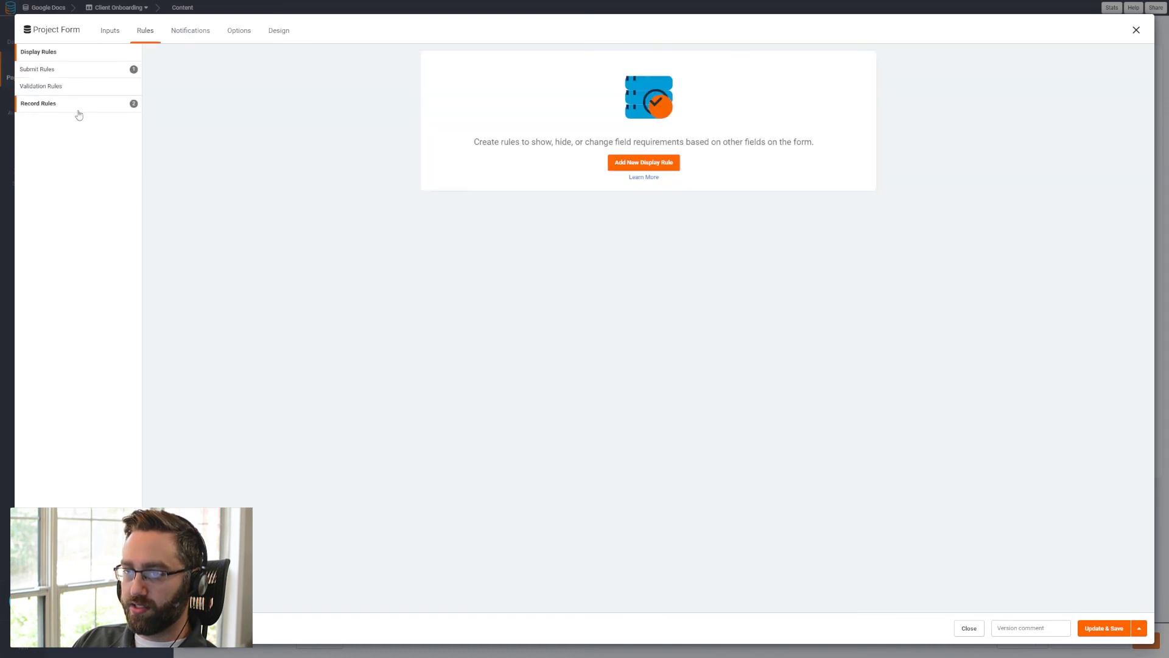
pyautogui.click(514, 396)
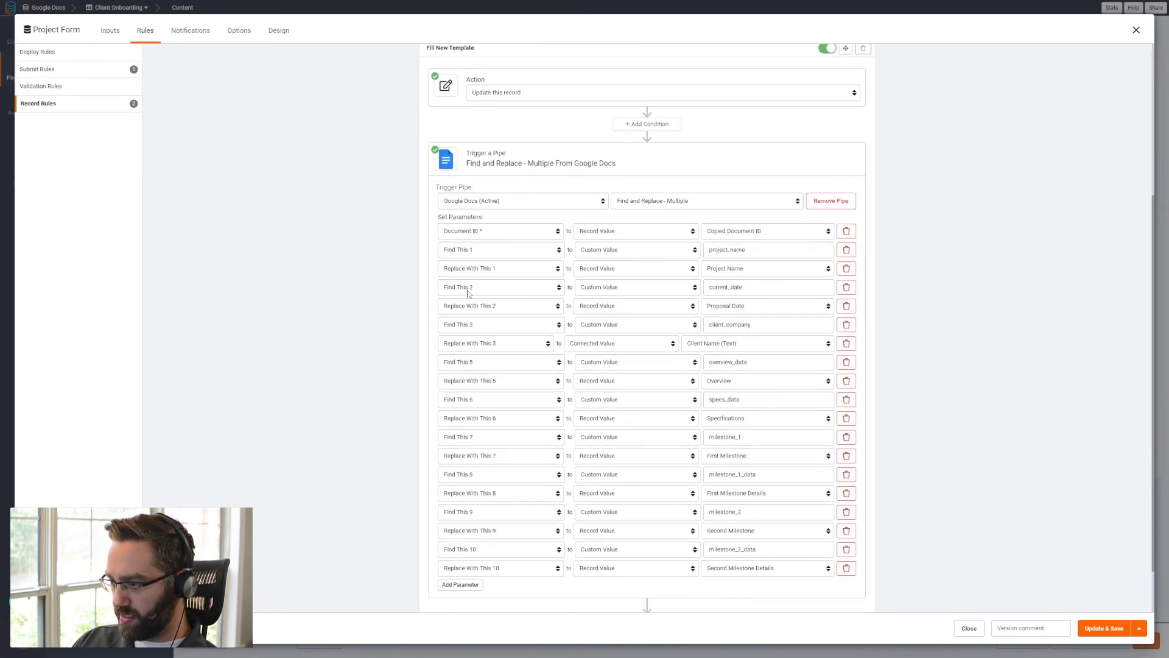
pyautogui.click(480, 586)
pyautogui.click(485, 586)
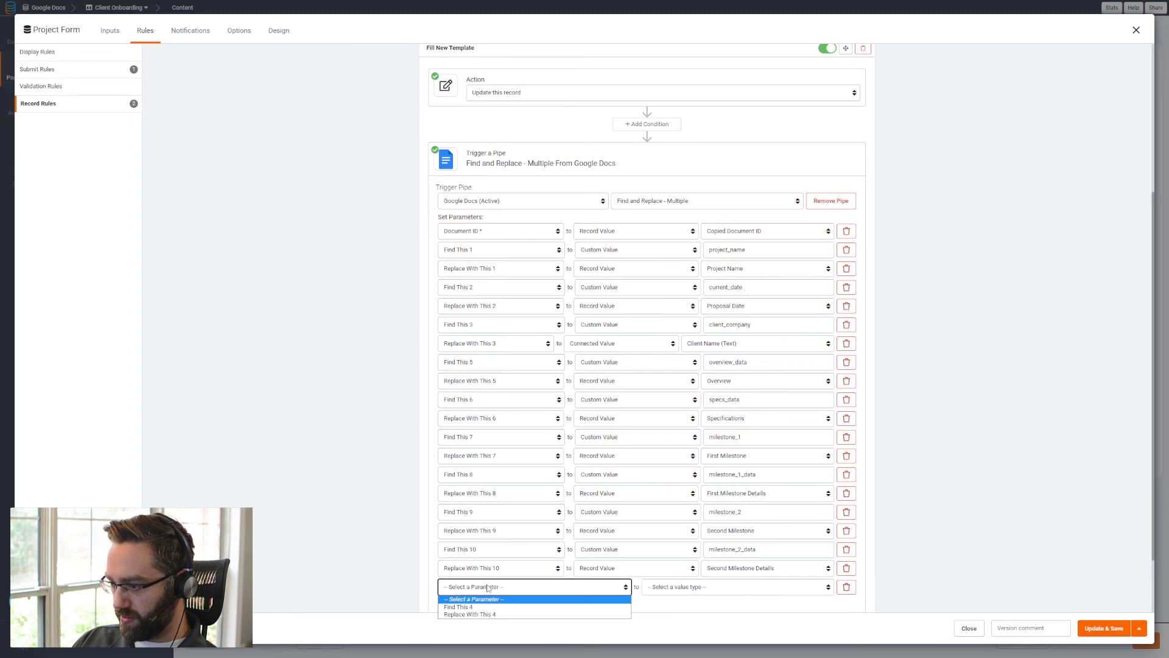
pyautogui.click(487, 603)
pyautogui.click(655, 588)
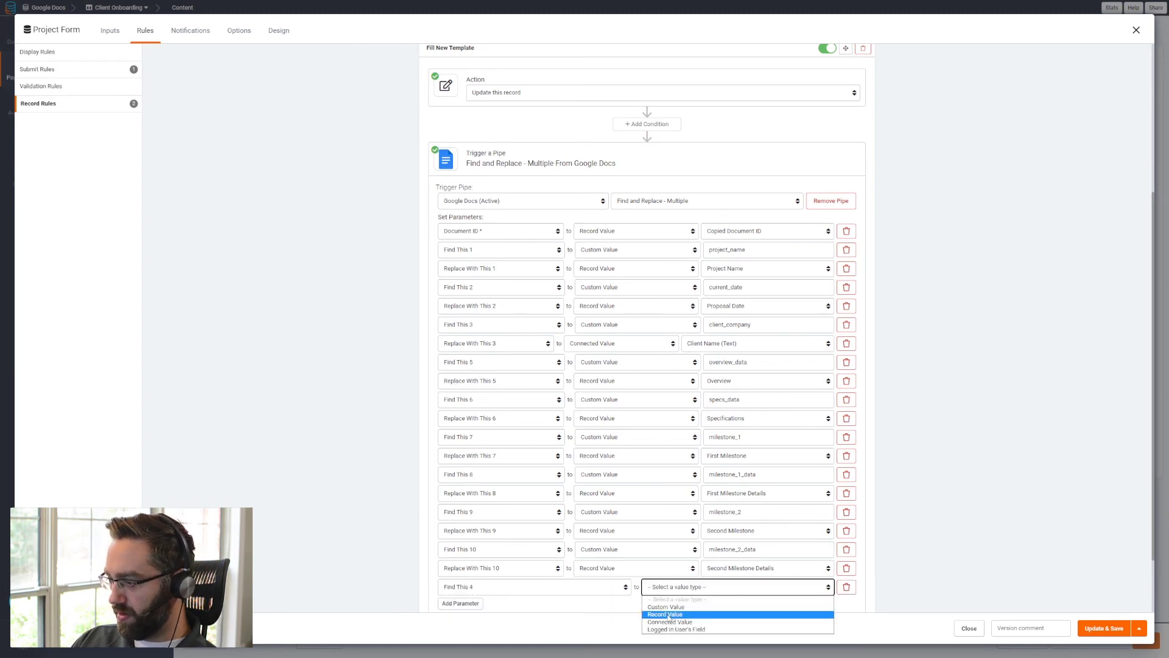
pyautogui.click(666, 607)
pyautogui.click(759, 590)
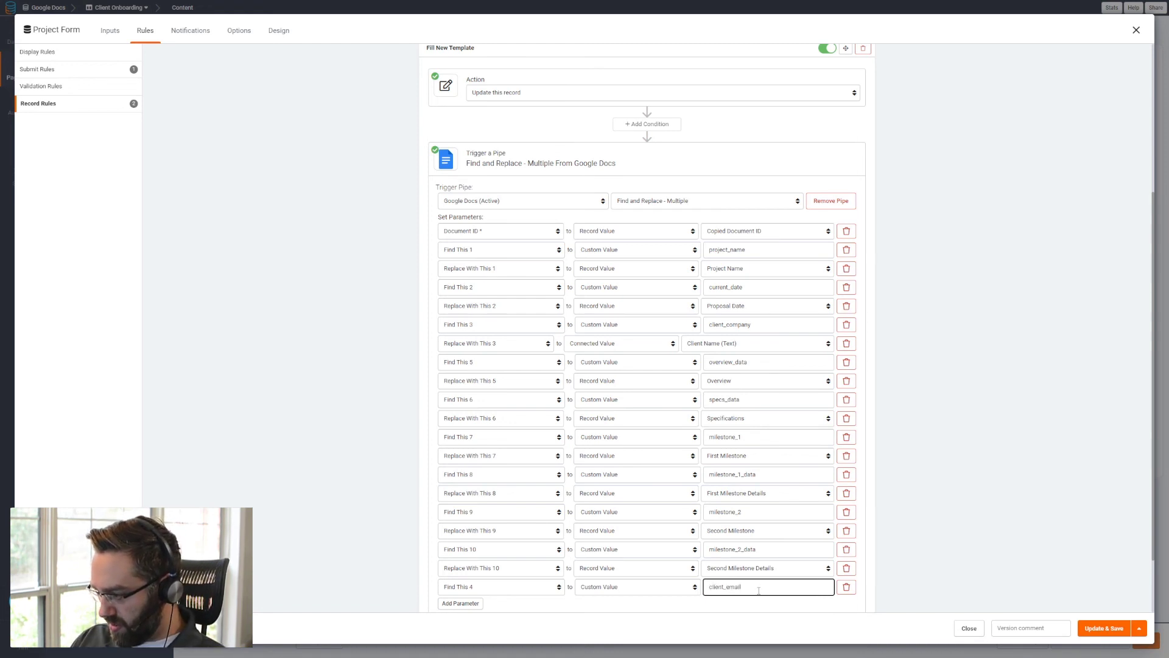
pyautogui.write('client_email')
# - Add a Replace With This 4 parameter using the connected value Client Email (Email) from Clients, and save the form
pyautogui.click(480, 603)
pyautogui.click(488, 604)
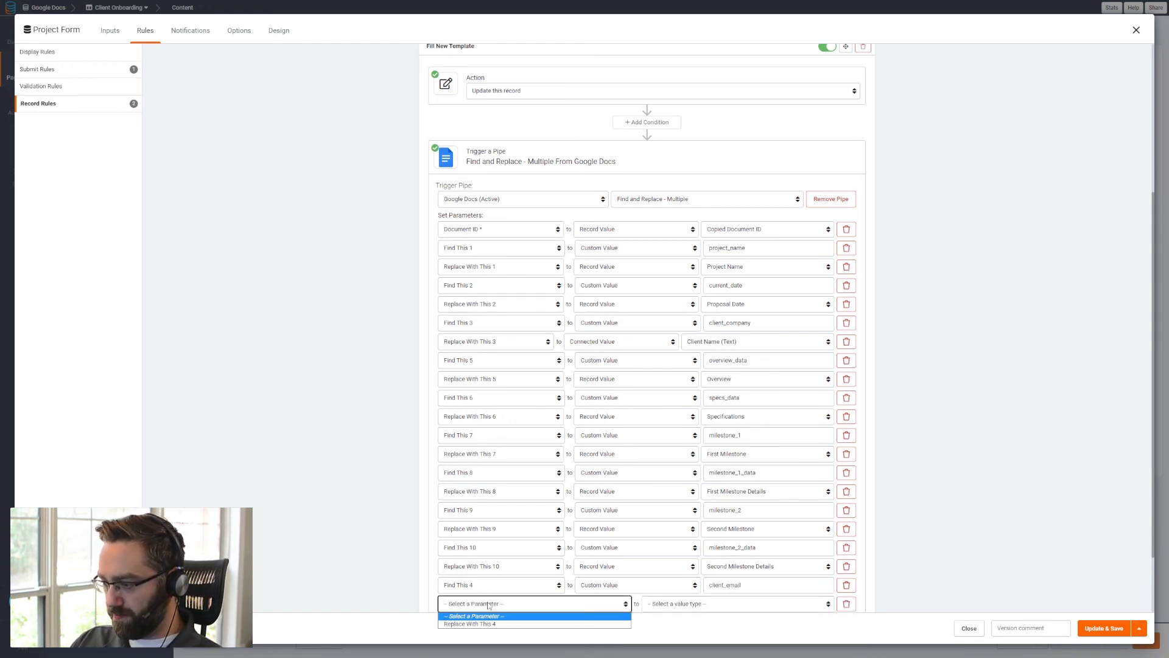
pyautogui.click(481, 624)
pyautogui.click(670, 603)
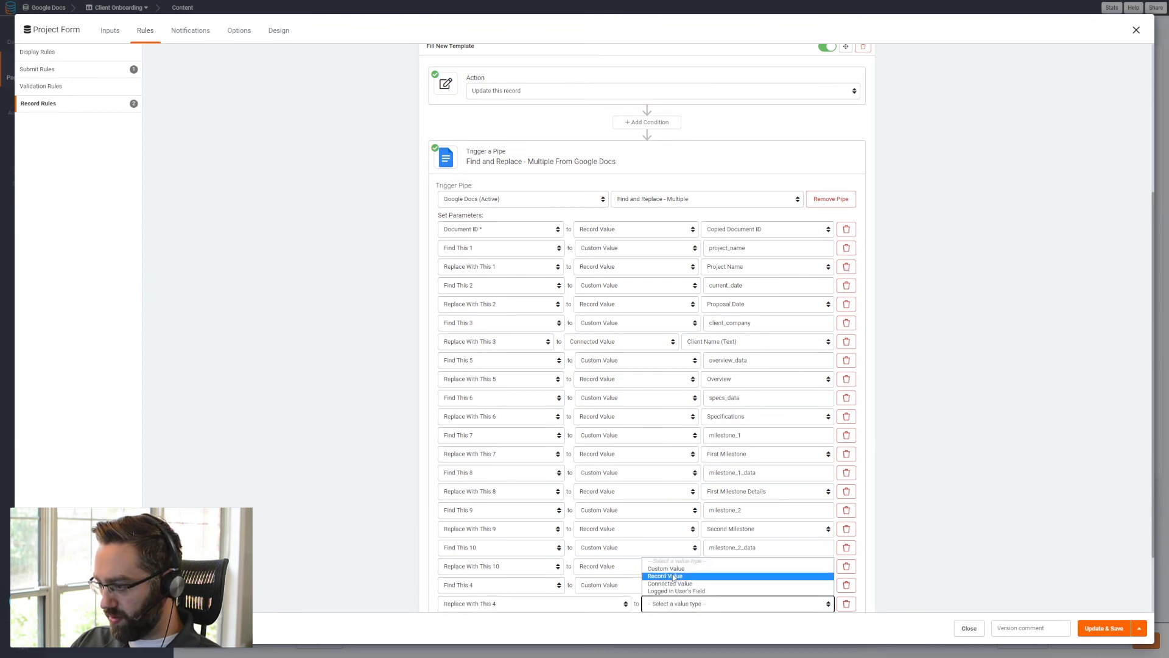
pyautogui.click(674, 576)
pyautogui.click(659, 604)
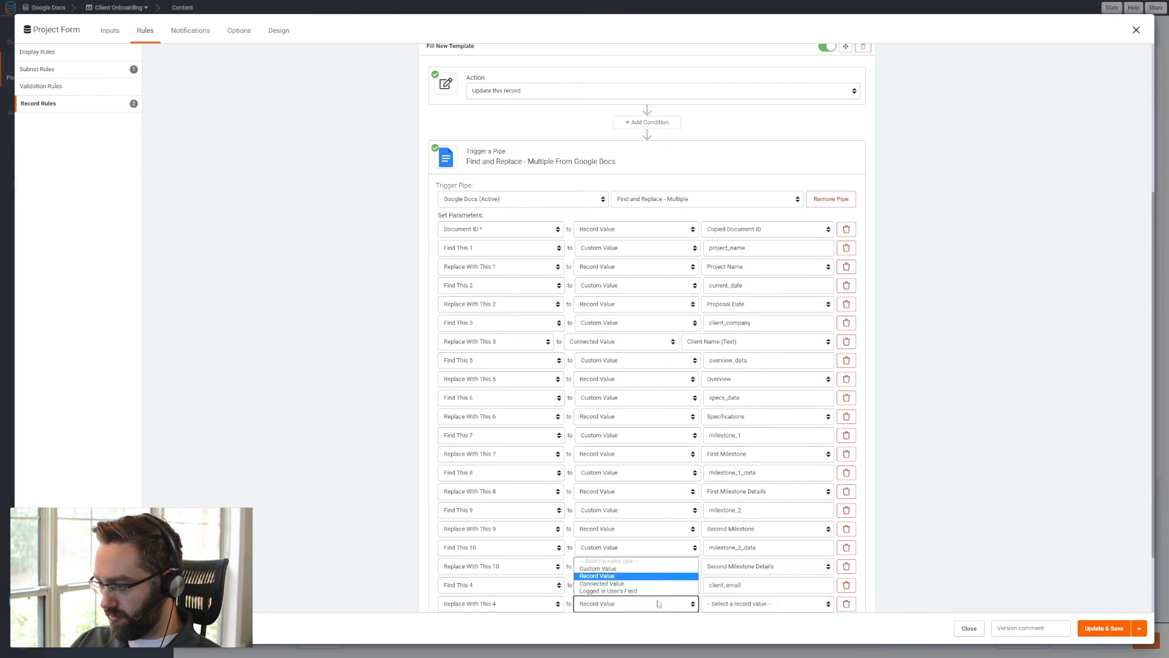
pyautogui.click(660, 592)
pyautogui.click(726, 605)
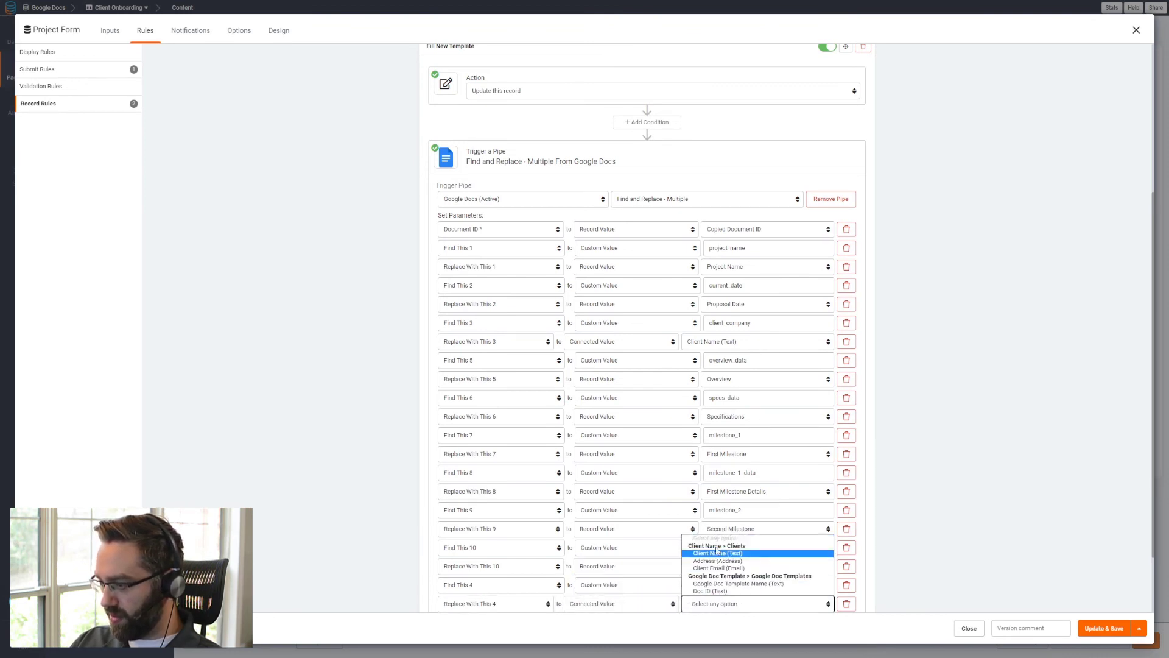
pyautogui.click(728, 568)
pyautogui.scroll(-1, 736, 570)
pyautogui.scroll(-2, 736, 570)
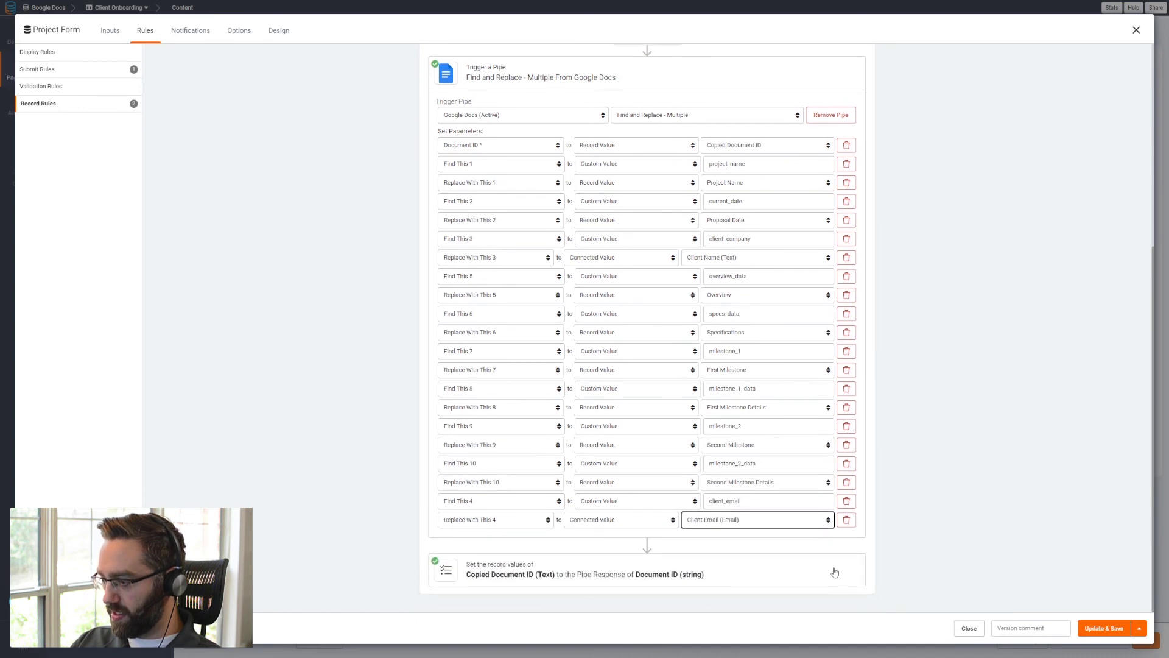
pyautogui.click(1102, 628)
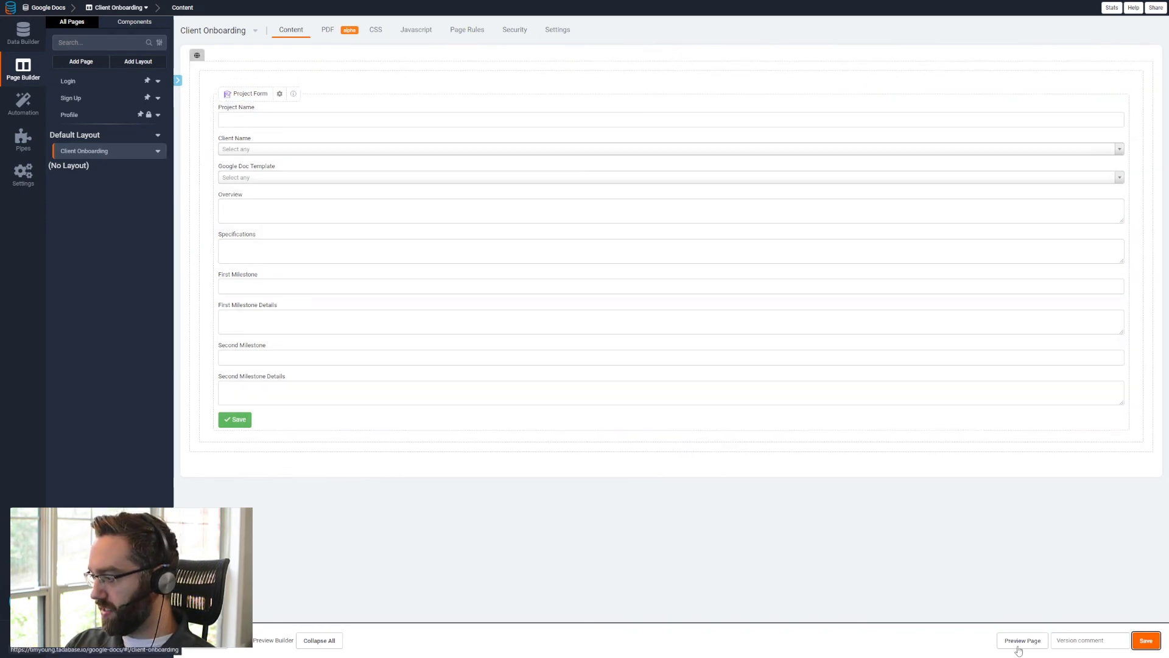
# - Preview the page and enter project name My Sample Project, client ABC, Inc. and the Simple Project Proposal template
pyautogui.click(1022, 640)
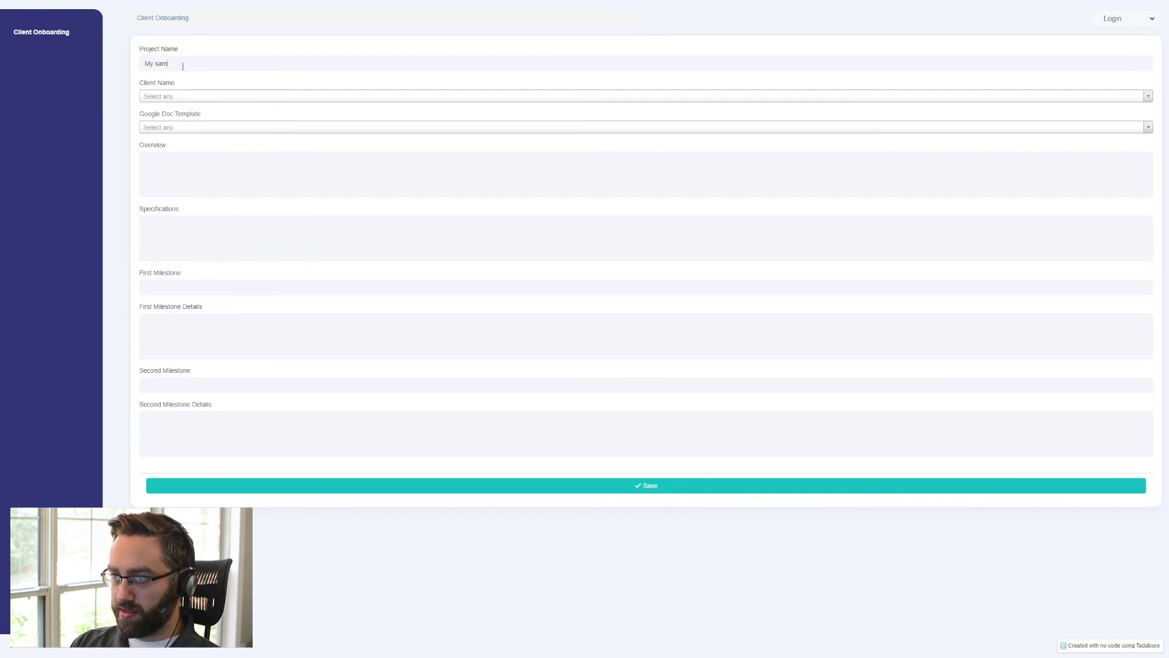
pyautogui.write('le Project')
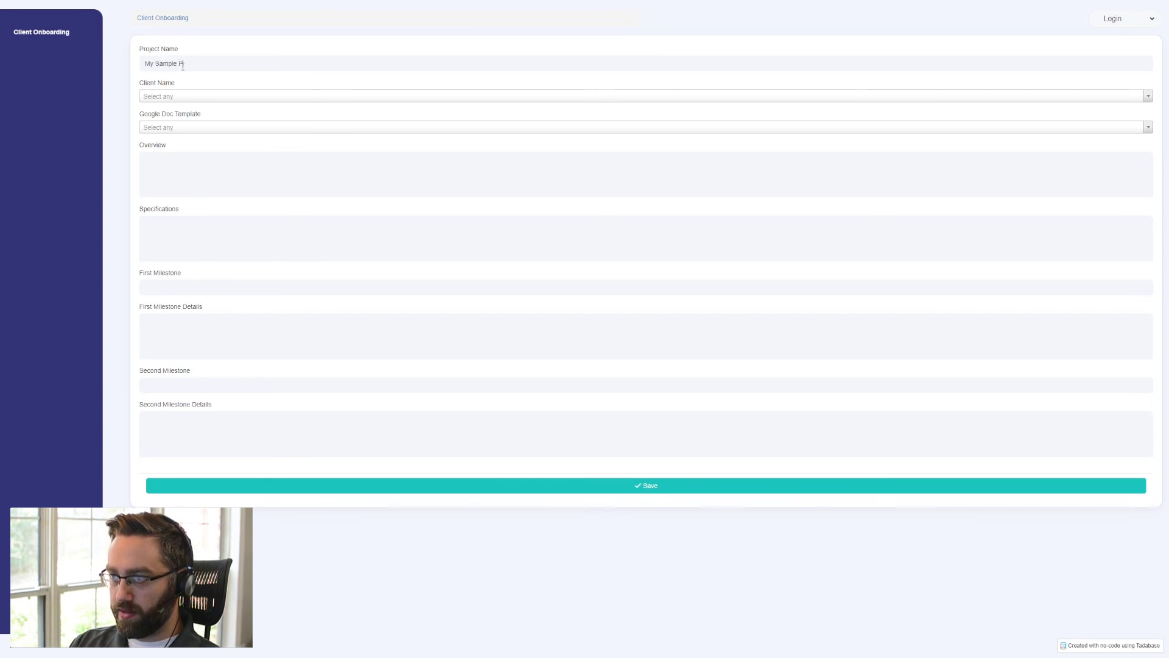
pyautogui.click(193, 99)
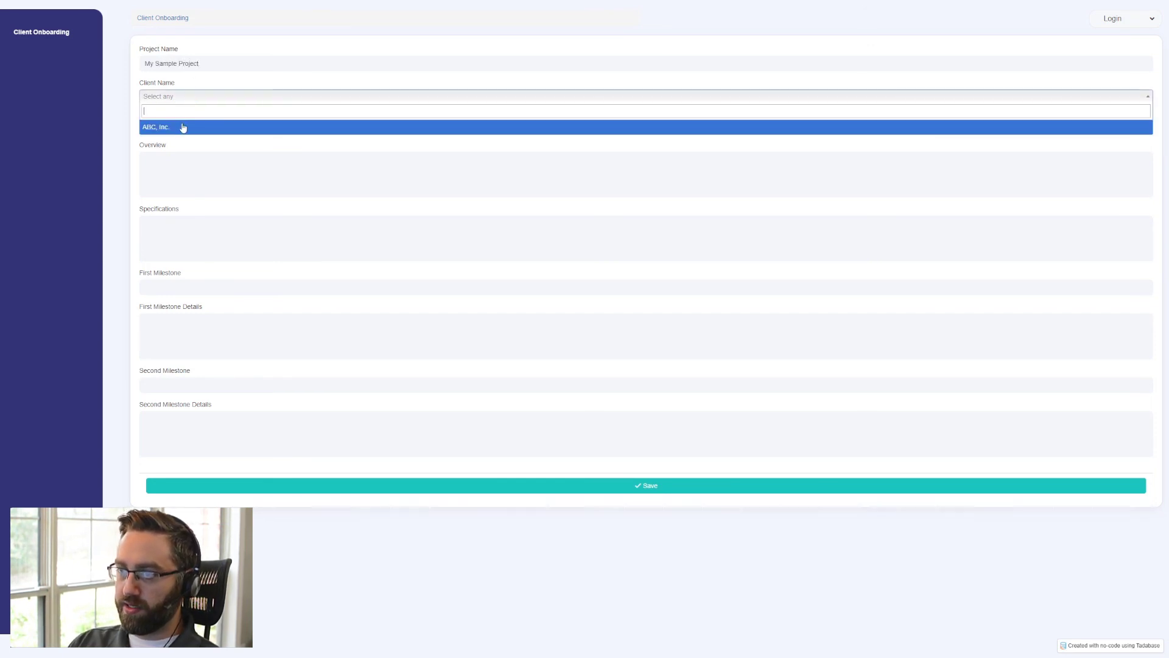
pyautogui.click(182, 125)
pyautogui.click(180, 131)
pyautogui.click(177, 161)
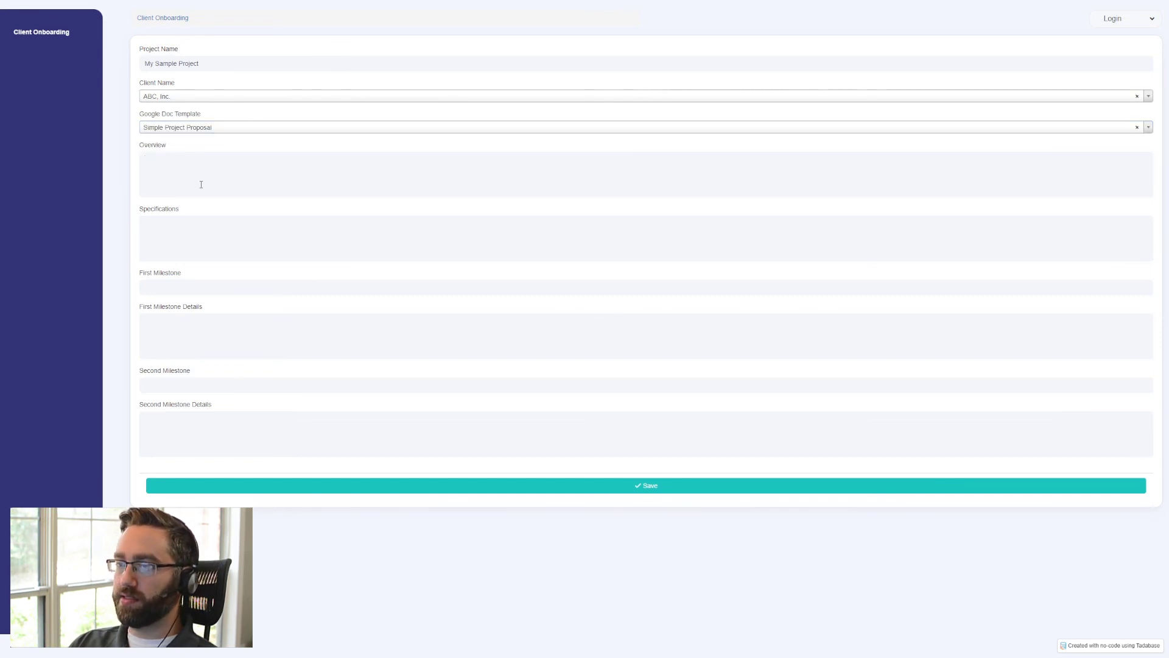
# - Paste the Lorem ipsum placeholder paragraph into the form's Overview and Specifications
pyautogui.write('Lorem ipsum dolor sit amet, consectetuer adipiscing elit. Aenean commodo ligula eget dolor. Aenean massa. Cum sociis natoque penatibus et magnis dis parturient montes, nascetur ridiculus mus. Donec quam felis, ultricies nec, pellentesque eu, pretium quis, sem. Nulla consequat massa quis enim. Donec pede justo, fringilla vel, aliquet nec, vulputate eget, arcu.')
pyautogui.click(188, 240)
pyautogui.write('Lorem ipsum dolor sit amet, consectetuer adipiscing elit. Aenean commodo ligula eget dolor. Aenean massa. Cum sociis natoque penatibus et magnis dis parturient montes, nascetur ridiculus mus. Donec quam felis, ultricies nec, pellentesque eu, pretium quis, sem. Nulla consequat massa quis enim. Donec pede justo, fringilla vel, aliquet nec, vulputate eget, arcu.')
# - Set the First Milestone to "Complete first revision" and paste the Lorem ipsum paragraph as its details
pyautogui.click(178, 287)
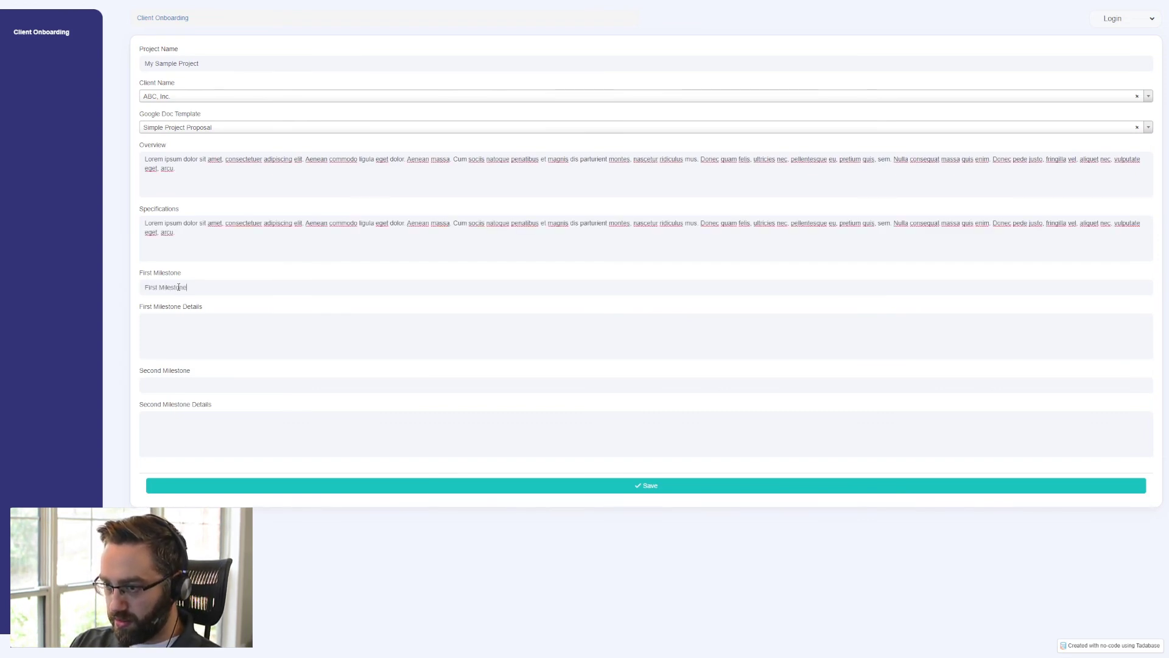
pyautogui.hotkey('ctrl', 'a')
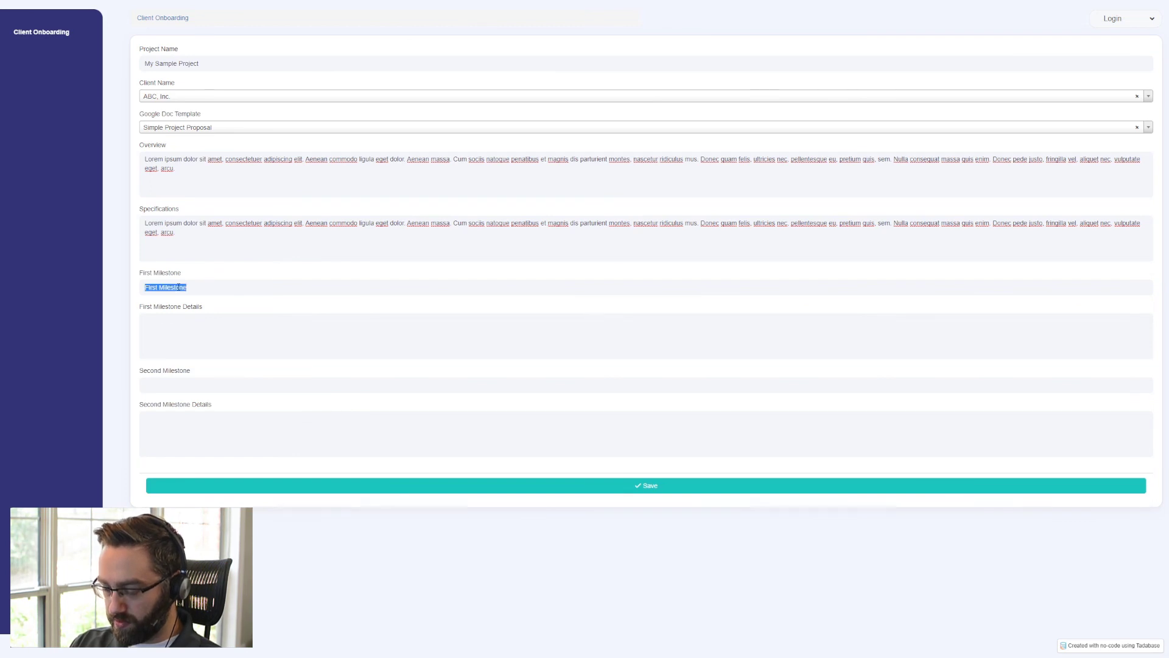
pyautogui.write('Complete first')
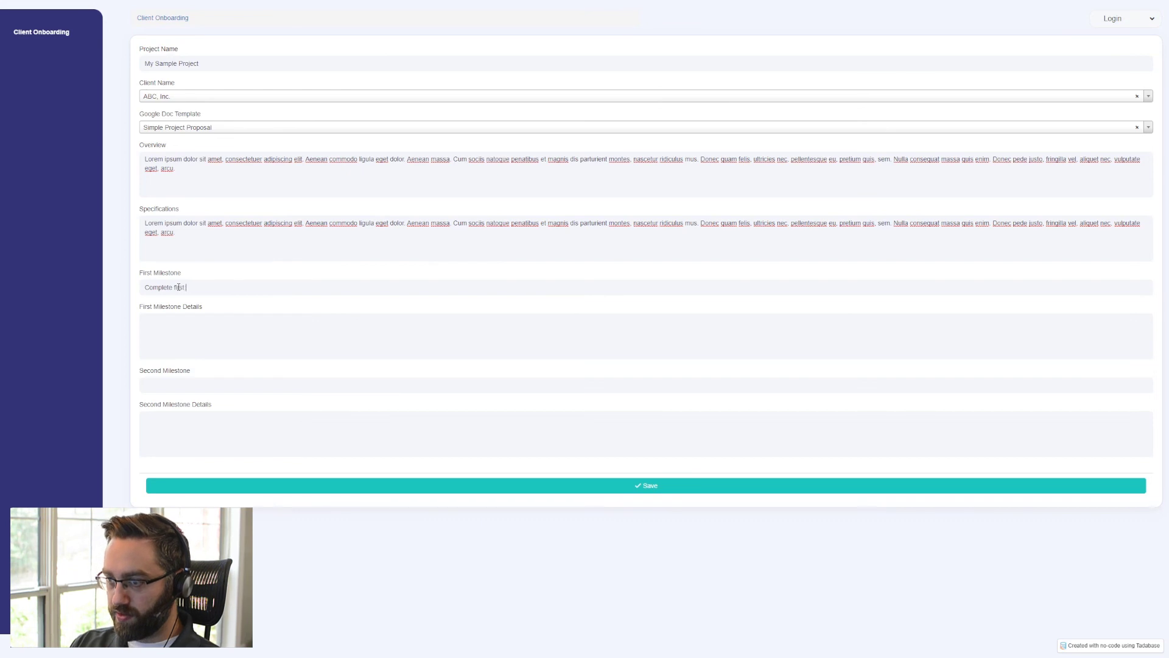
pyautogui.write(' revision')
pyautogui.press('Tab')
pyautogui.write('Lorem ipsum dolor sit amet, consectetuer adipiscing elit. Aenean commodo ligula eget dolor. Aenean massa. Cum sociis natoque penatibus et magnis dis parturient montes, nascetur ridiculus mus. Donec quam felis, ultricies nec, pellentesque eu, pretium quis, sem. Nulla consequat massa quis enim. Donec pede justo, fringilla vel, aliquet nec, vulputate eget, arcu.')
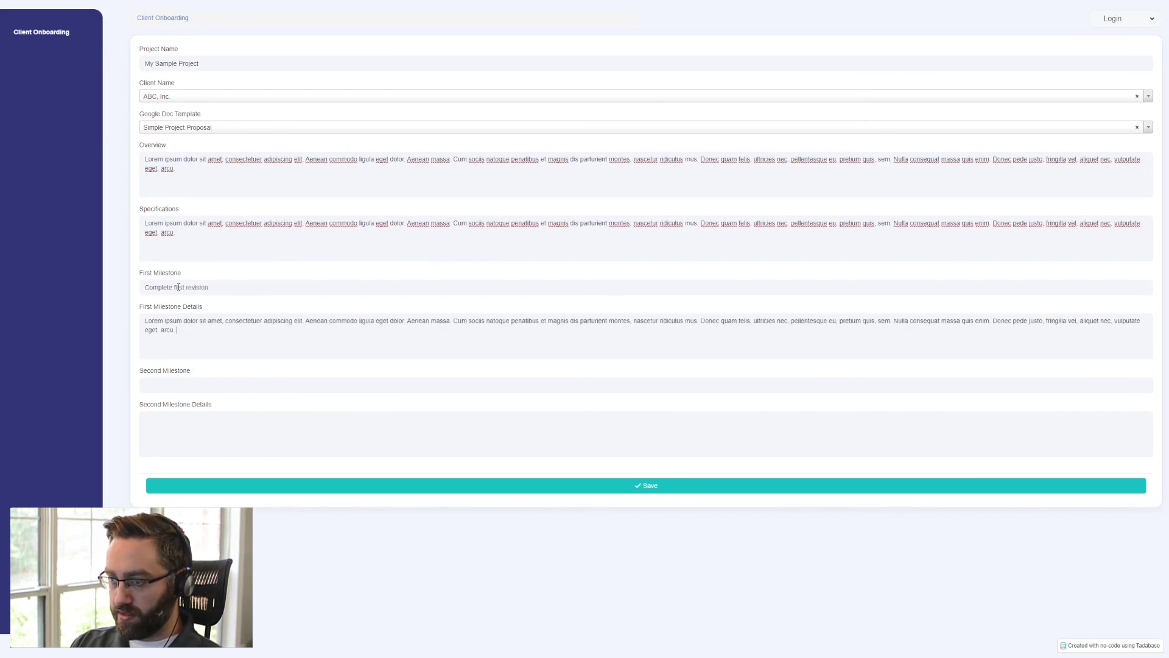
# - Set the Second Milestone to "Complete second revision" and paste the Lorem ipsum paragraph as its details
pyautogui.press('Tab')
pyautogui.write('Comple')
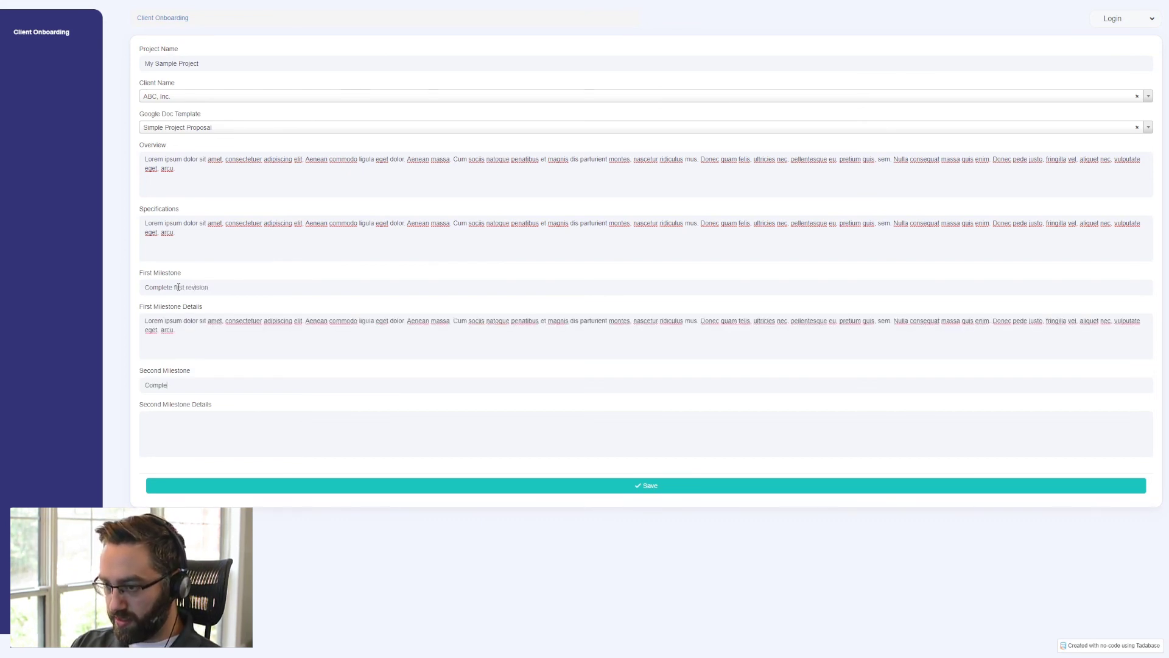
pyautogui.write('te second revision')
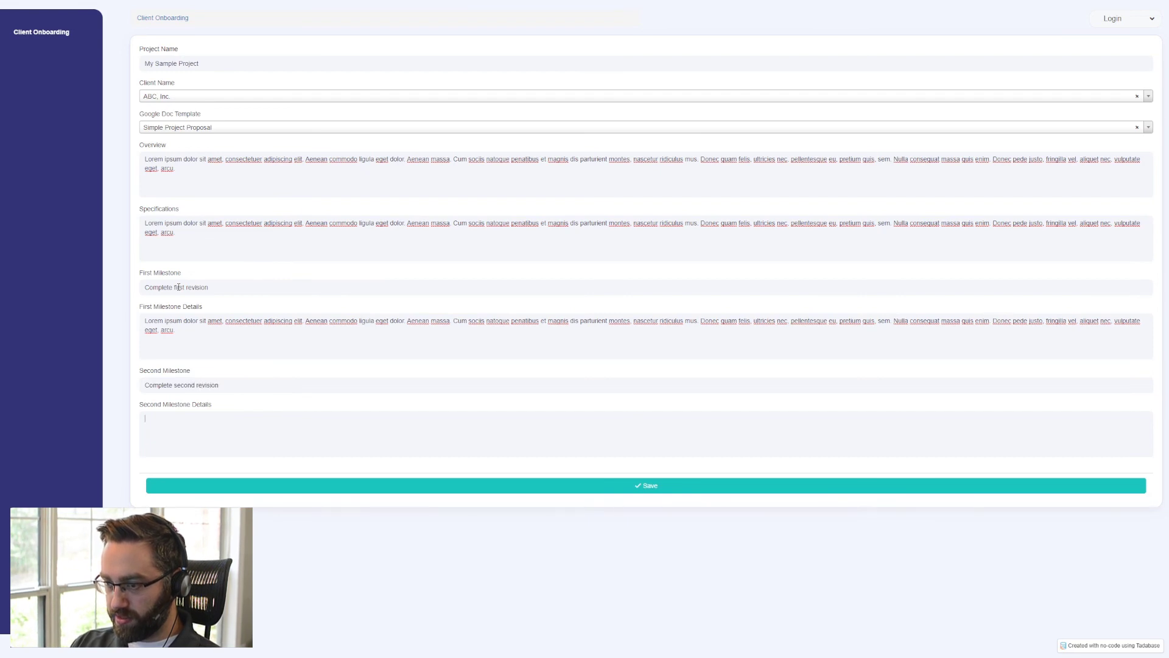
pyautogui.write('Lorem ipsum dolor sit amet, consectetuer adipiscing elit. Aenean commodo ligula eget dolor. Aenean massa. Cum sociis natoque penatibus et magnis dis parturient montes, nascetur ridiculus mus. Donec quam felis, ultricies nec, pellentesque eu, pretium quis, sem. Nulla consequat massa quis enim. Donec pede justo, fringilla vel, aliquet nec, vulputate eget, arcu.')
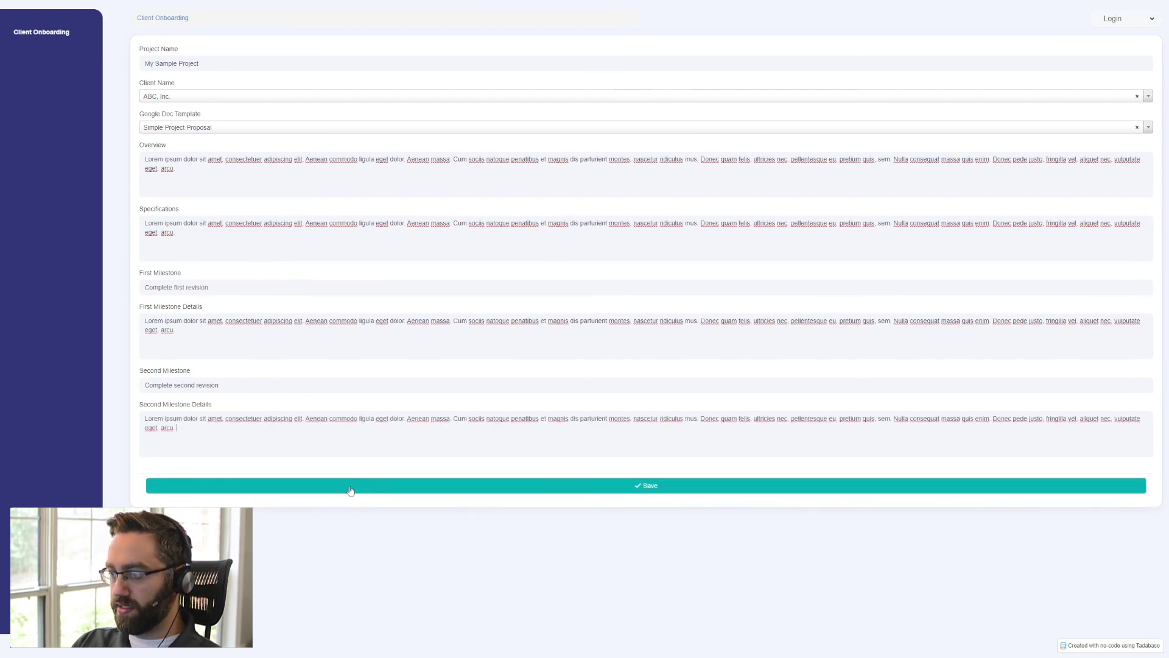
# - Submit the project form and open the generated My Sample Project document in Google Docs
pyautogui.click(347, 491)
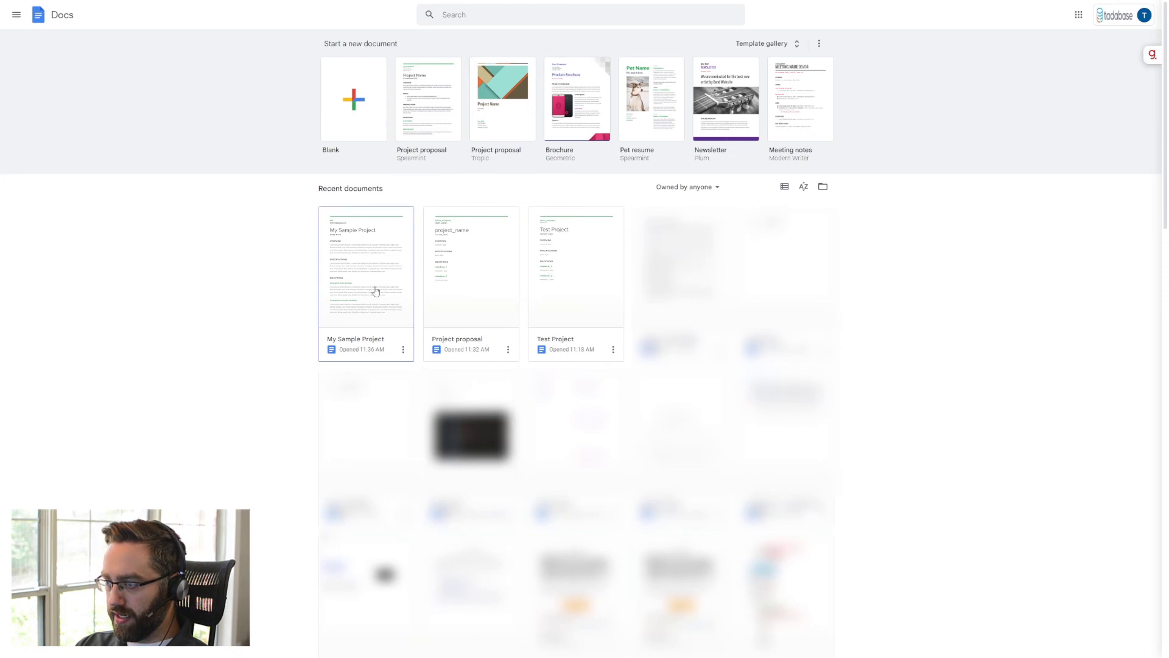
pyautogui.click(363, 273)
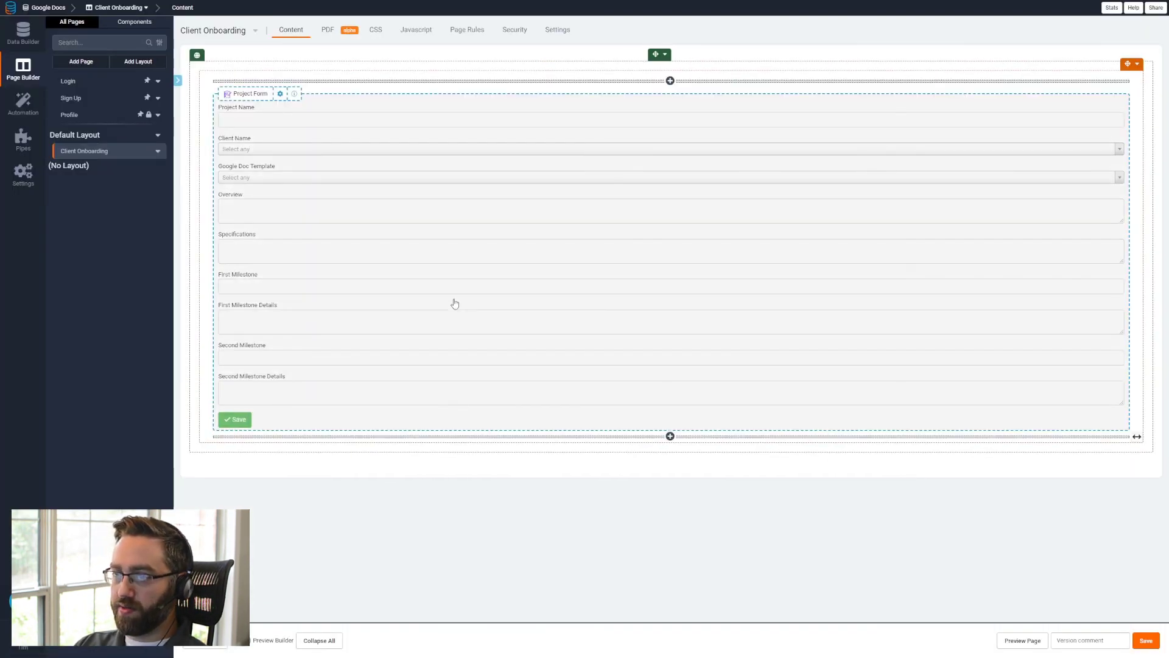
# - Open the Project Form's record rules and add a third record rule that updates this record
pyautogui.click(455, 303)
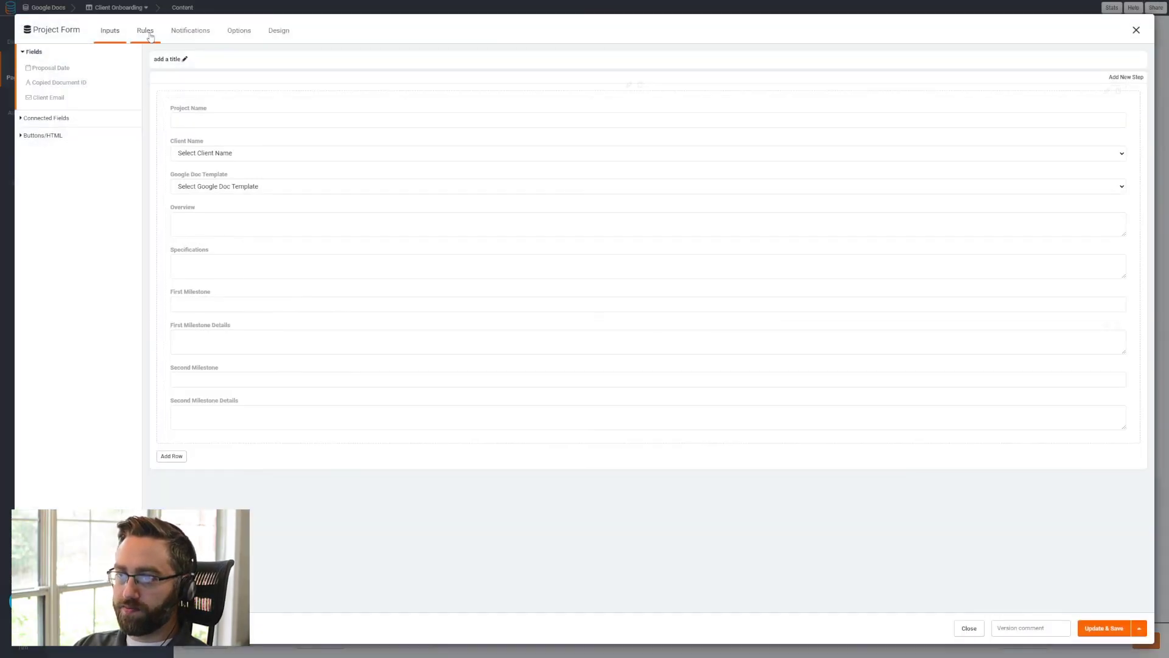
pyautogui.click(146, 31)
pyautogui.click(65, 110)
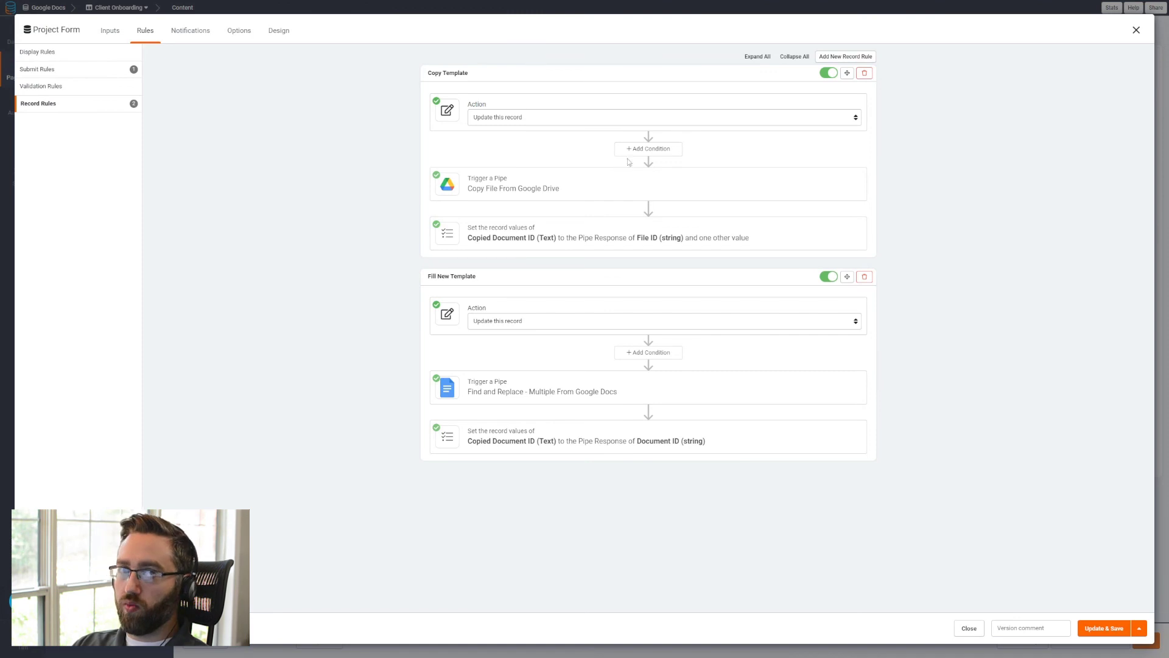
pyautogui.click(867, 57)
pyautogui.scroll(-1, 738, 293)
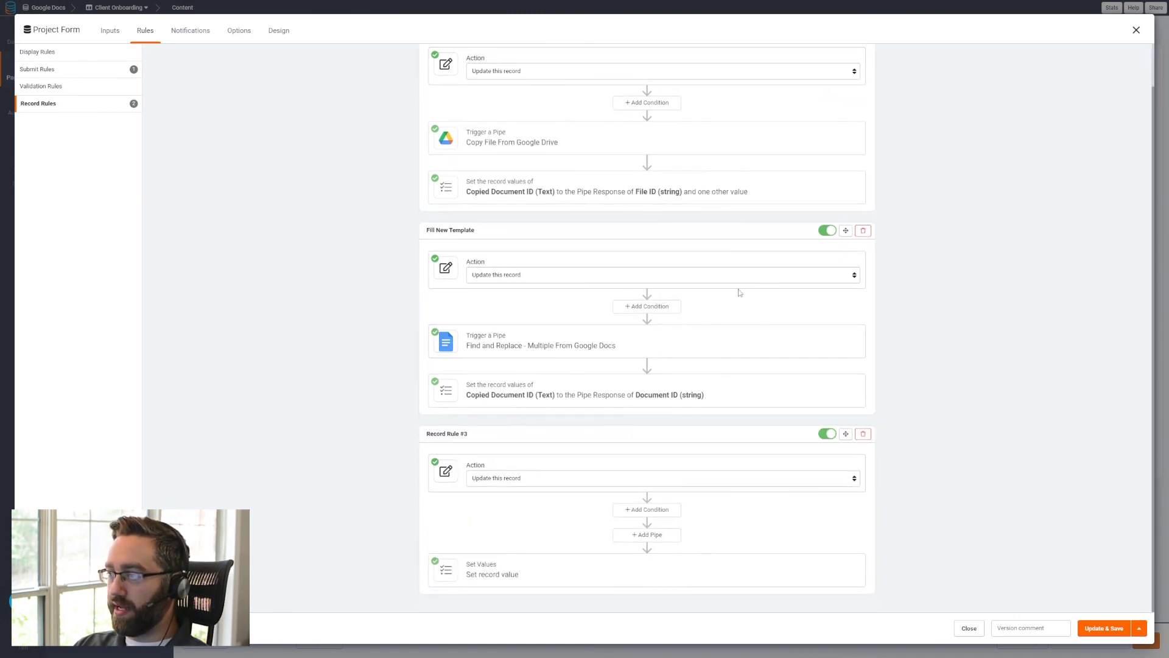
pyautogui.scroll(1, 658, 356)
pyautogui.scroll(-1, 658, 356)
# - Add a pipe to the new record rule, using Google Drive with the Share a File (Restricted) method
pyautogui.click(636, 535)
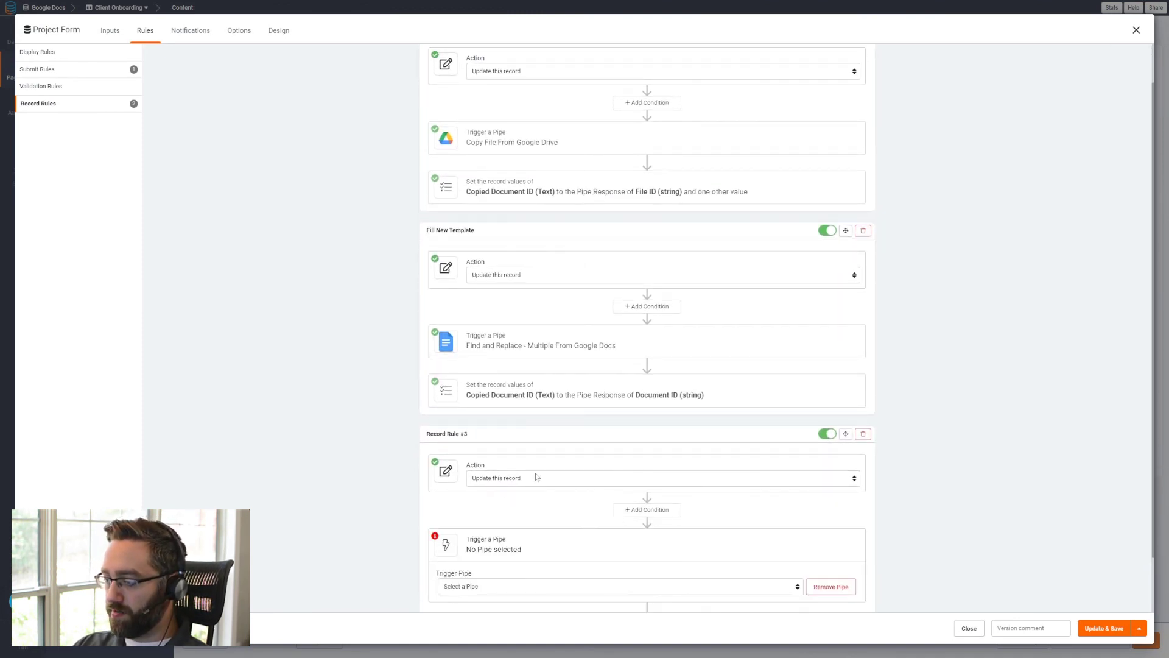
pyautogui.scroll(-2, 634, 536)
pyautogui.click(484, 524)
pyautogui.click(479, 547)
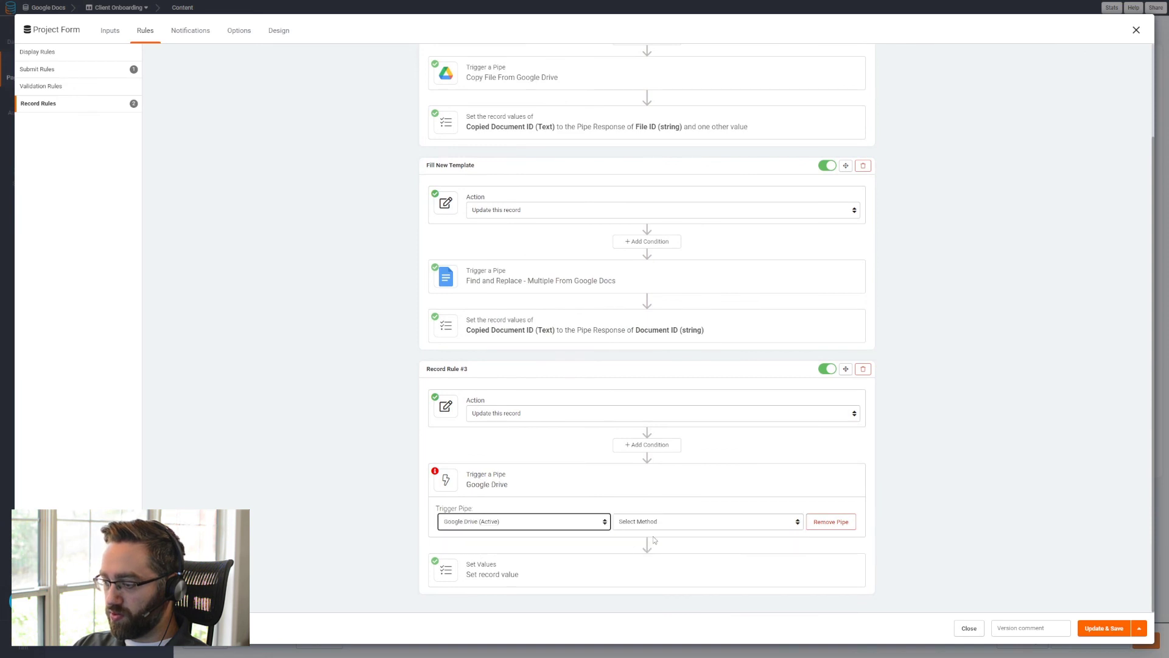
pyautogui.click(659, 525)
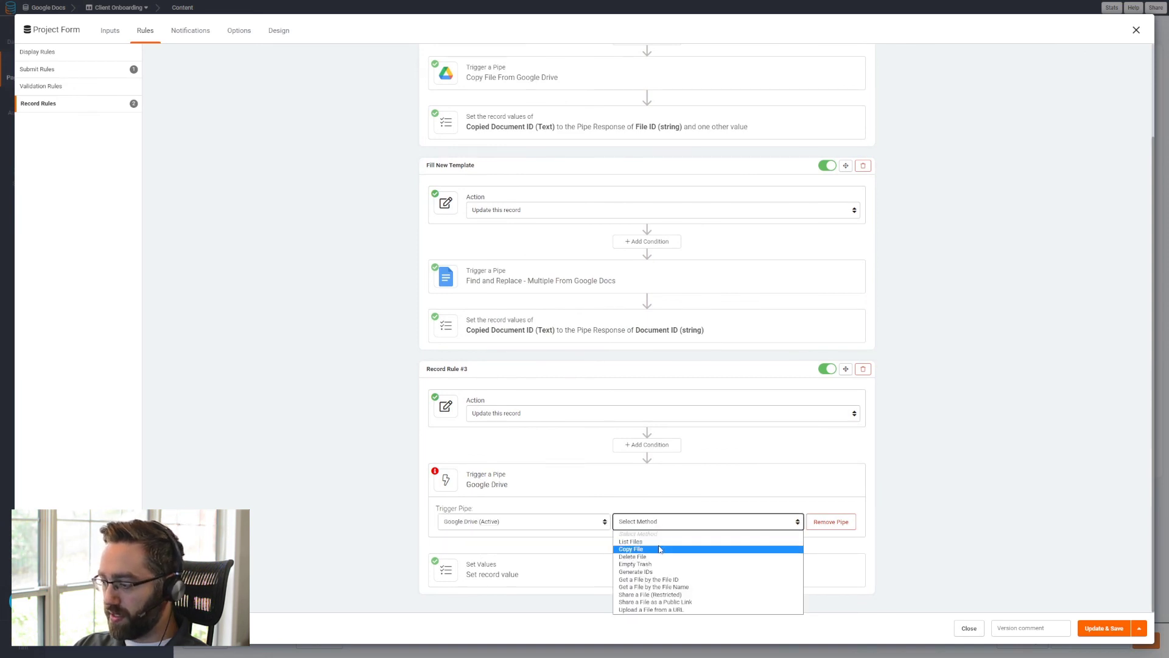
pyautogui.click(664, 595)
pyautogui.scroll(-1, 506, 527)
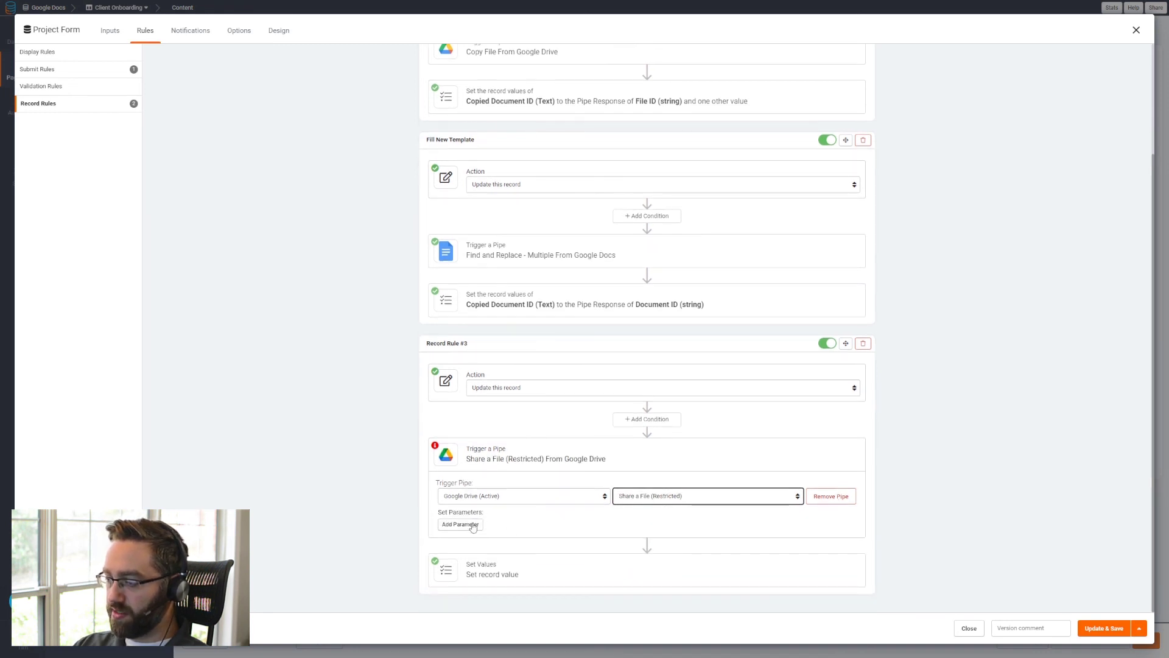
# - Add a File ID parameter to the share pipe and map it to the Copied Document ID record value
pyautogui.click(460, 523)
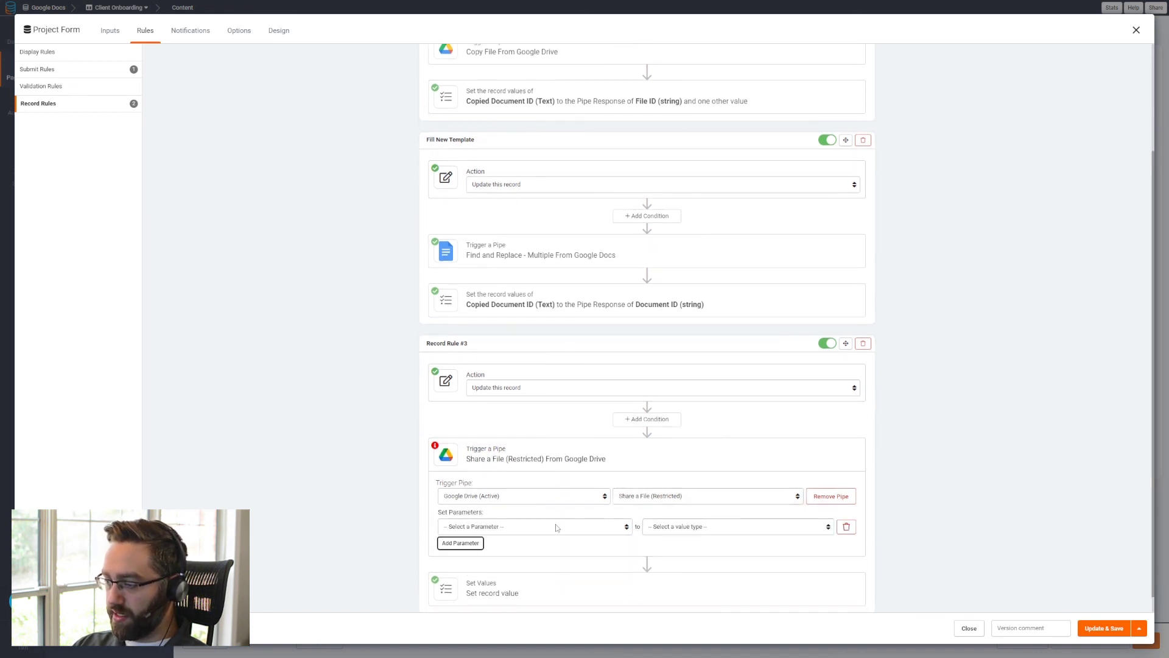
pyautogui.click(477, 529)
pyautogui.click(703, 527)
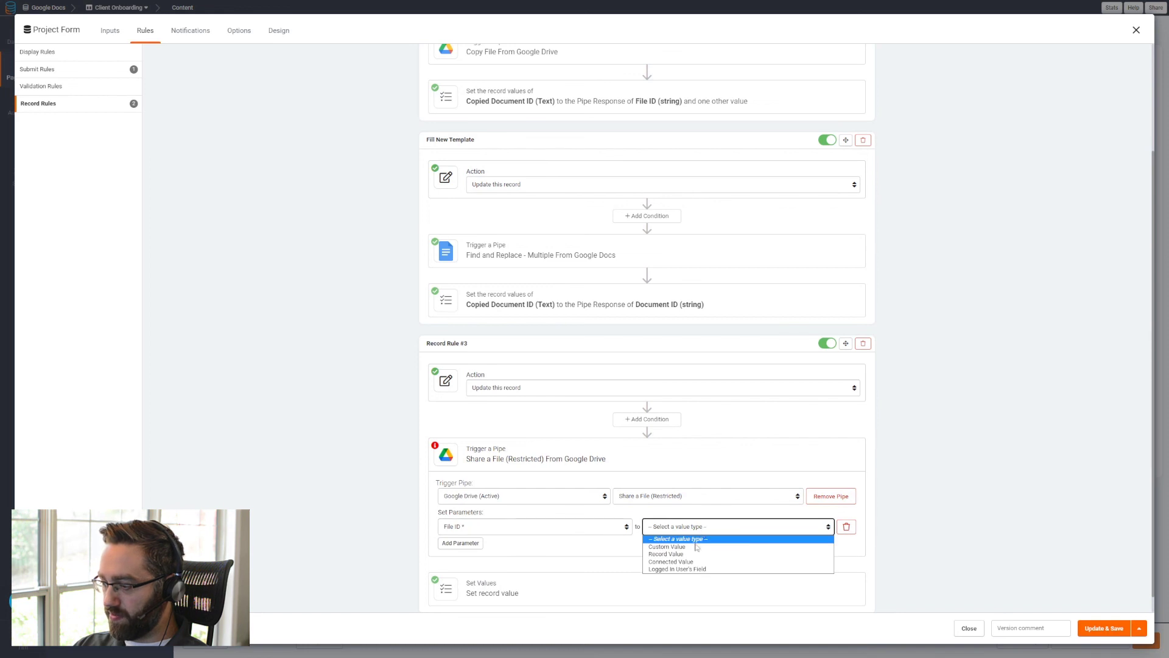
pyautogui.click(699, 552)
pyautogui.click(749, 527)
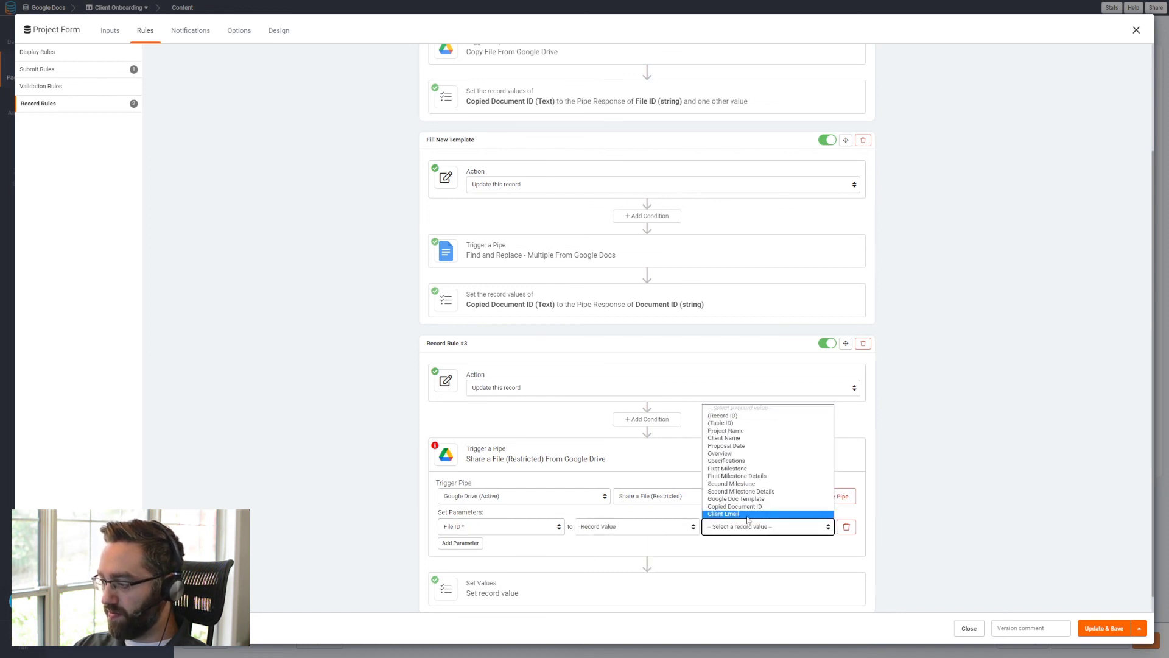
pyautogui.click(751, 507)
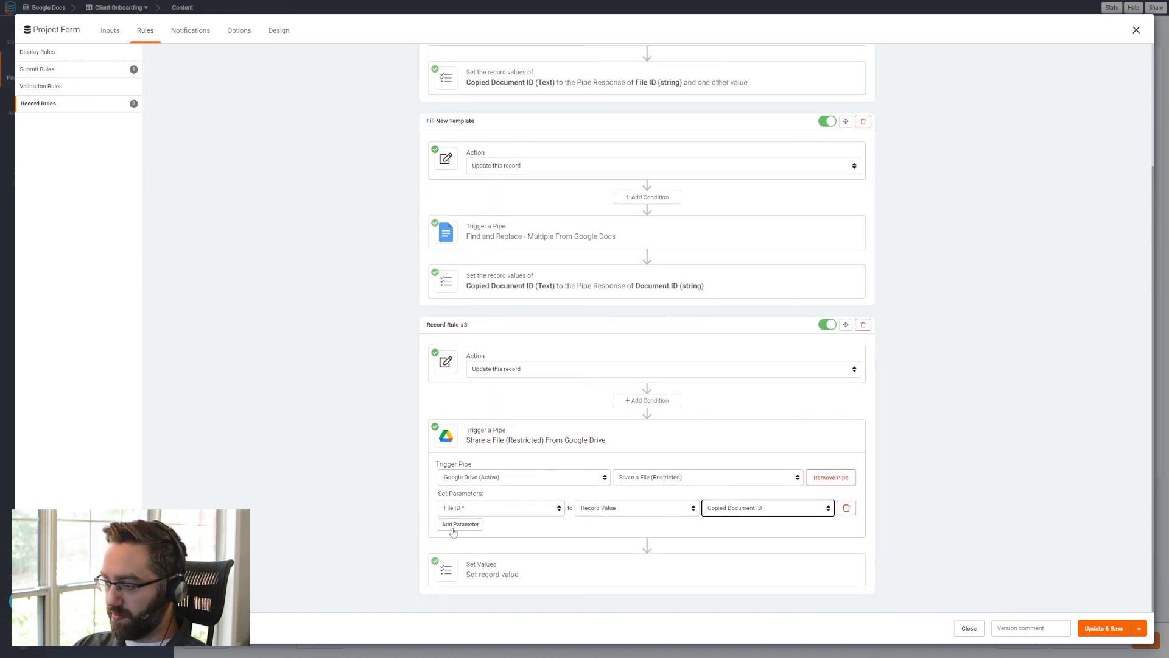
# - Add an Email Address parameter and map it to the connected Client Email value from Clients
pyautogui.click(461, 524)
pyautogui.click(463, 527)
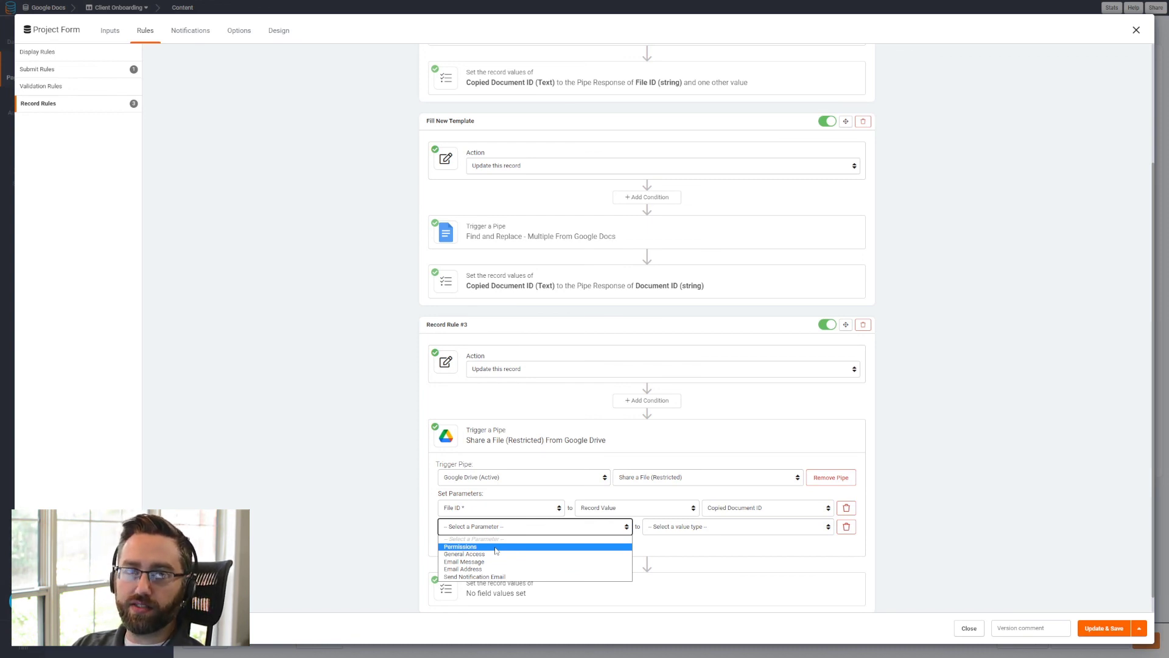
pyautogui.click(495, 548)
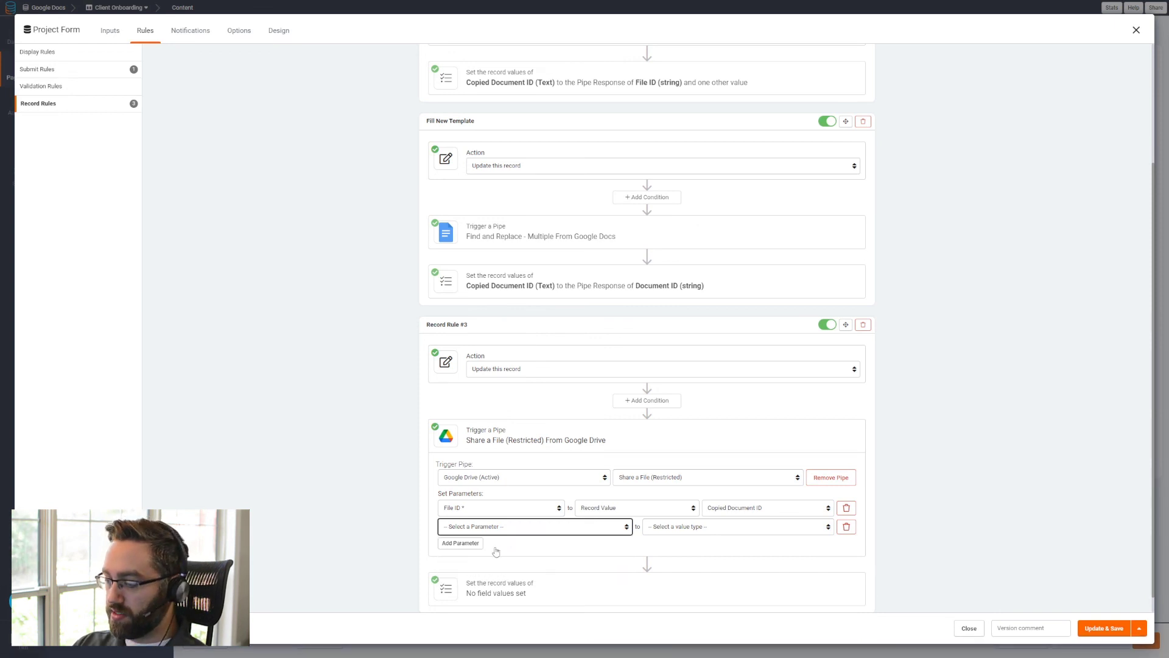
pyautogui.click(495, 527)
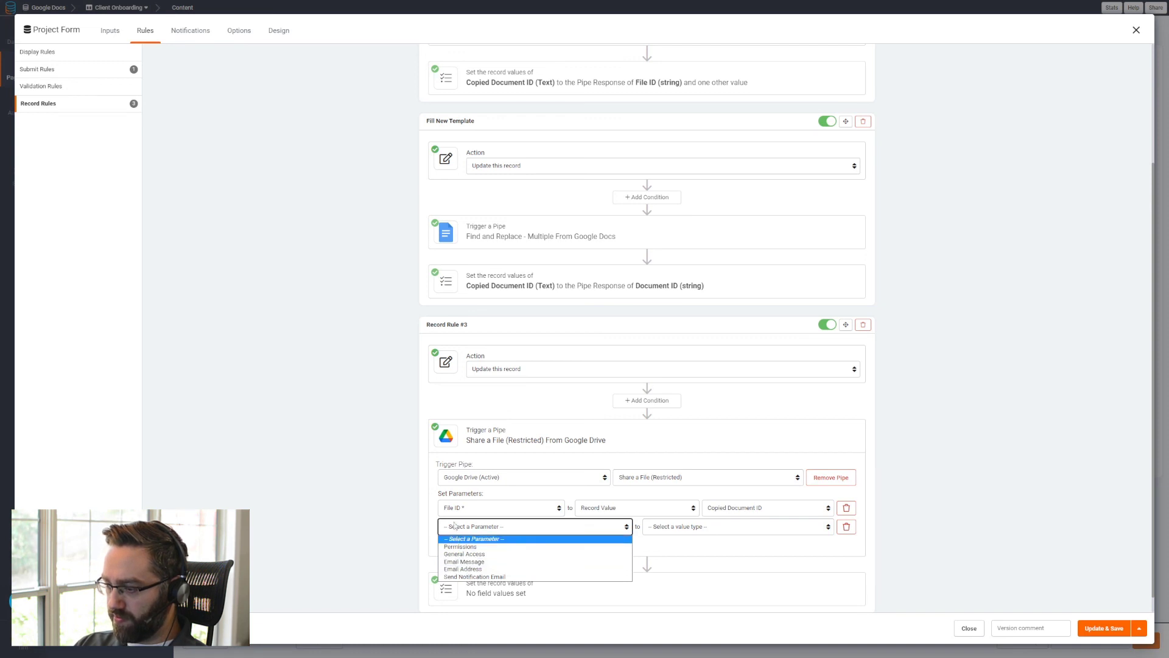
pyautogui.click(463, 569)
pyautogui.click(664, 527)
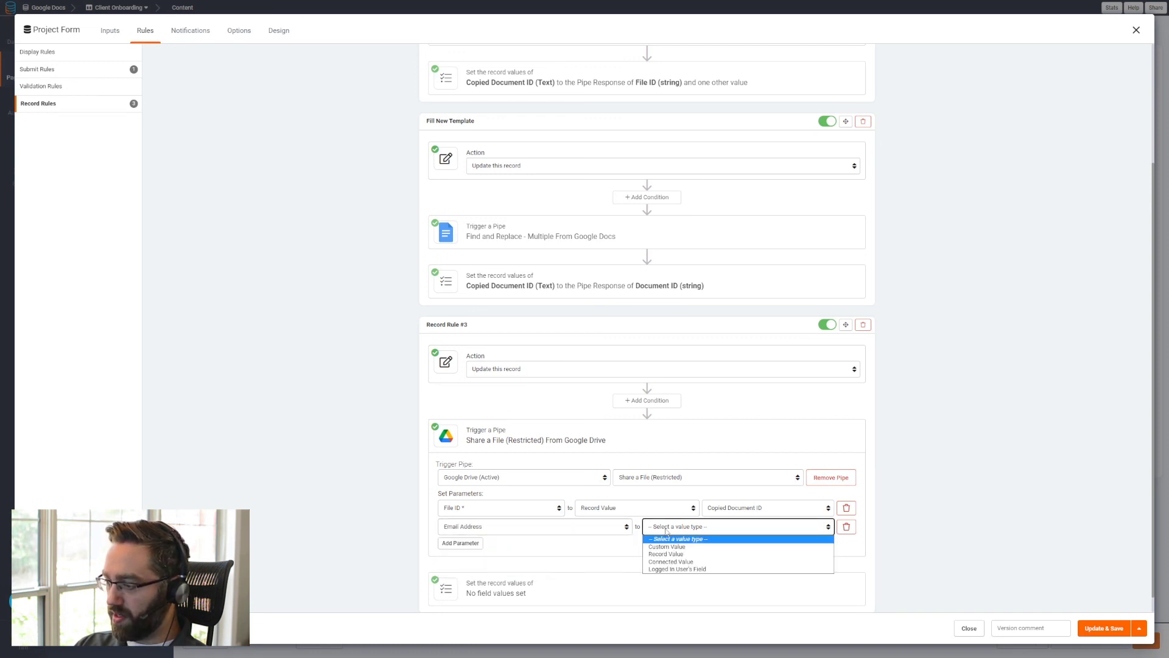
pyautogui.click(670, 558)
pyautogui.click(727, 527)
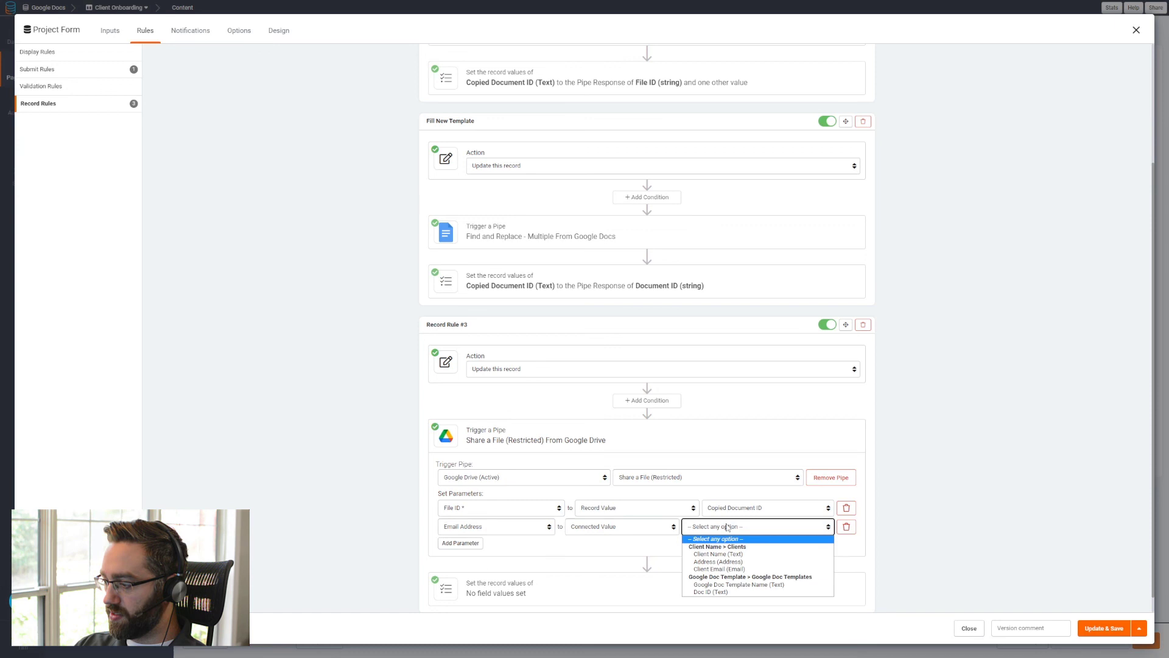
pyautogui.click(714, 569)
# - Add an Email Message parameter with the custom value "Looking forward to working with you!"
pyautogui.click(465, 543)
pyautogui.click(504, 547)
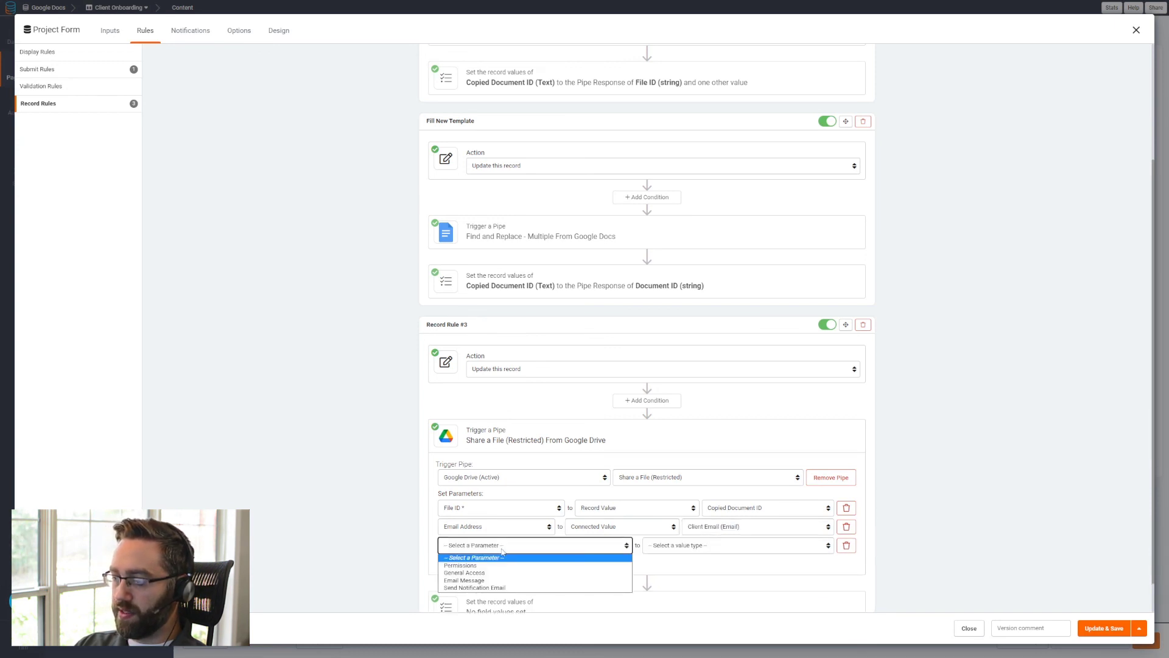
pyautogui.click(486, 580)
pyautogui.click(688, 548)
pyautogui.click(681, 565)
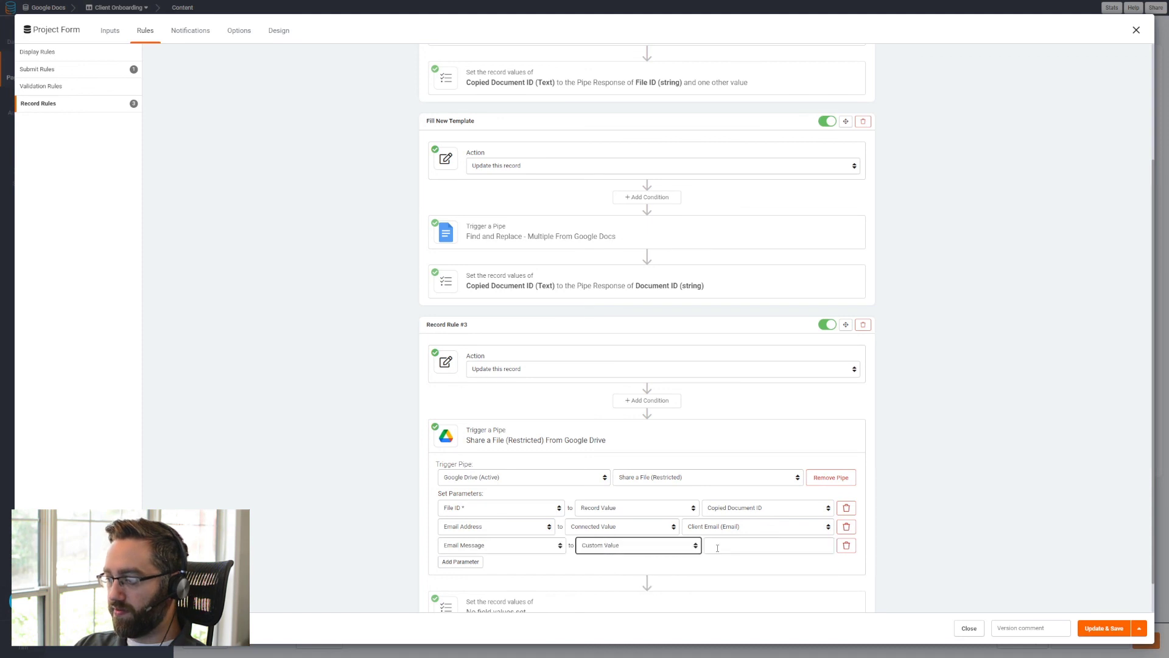
pyautogui.click(718, 548)
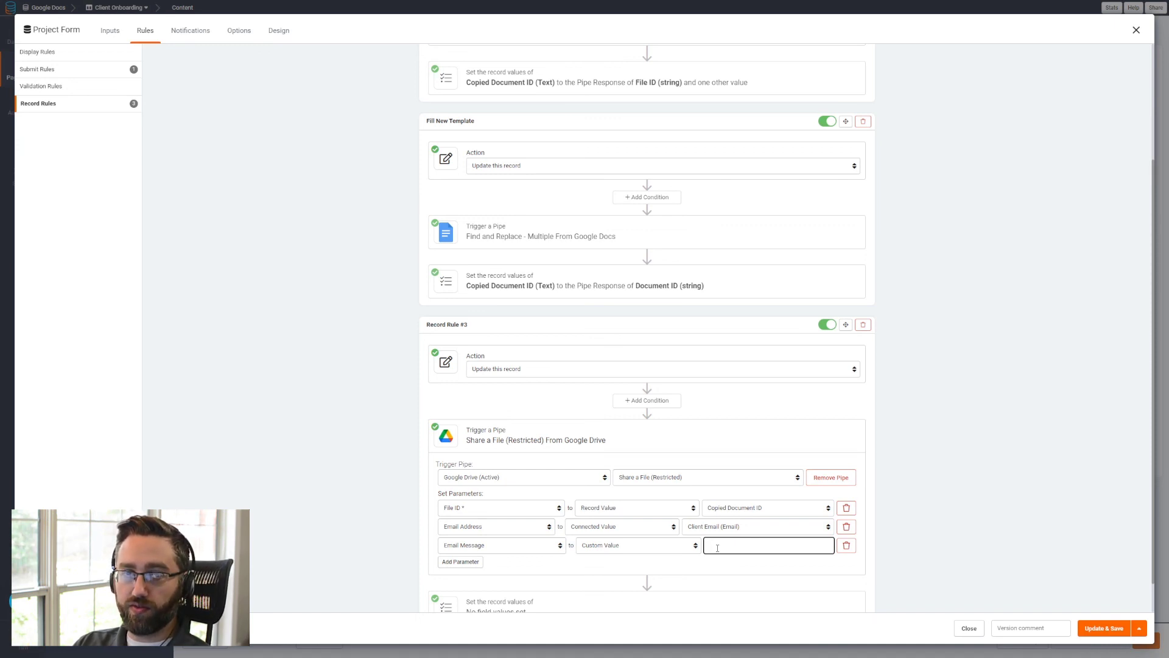
pyautogui.write('Tha')
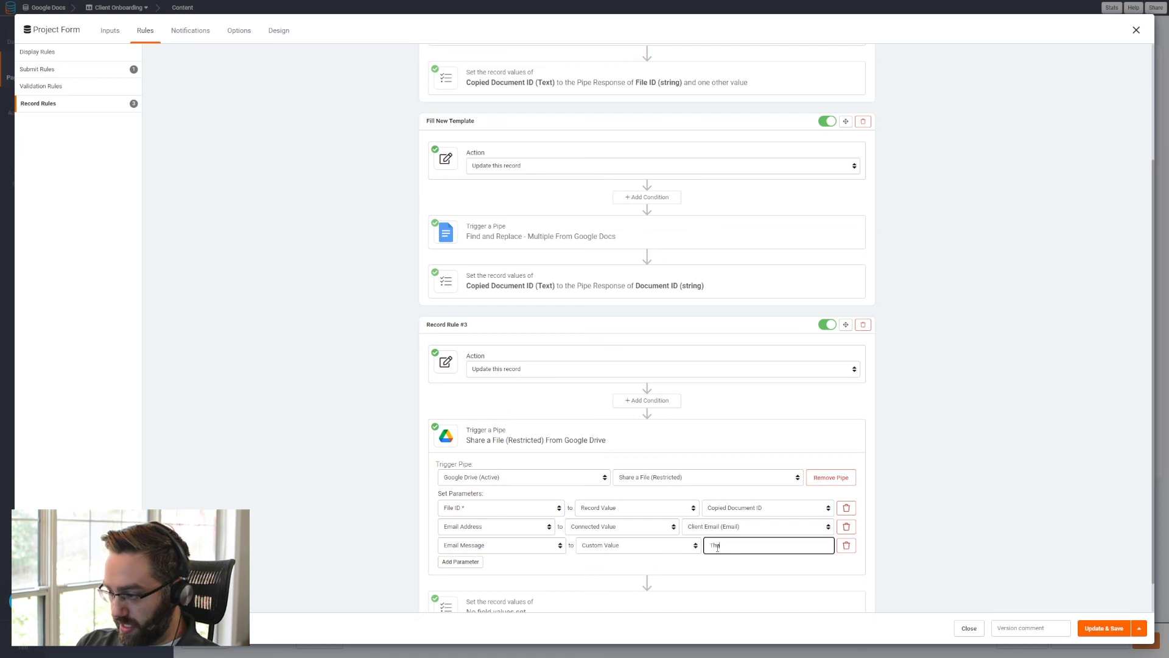
pyautogui.write('oking')
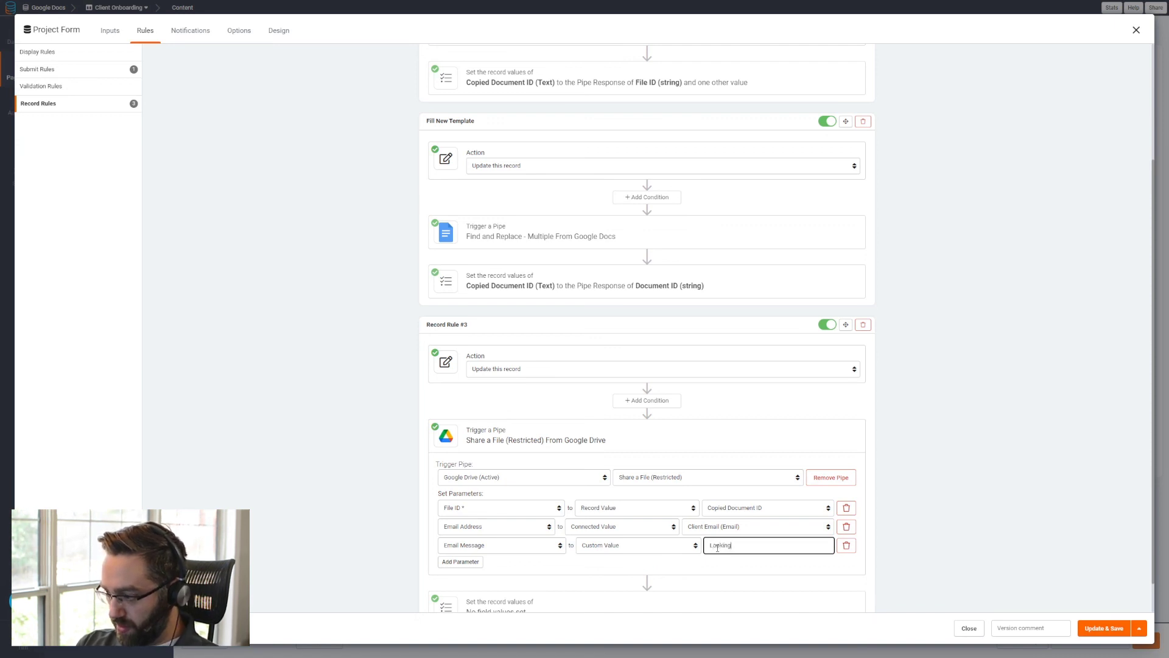
pyautogui.write(' forward to working with you!')
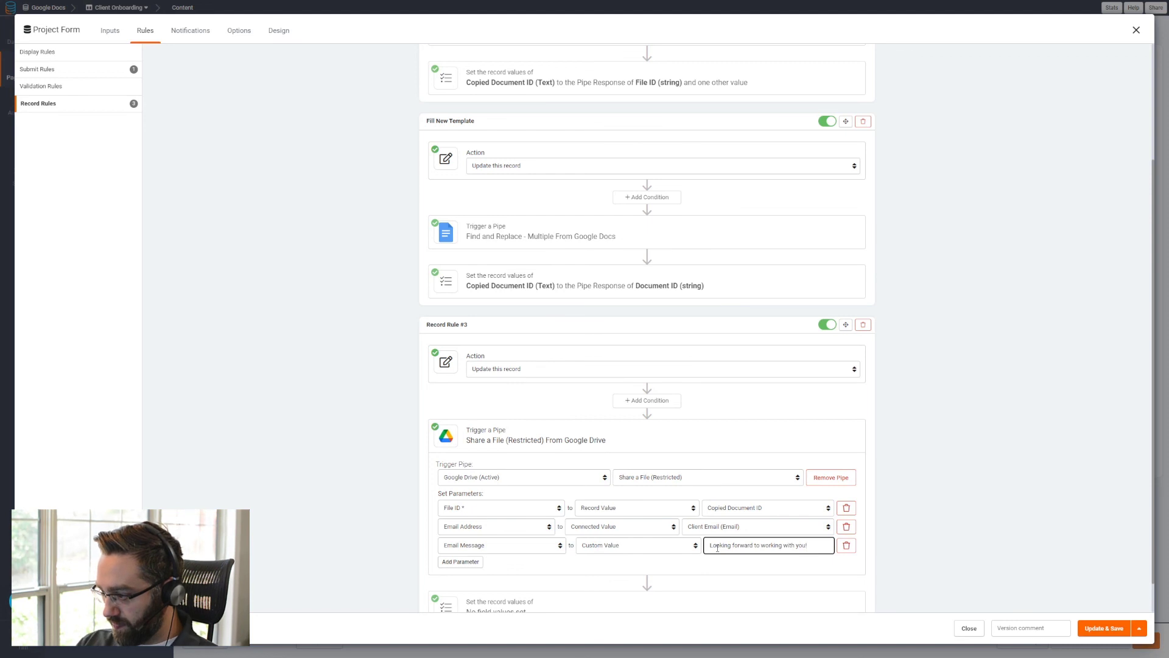
# - Set the rule's Client Email record value to the pipe response of Kind (string) and save the form
pyautogui.scroll(-1, 595, 559)
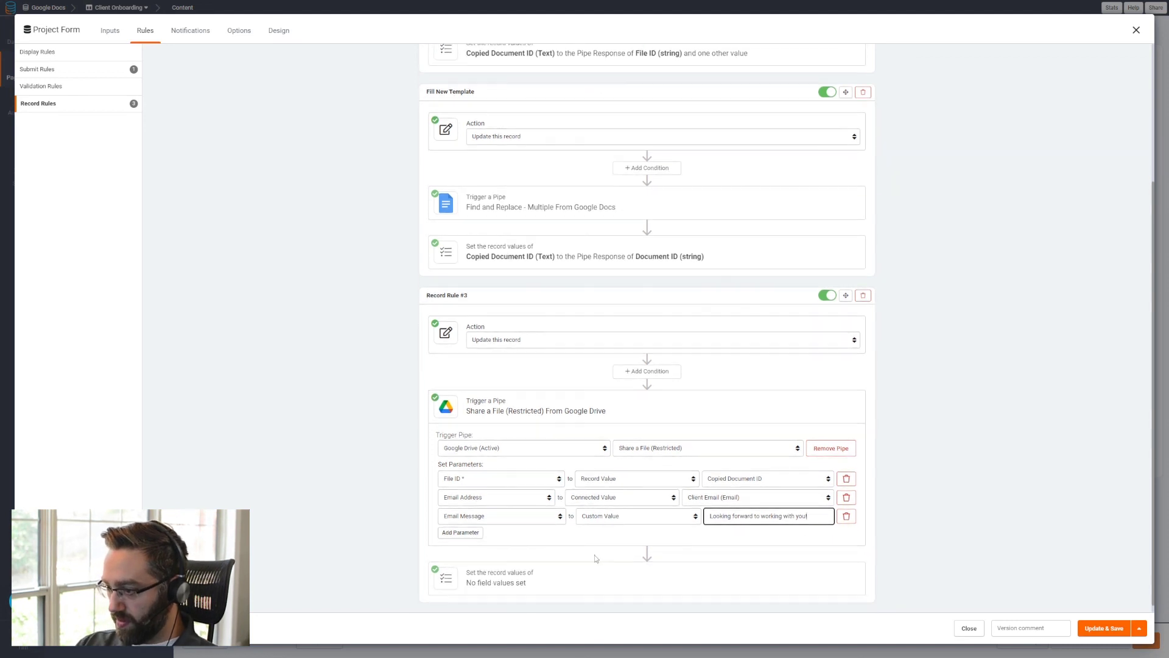
pyautogui.click(501, 566)
pyautogui.scroll(-1, 492, 572)
pyautogui.click(482, 561)
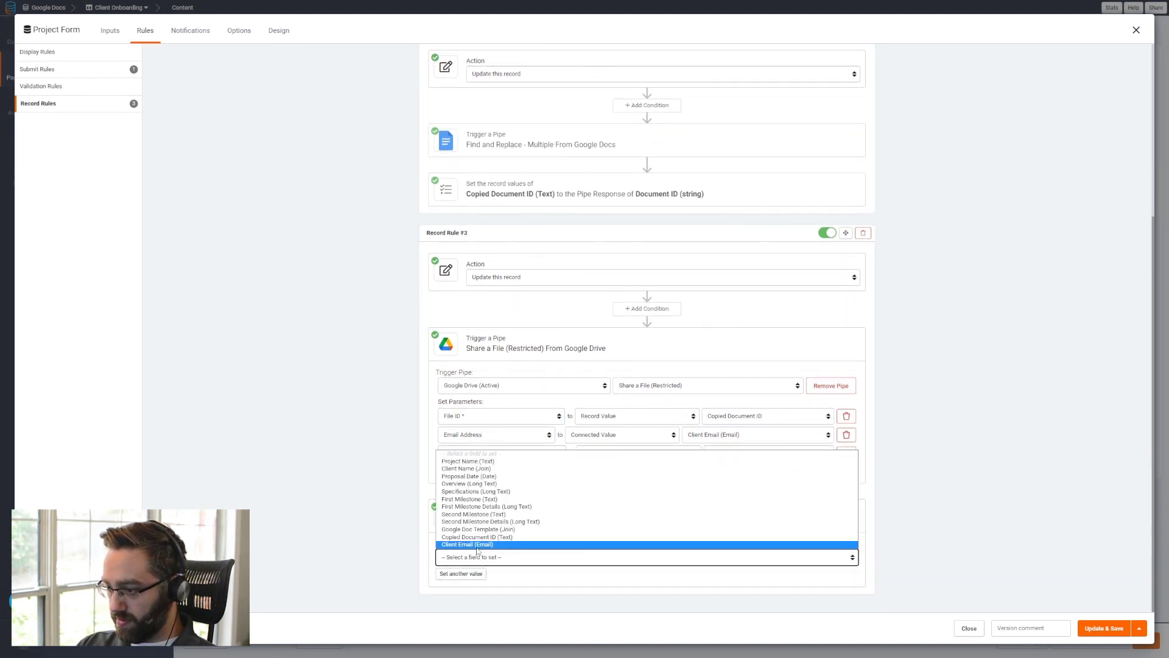
pyautogui.click(458, 546)
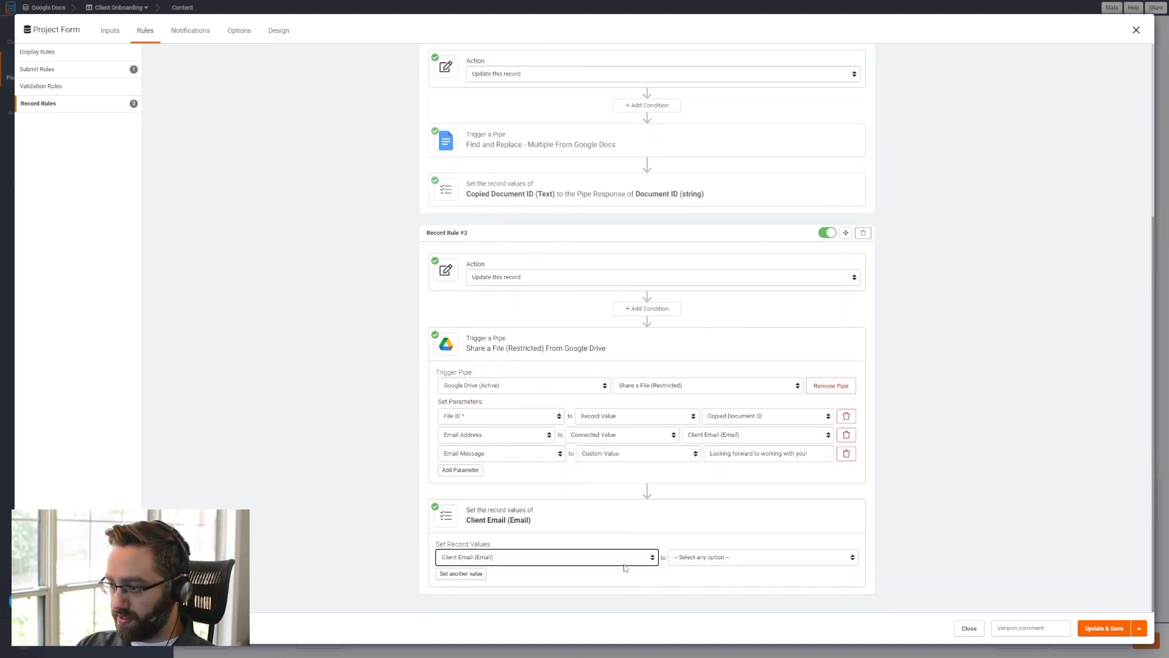
pyautogui.click(676, 558)
pyautogui.click(701, 615)
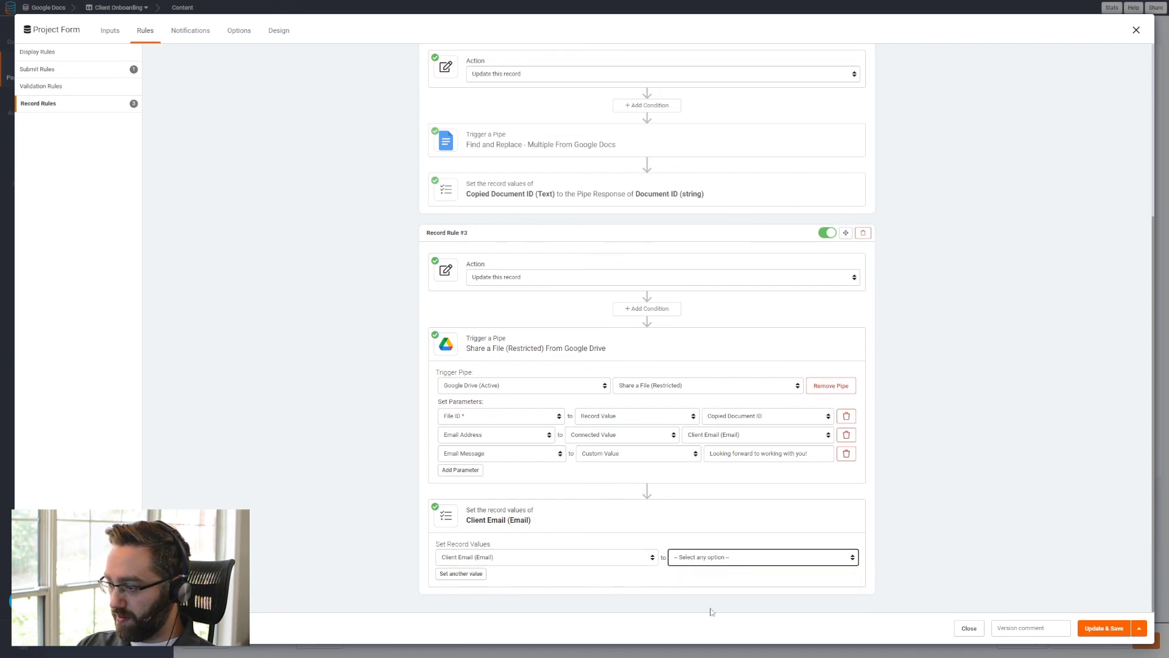
pyautogui.click(769, 557)
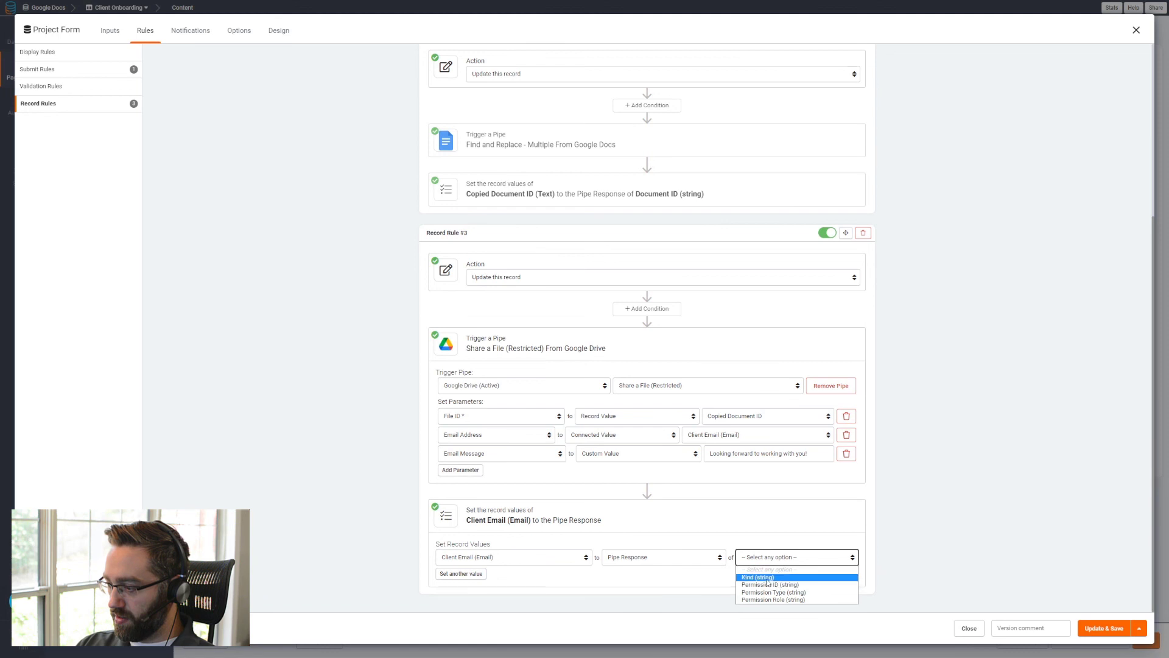
pyautogui.click(768, 577)
pyautogui.click(1119, 626)
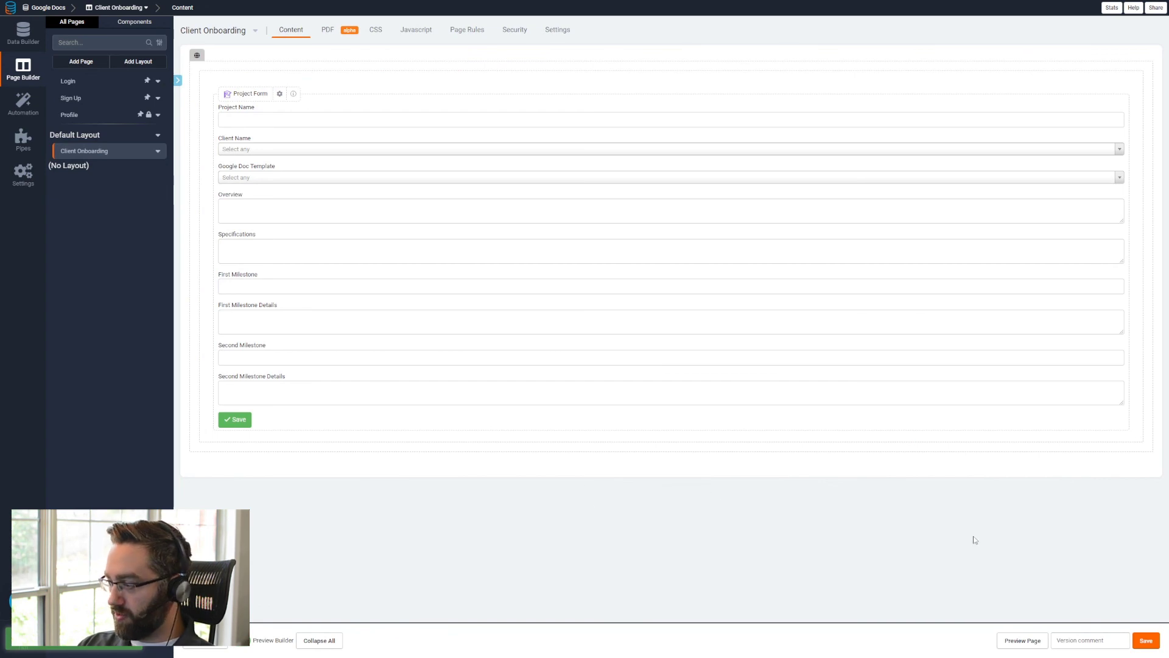
# - Preview the page and fill in project name "My Sample Project 2", client ABC, Inc. and template Simple Project Proposal
pyautogui.click(1027, 645)
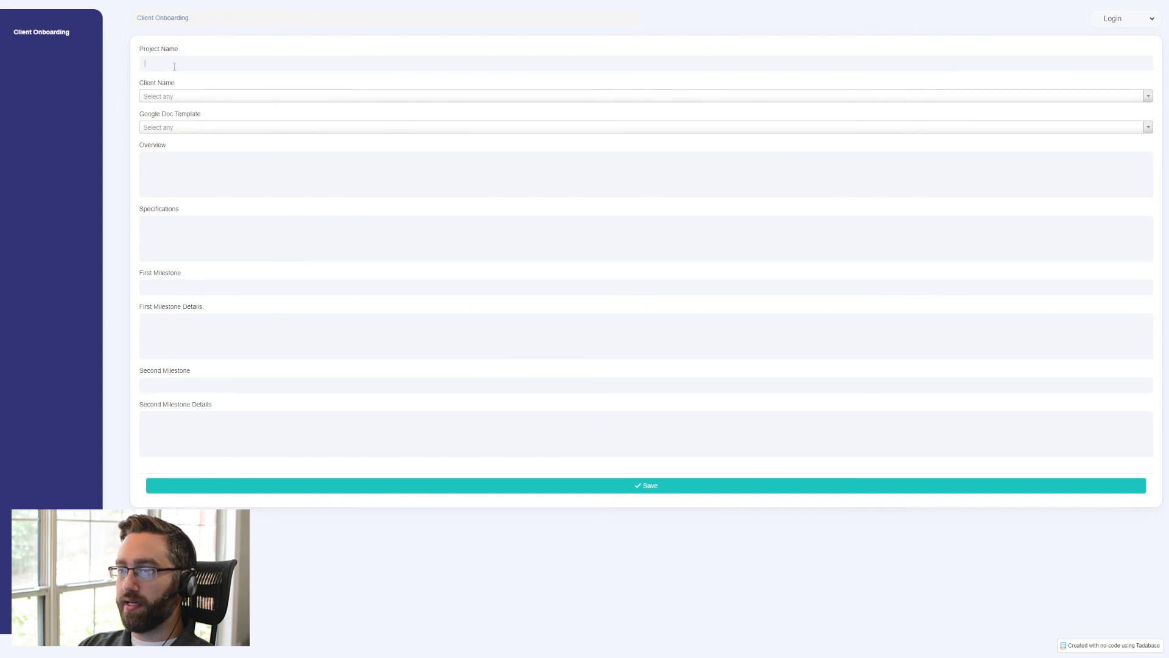
pyautogui.click(174, 66)
pyautogui.write('My Sample Project 2')
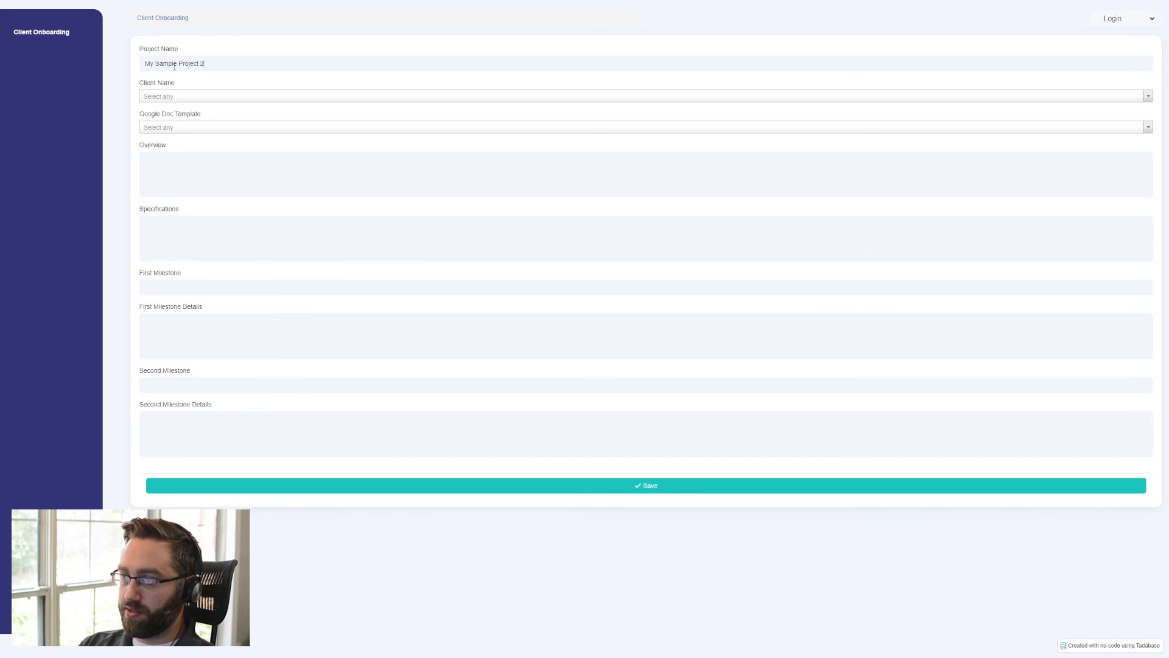
pyautogui.click(149, 97)
pyautogui.click(152, 123)
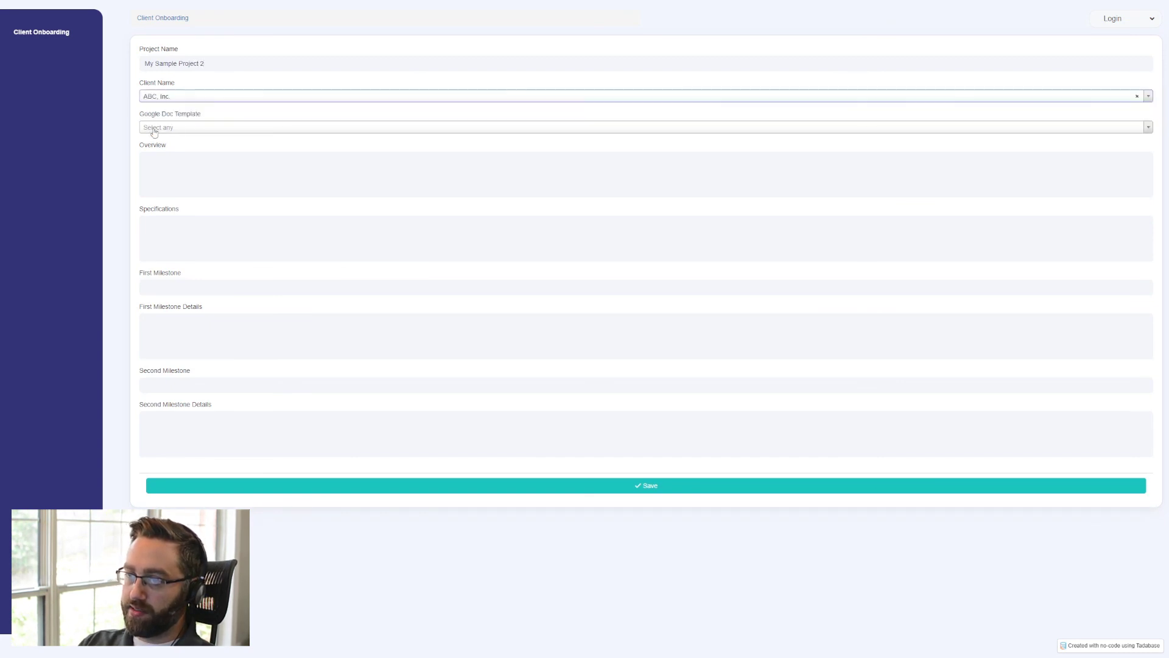
pyautogui.click(183, 129)
pyautogui.click(180, 158)
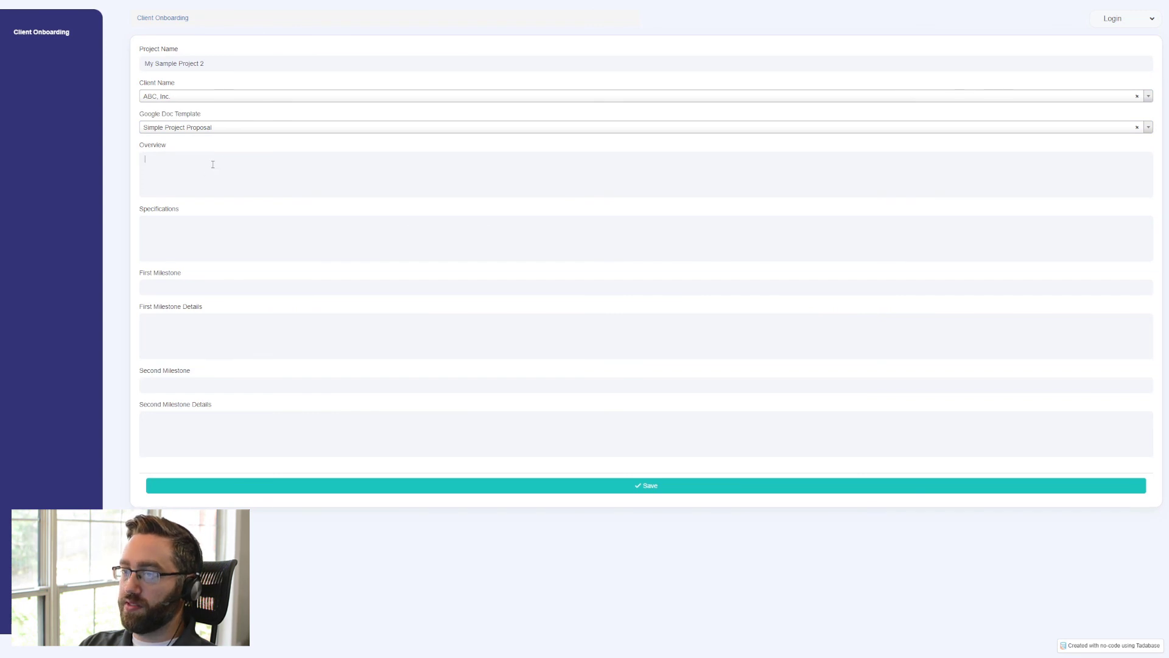
# - Paste the Lorem ipsum placeholder paragraph into Overview and Specifications for My Sample Project 2
pyautogui.write('Lorem ipsum dolor sit amet, consectetuer adipiscing elit. Aenean commodo ligula eget dolor. Aenean massa. Cum sociis natoque penatibus et magnis dis parturient montes, nascetur ridiculus mus. Donec quam felis, ultricies nec, pellentesque eu, pretium quis, sem. Nulla consequat massa quis enim. Donec pede justo, fringilla vel, aliquet nec, vulputate eget, arcu.')
pyautogui.click(177, 235)
pyautogui.write('Lorem ipsum dolor sit amet, consectetuer adipiscing elit. Aenean commodo ligula eget dolor. Aenean massa. Cum sociis natoque penatibus et magnis dis parturient montes, nascetur ridiculus mus. Donec quam felis, ultricies nec, pellentesque eu, pretium quis, sem. Nulla consequat massa quis enim. Donec pede justo, fringilla vel, aliquet nec, vulputate eget, arcu.')
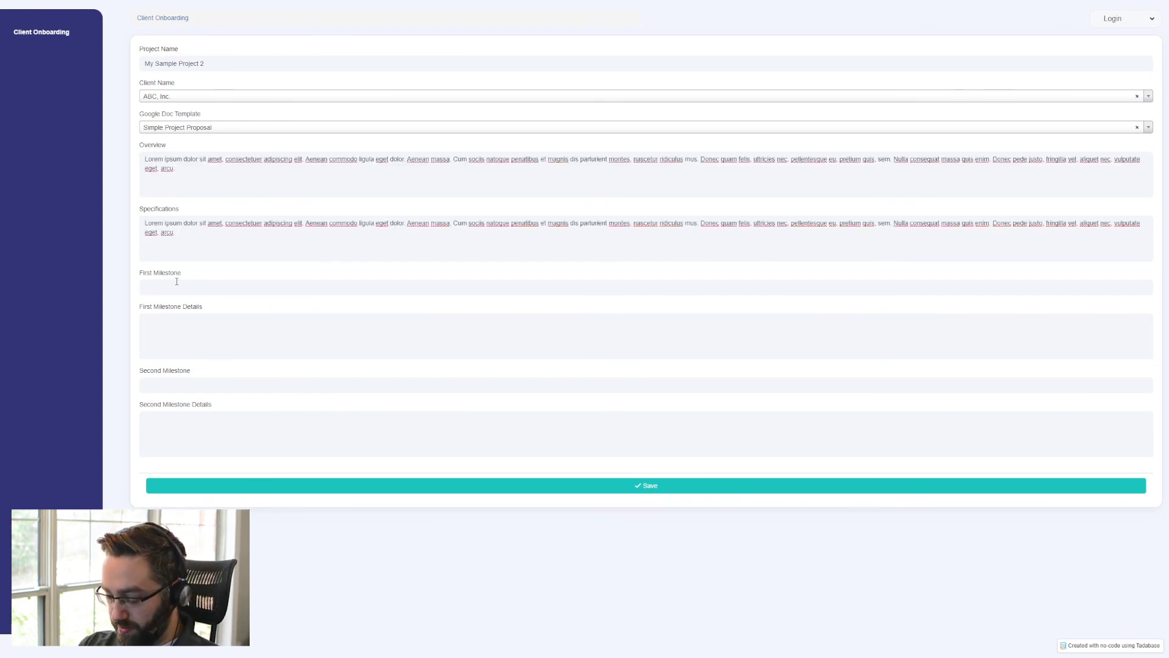
# - Set the First Milestone to "Release application to focus group" and paste the Lorem ipsum placeholder paragraph into its details
pyautogui.click(177, 282)
pyautogui.write('Relea')
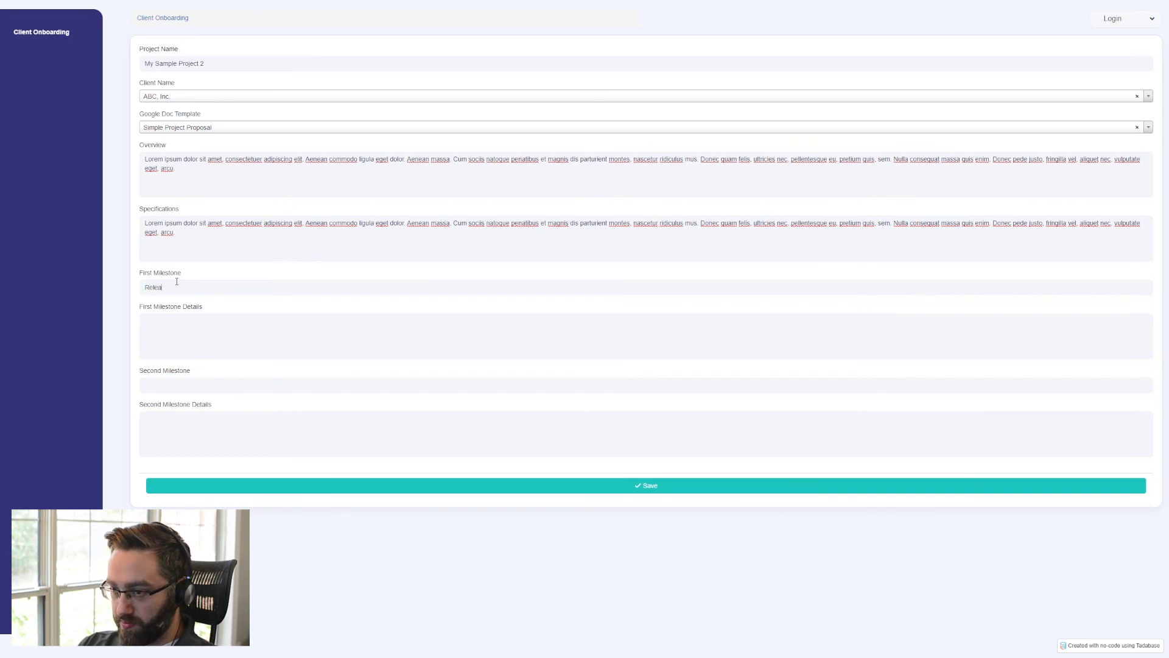
pyautogui.write('se application to')
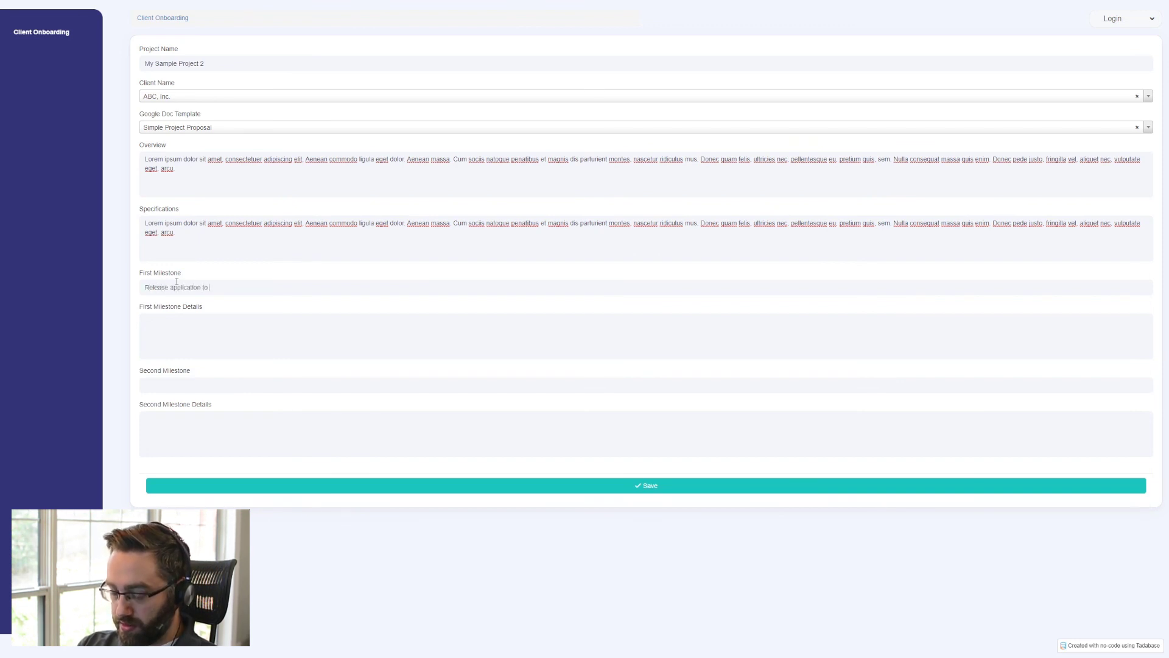
pyautogui.write(' focus group')
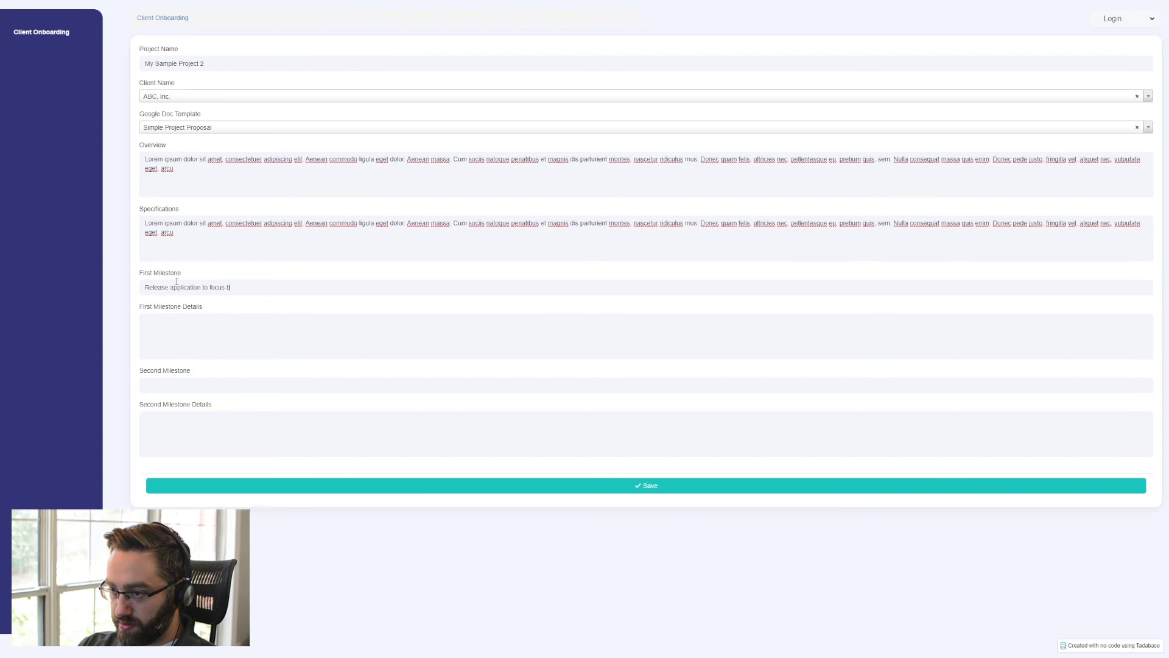
pyautogui.press('Tab')
pyautogui.write('Lorem ipsum dolor sit amet, consectetuer adipiscing elit. Aenean commodo ligula eget dolor. Aenean massa. Cum sociis natoque penatibus et magnis dis parturient montes, nascetur ridiculus mus. Donec quam felis, ultricies nec, pellentesque eu, pretium quis, sem. Nulla consequat massa quis enim. Donec pede justo, fringilla vel, aliquet nec, vulputate eget, arcu.')
pyautogui.press('Tab')
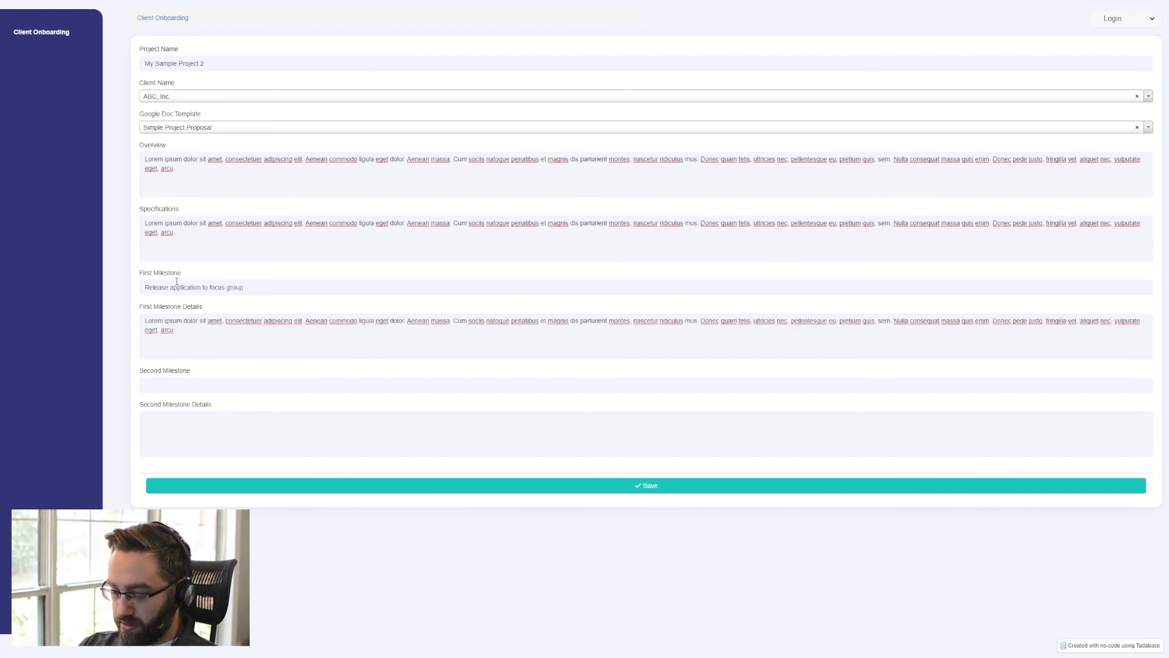
# - Set the Second Milestone to "Public Beta", paste the Lorem ipsum placeholder paragraph into its details and save the project form
pyautogui.write('Publix Be')
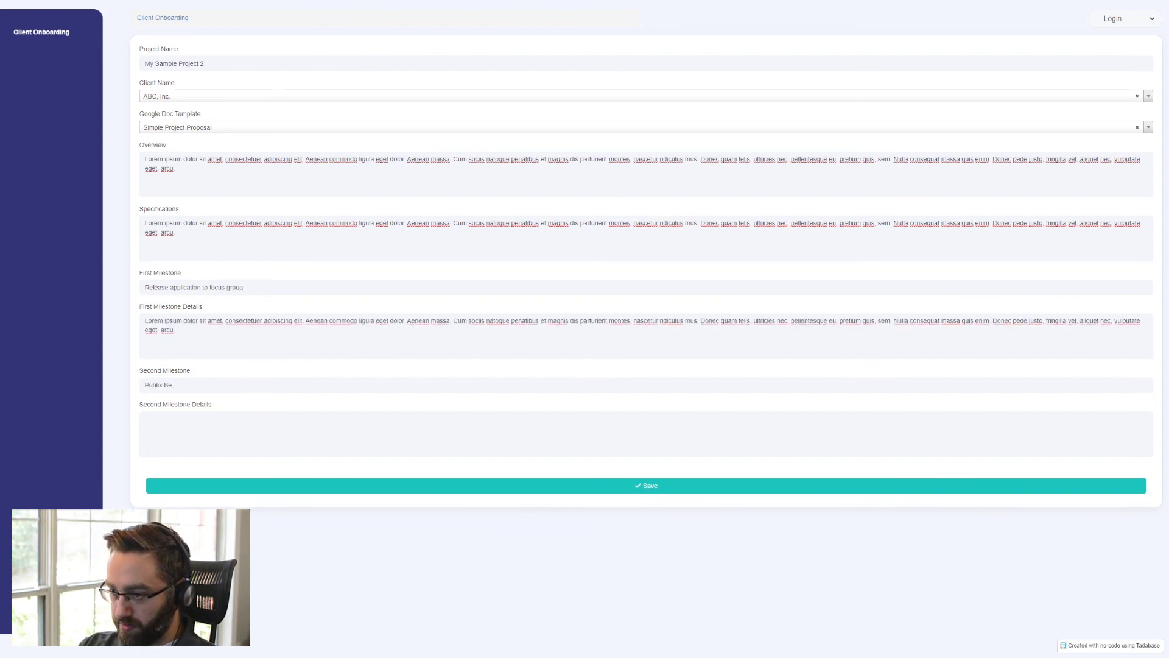
pyautogui.press('BackSpace')
pyautogui.press('BackSpace')
pyautogui.press('BackSpace')
pyautogui.press('BackSpace')
pyautogui.write('c Beta')
pyautogui.press('Tab')
pyautogui.write('Lorem ipsum dolor sit amet, consectetuer adipiscing elit. Aenean commodo ligula eget dolor. Aenean massa. Cum sociis natoque penatibus et magnis dis parturient montes, nascetur ridiculus mus. Donec quam felis, ultricies nec, pellentesque eu, pretium quis, sem. Nulla consequat massa quis enim. Donec pede justo, fringilla vel, aliquet nec, vulputate eget, arcu.')
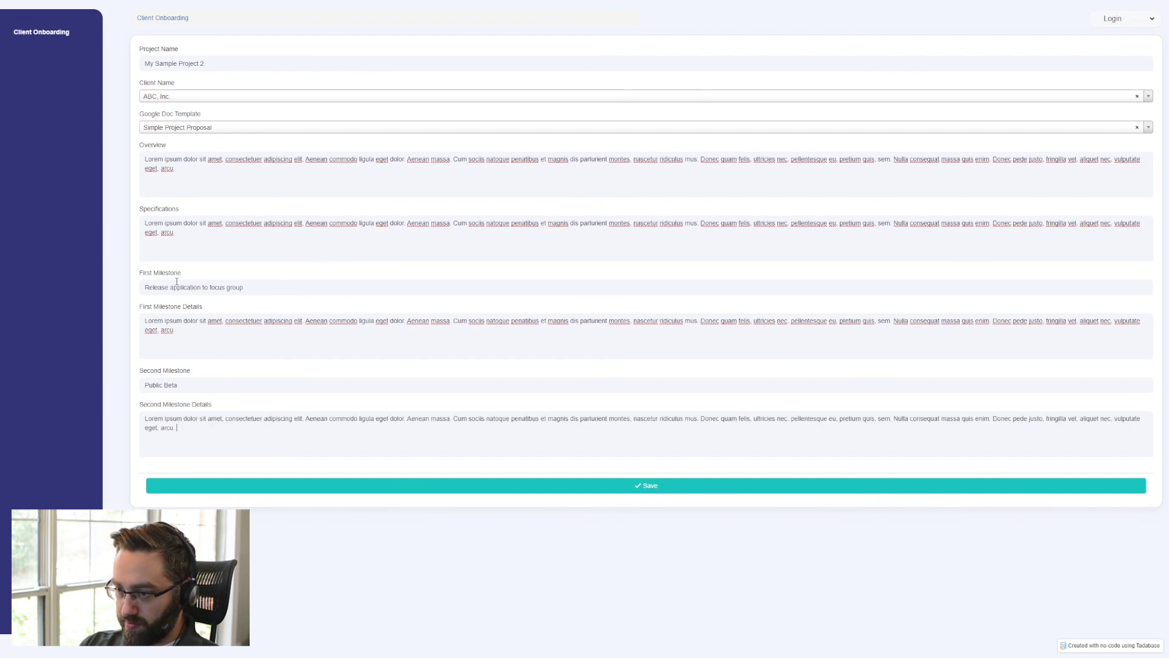
pyautogui.click(244, 487)
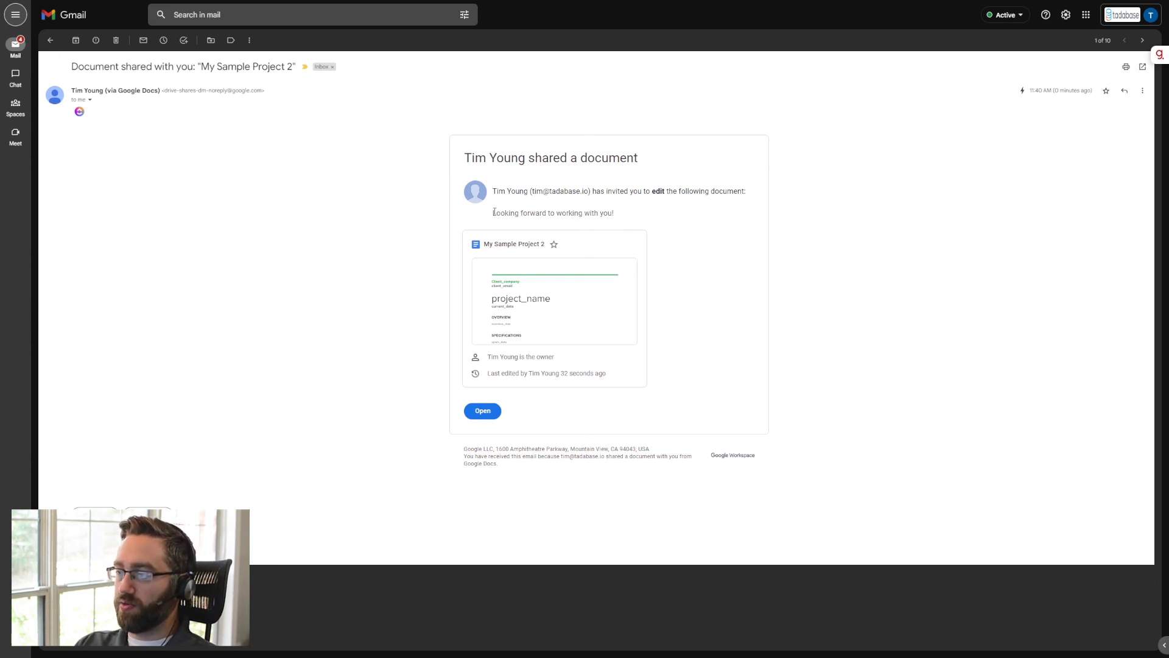
# - In Gmail, check the custom message in the sharing email for My Sample Project 2 and open the shared document
pyautogui.moveTo(494, 212); pyautogui.dragTo(658, 222)
pyautogui.click(487, 412)
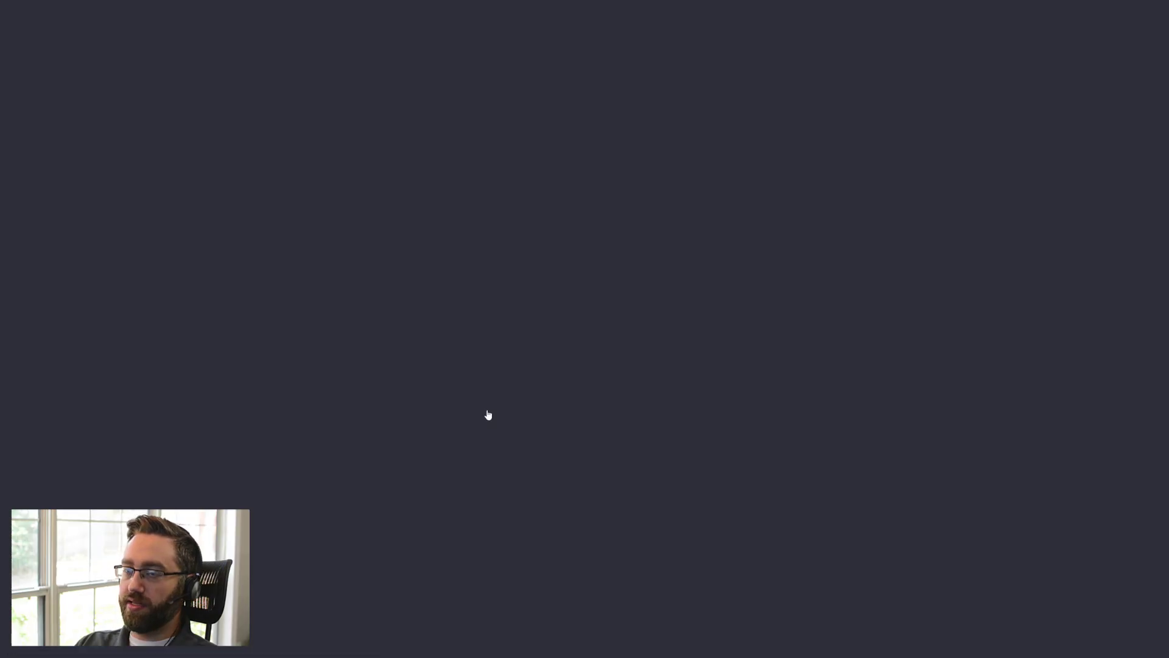